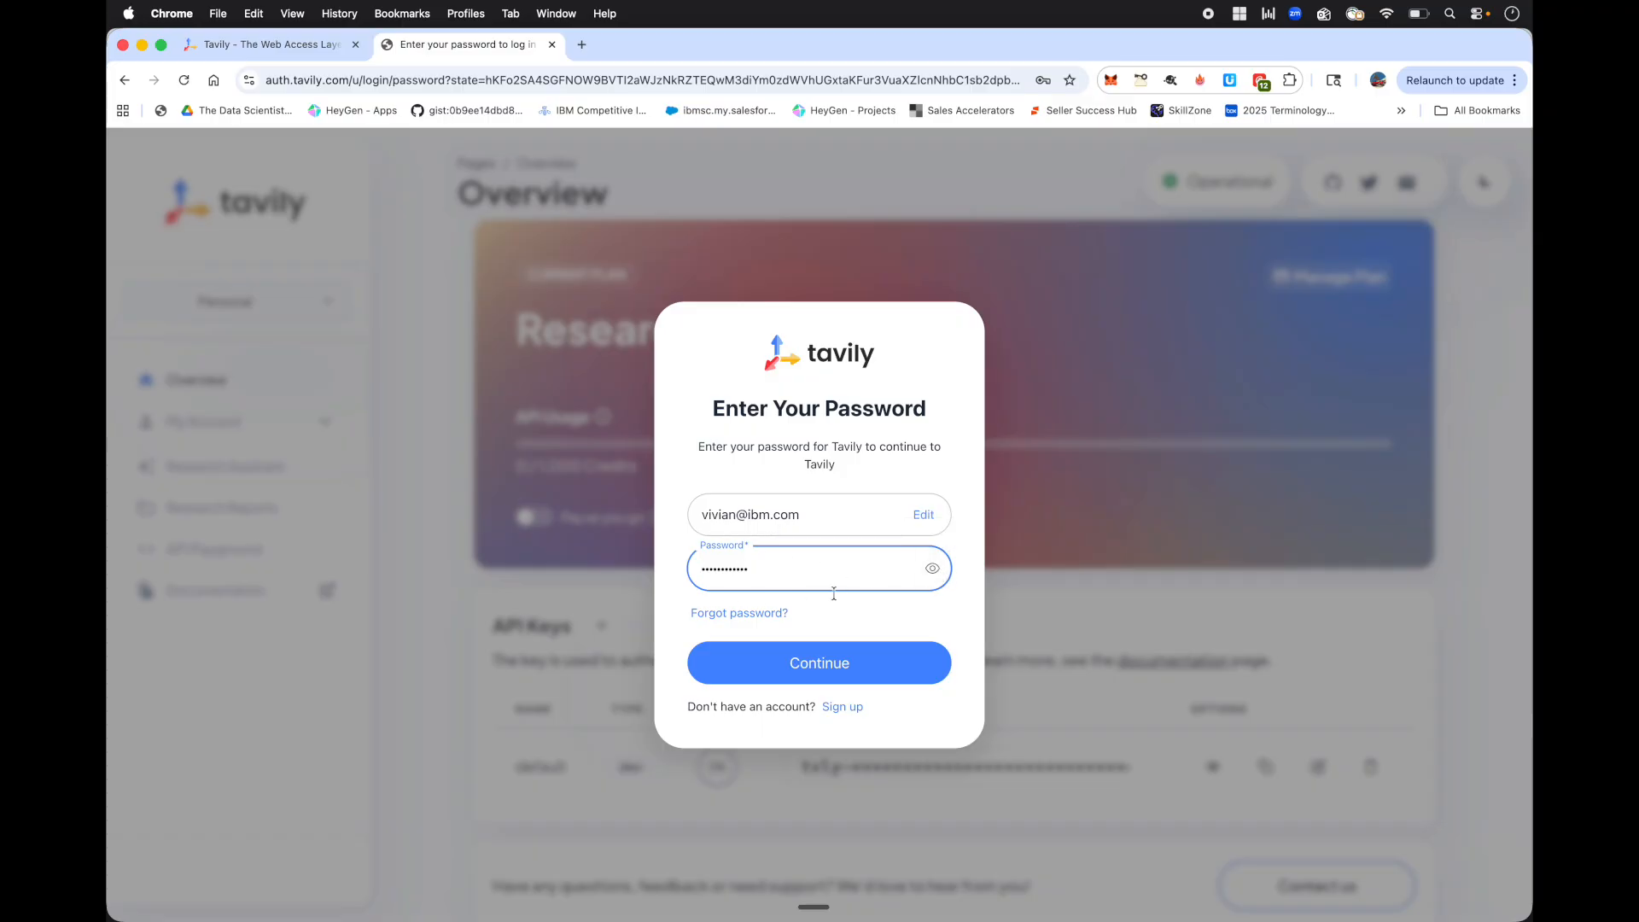
# Sign in to Tavily with the entered password, agree to receive marketing emails and continue to the overview.
pyautogui.click(814, 671)
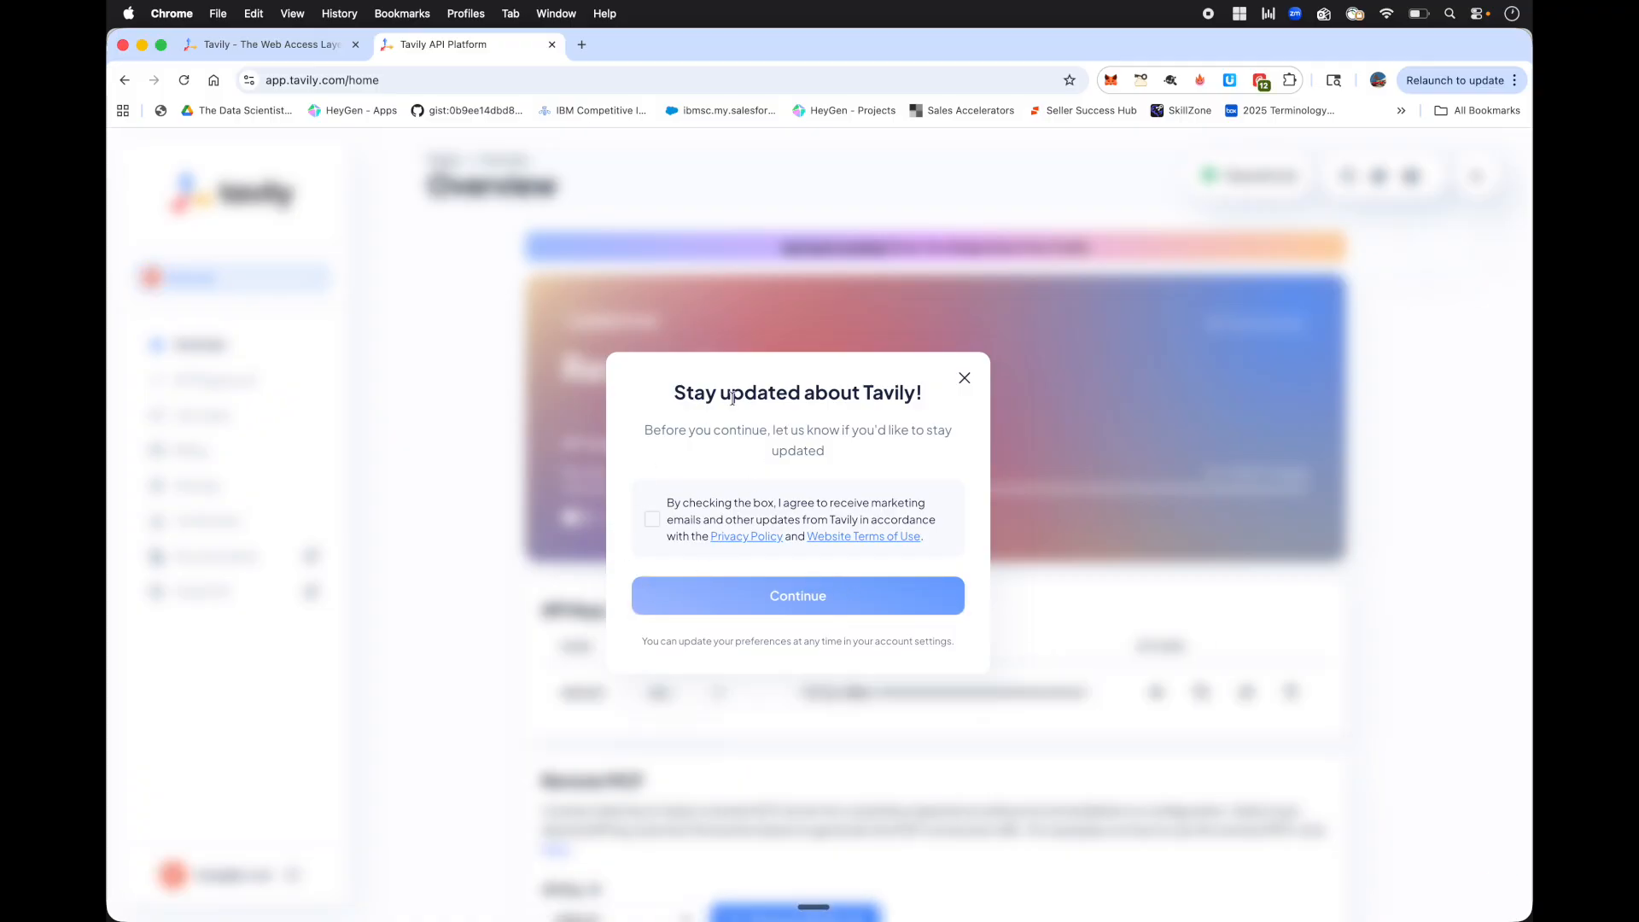
pyautogui.click(652, 521)
pyautogui.click(821, 600)
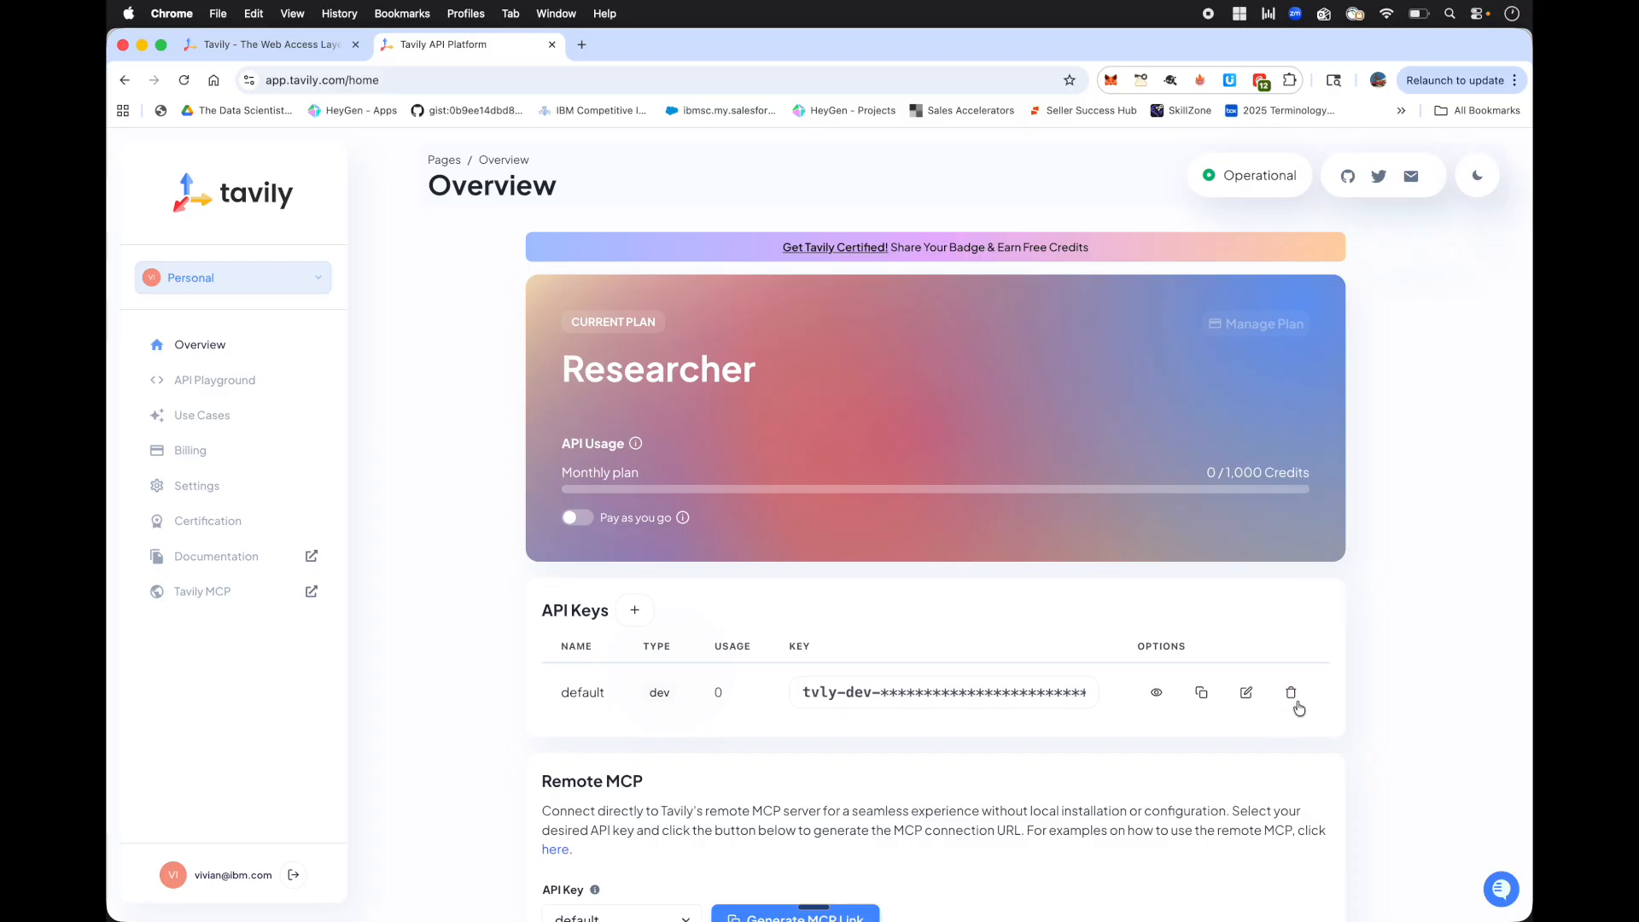
# Reveal the default API key, look through the overview page and view the API Playground before returning to the overview.
pyautogui.click(1157, 694)
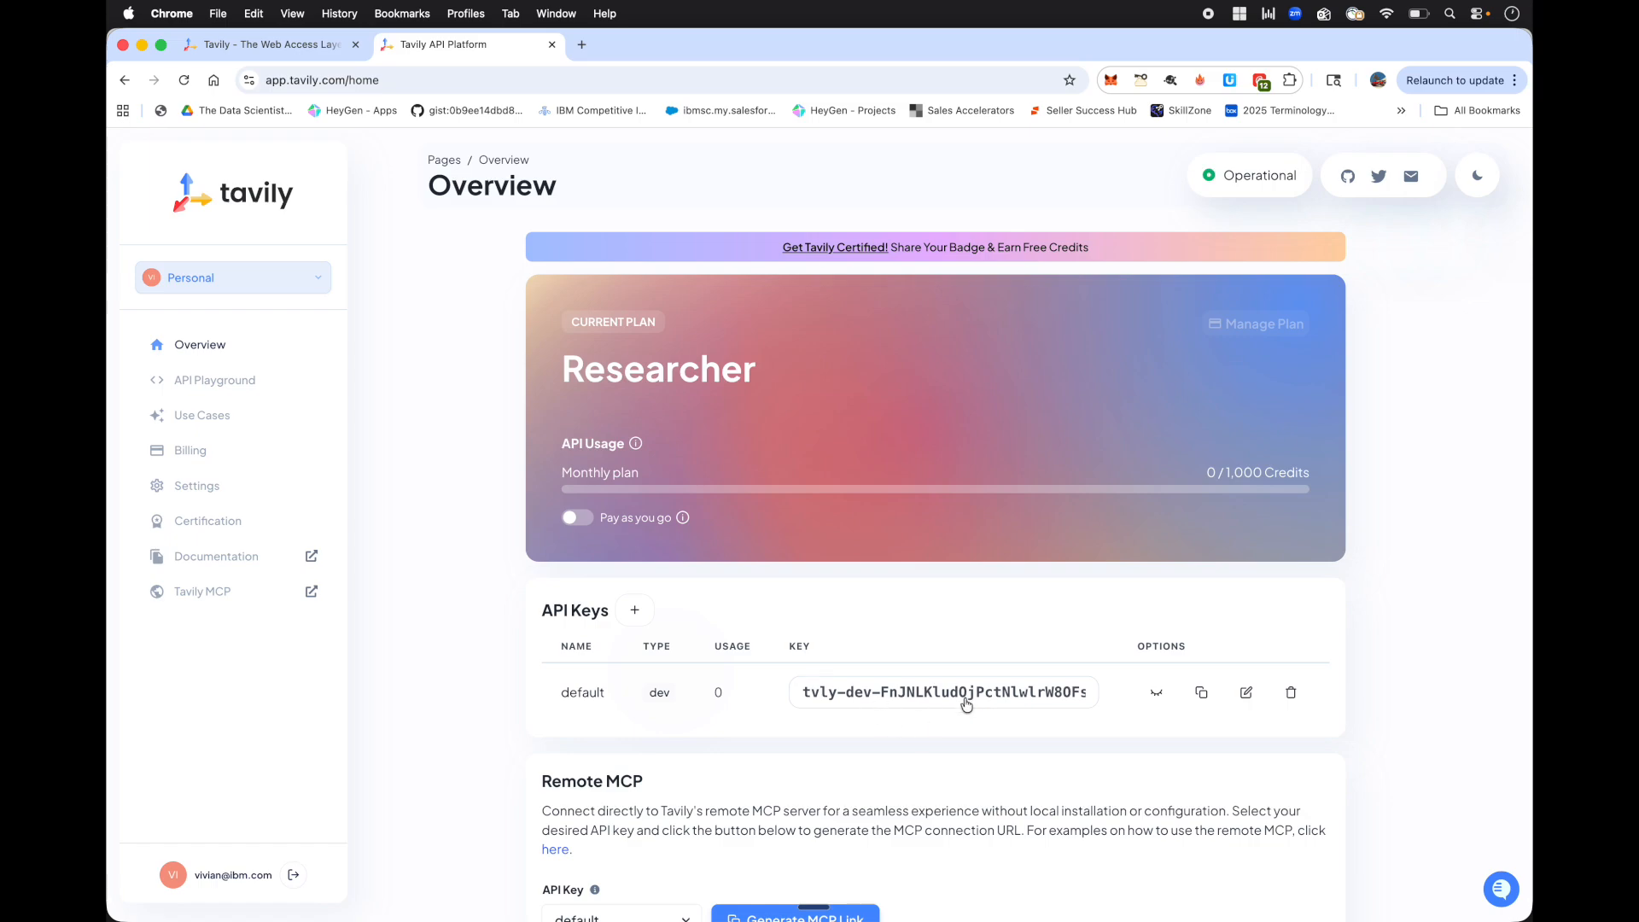
pyautogui.scroll(-2, 966, 703)
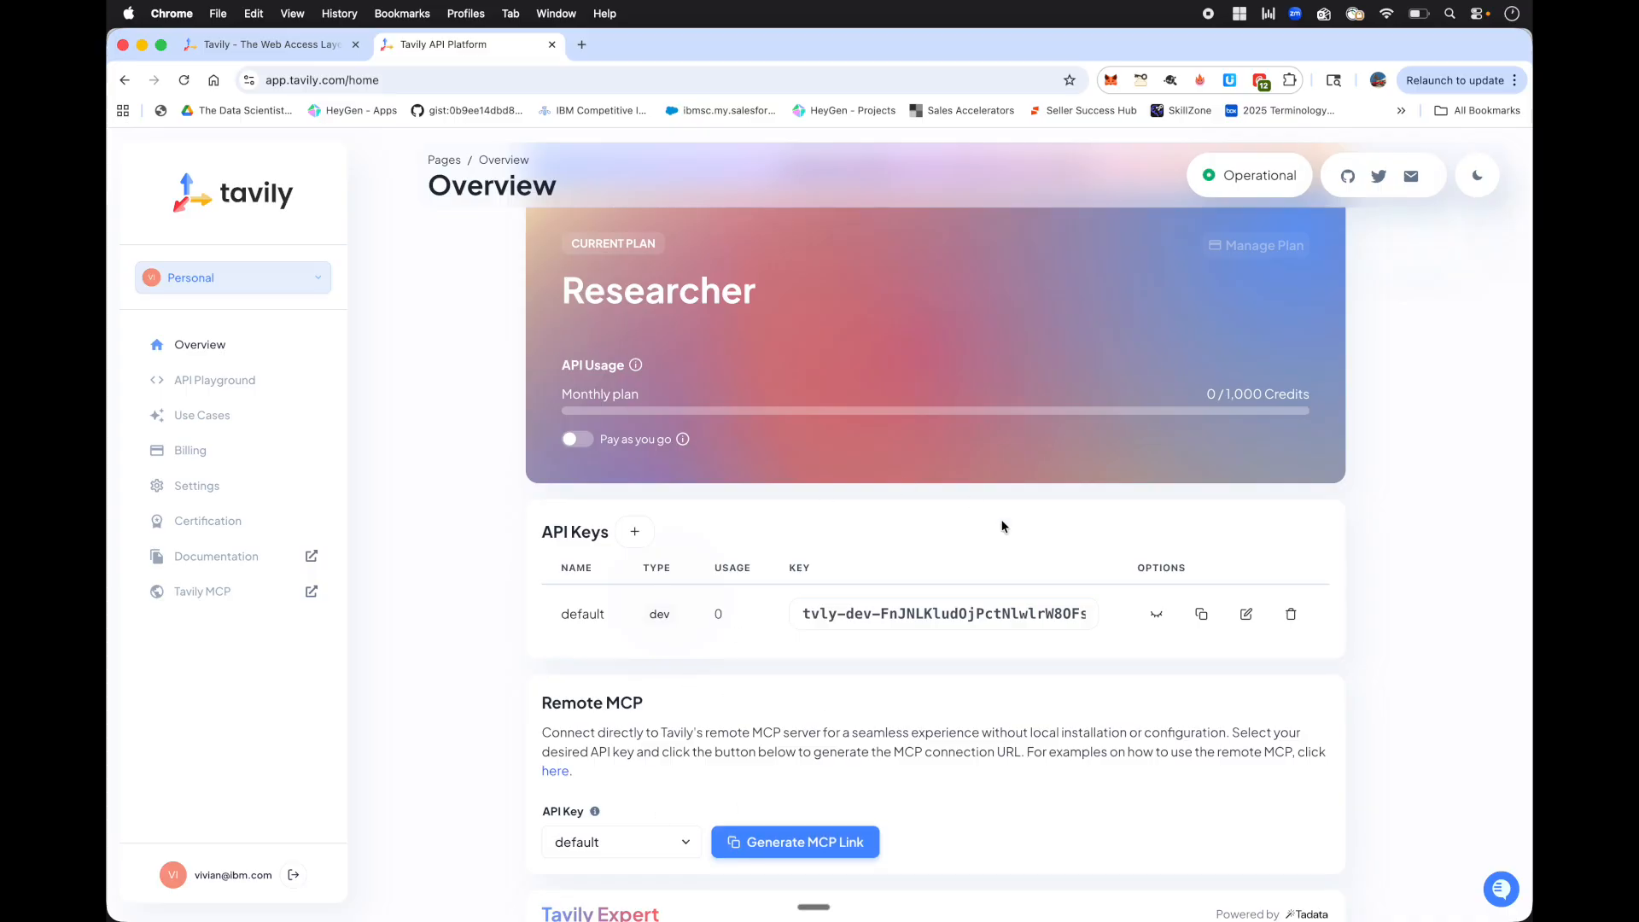
pyautogui.scroll(-7, 1003, 526)
pyautogui.scroll(9, 1003, 526)
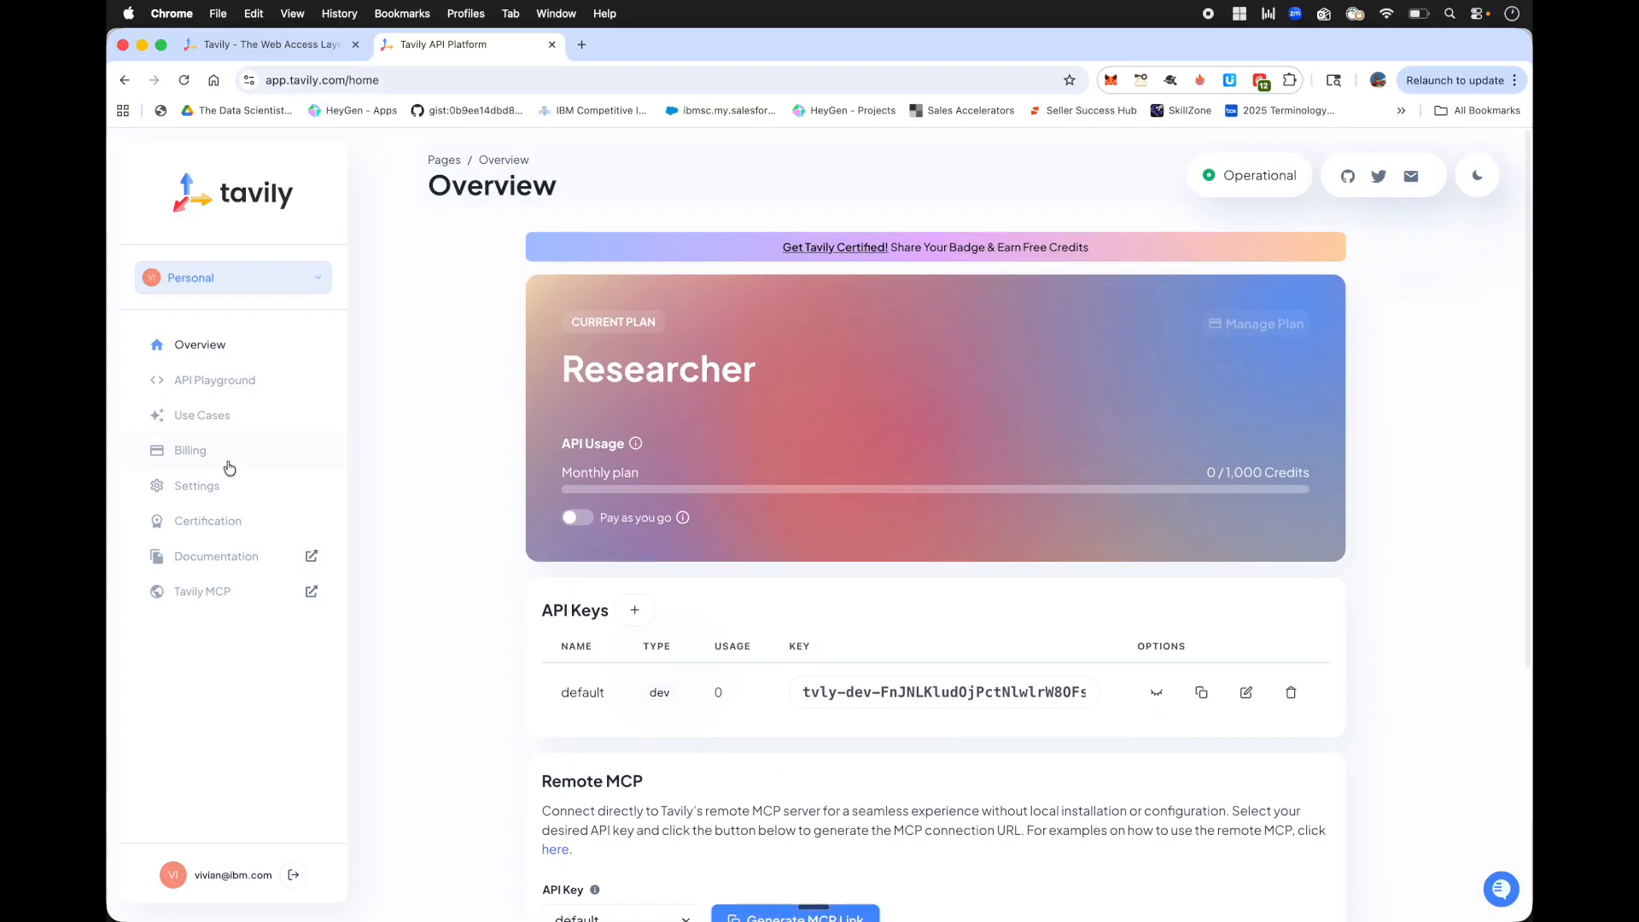
pyautogui.click(208, 380)
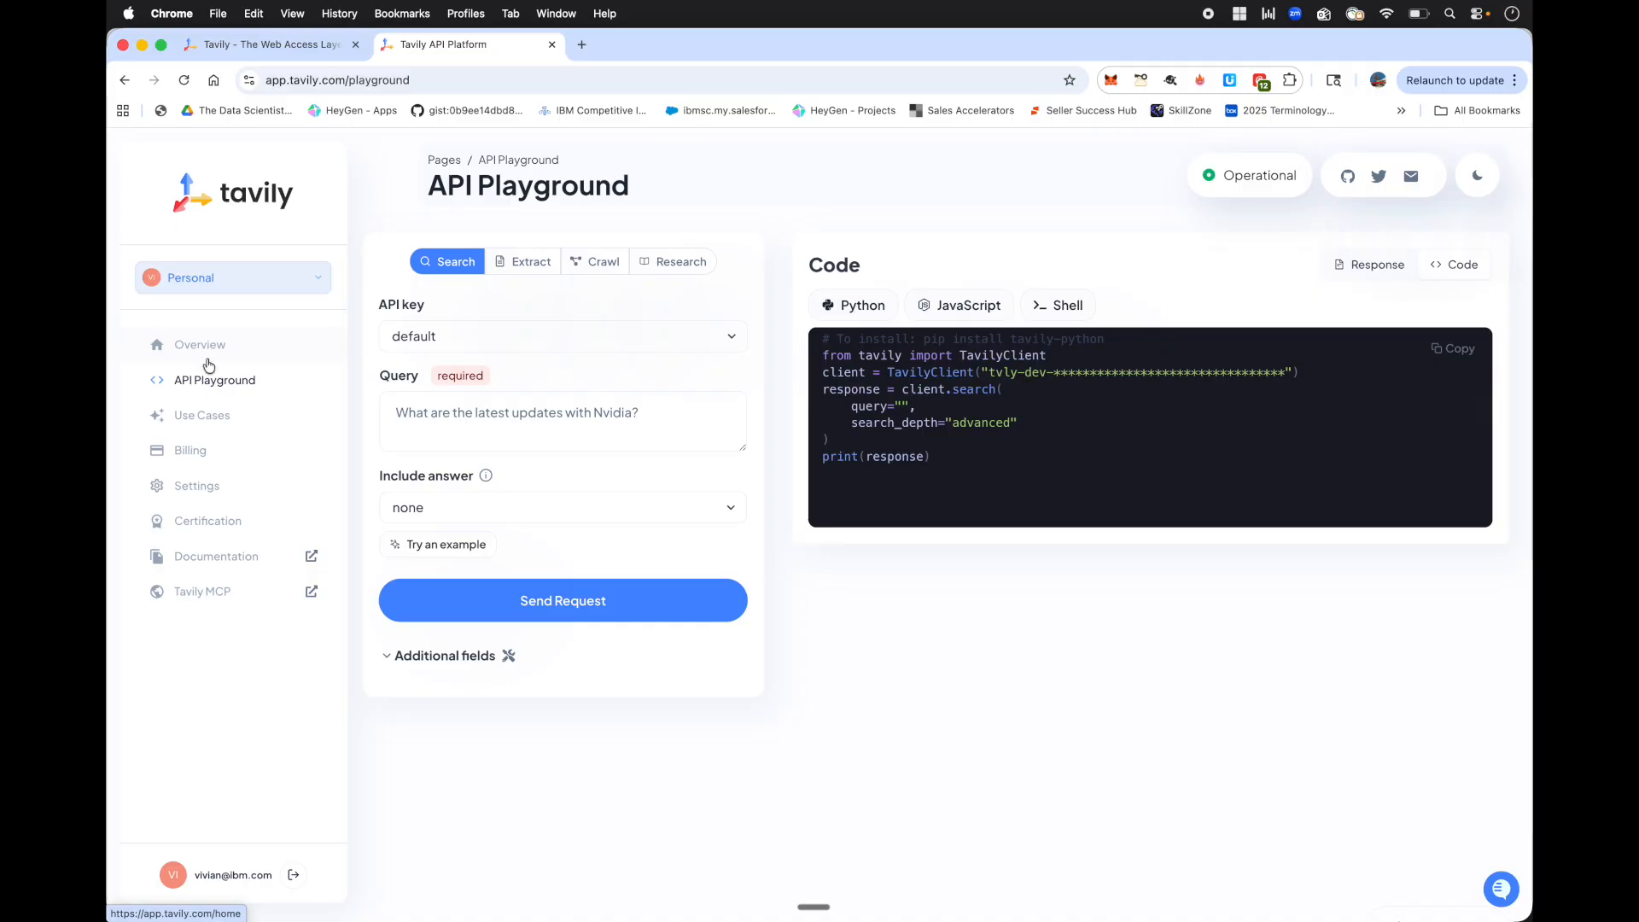
pyautogui.click(201, 348)
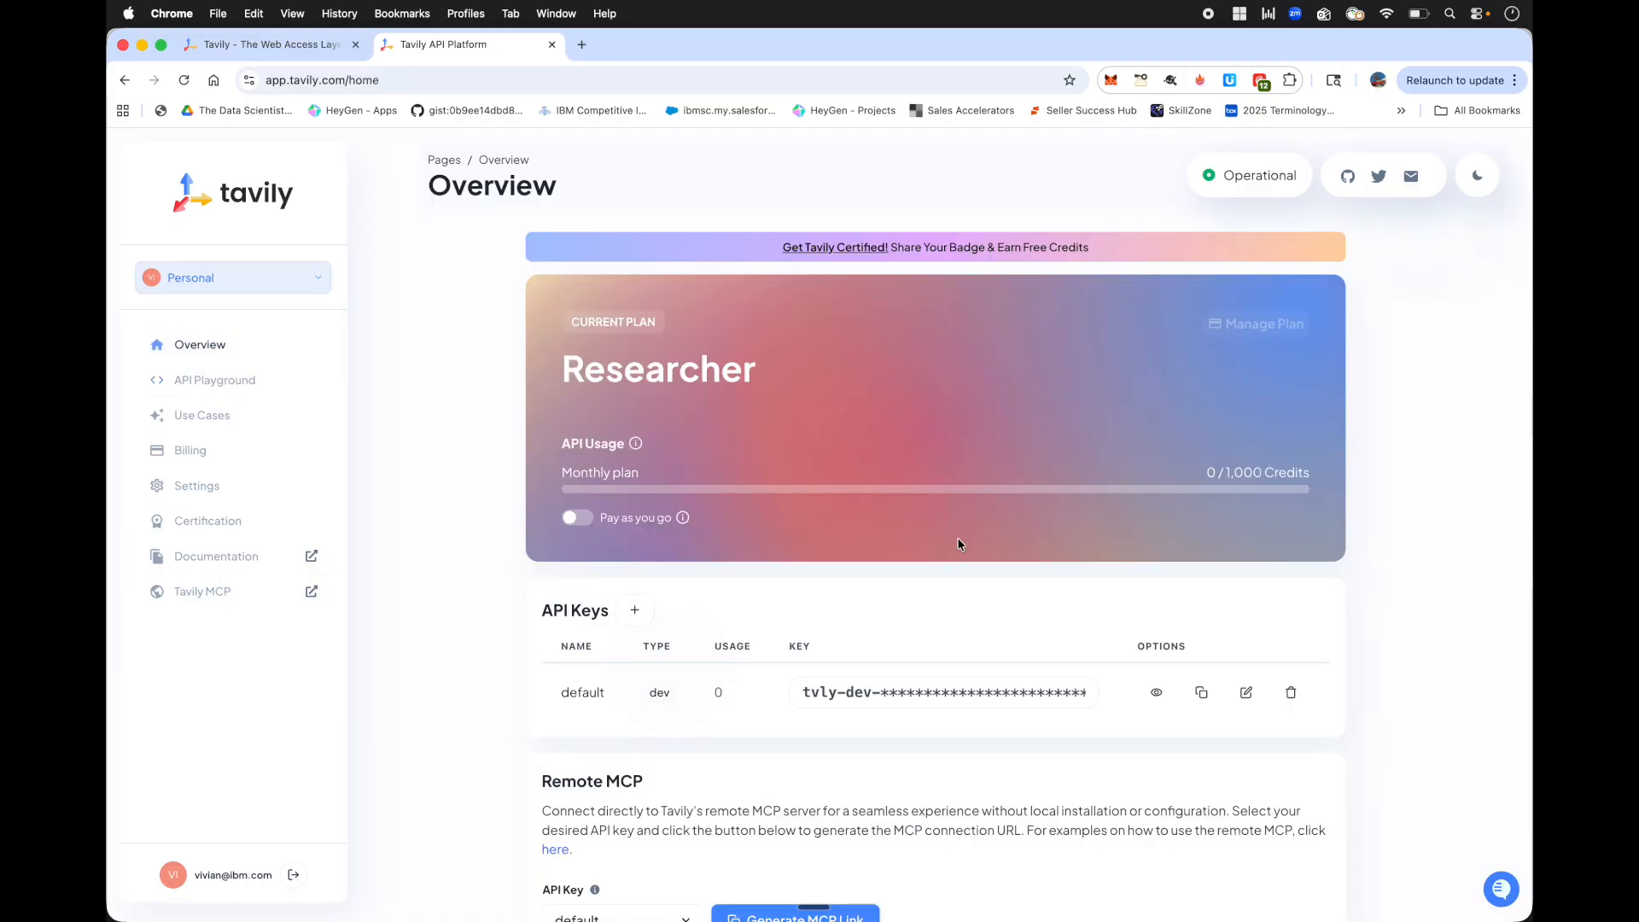
# Copy the default Tavily API key, switch to Sublime Text, paste the API key into the Notes file below blank lines and save.
pyautogui.click(1202, 693)
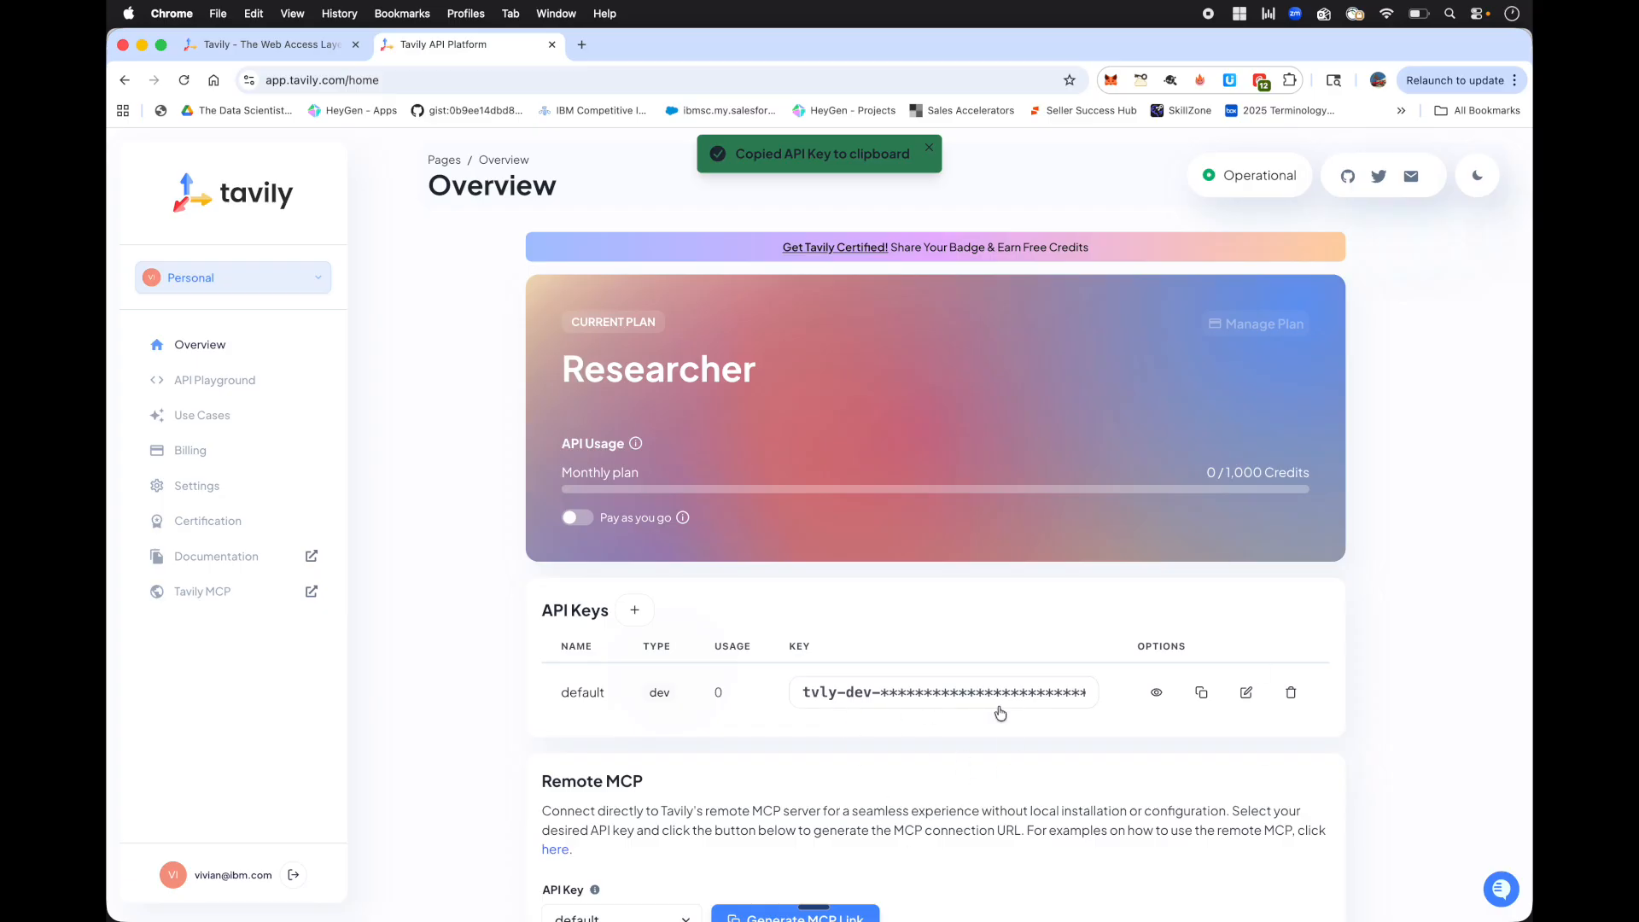
pyautogui.press('super+Tab')
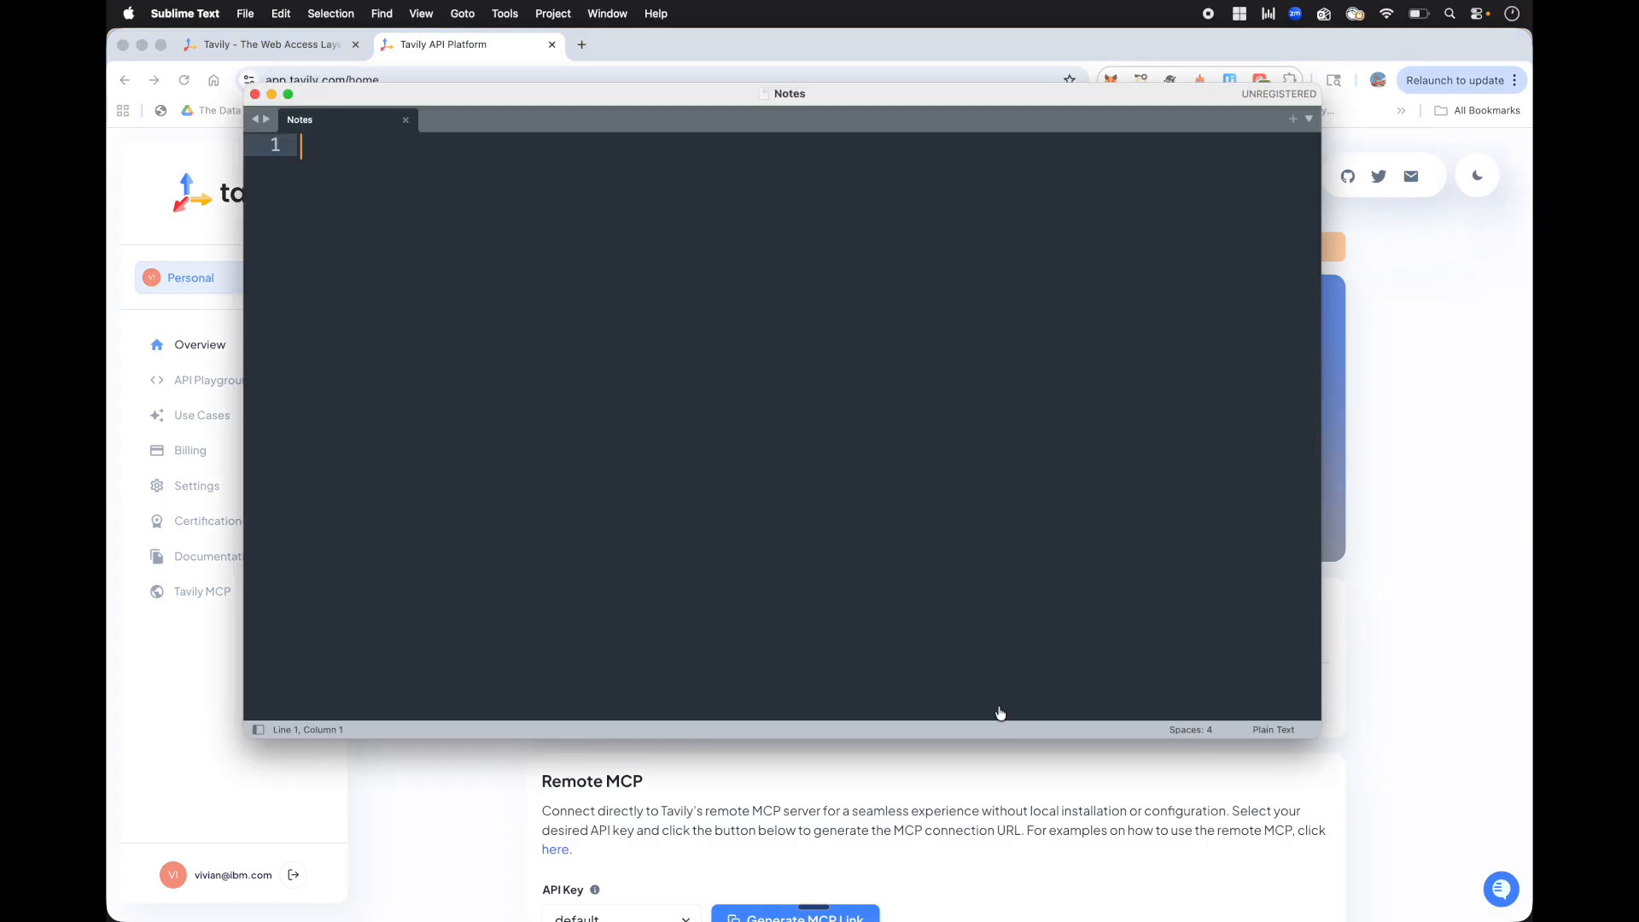
pyautogui.press('super+v')
pyautogui.press('Return')
pyautogui.press('Return')
pyautogui.press('Return')
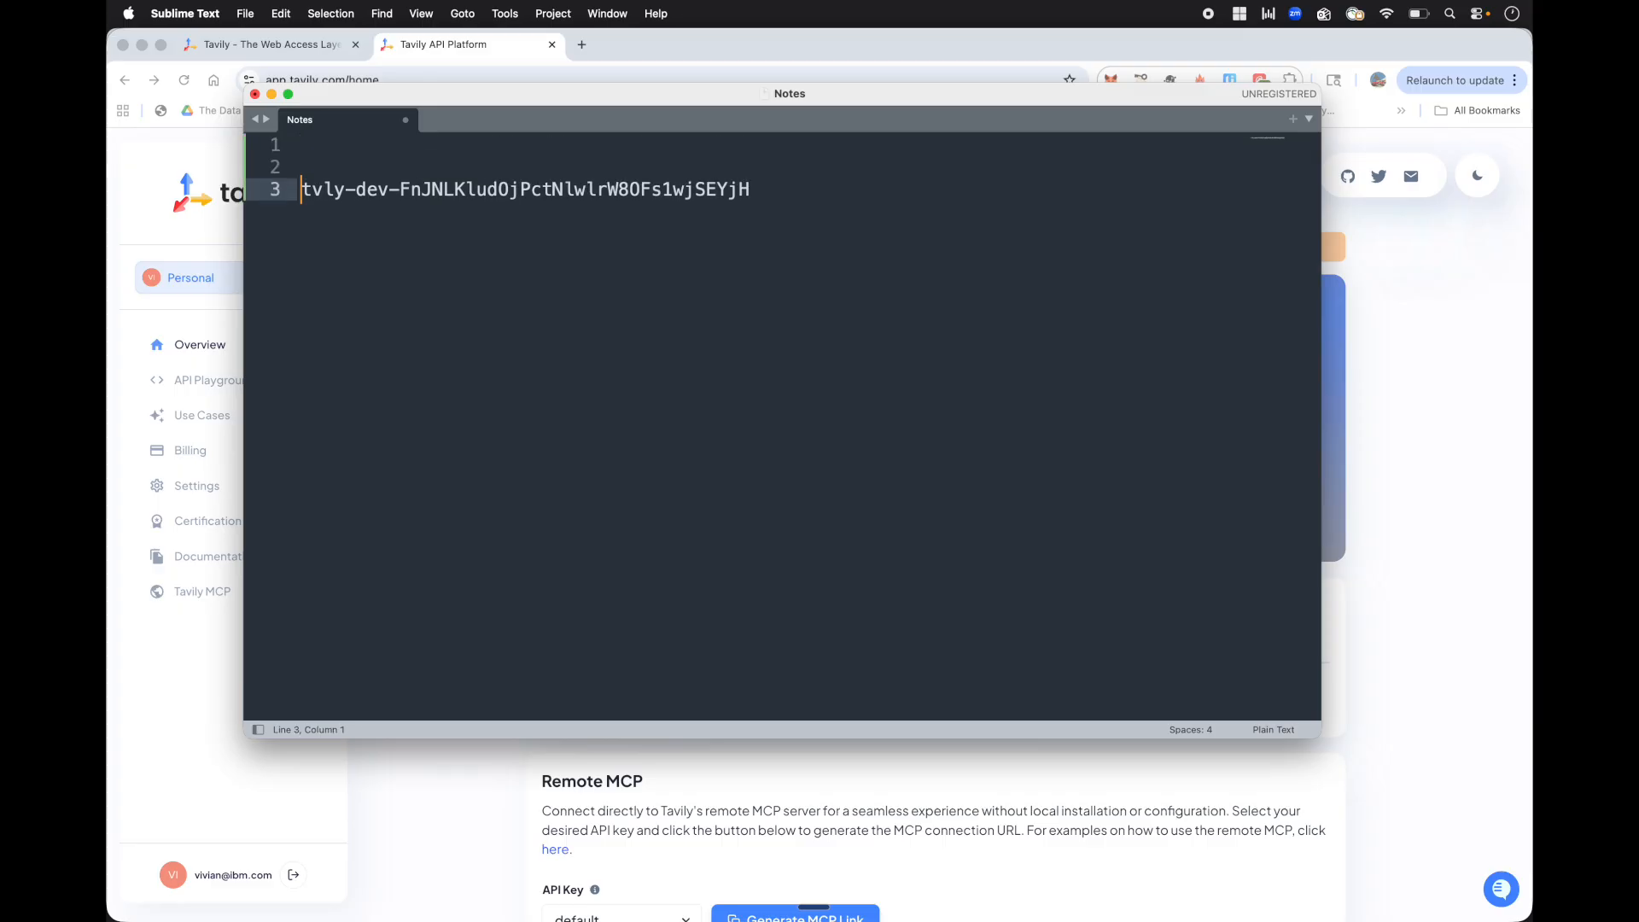
pyautogui.press('super+s')
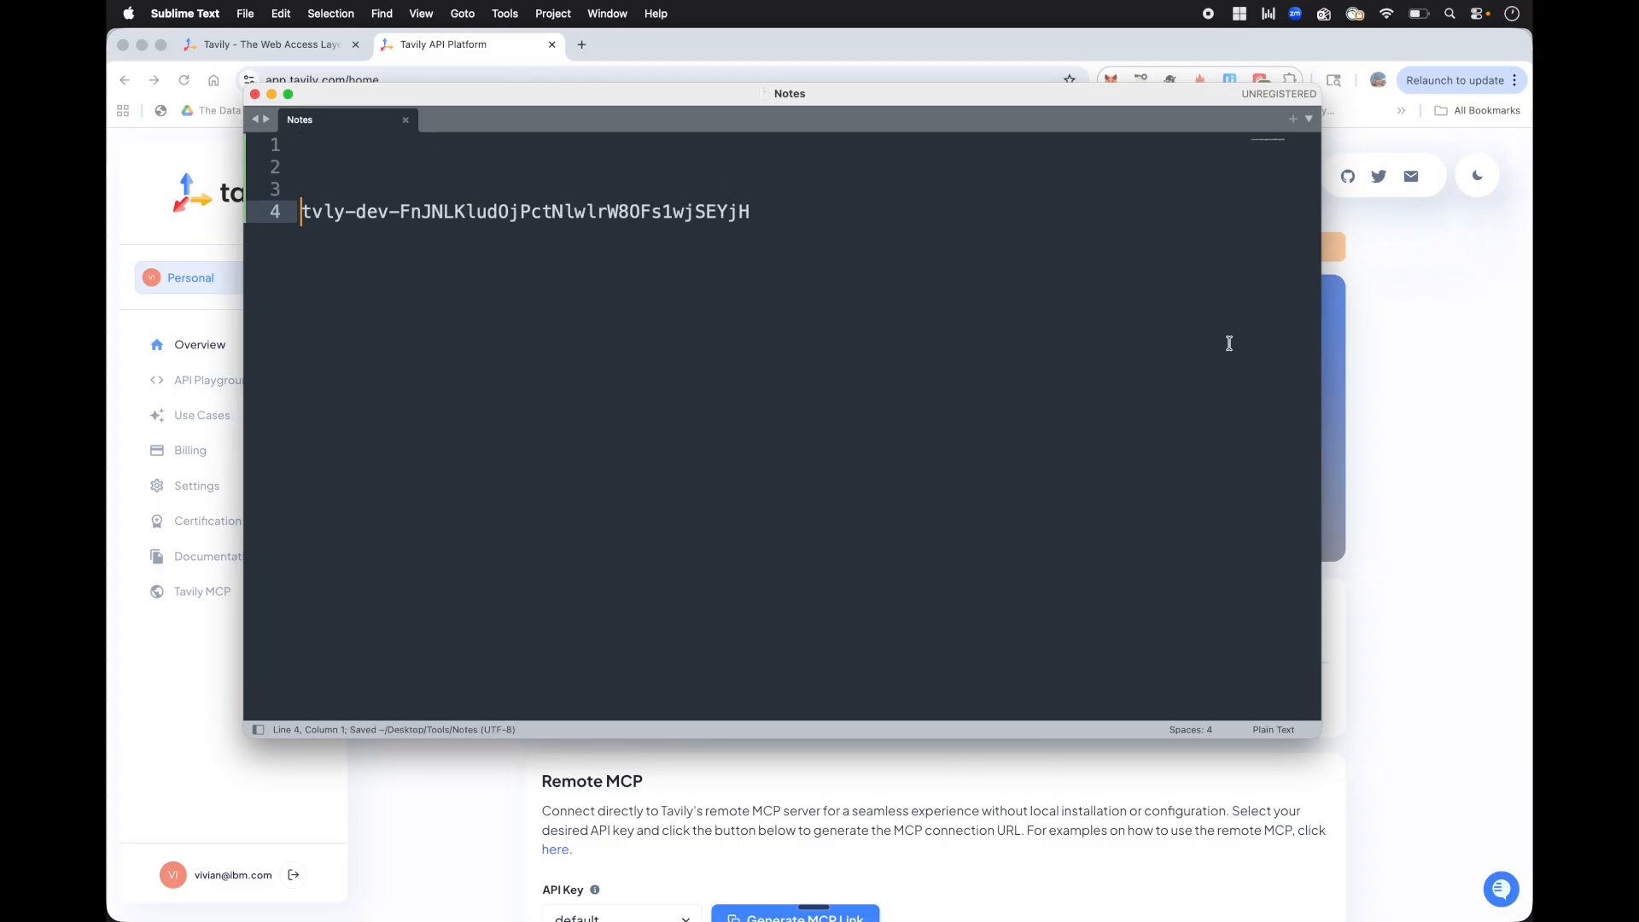
# Switch back to Chrome and open the IBM Cloud dashboard at cloud.ibm.com in a new browser tab.
pyautogui.click(1422, 446)
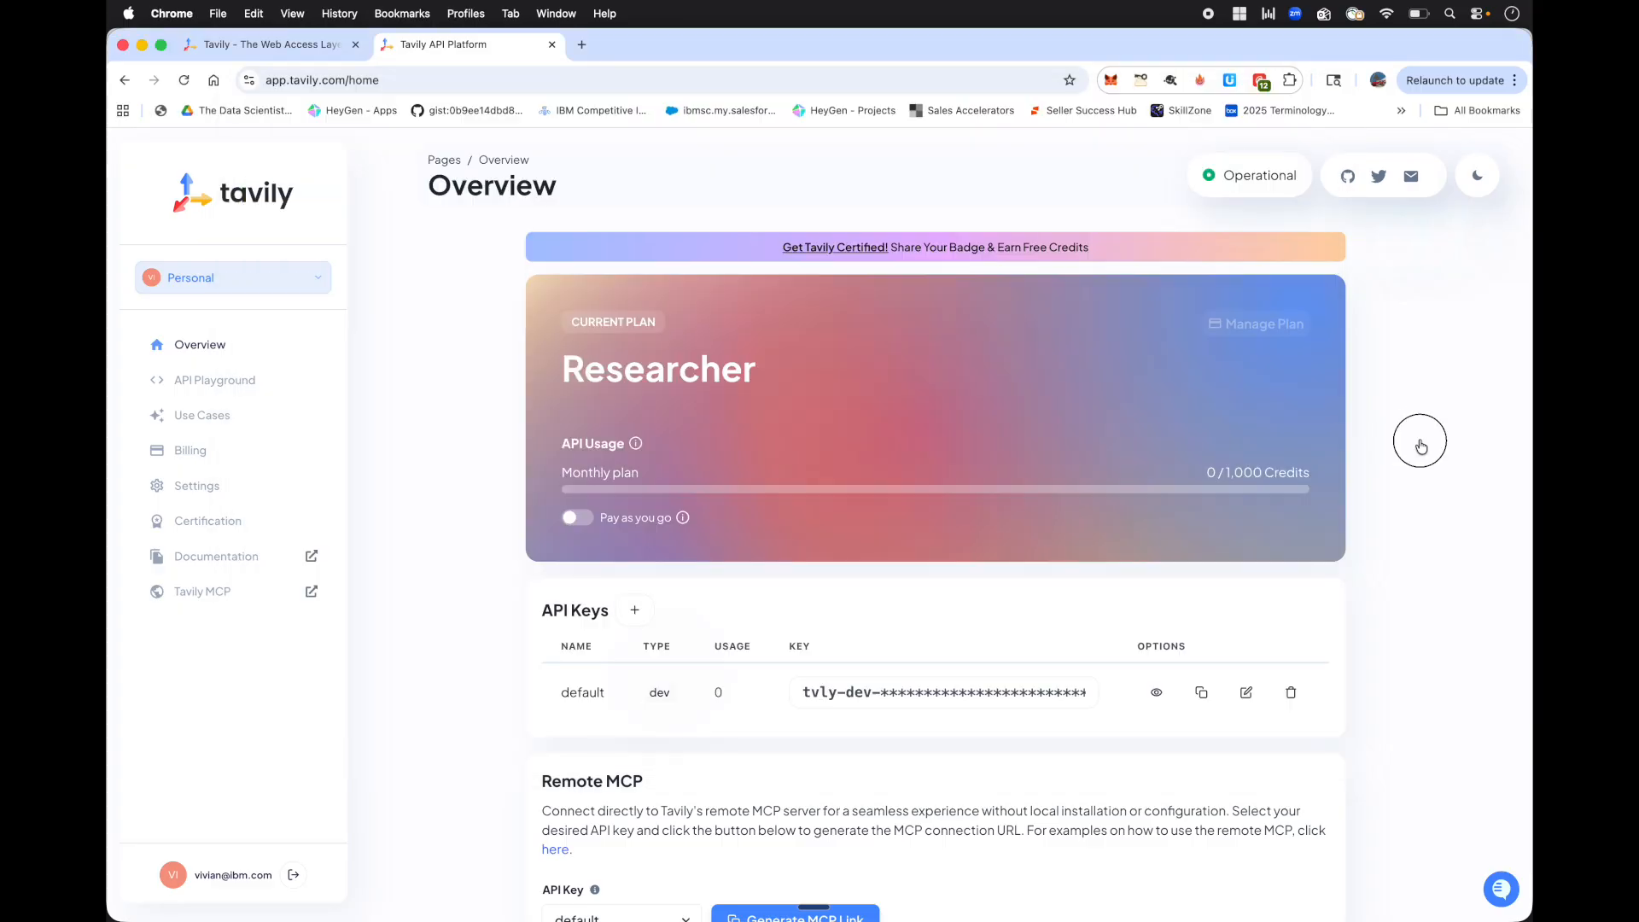
pyautogui.click(582, 44)
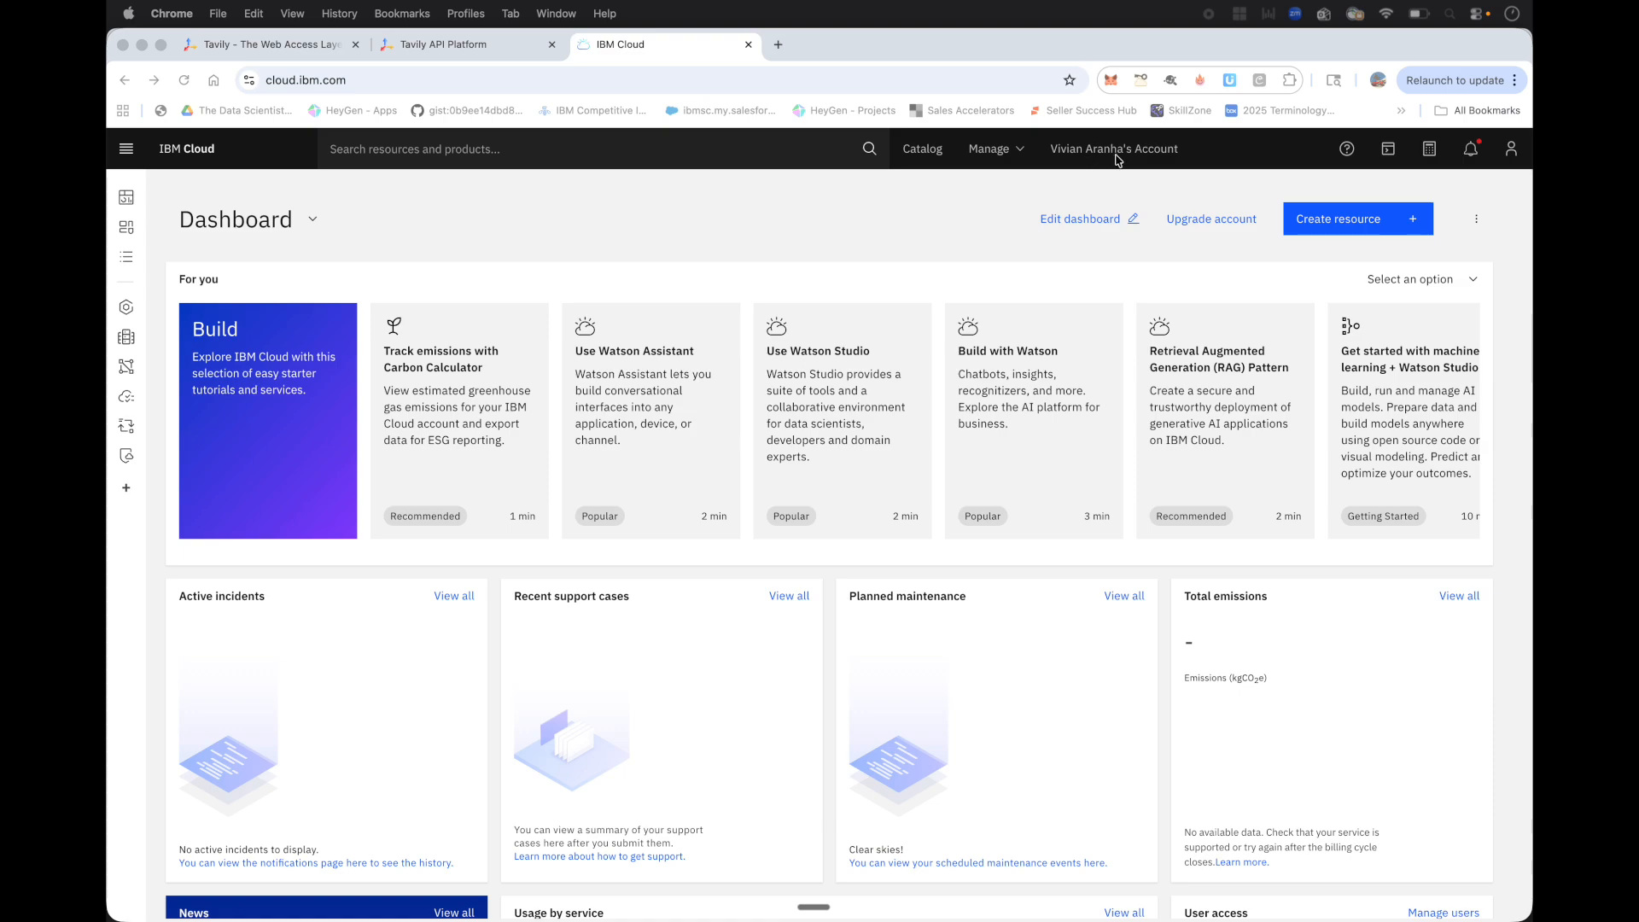
pyautogui.click(1066, 150)
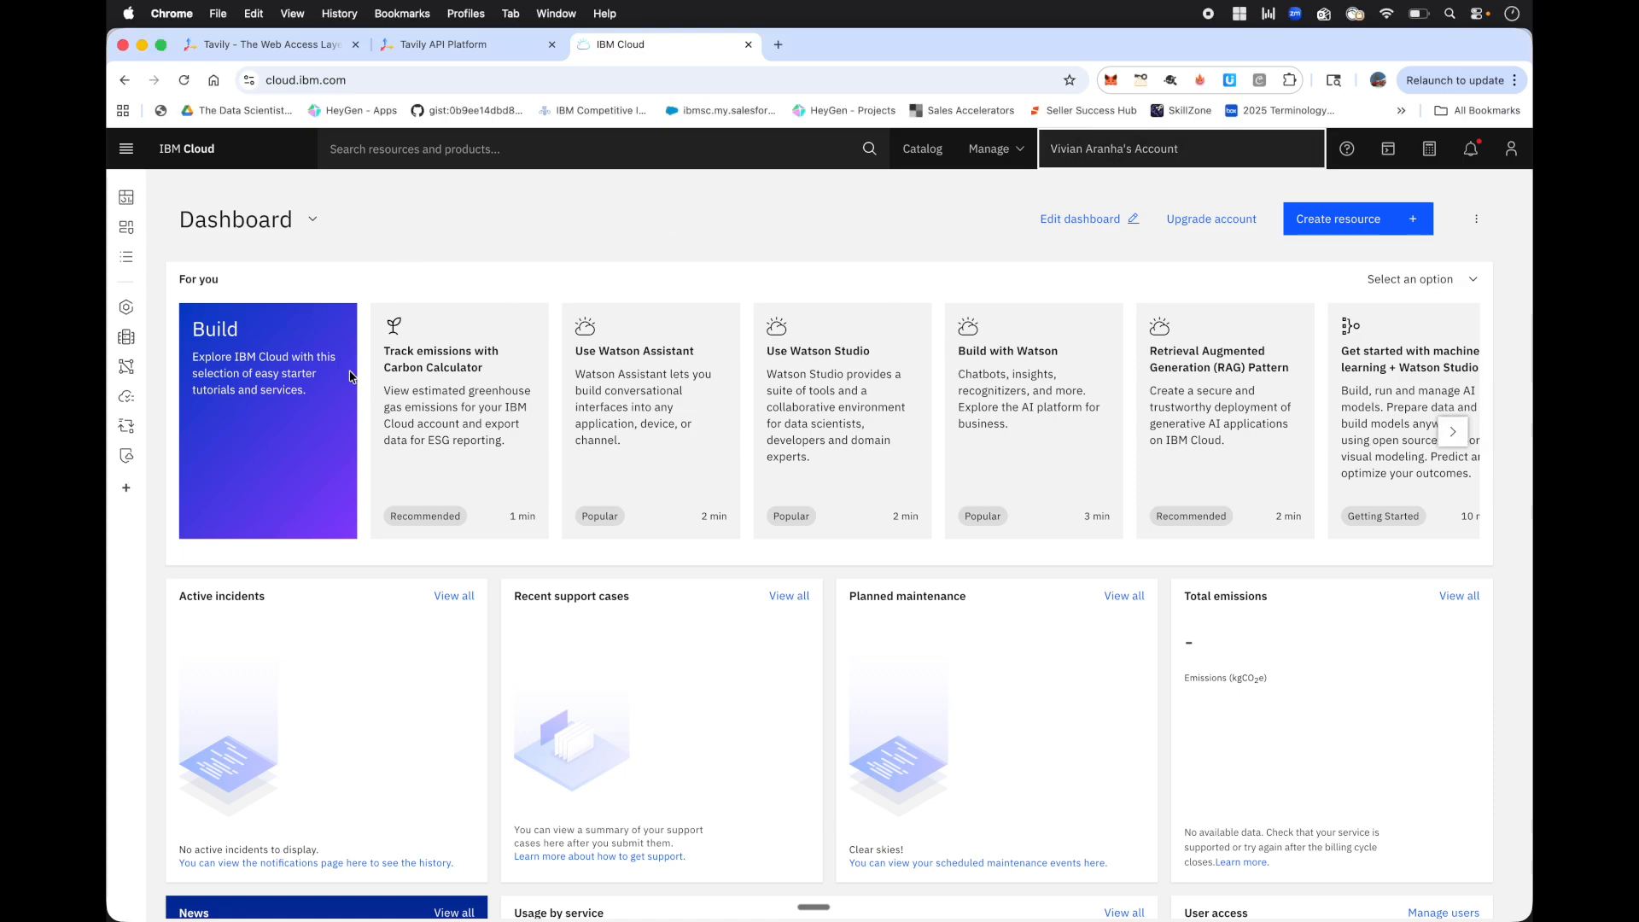
# Open the watsonx Orchestrate-rs instance under AI / Machine Learning in the resource list and launch watsonx Orchestrate.
pyautogui.click(126, 256)
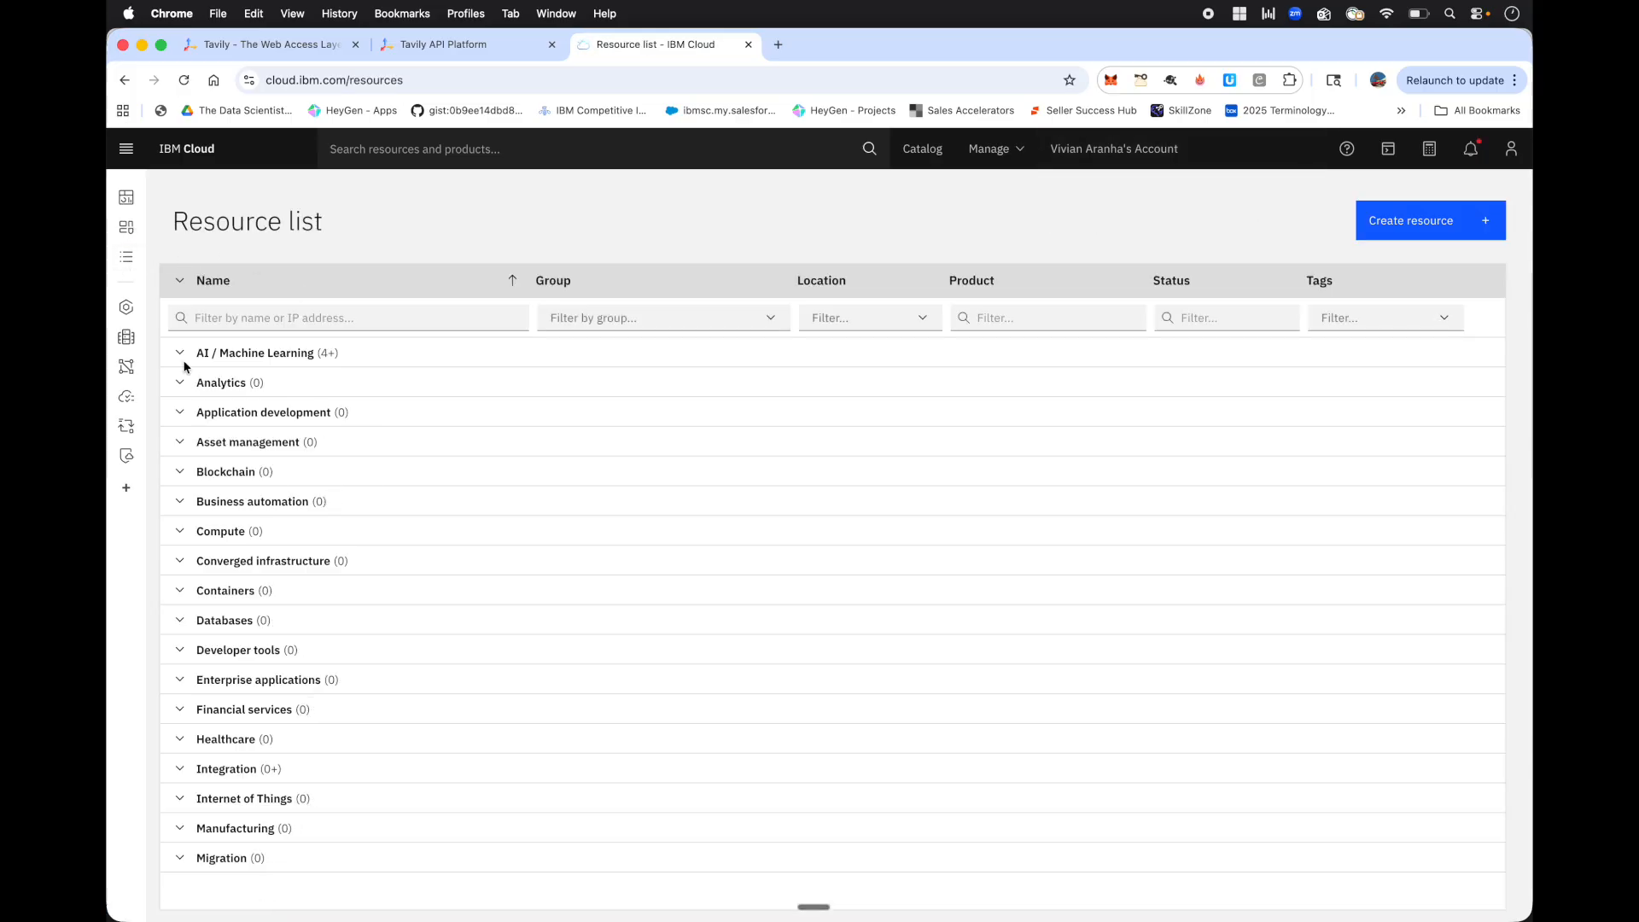
pyautogui.click(180, 354)
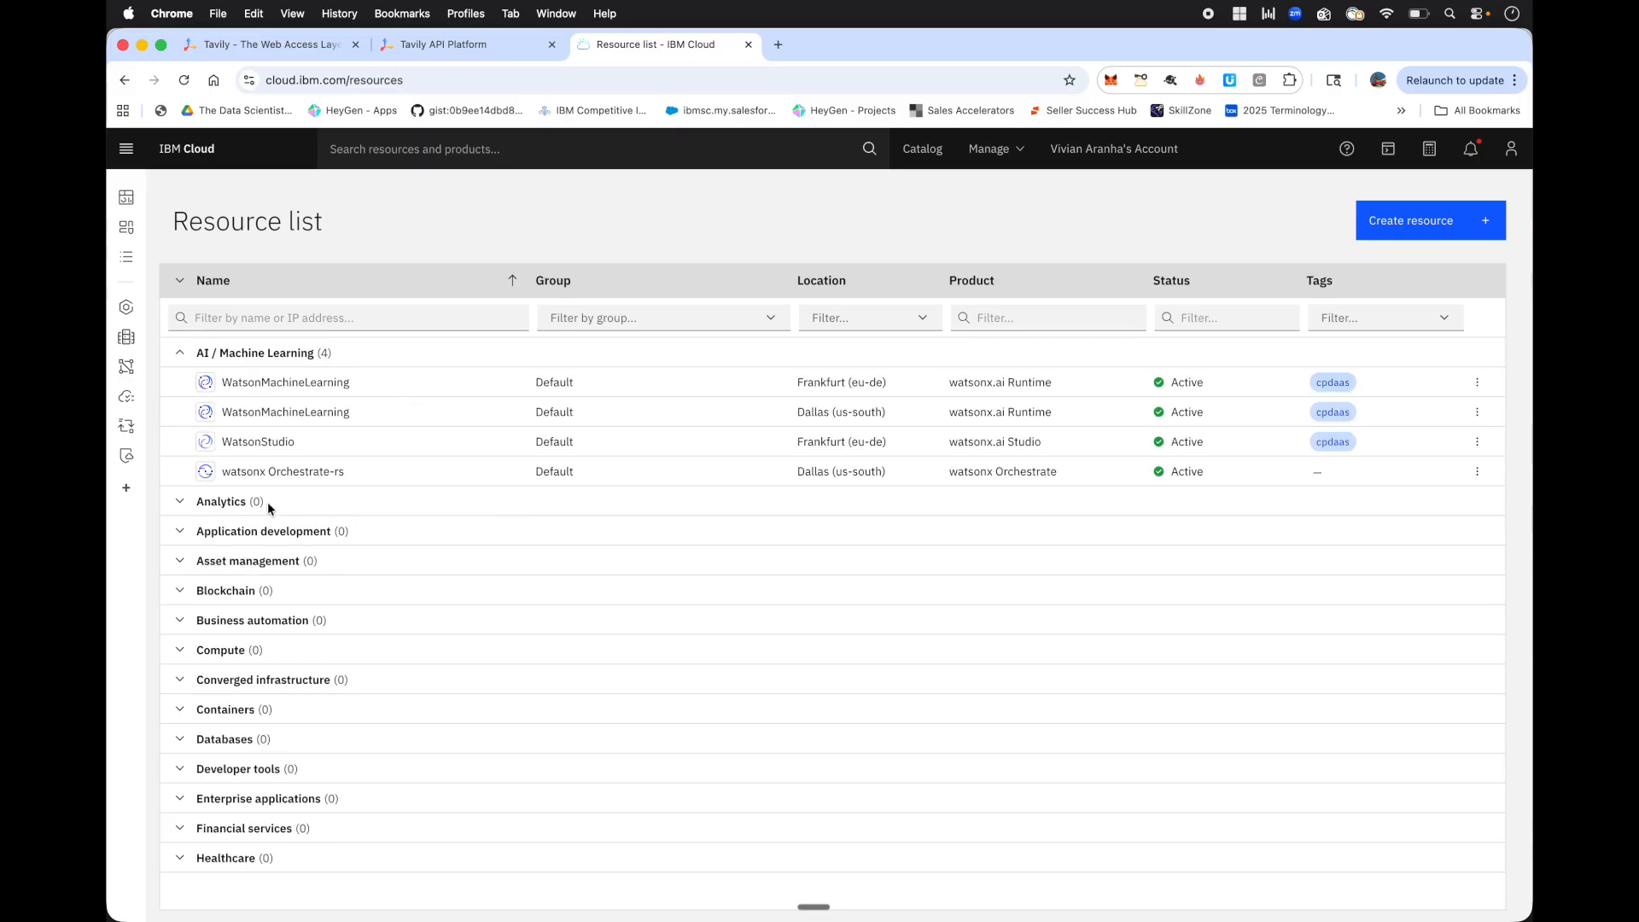
pyautogui.click(298, 472)
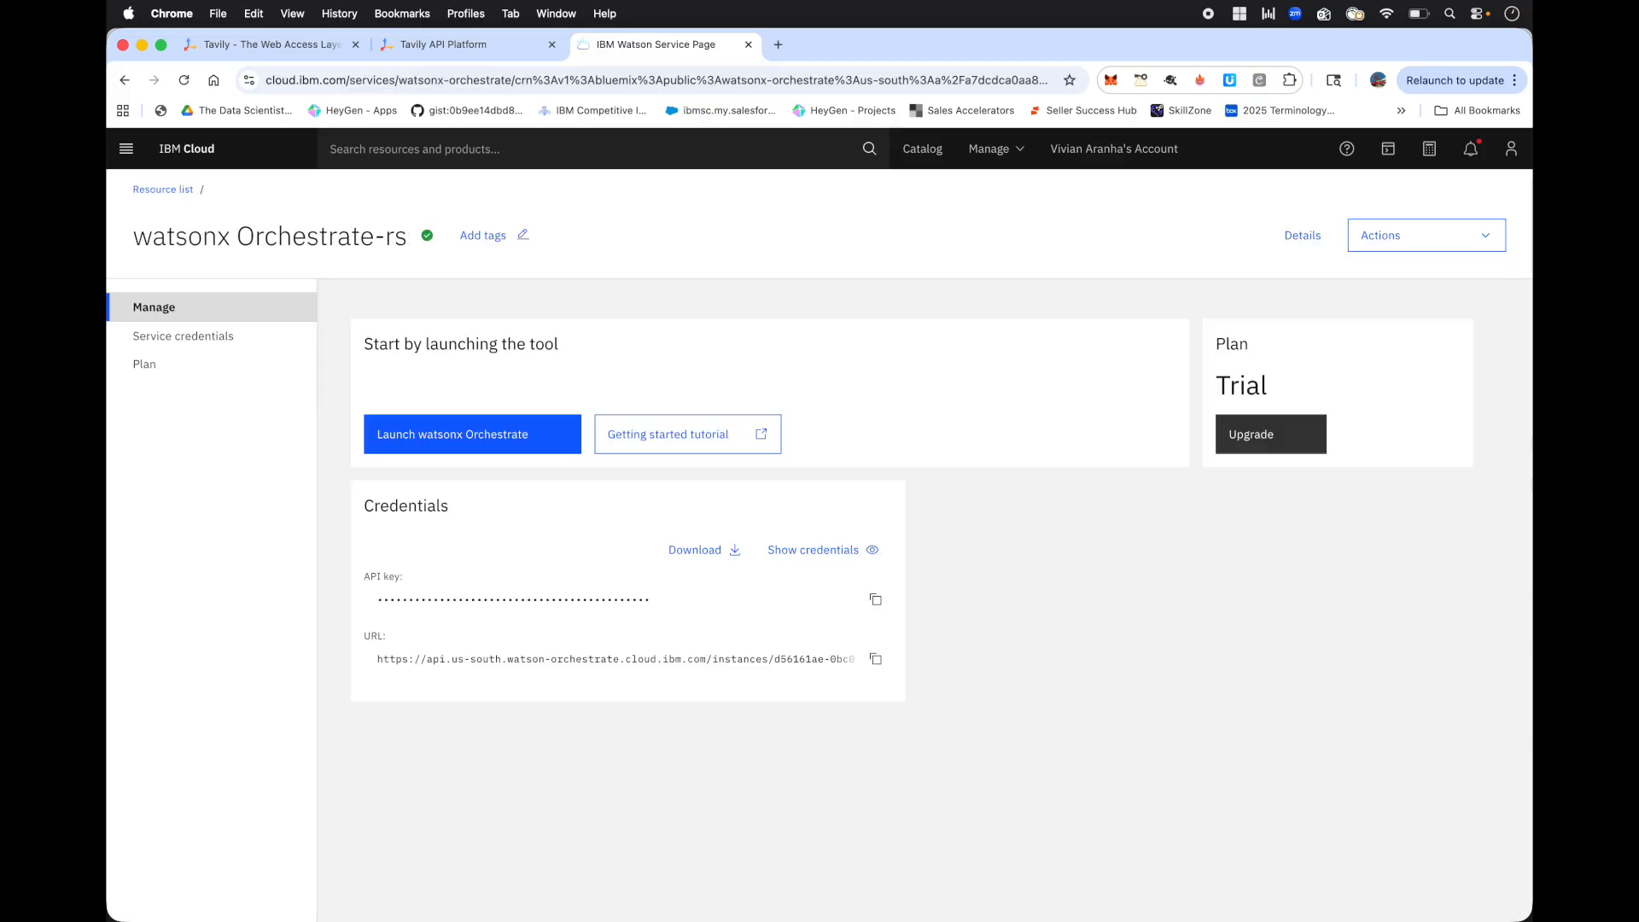
pyautogui.click(439, 446)
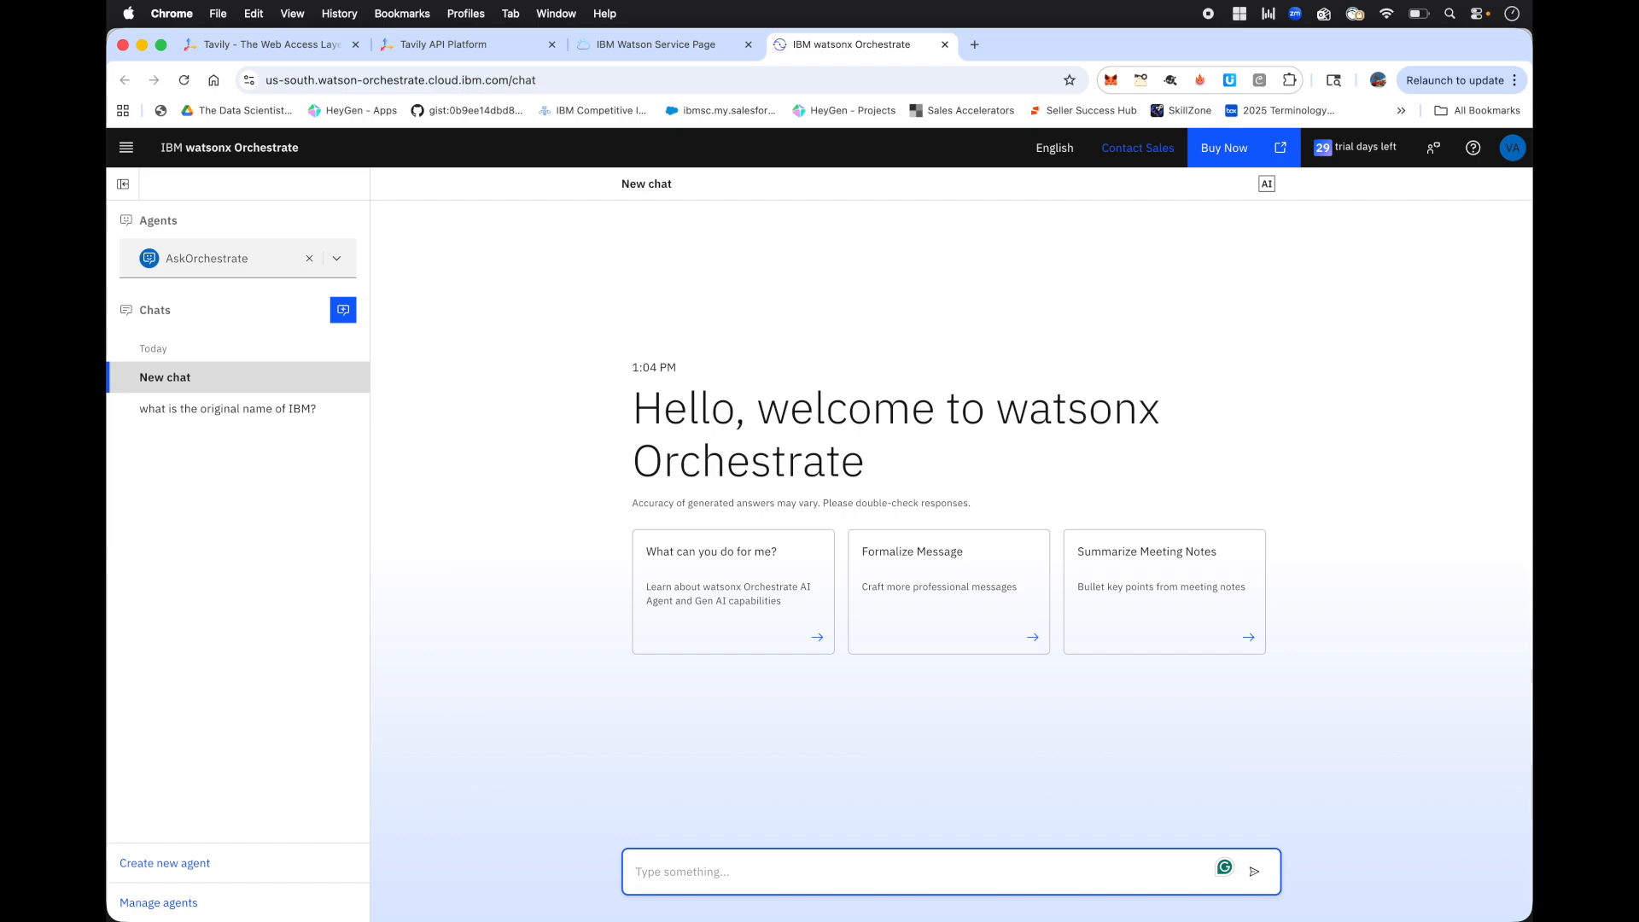
# Open the Connections management page in watsonx Orchestrate.
pyautogui.click(126, 147)
pyautogui.click(192, 302)
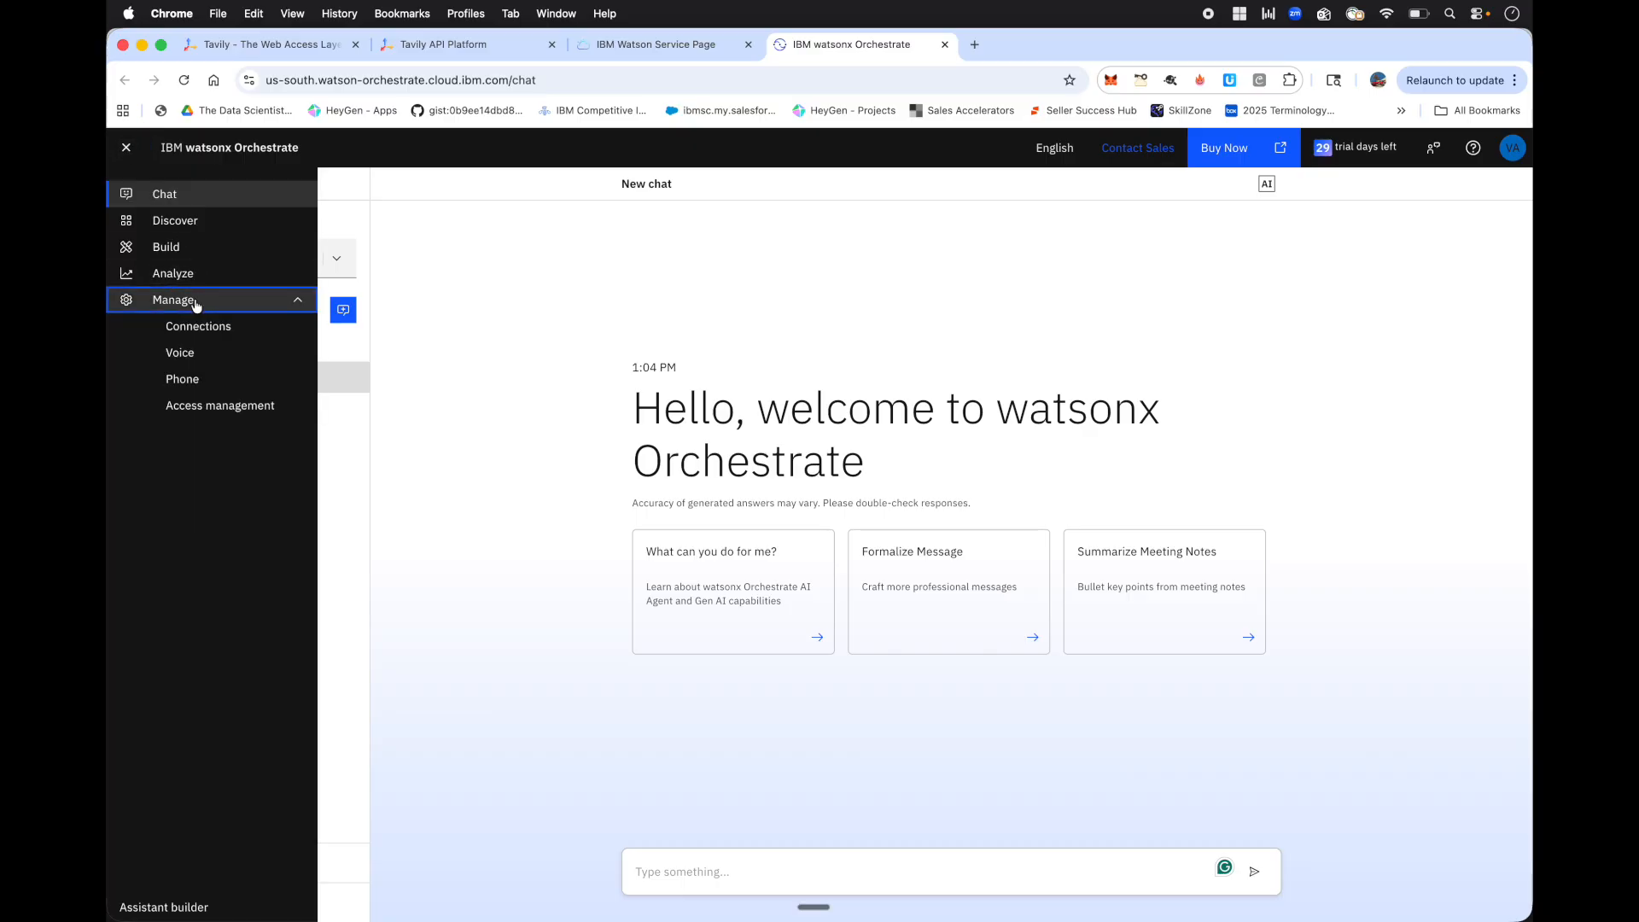
pyautogui.click(213, 331)
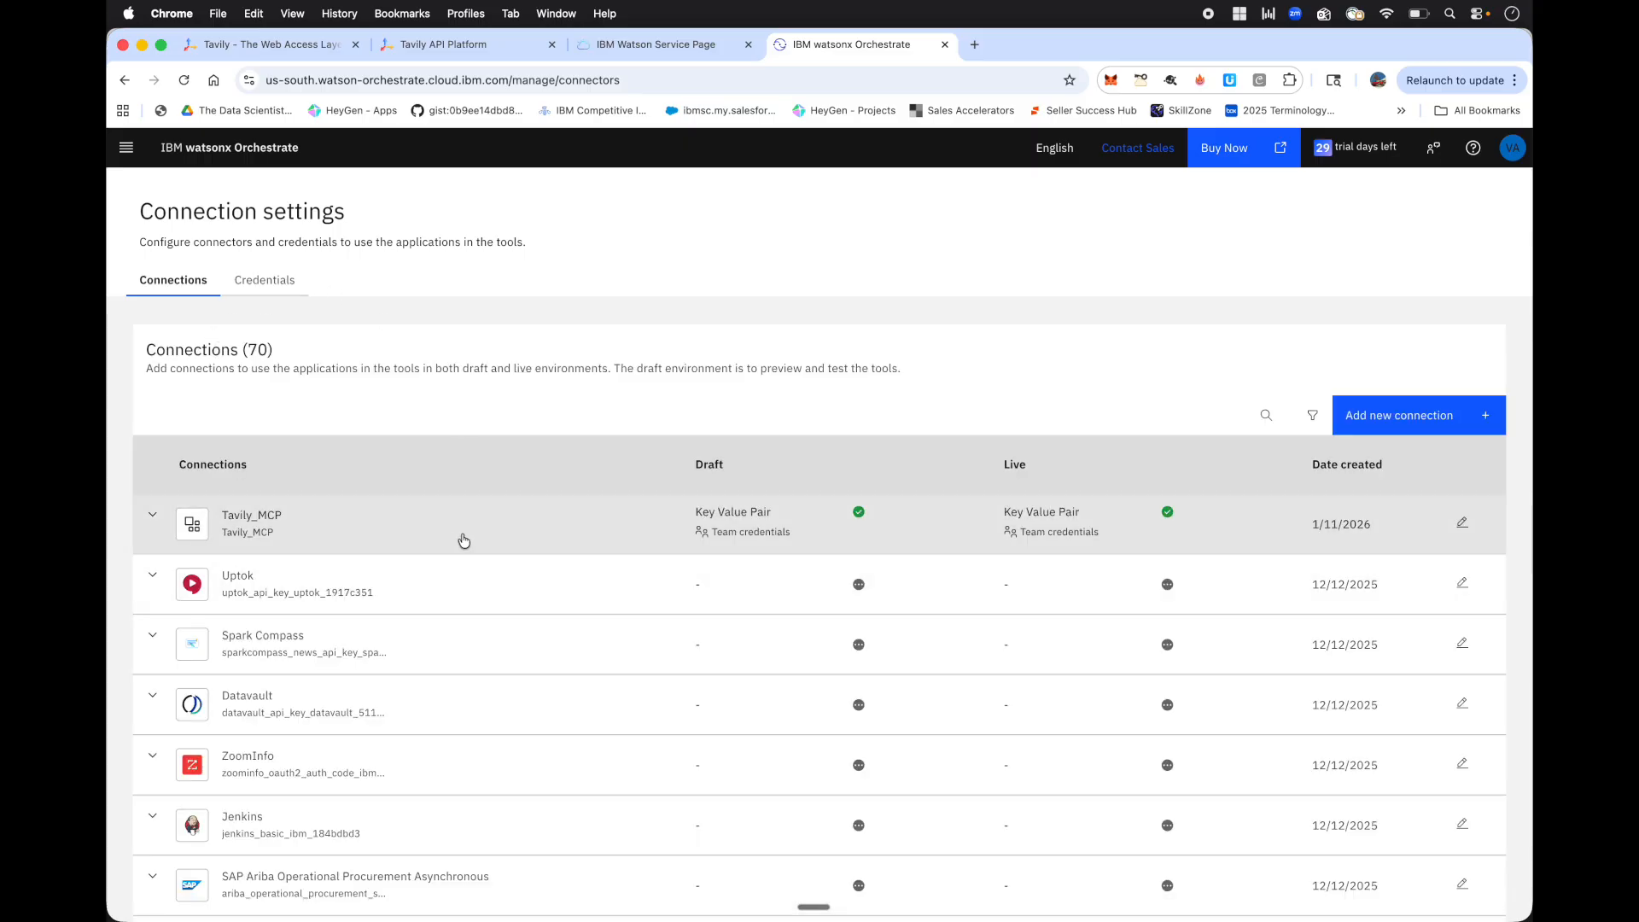
# Disconnect the draft credentials of the existing Tavily_MCP connection and close its configuration.
pyautogui.click(1463, 524)
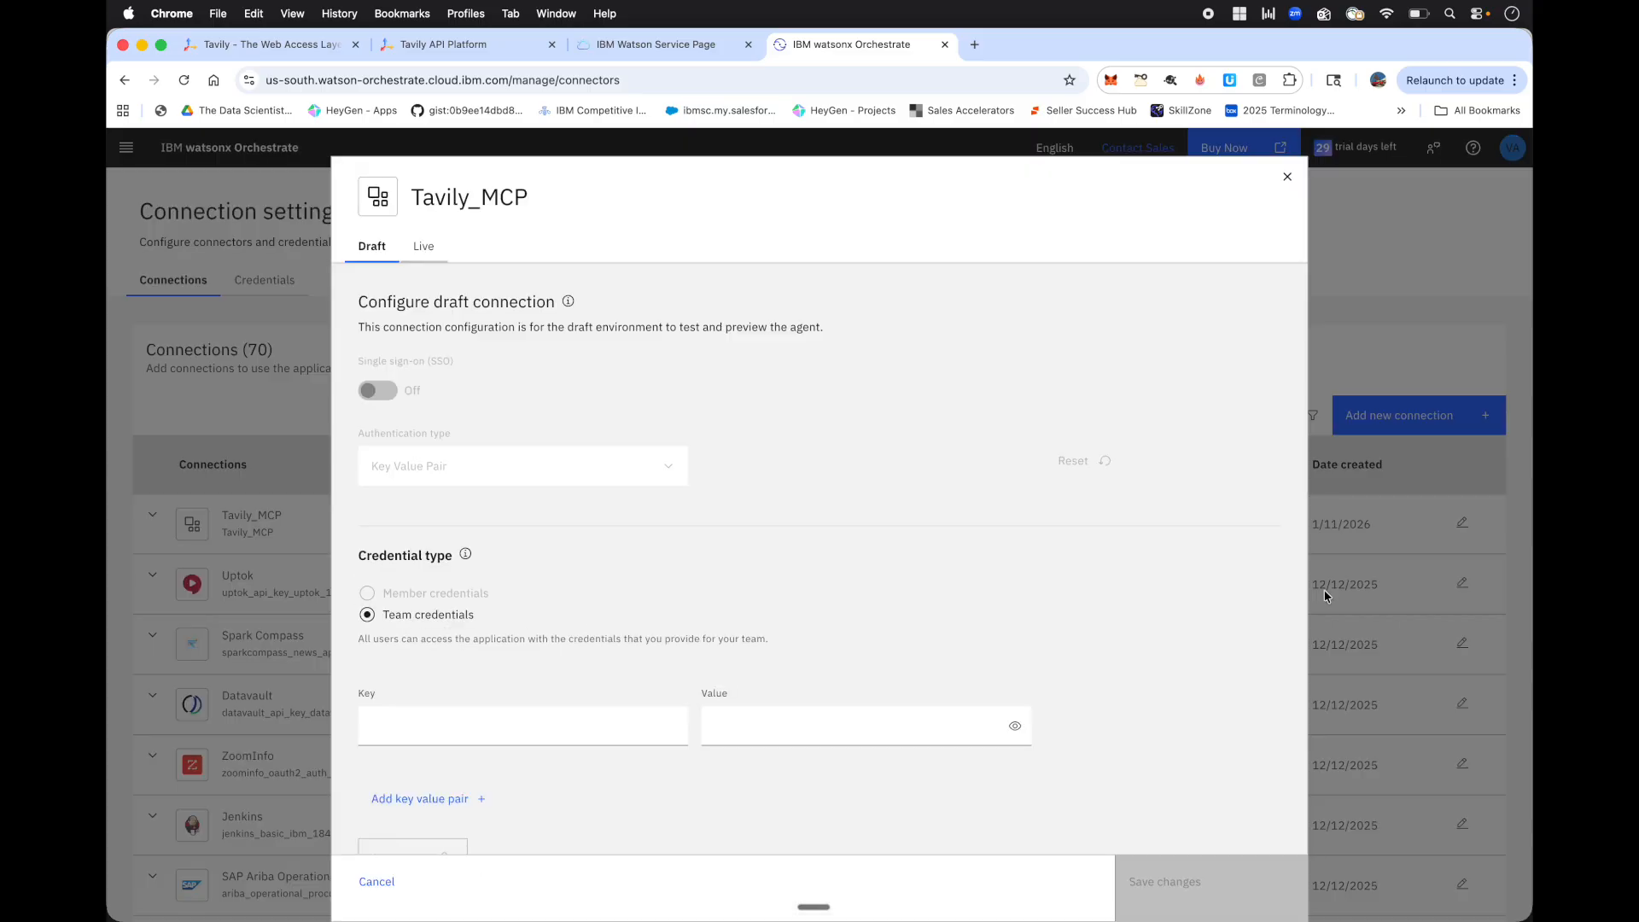
pyautogui.scroll(-1, 520, 603)
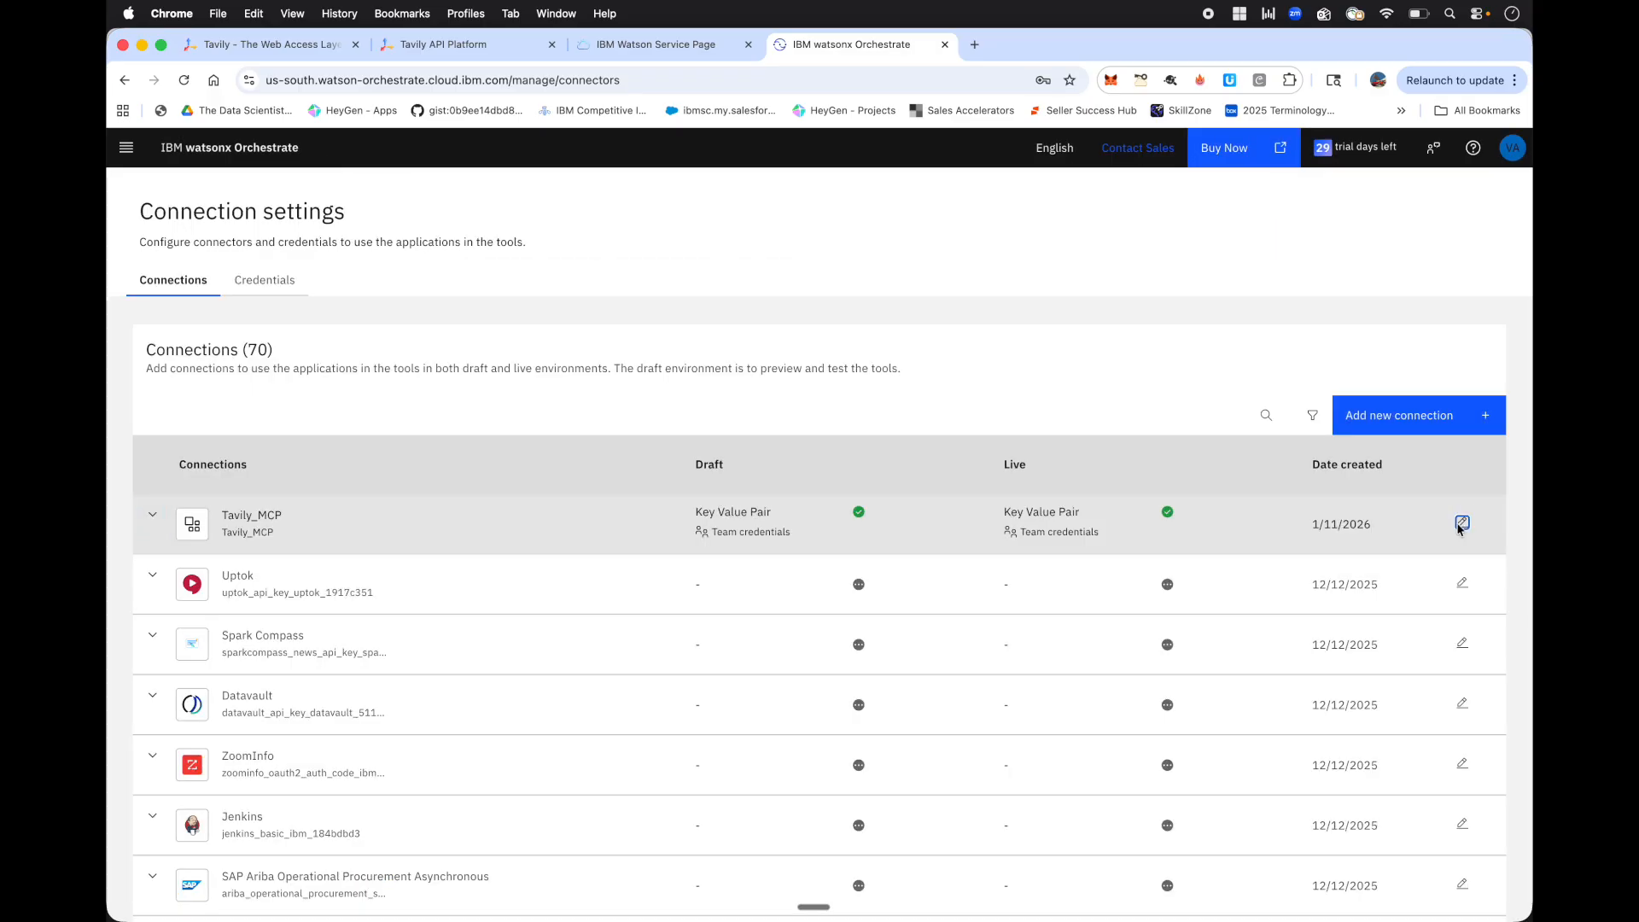
pyautogui.click(1463, 524)
pyautogui.scroll(-1, 498, 639)
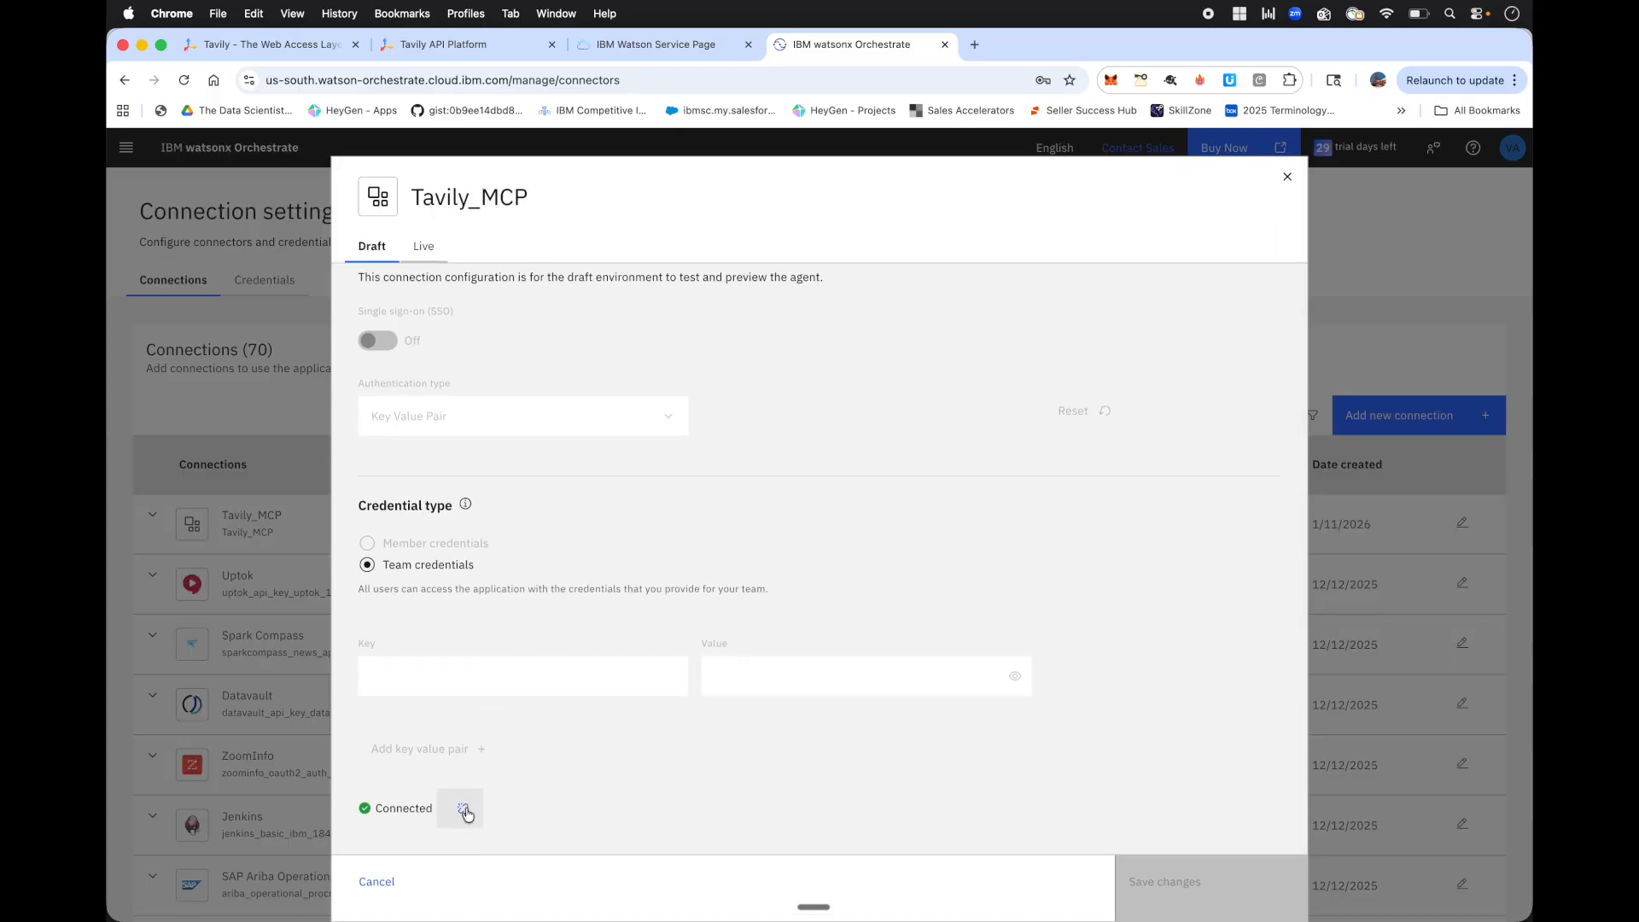
pyautogui.click(464, 806)
pyautogui.click(950, 607)
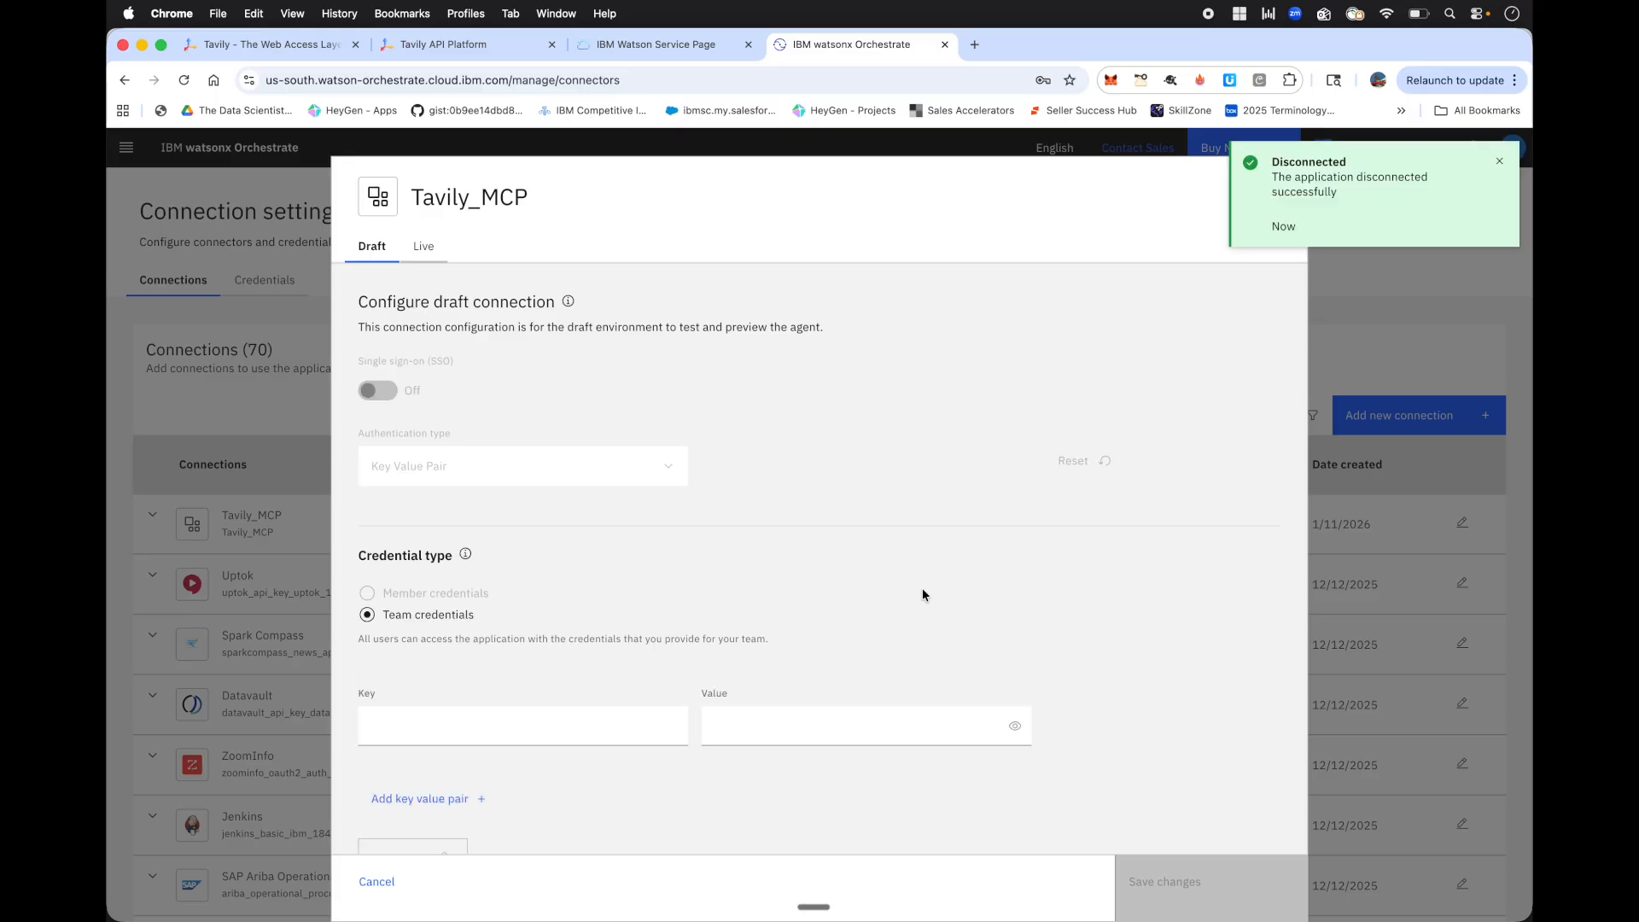
pyautogui.scroll(-1, 598, 700)
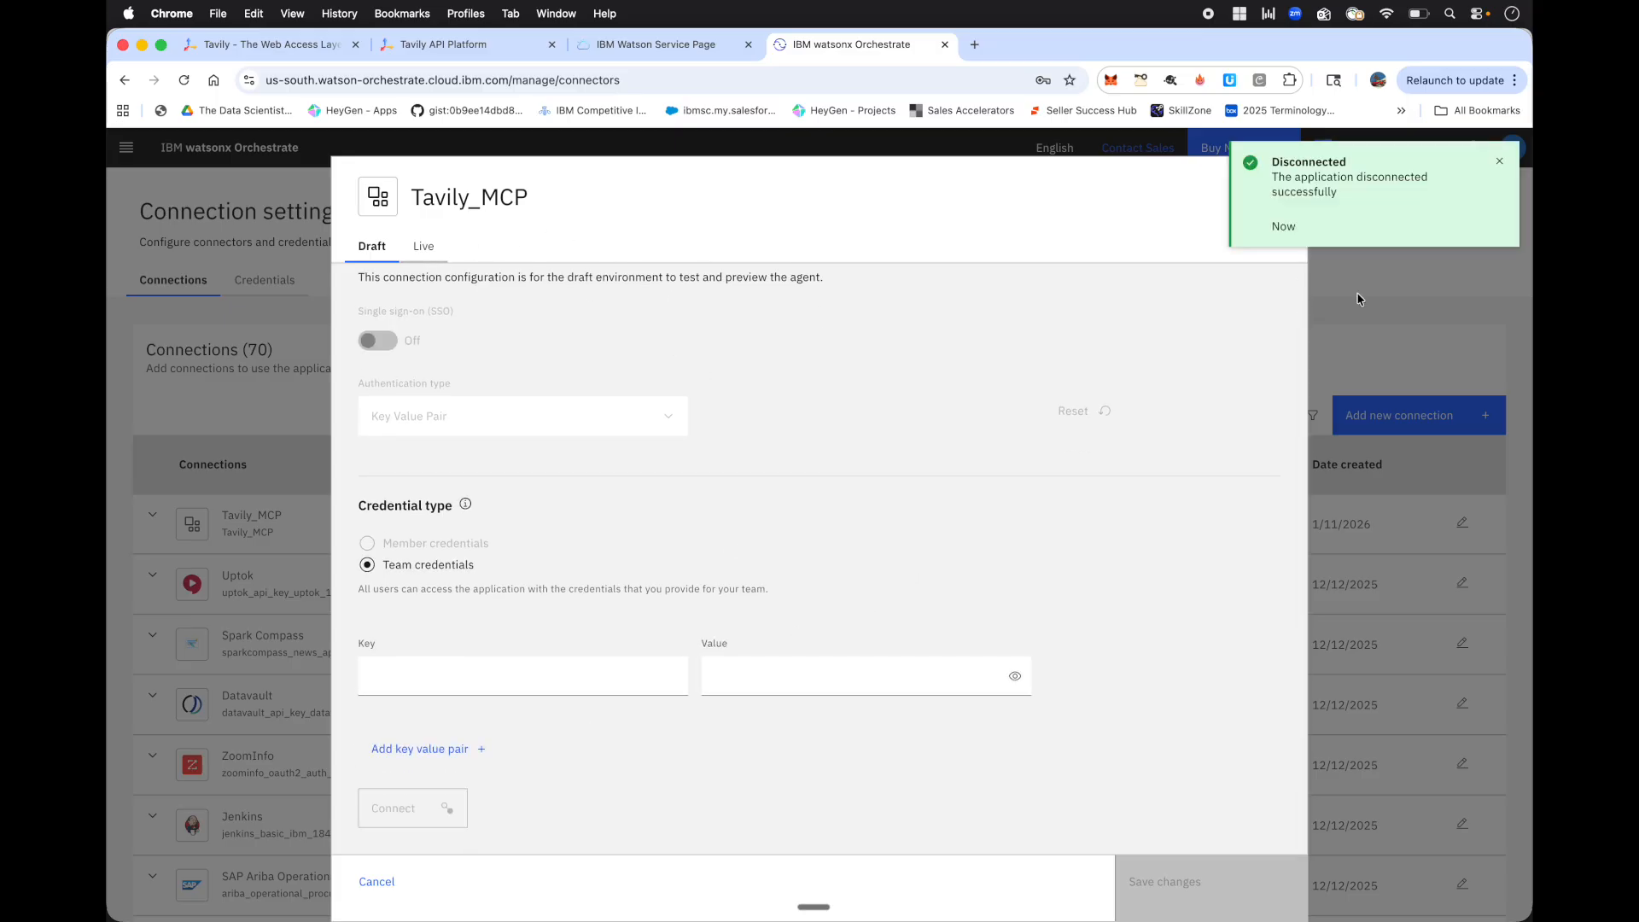
pyautogui.click(1496, 165)
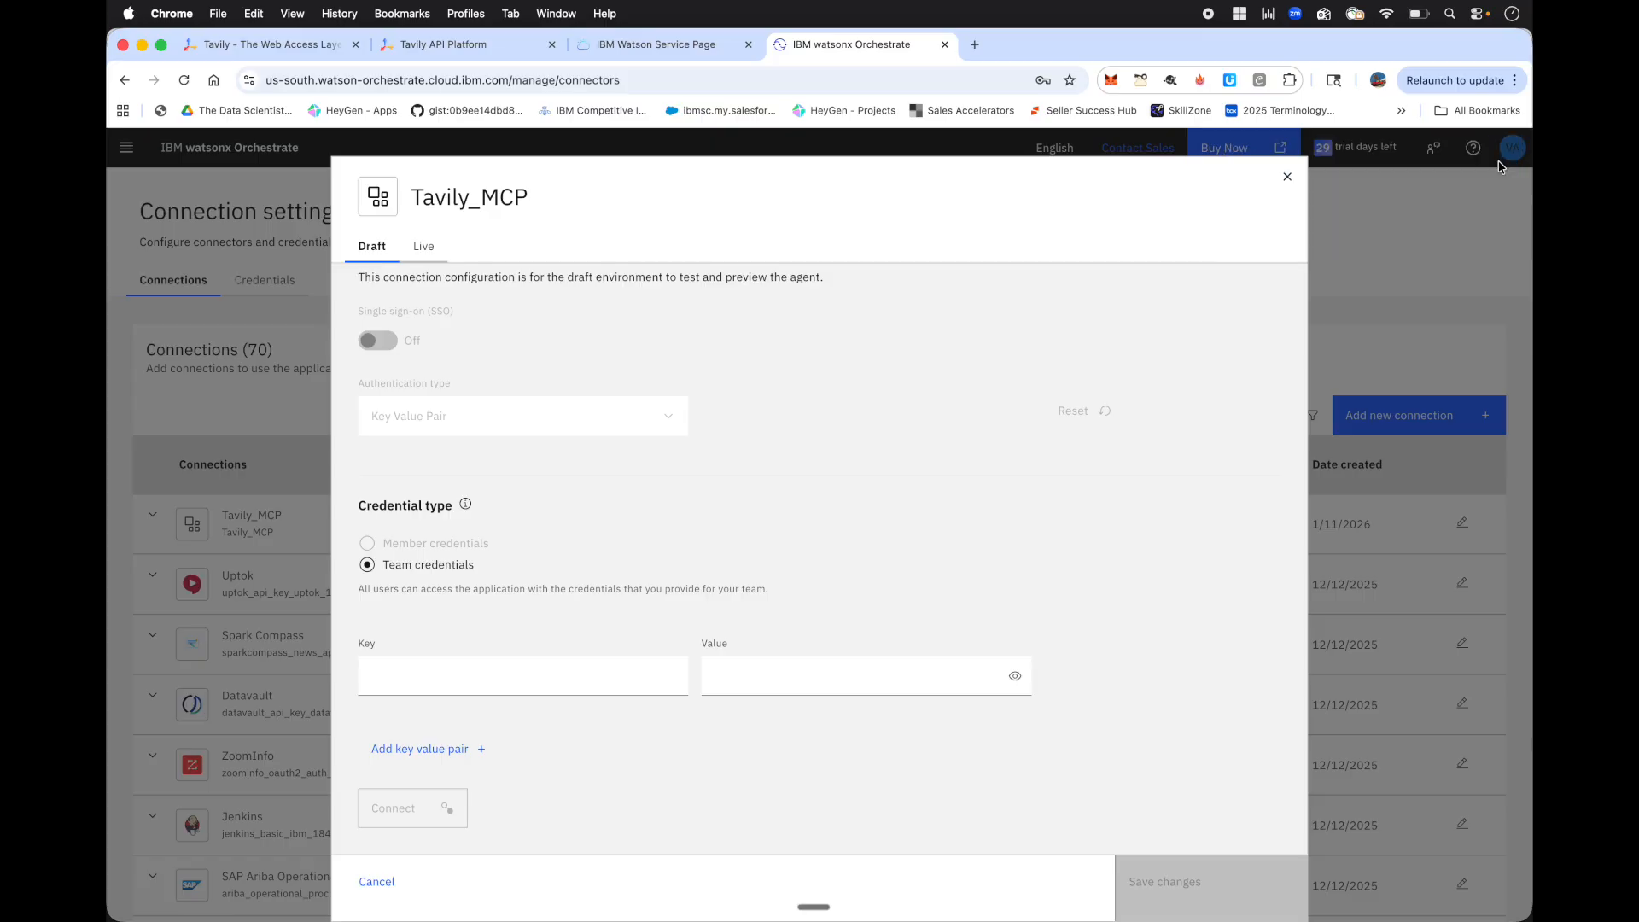
pyautogui.click(1283, 180)
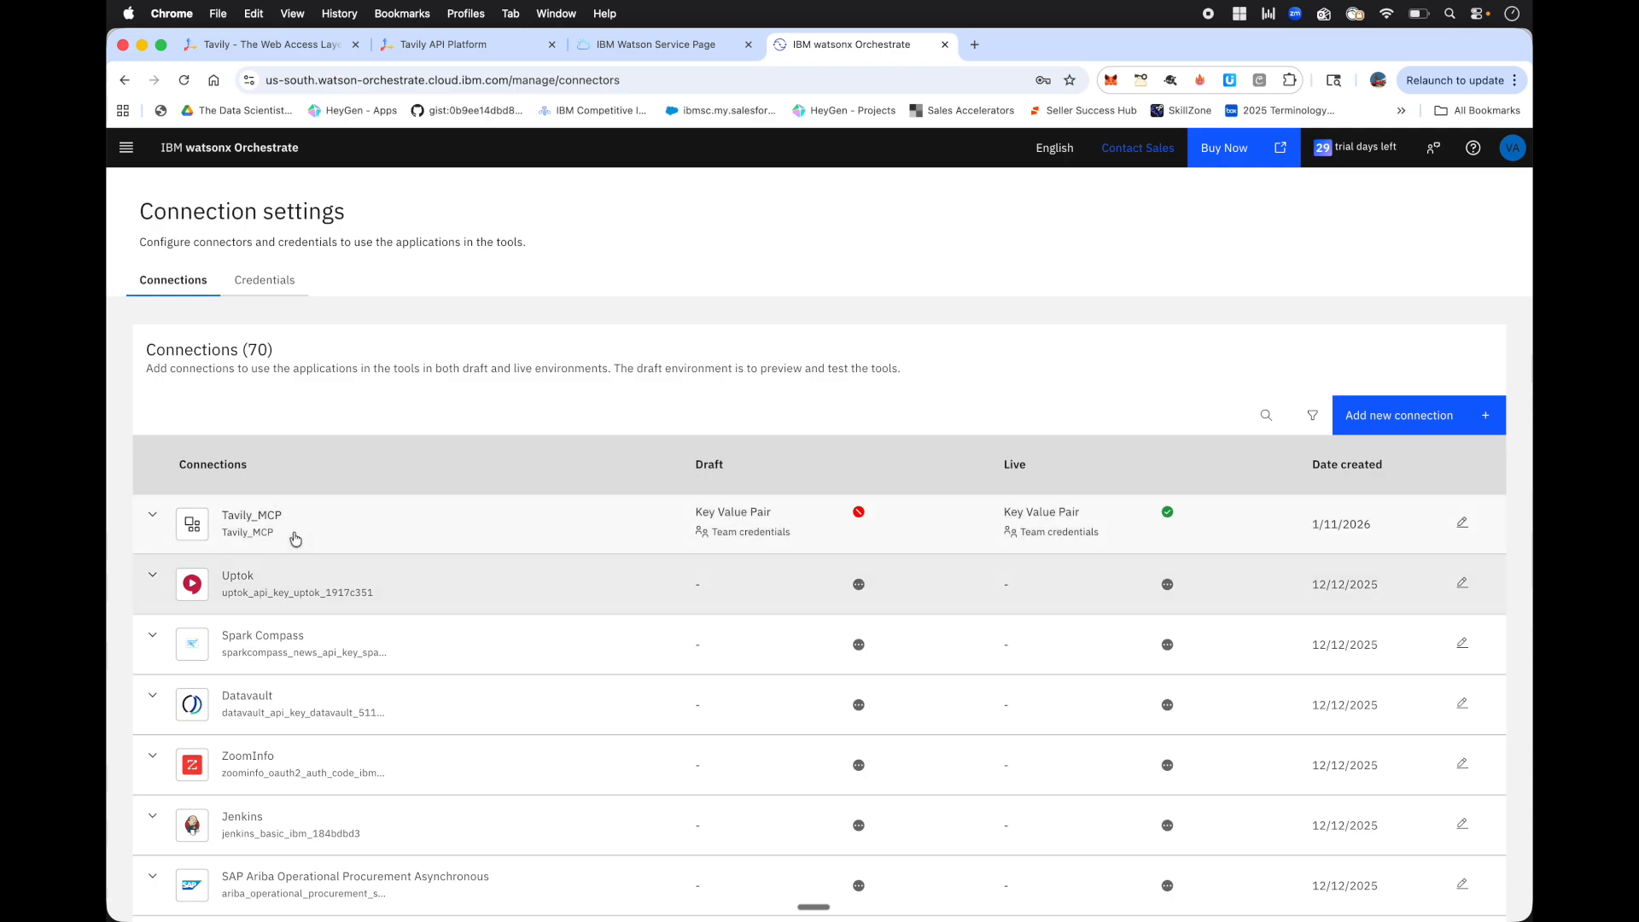
# Add a new connection with the ID Tavily_MCP_2 and display name Tavily For Demo, and continue to the draft configuration.
pyautogui.click(1416, 424)
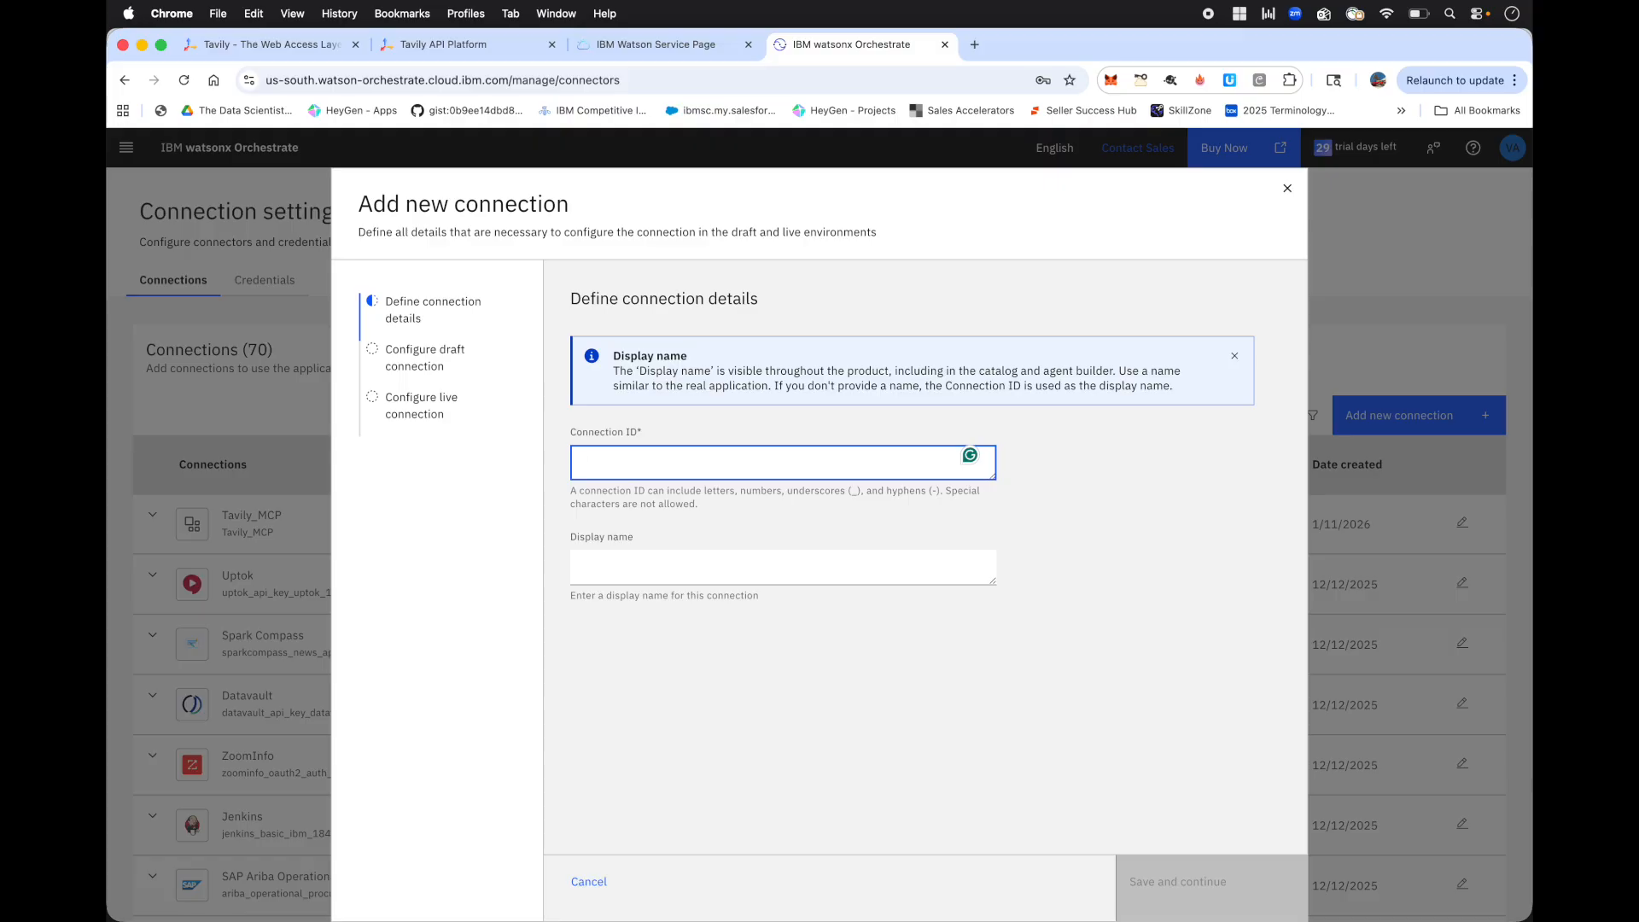
pyautogui.write('Tavily_MCP_2')
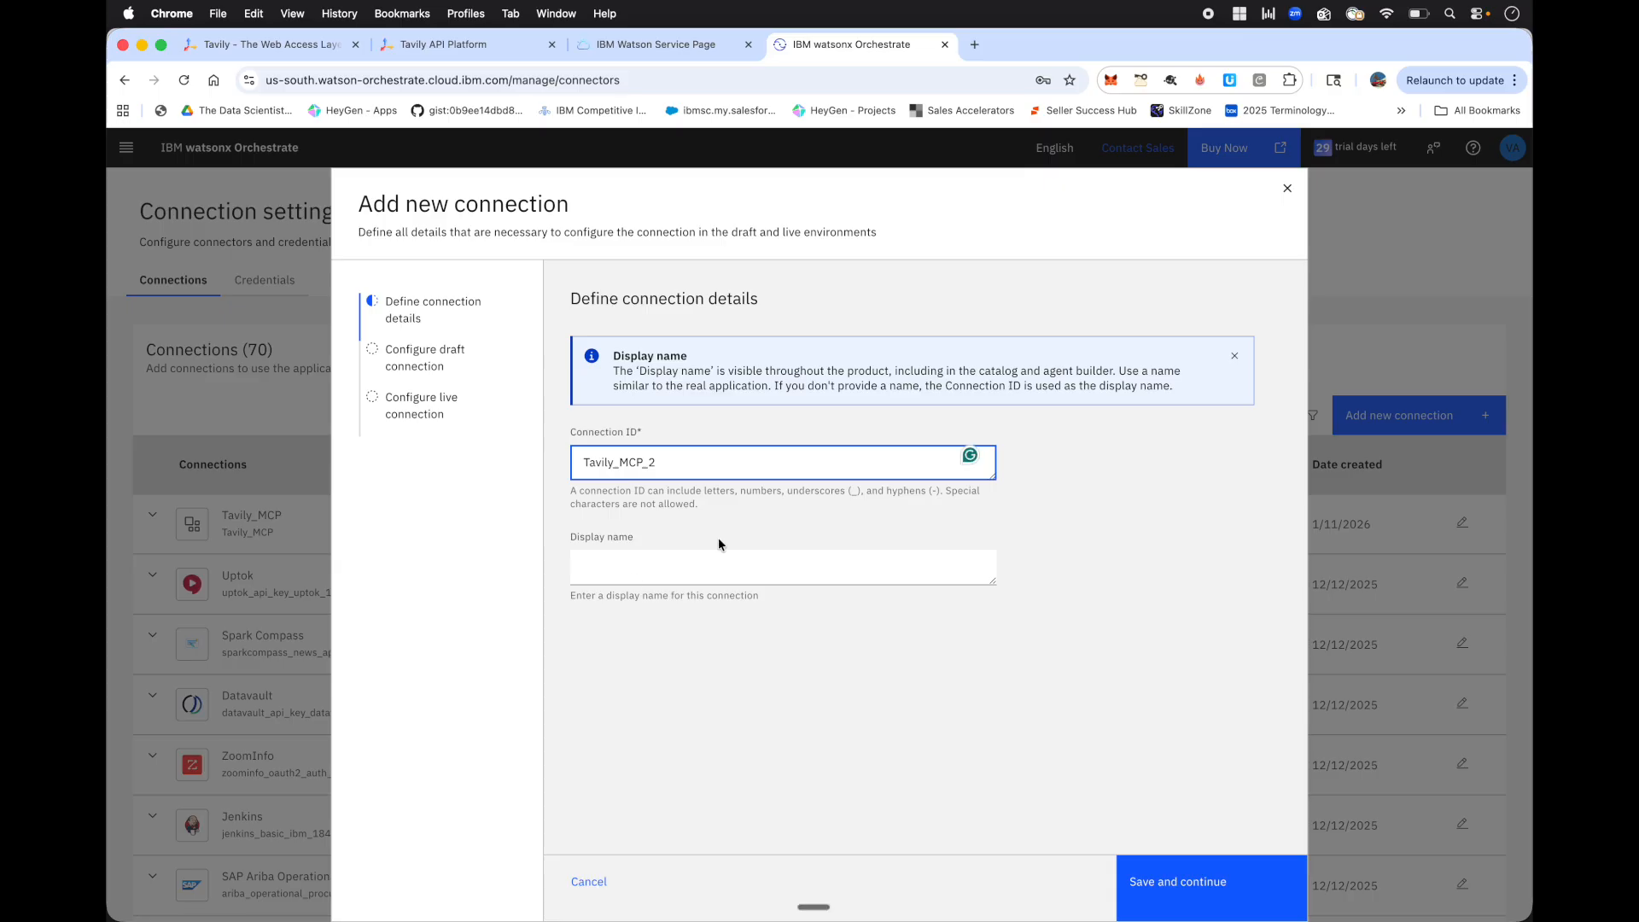
pyautogui.click(645, 568)
pyautogui.write('Tav')
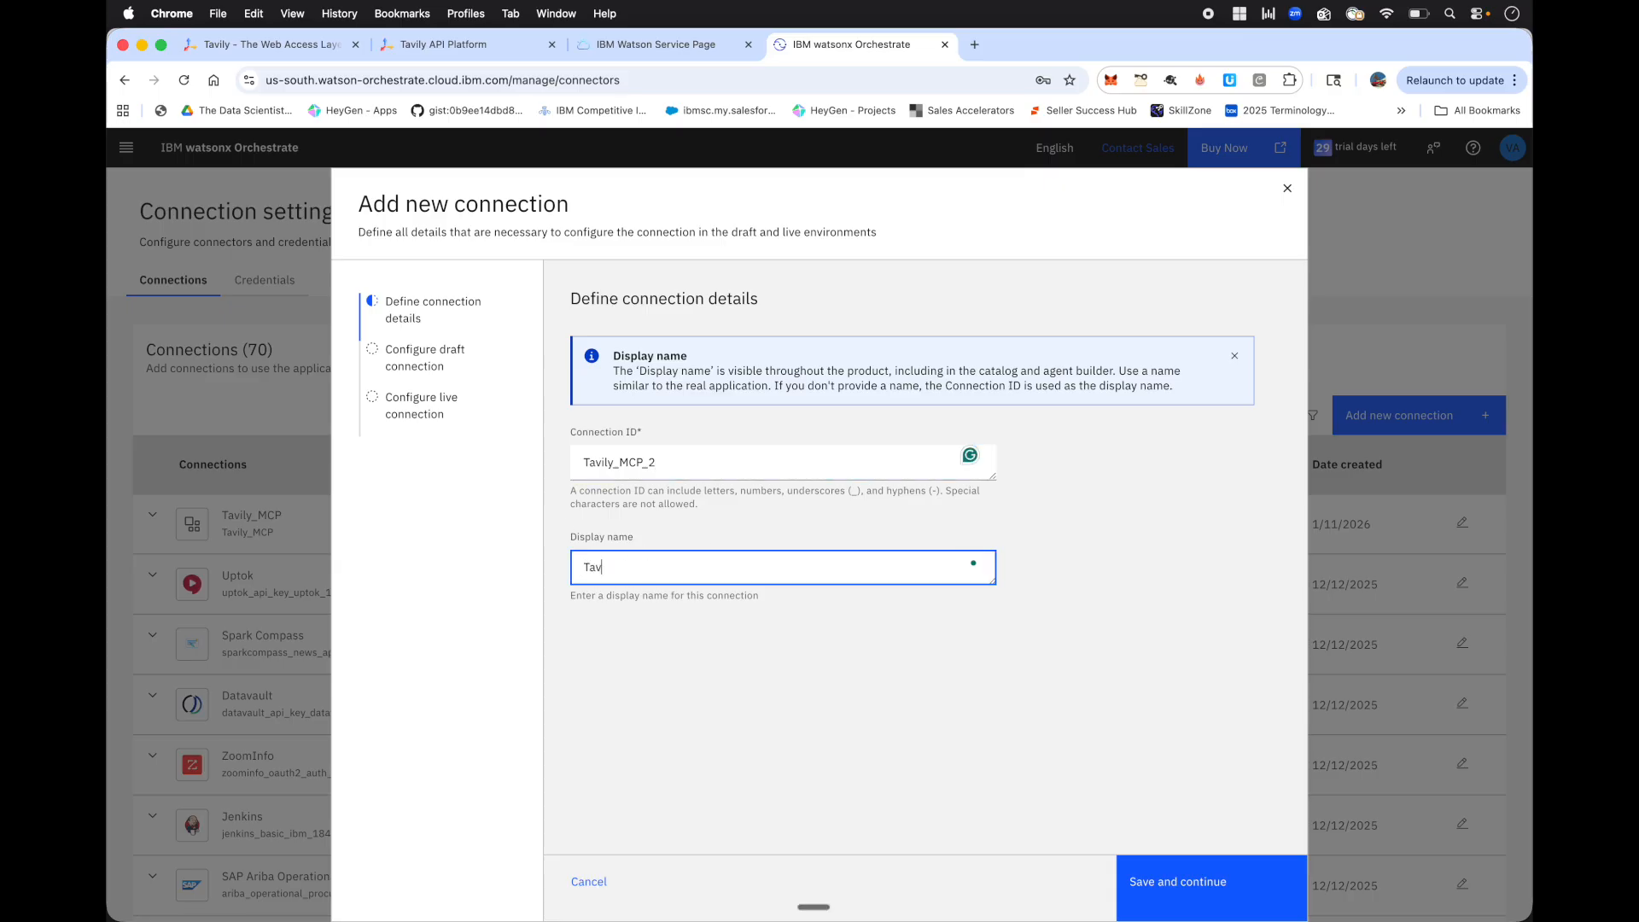
pyautogui.write('ily For Demo')
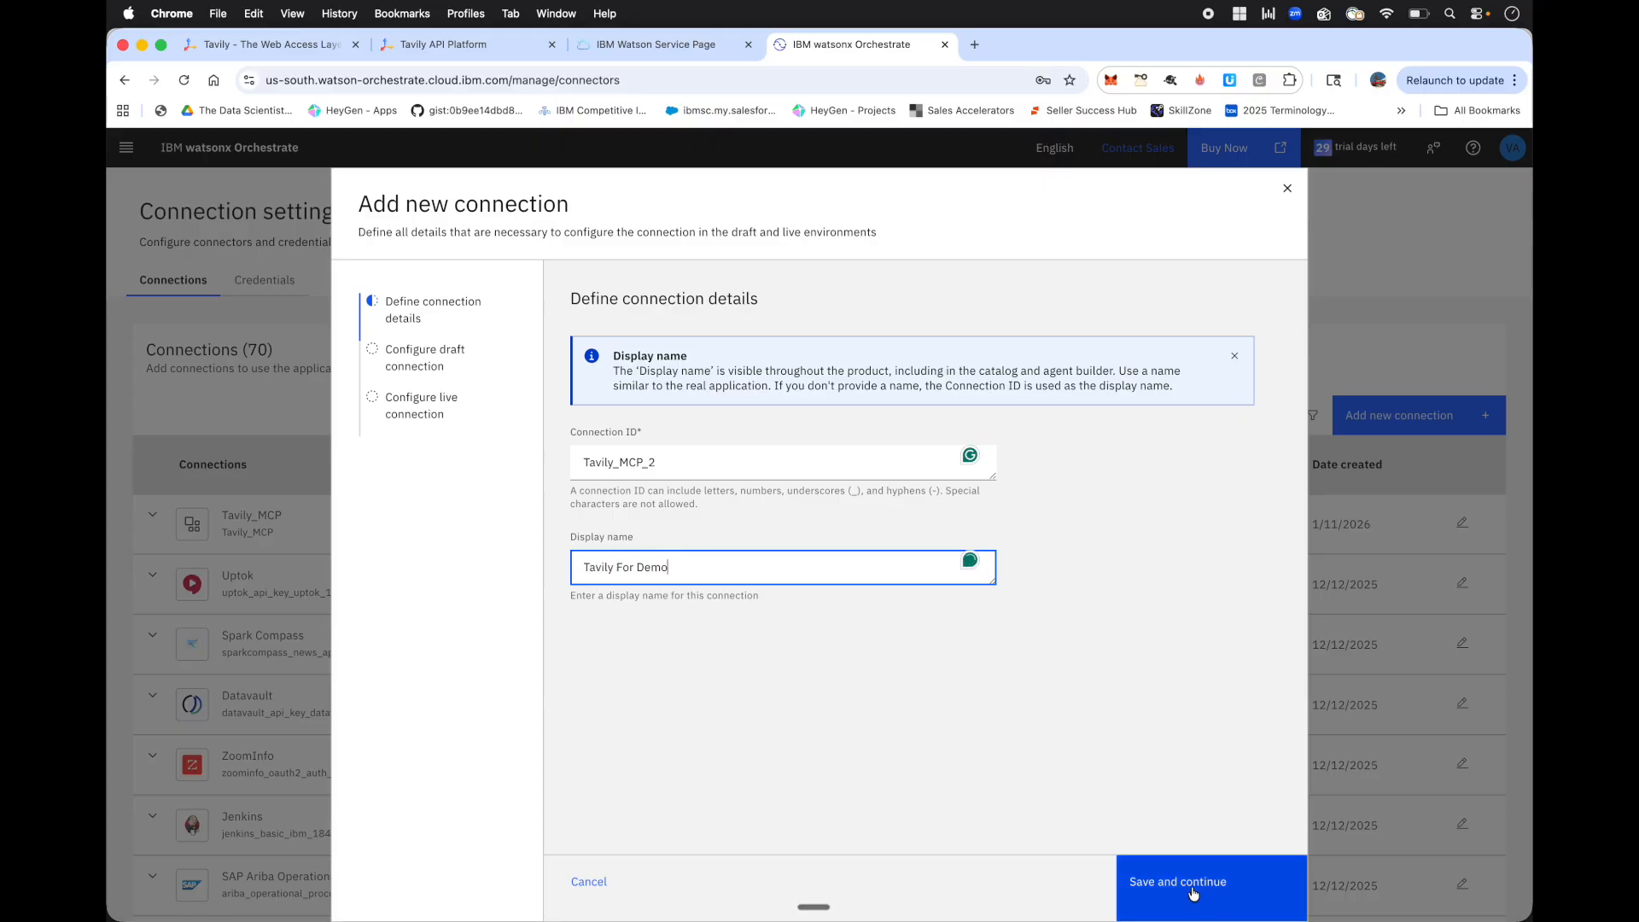
pyautogui.click(1154, 884)
pyautogui.click(871, 622)
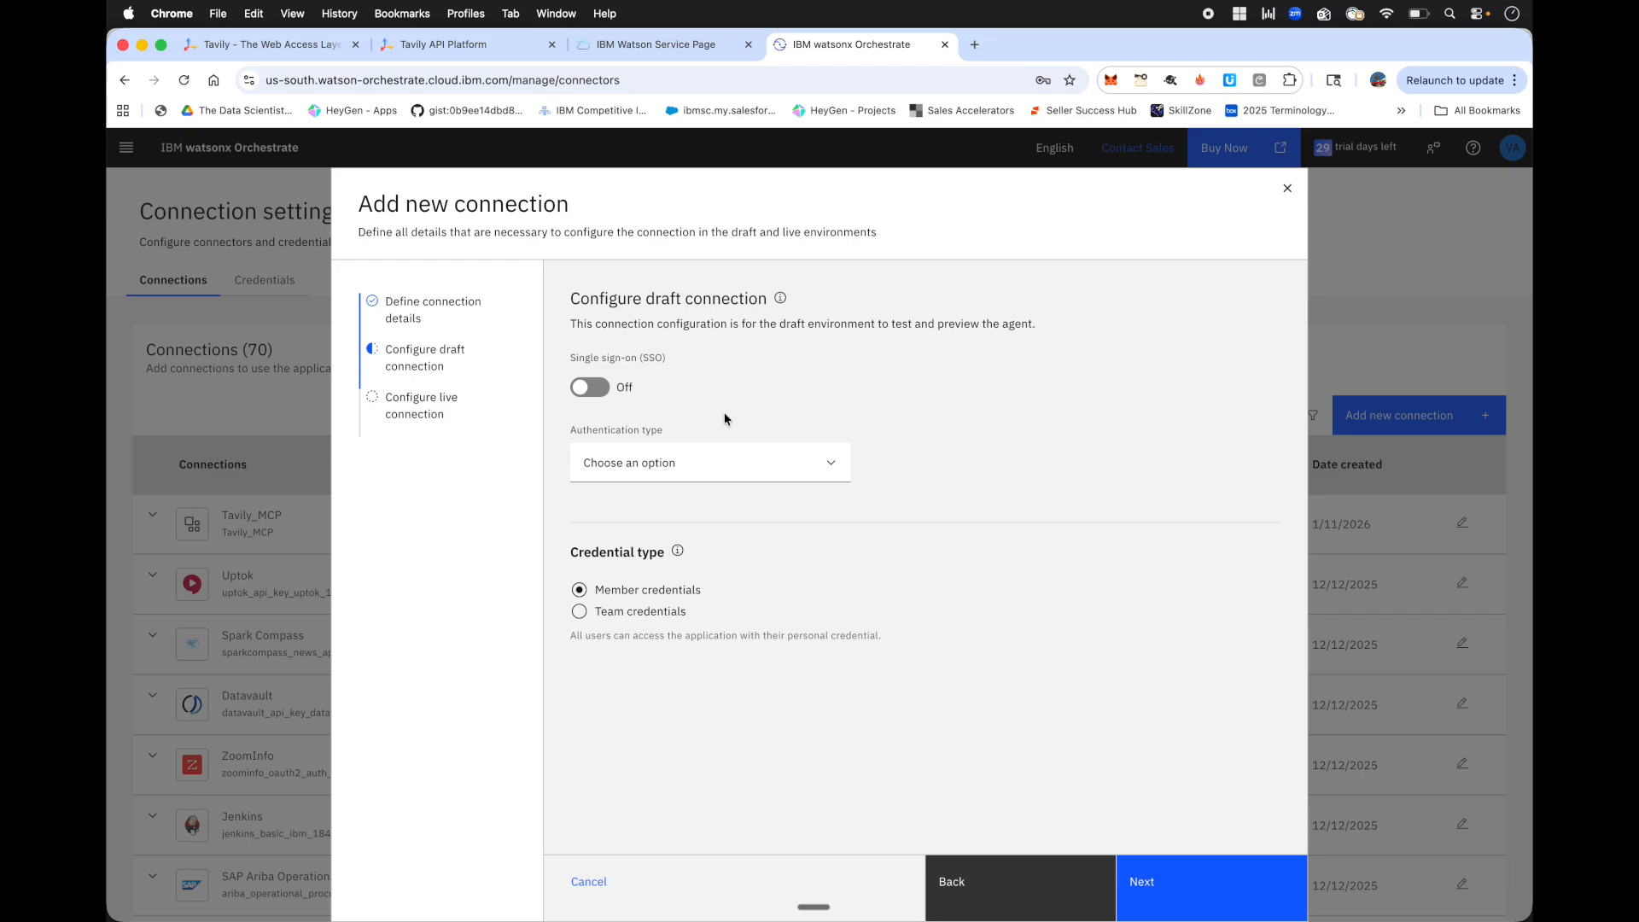
# Set the draft connection's authentication type to Key Value Pair and enter TAVILY_API_KEY as the key.
pyautogui.click(661, 462)
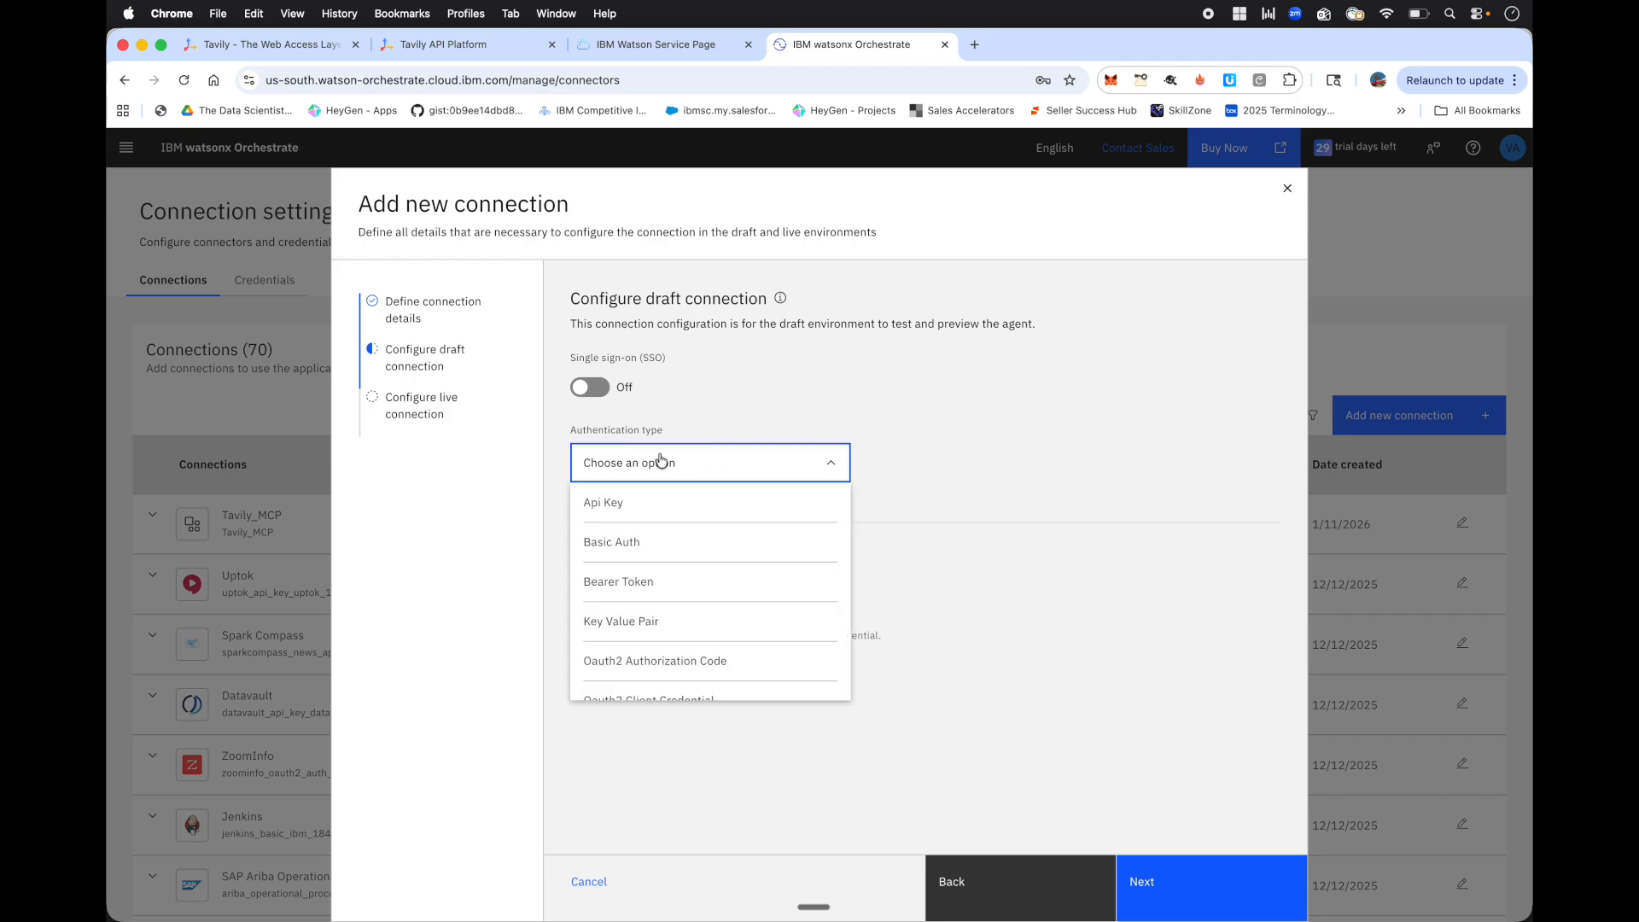
pyautogui.click(653, 622)
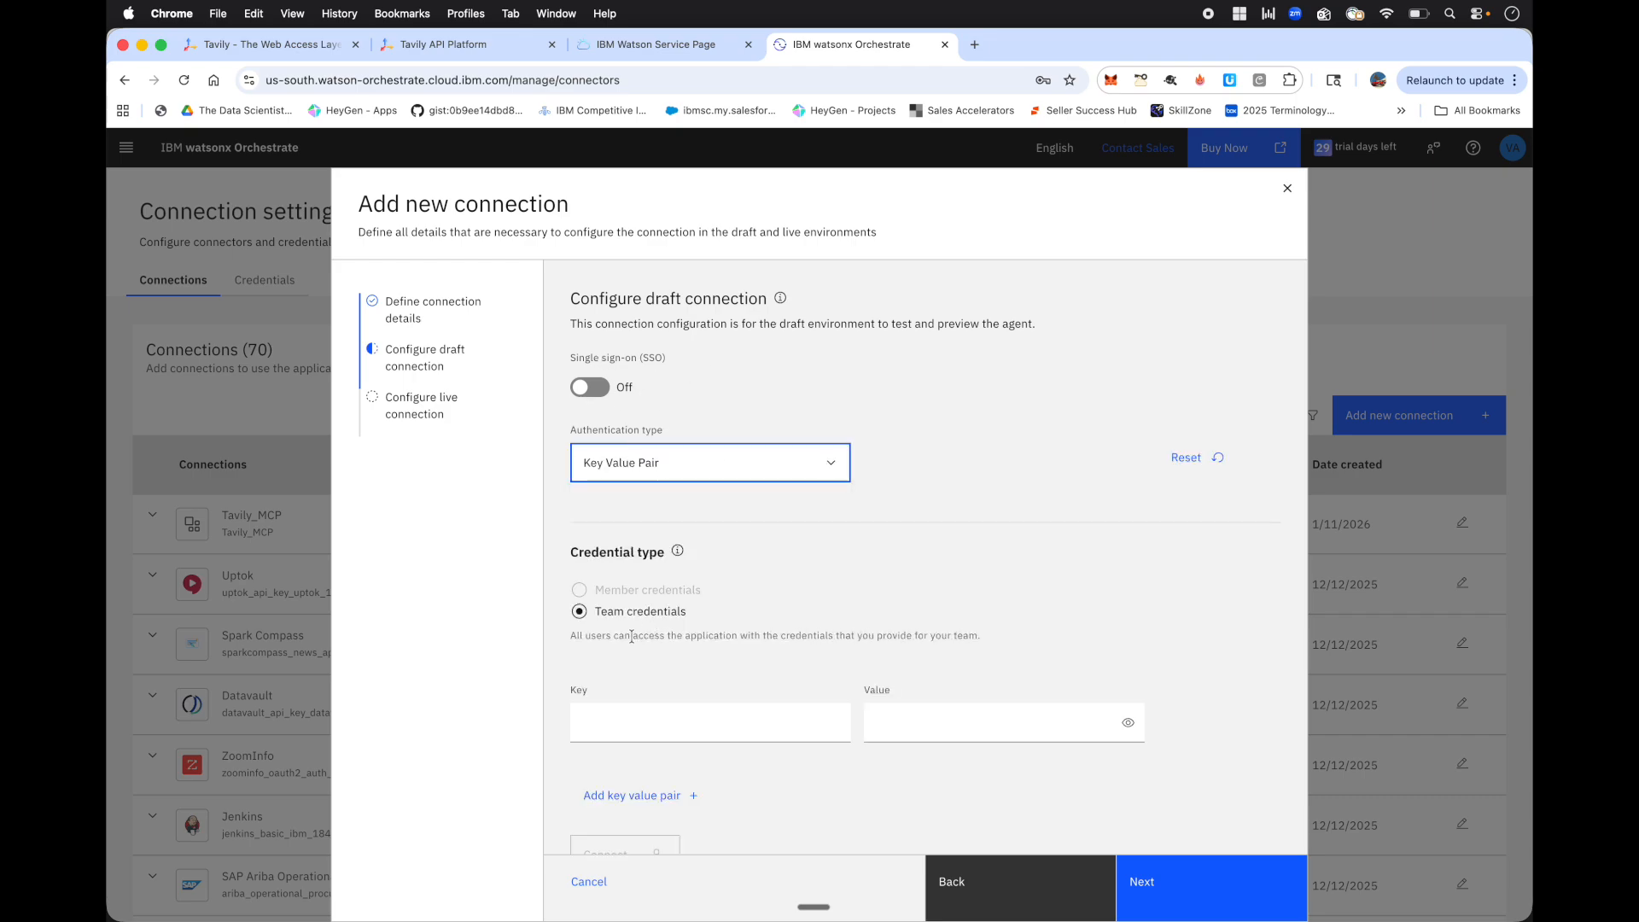
pyautogui.click(659, 726)
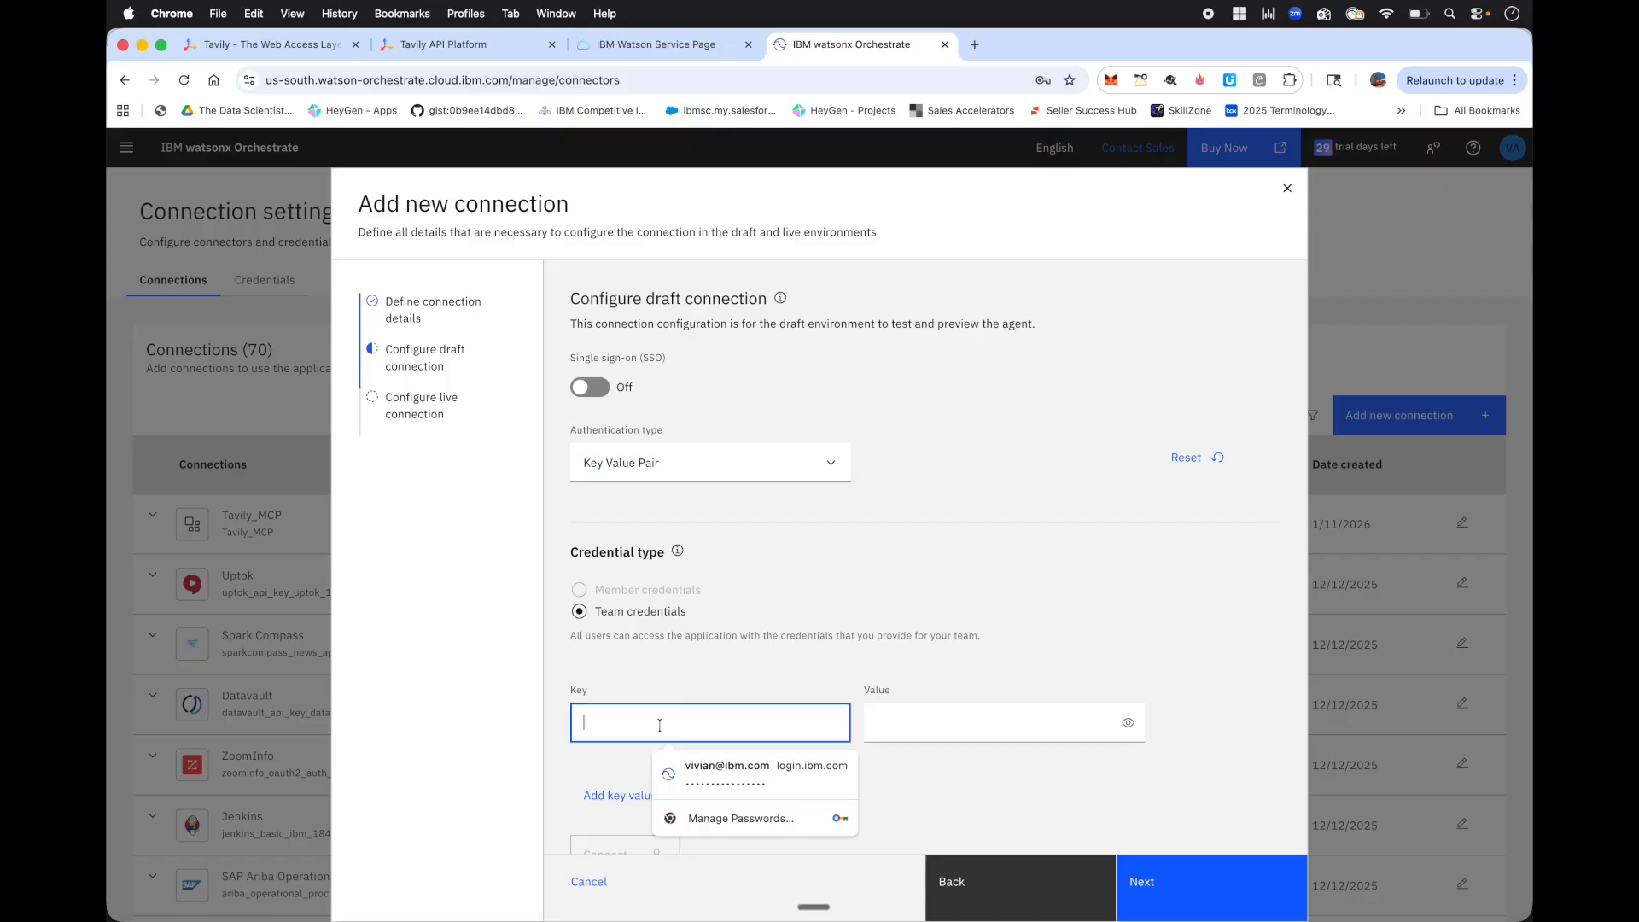
pyautogui.write('TA')
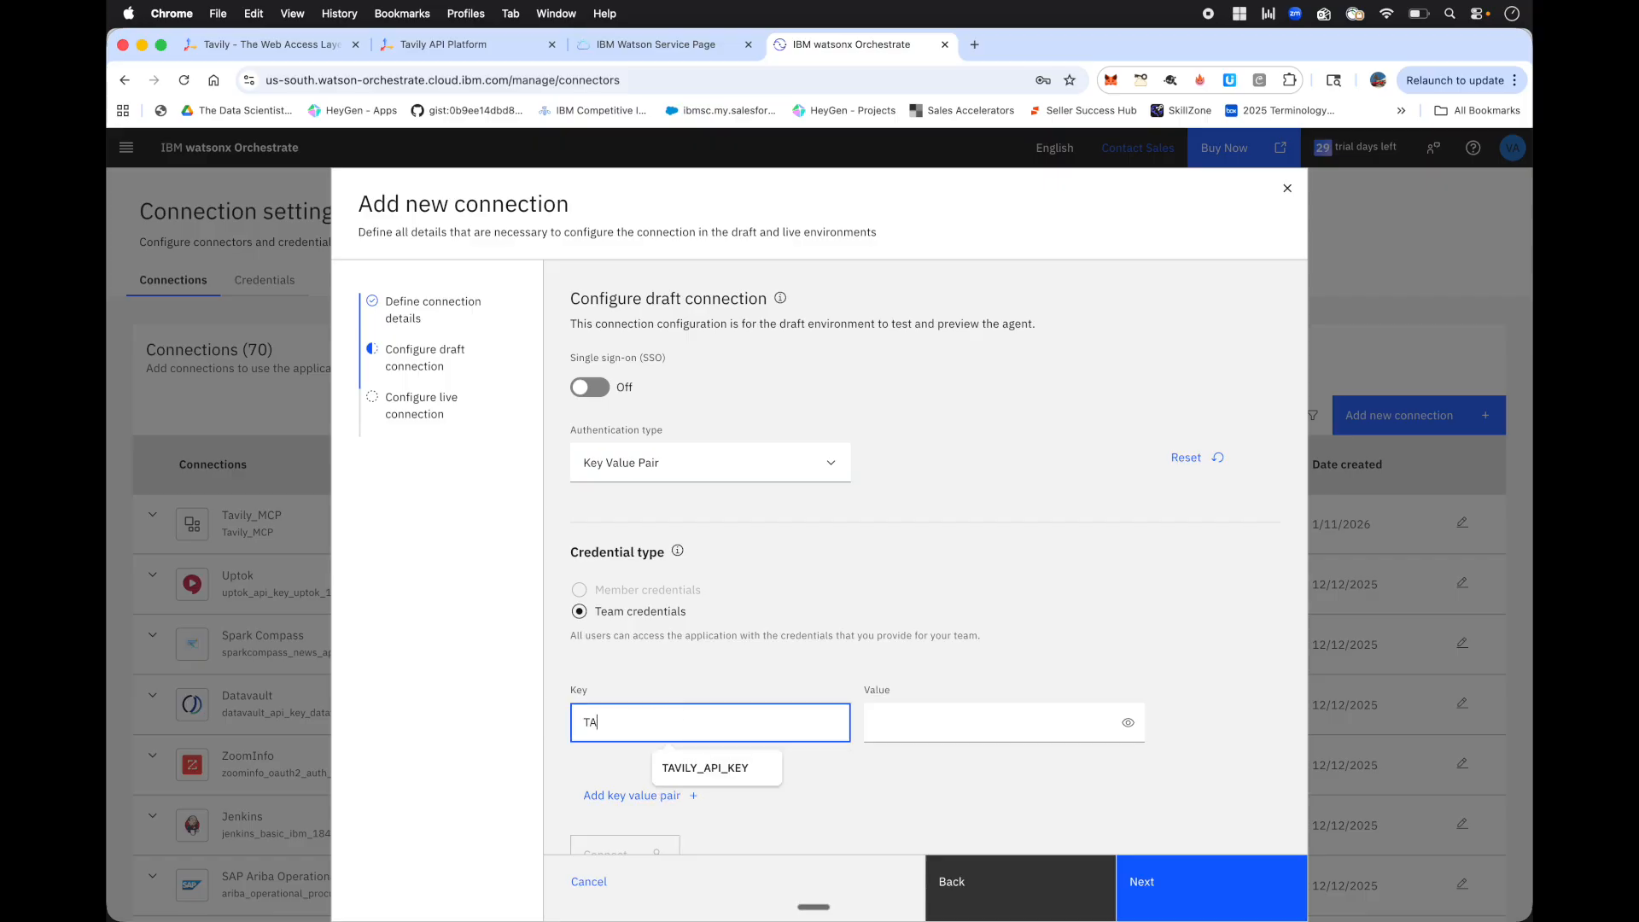
pyautogui.write('VIL')
pyautogui.click(734, 775)
# Copy the default API key from the Tavily API Platform and paste it as the draft connection's TAVILY_API_KEY value.
pyautogui.click(915, 736)
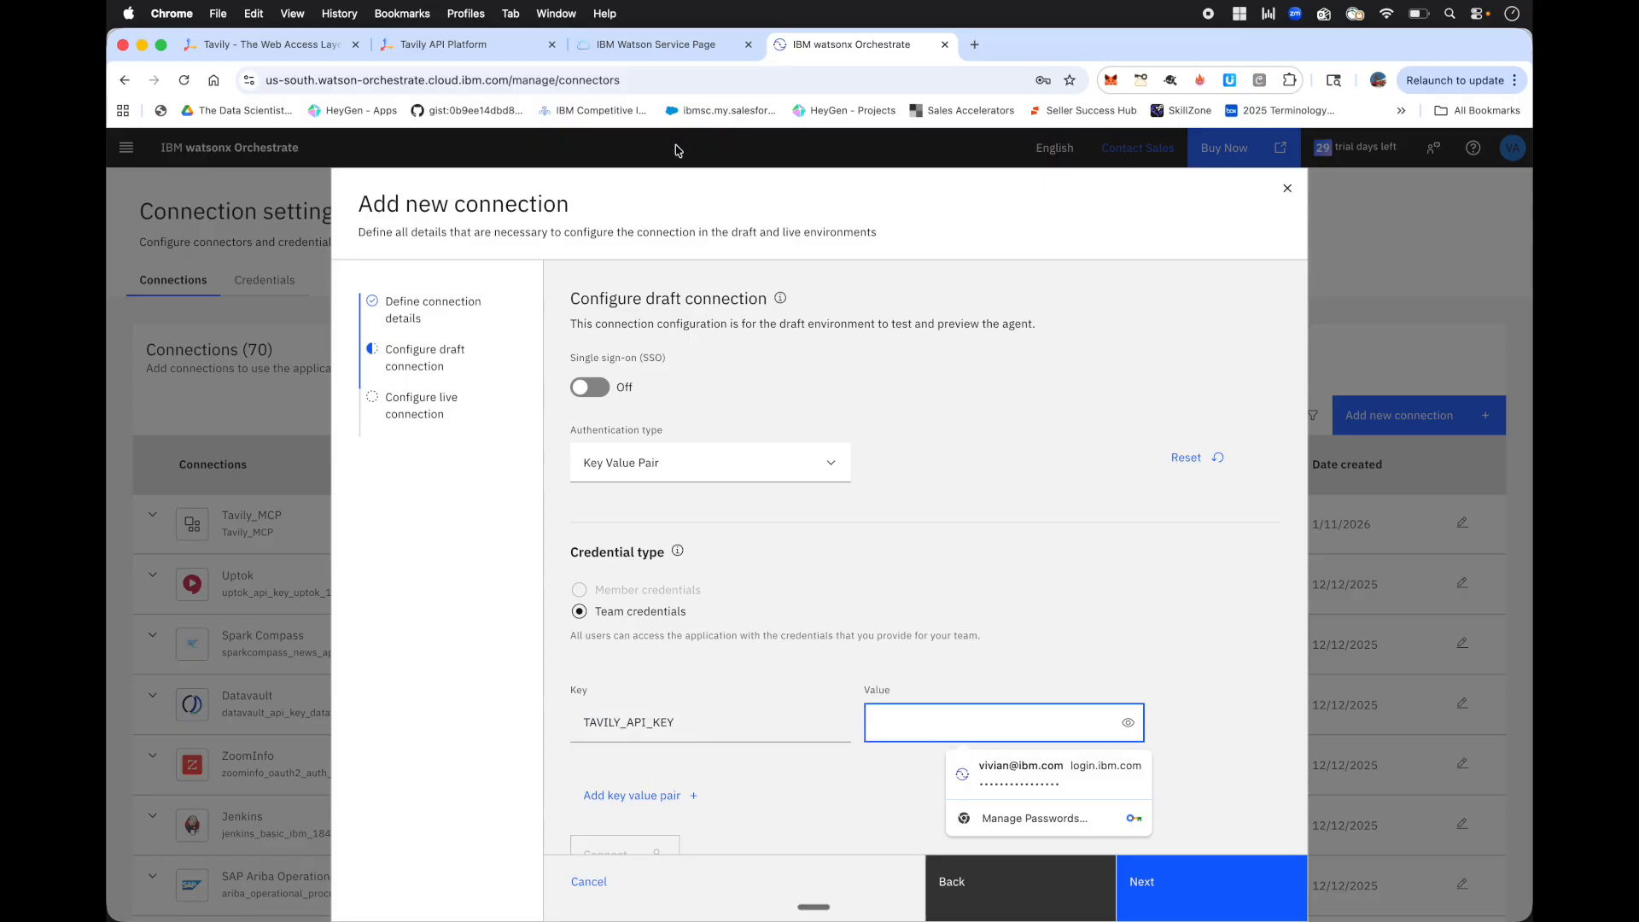
pyautogui.click(466, 44)
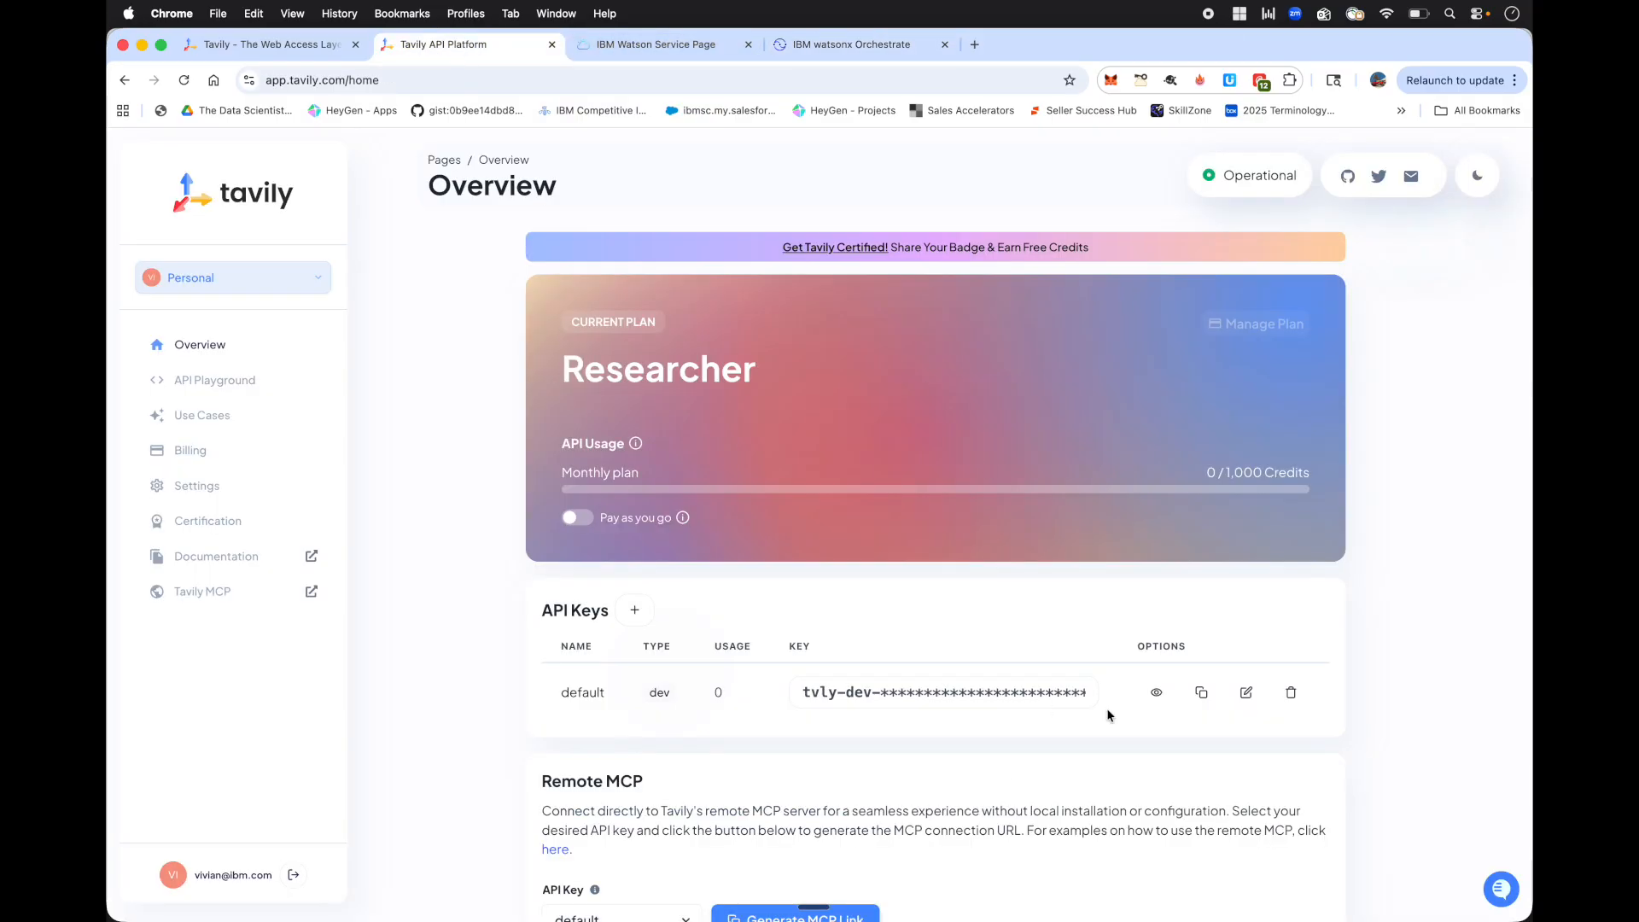
pyautogui.click(1202, 693)
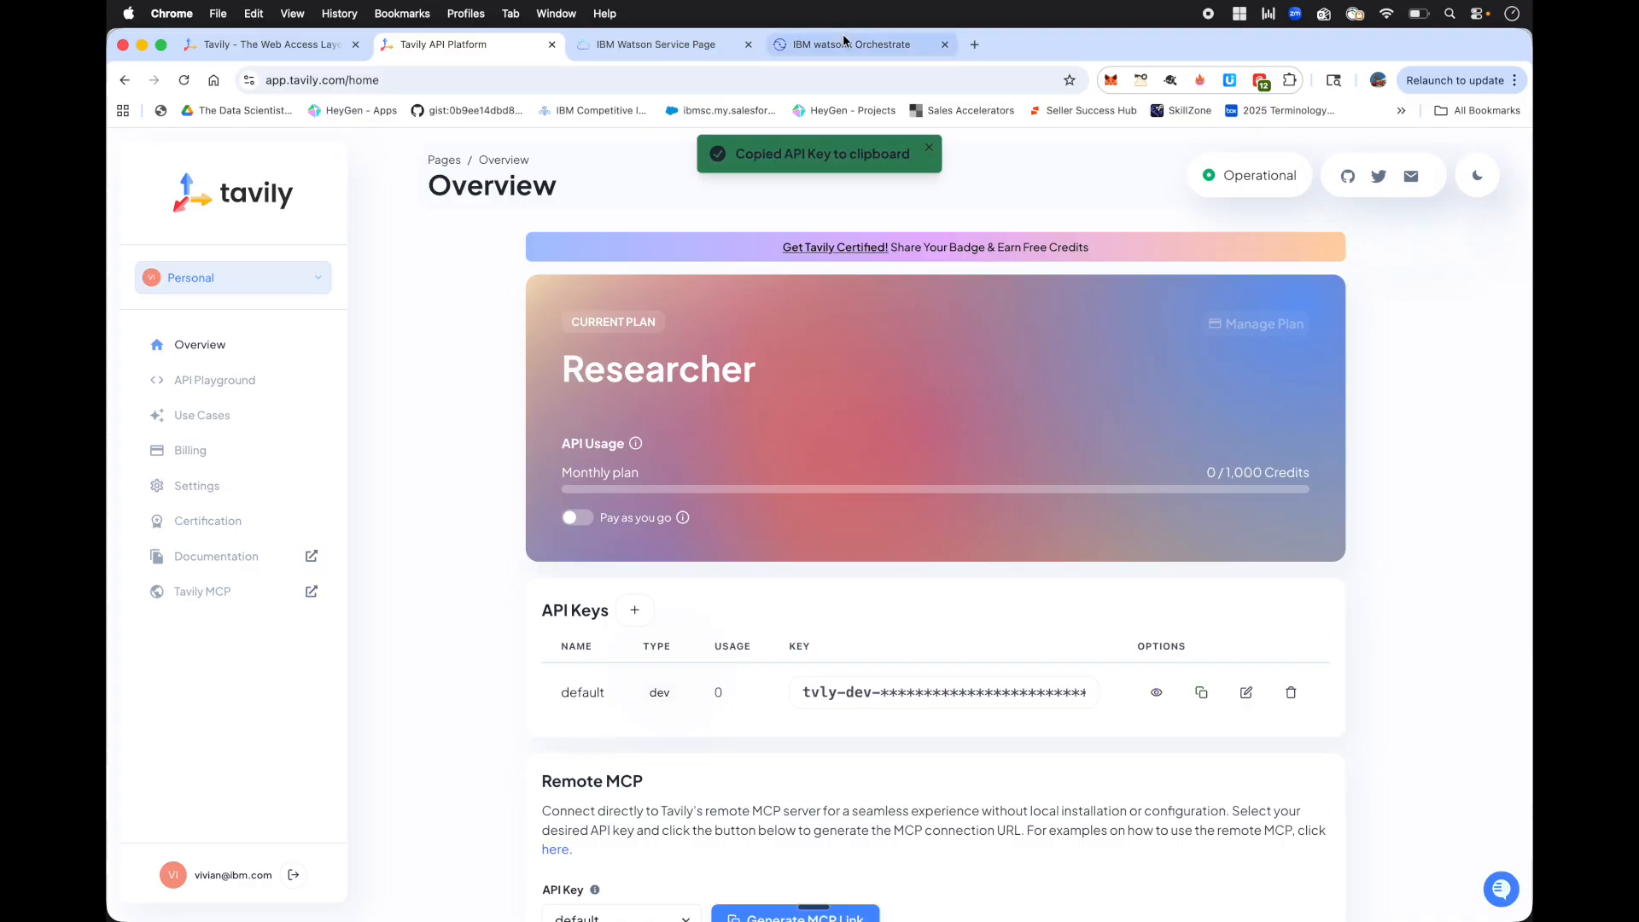
pyautogui.click(850, 44)
pyautogui.click(966, 724)
pyautogui.press('super+v')
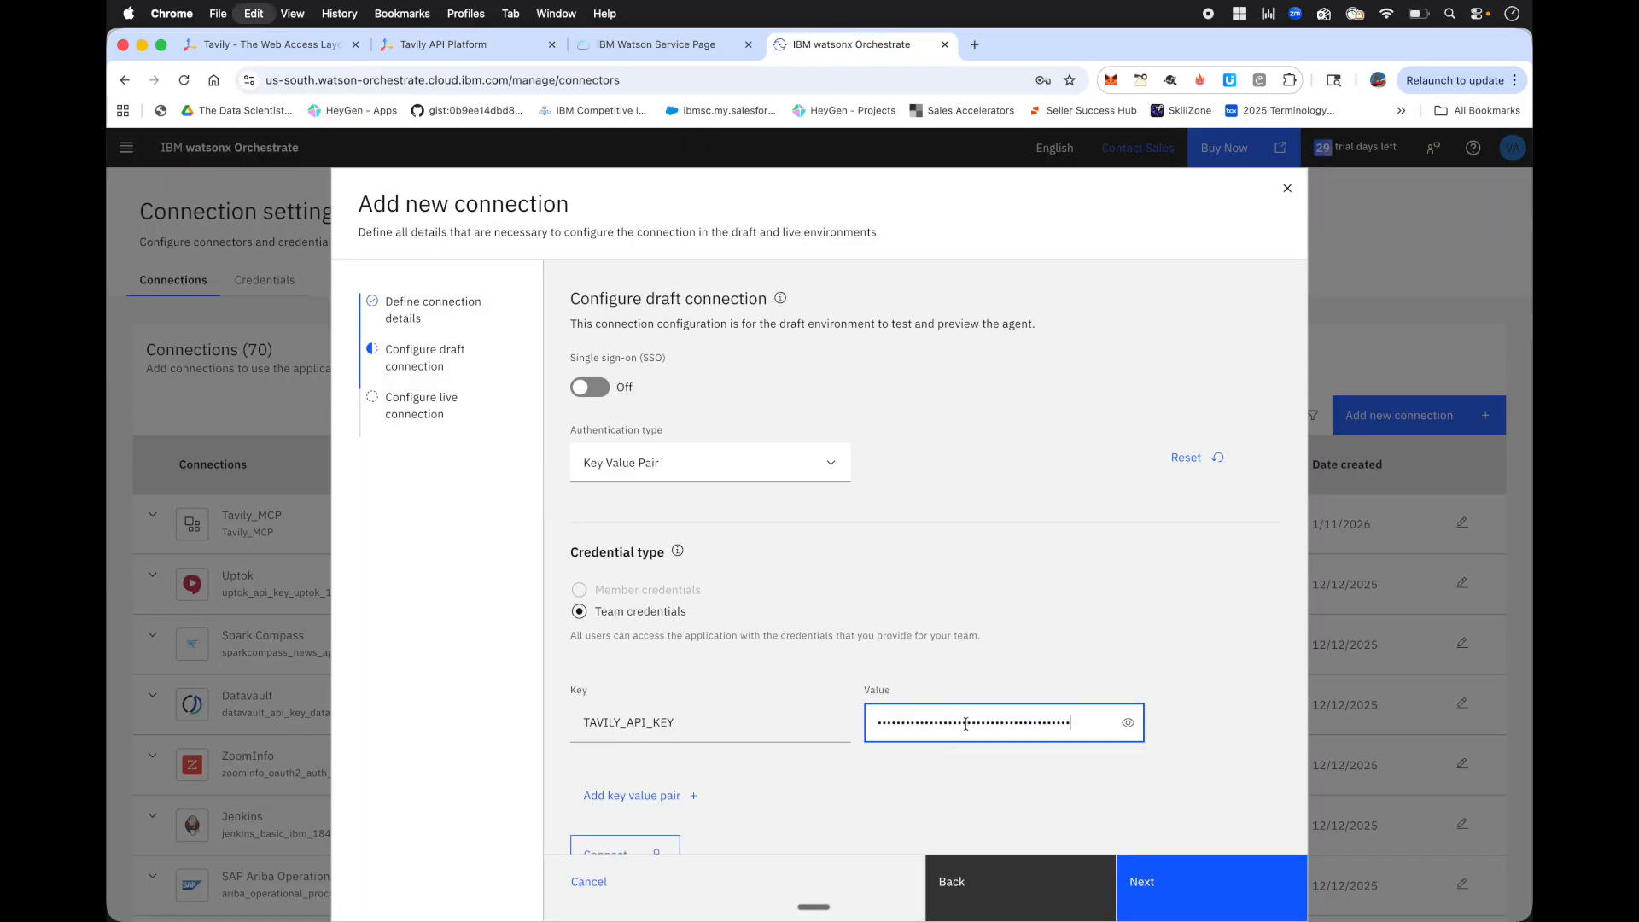
# Connect the draft credentials, dismiss the password-saving offer, and continue to the live connection configuration.
pyautogui.scroll(-1, 837, 775)
pyautogui.click(615, 810)
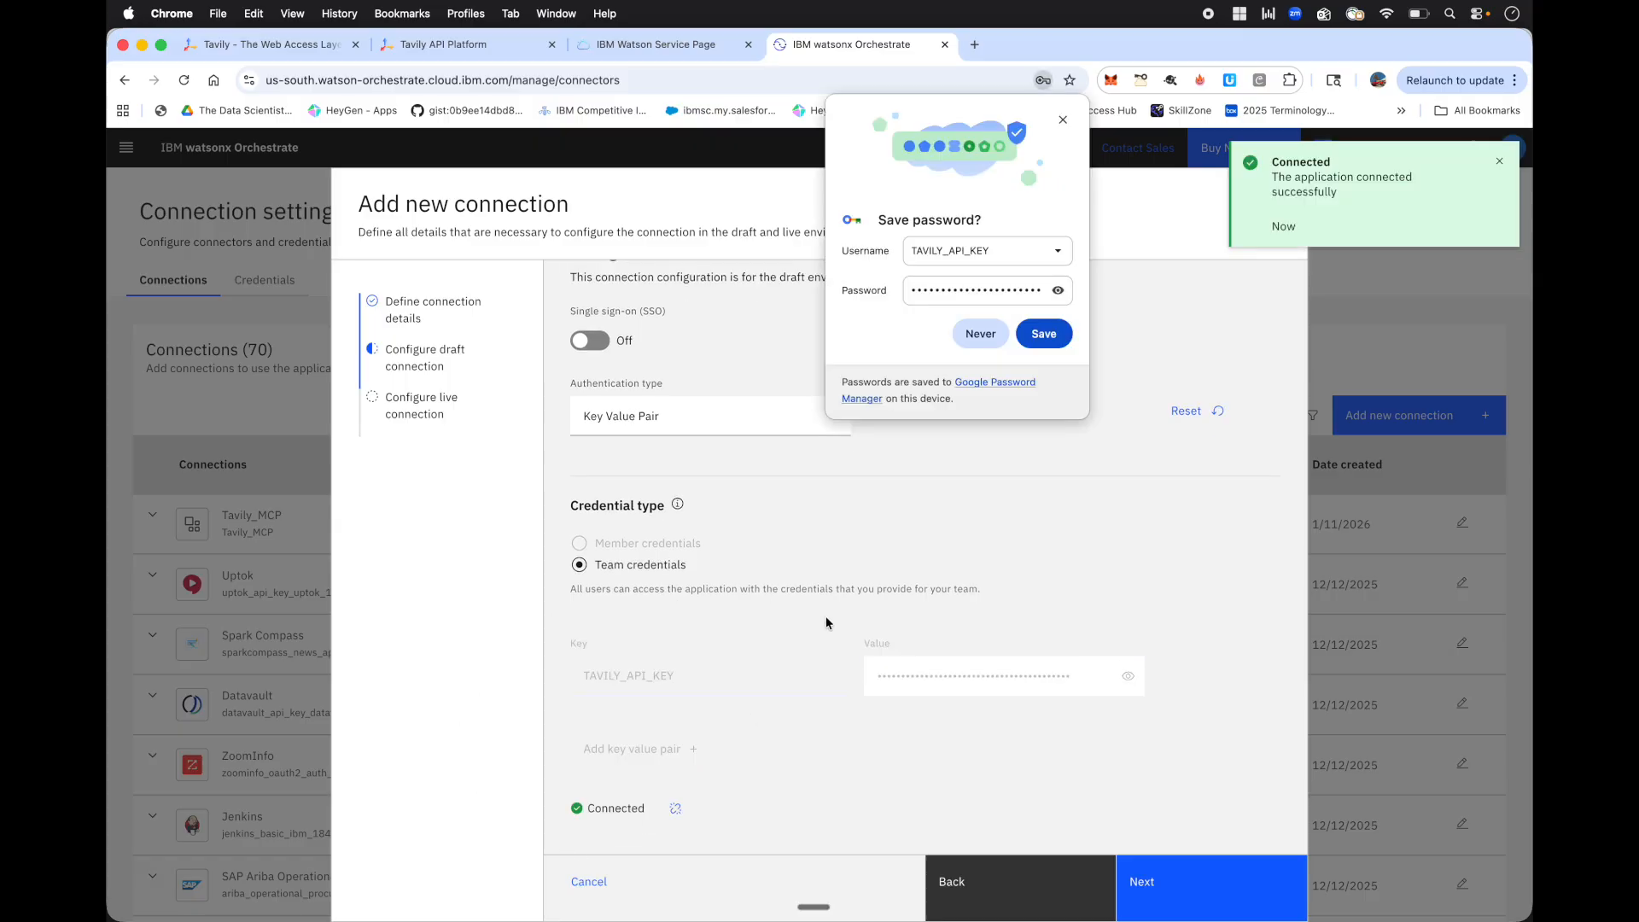
pyautogui.click(1065, 123)
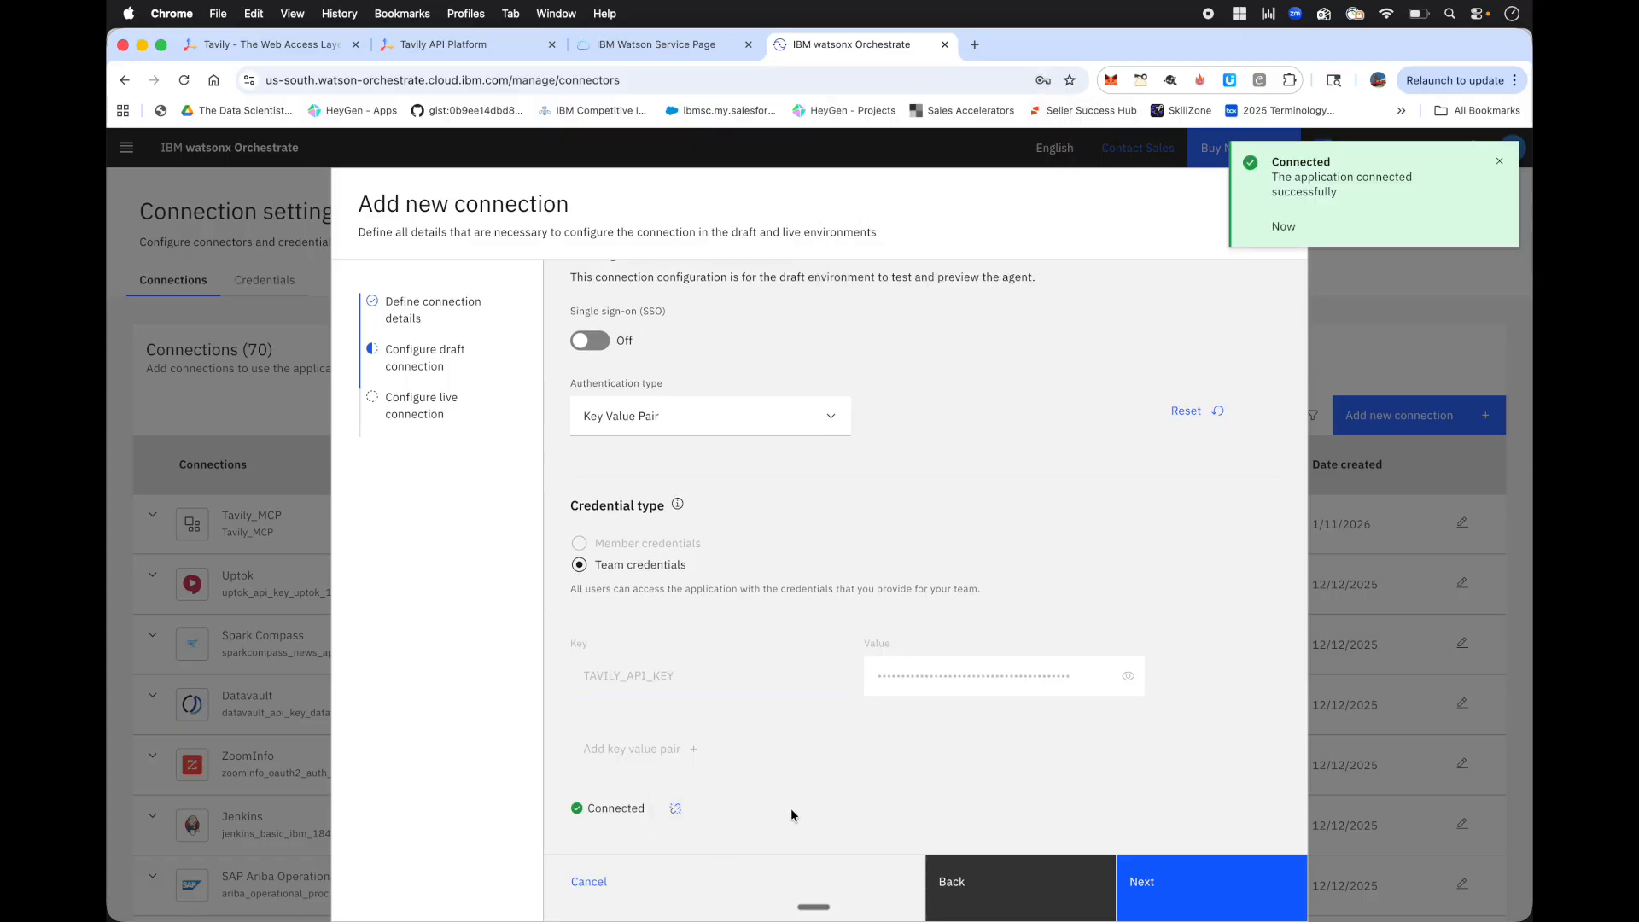
pyautogui.click(1151, 888)
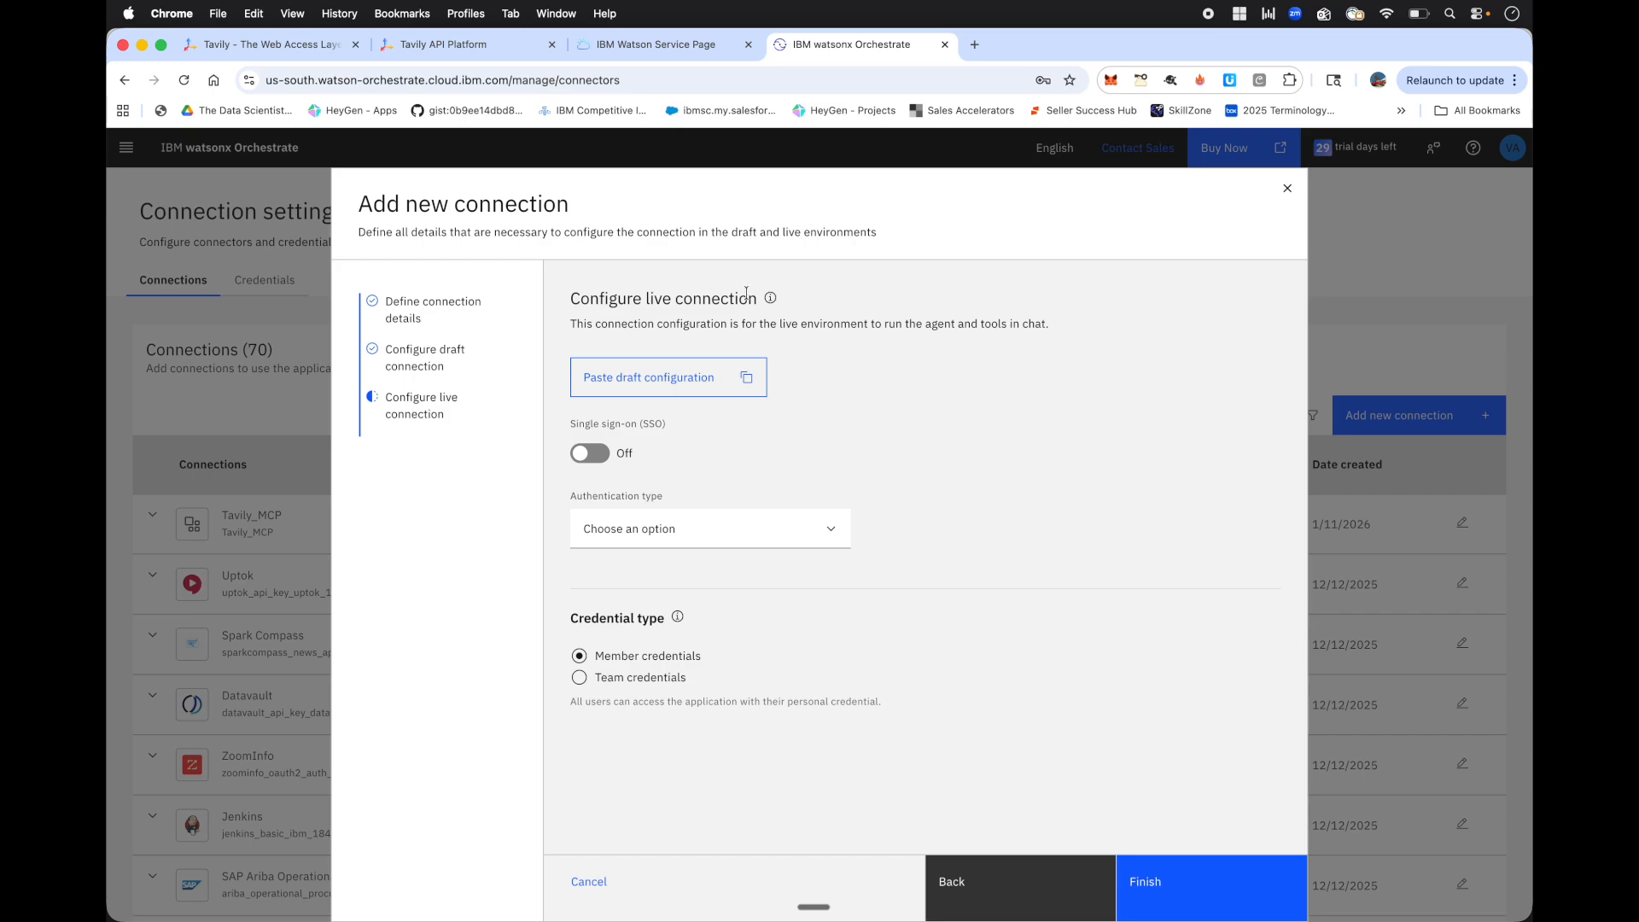
# Set the live connection's authentication type to Key Value Pair, with TAVILY_API_KEY as the key and the copied API key as its value.
pyautogui.click(705, 531)
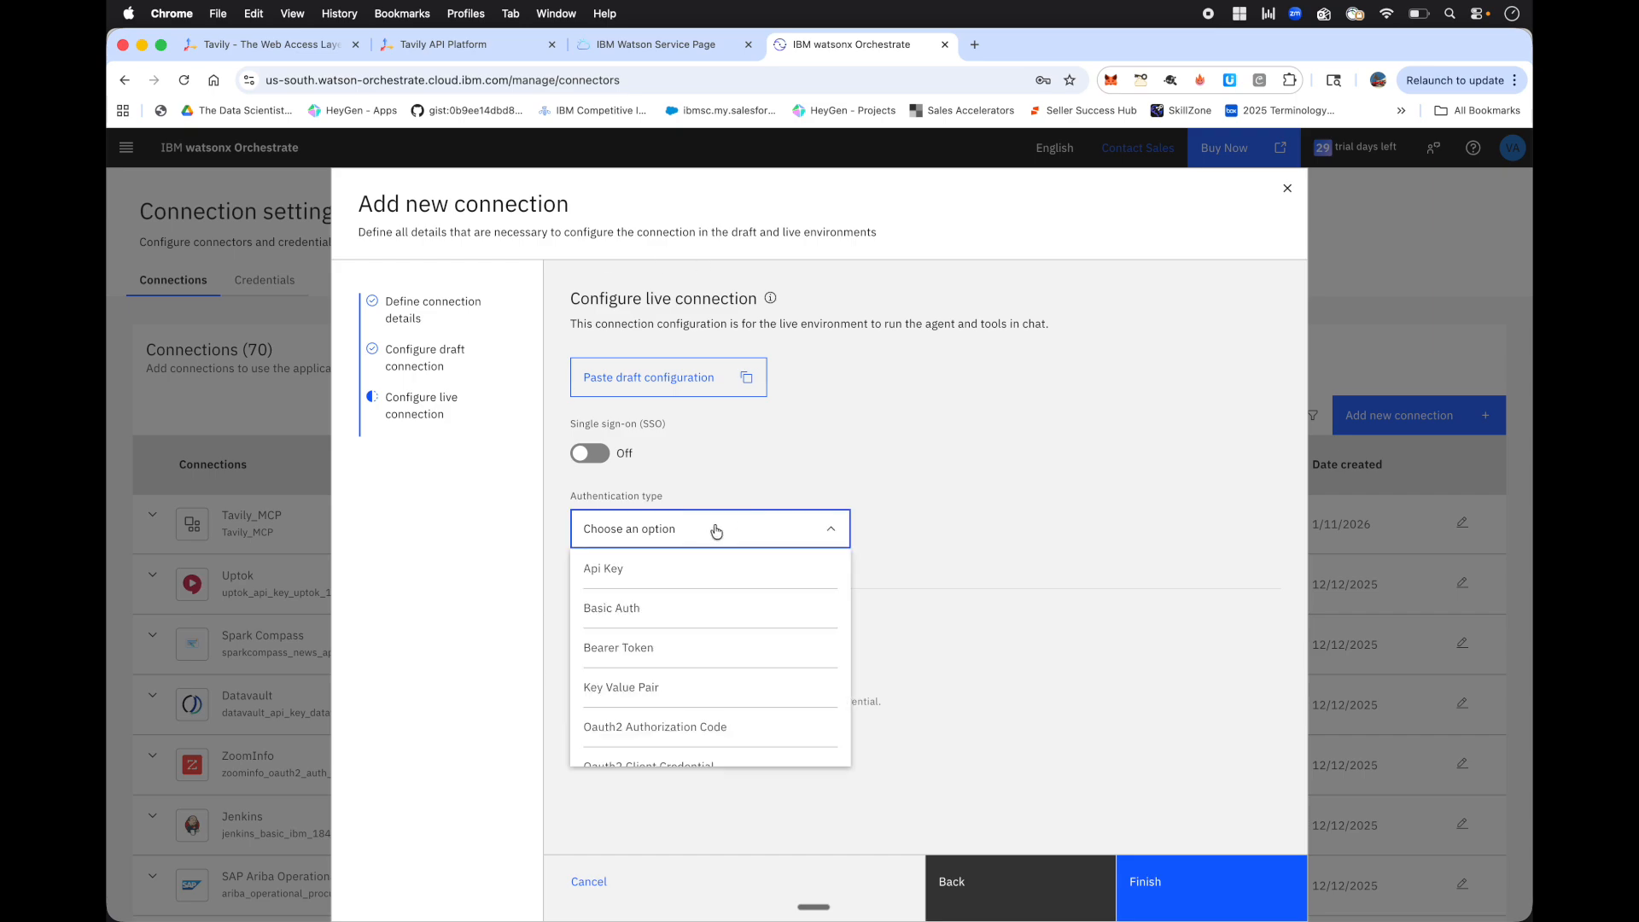
pyautogui.click(679, 692)
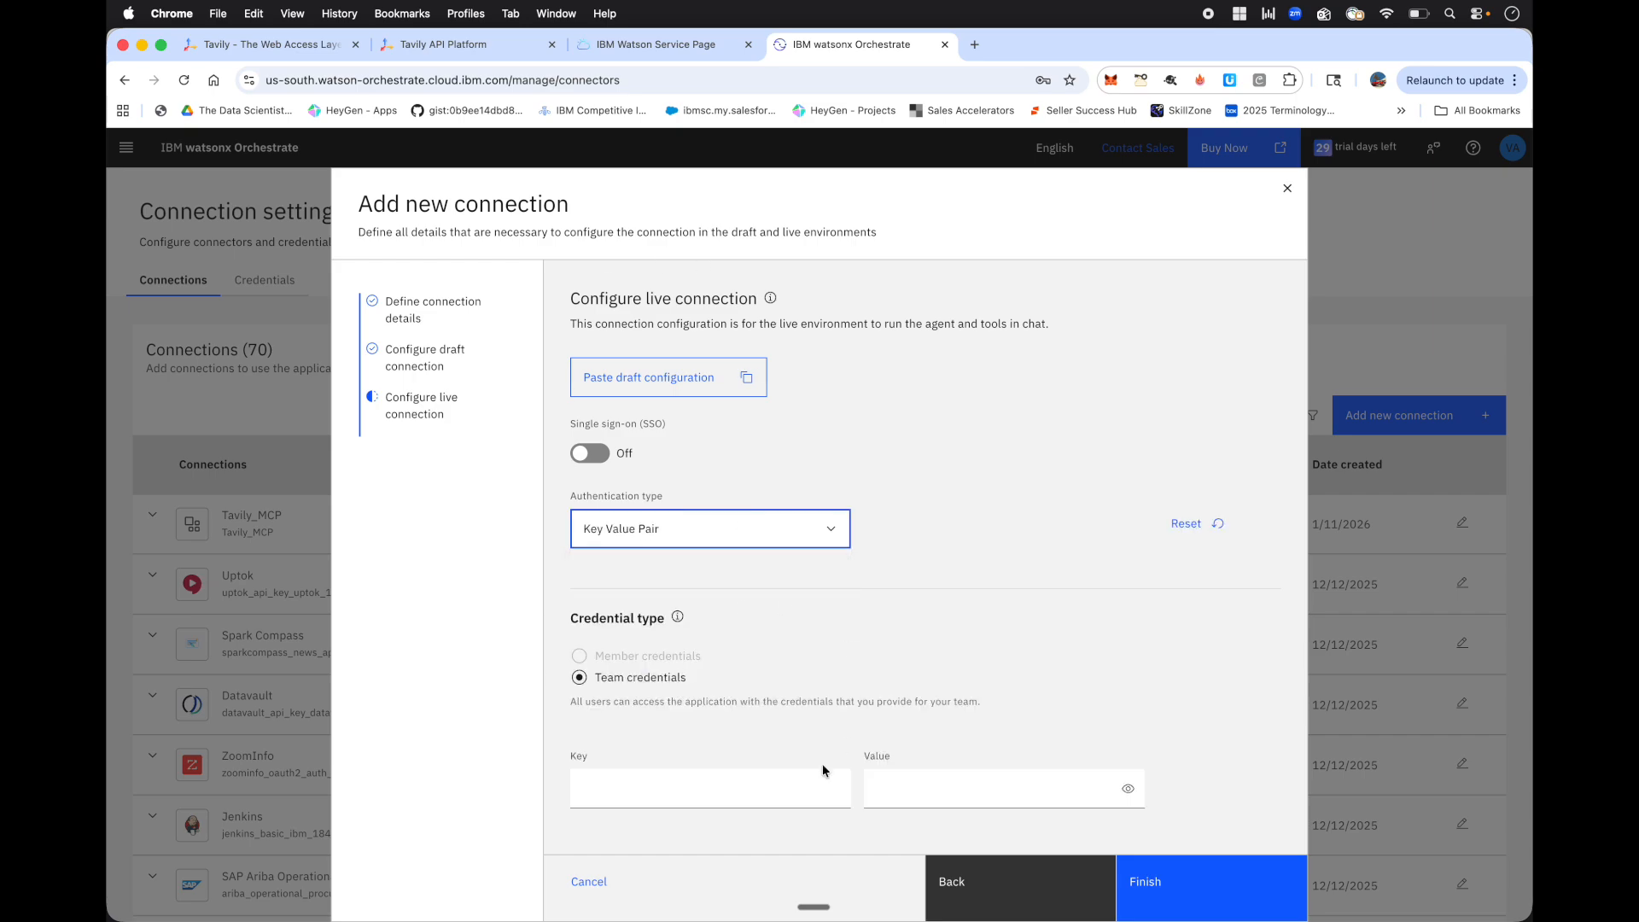
pyautogui.click(634, 781)
pyautogui.write('TAVILY_API_KEY')
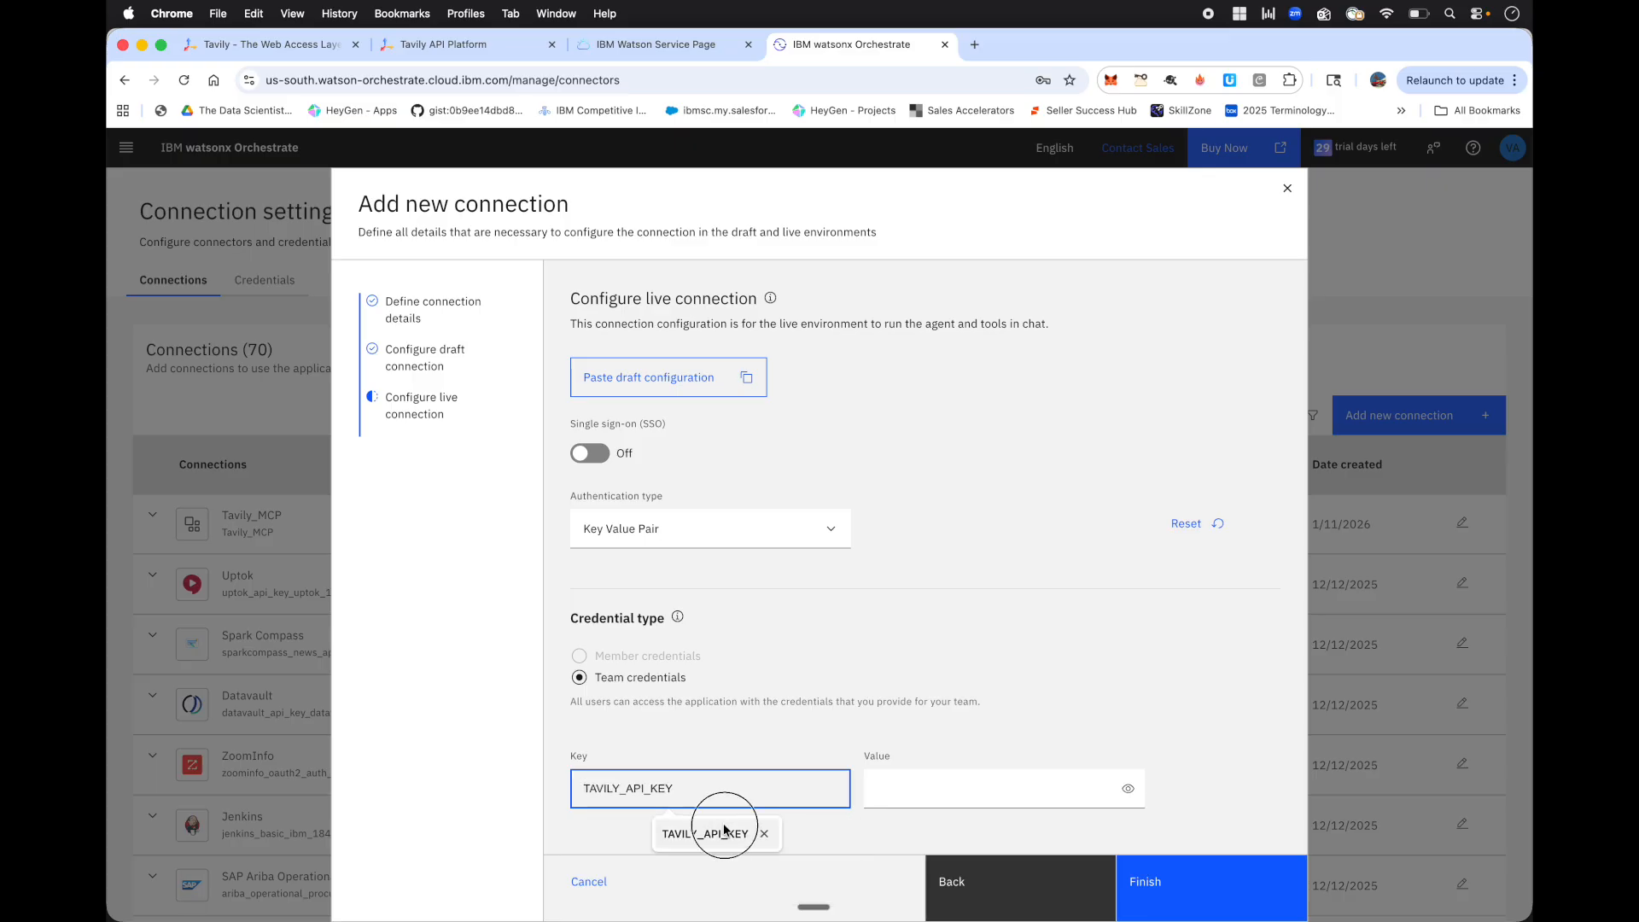
pyautogui.click(717, 833)
pyautogui.click(903, 799)
pyautogui.press('super+v')
pyautogui.scroll(-2, 1202, 817)
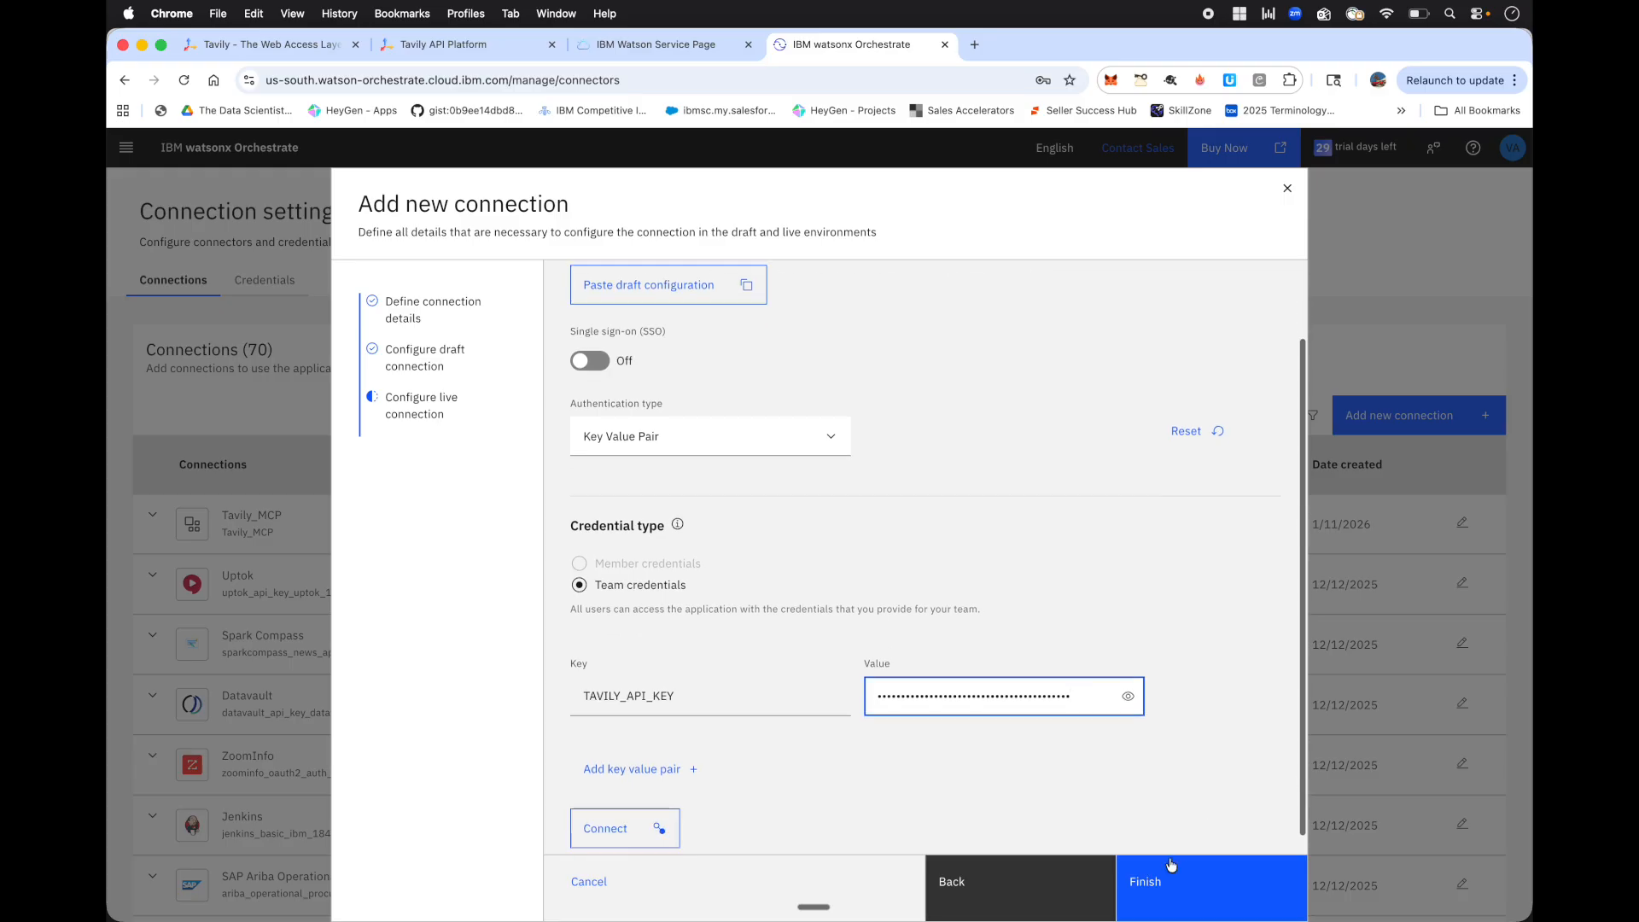
# Connect the live credentials and finish adding the connection, accepting the fixed authentication type.
pyautogui.click(607, 811)
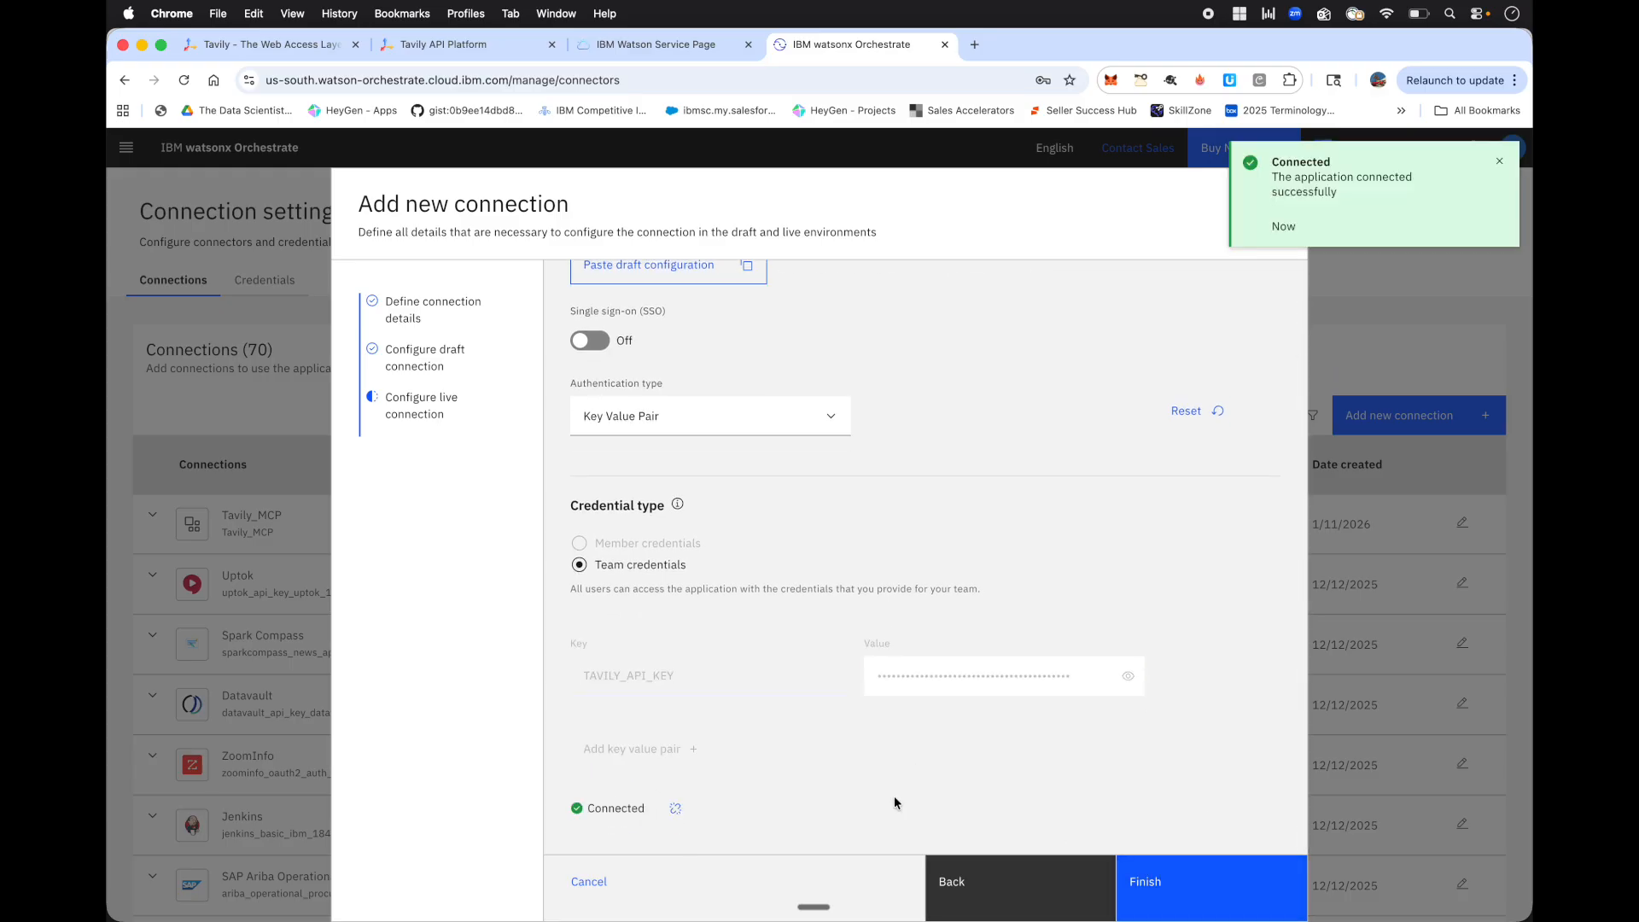
pyautogui.click(1168, 904)
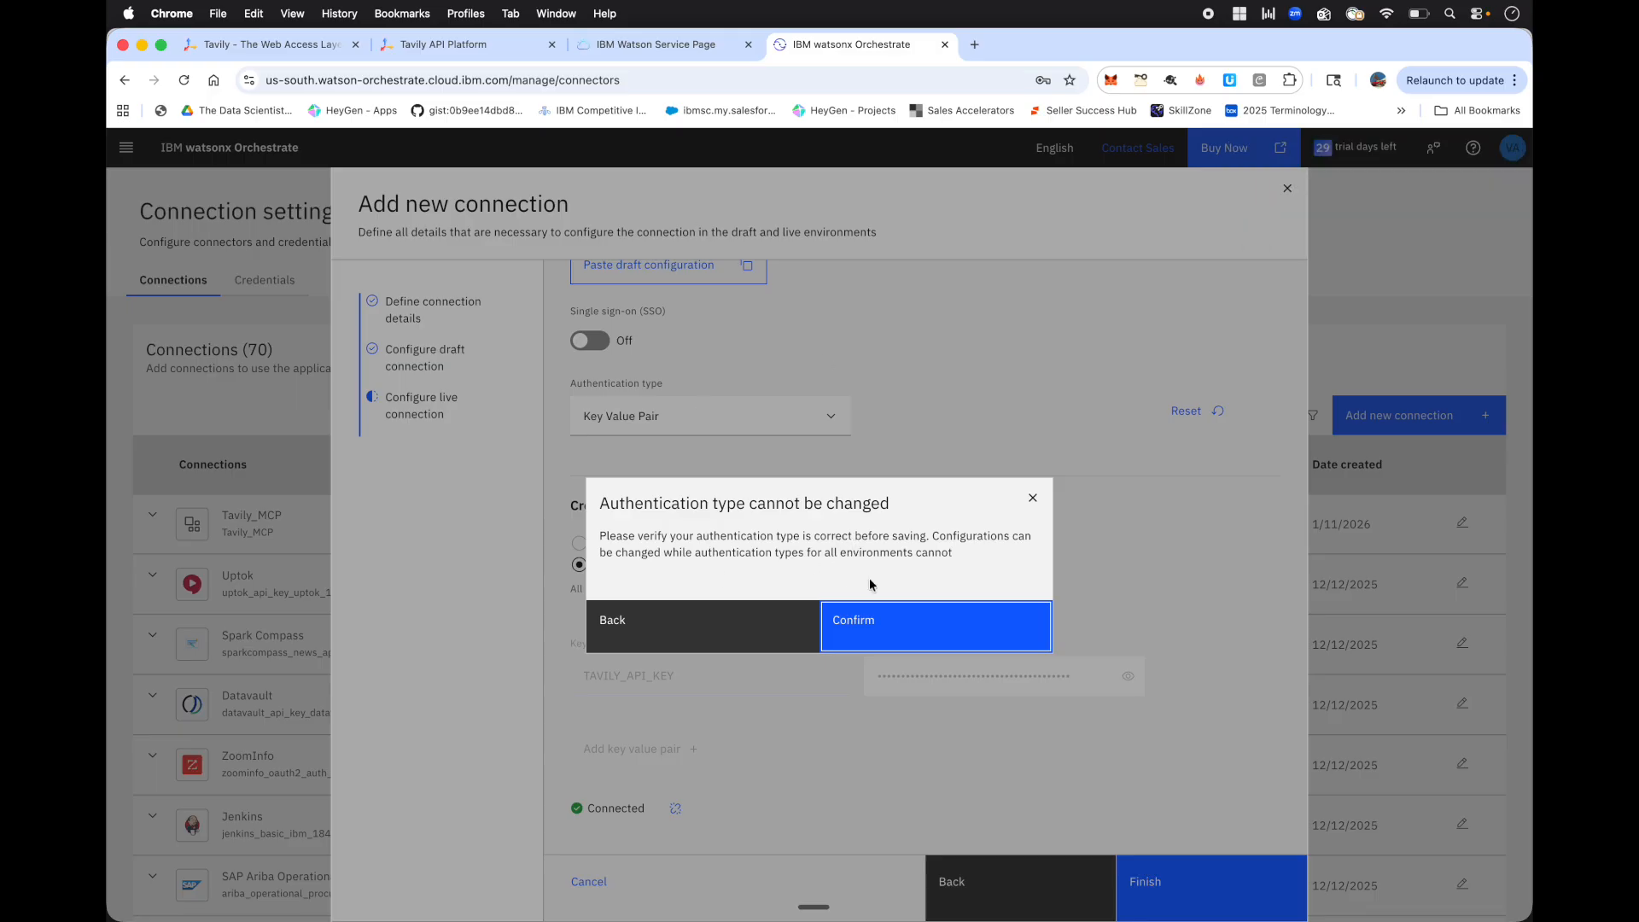
pyautogui.click(891, 623)
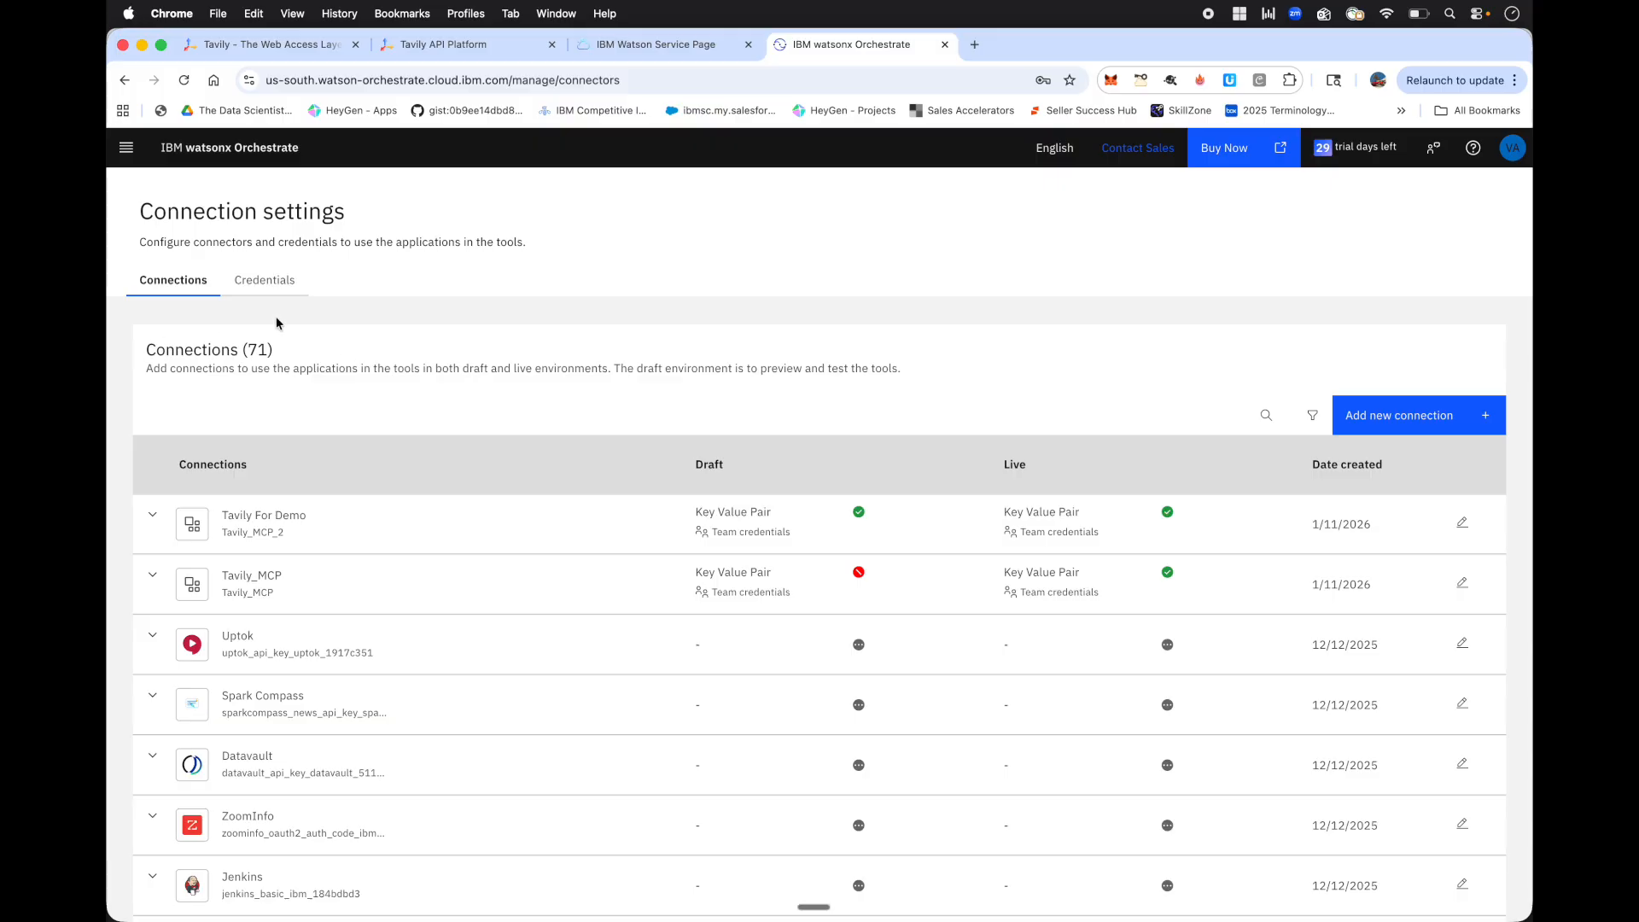
# Open the Build agents and tools page and start creating a new agent.
pyautogui.click(127, 148)
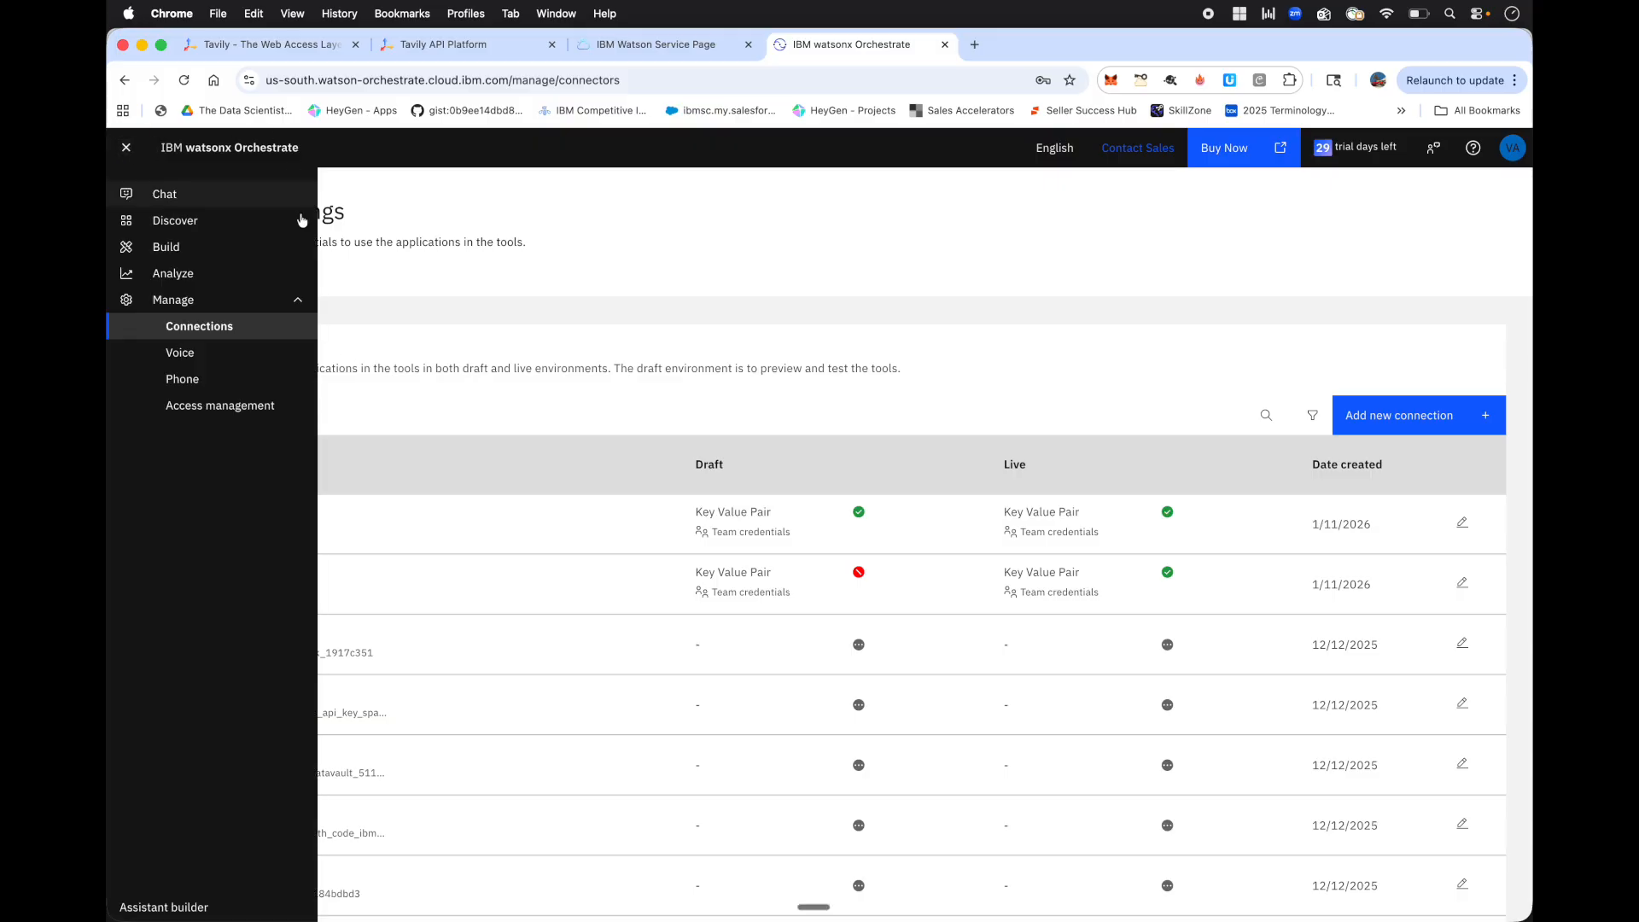
pyautogui.click(295, 304)
pyautogui.click(167, 248)
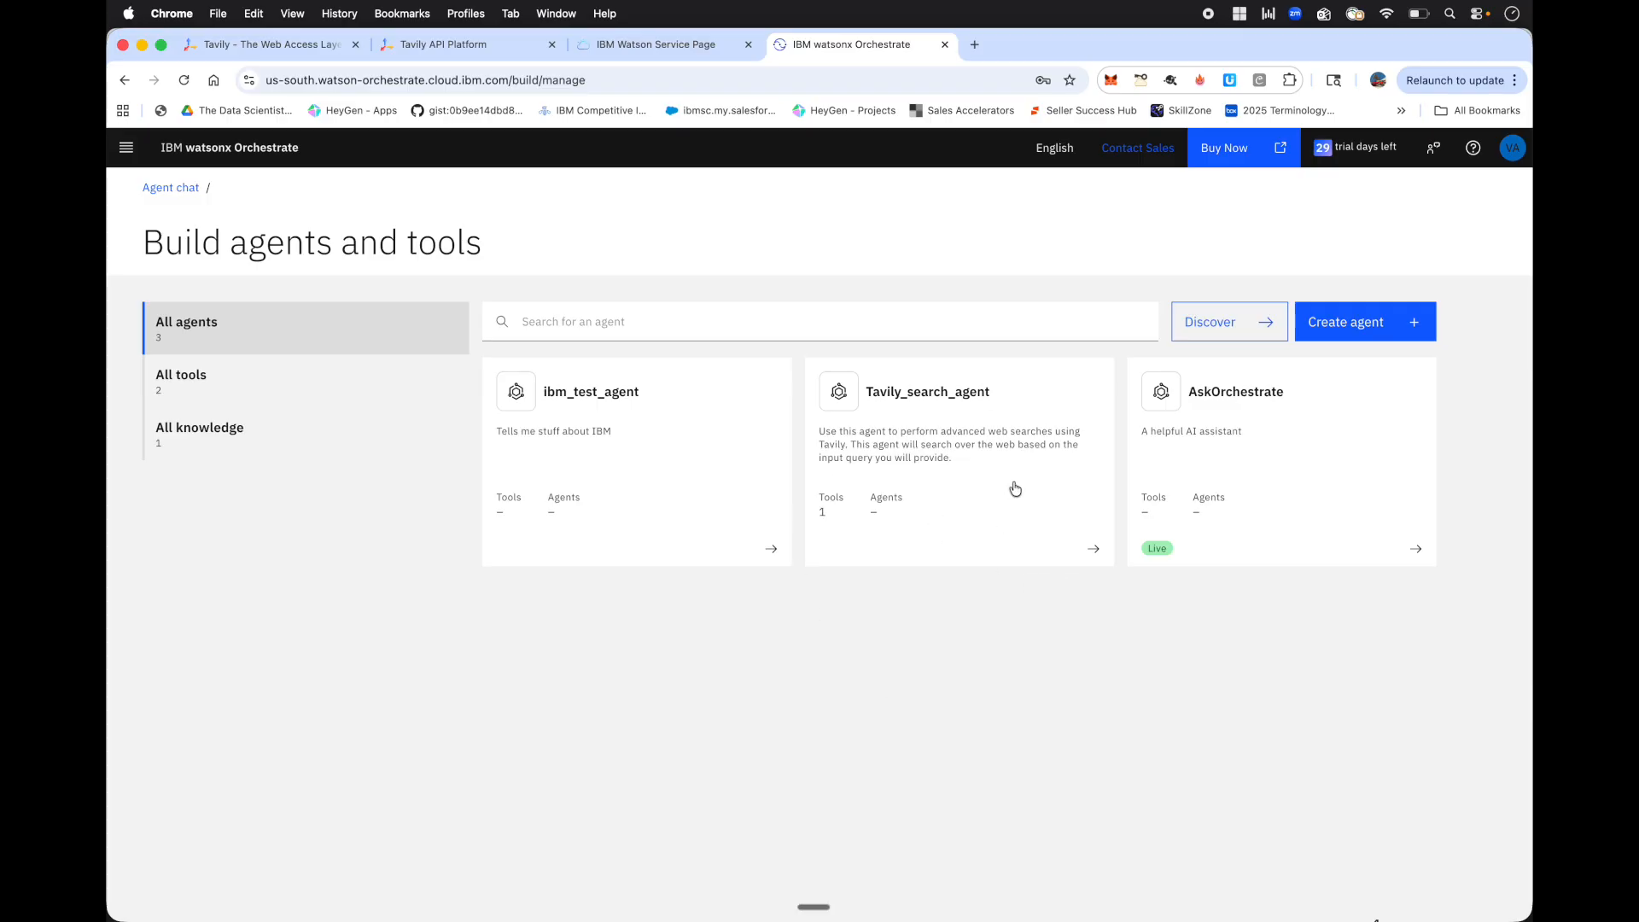
pyautogui.click(1374, 331)
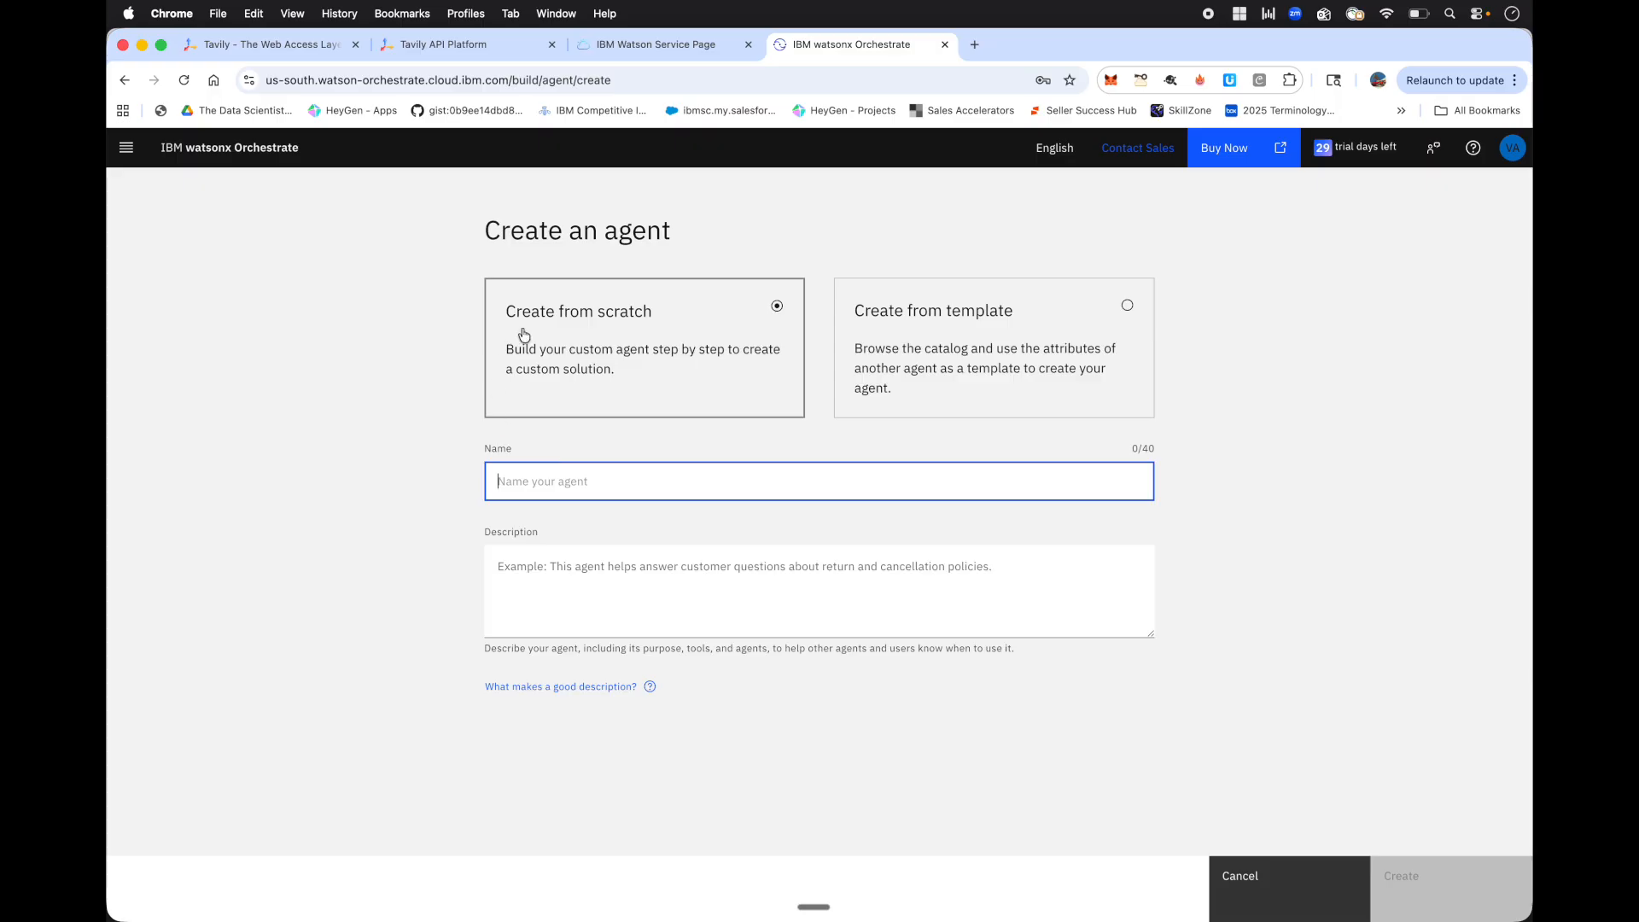
# Create the agent Tavily_Lab_Agent from scratch with the description "This Tavily agents helps us with searching things based on users request".
pyautogui.click(561, 466)
pyautogui.write('Tavil')
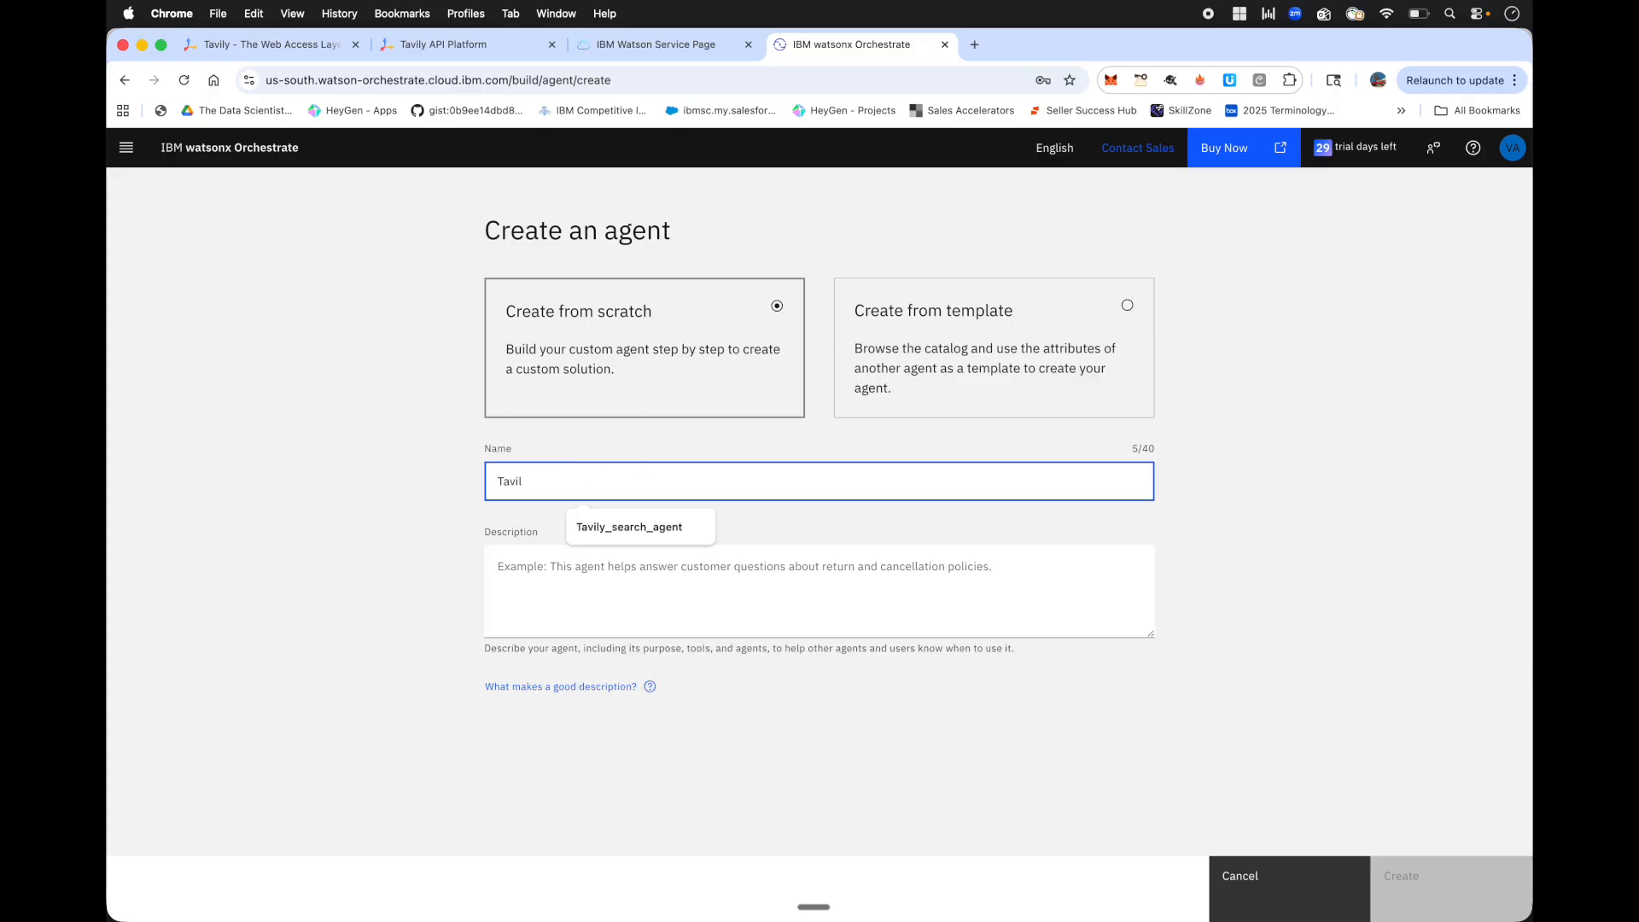
pyautogui.write('y_Lab')
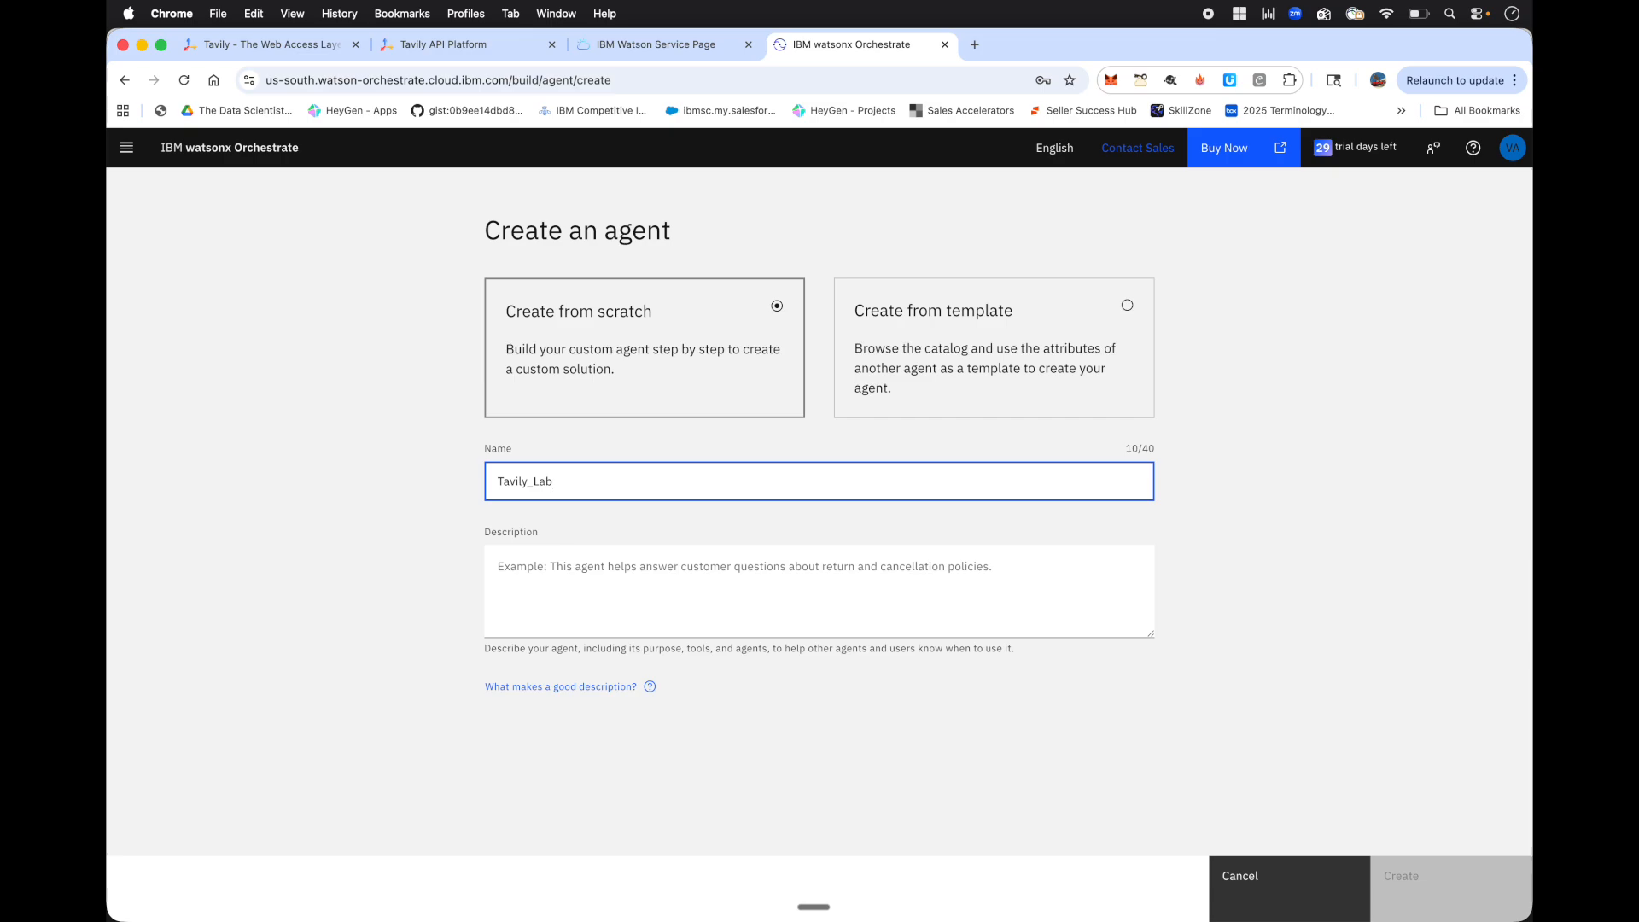
pyautogui.write('_Agent')
pyautogui.click(635, 594)
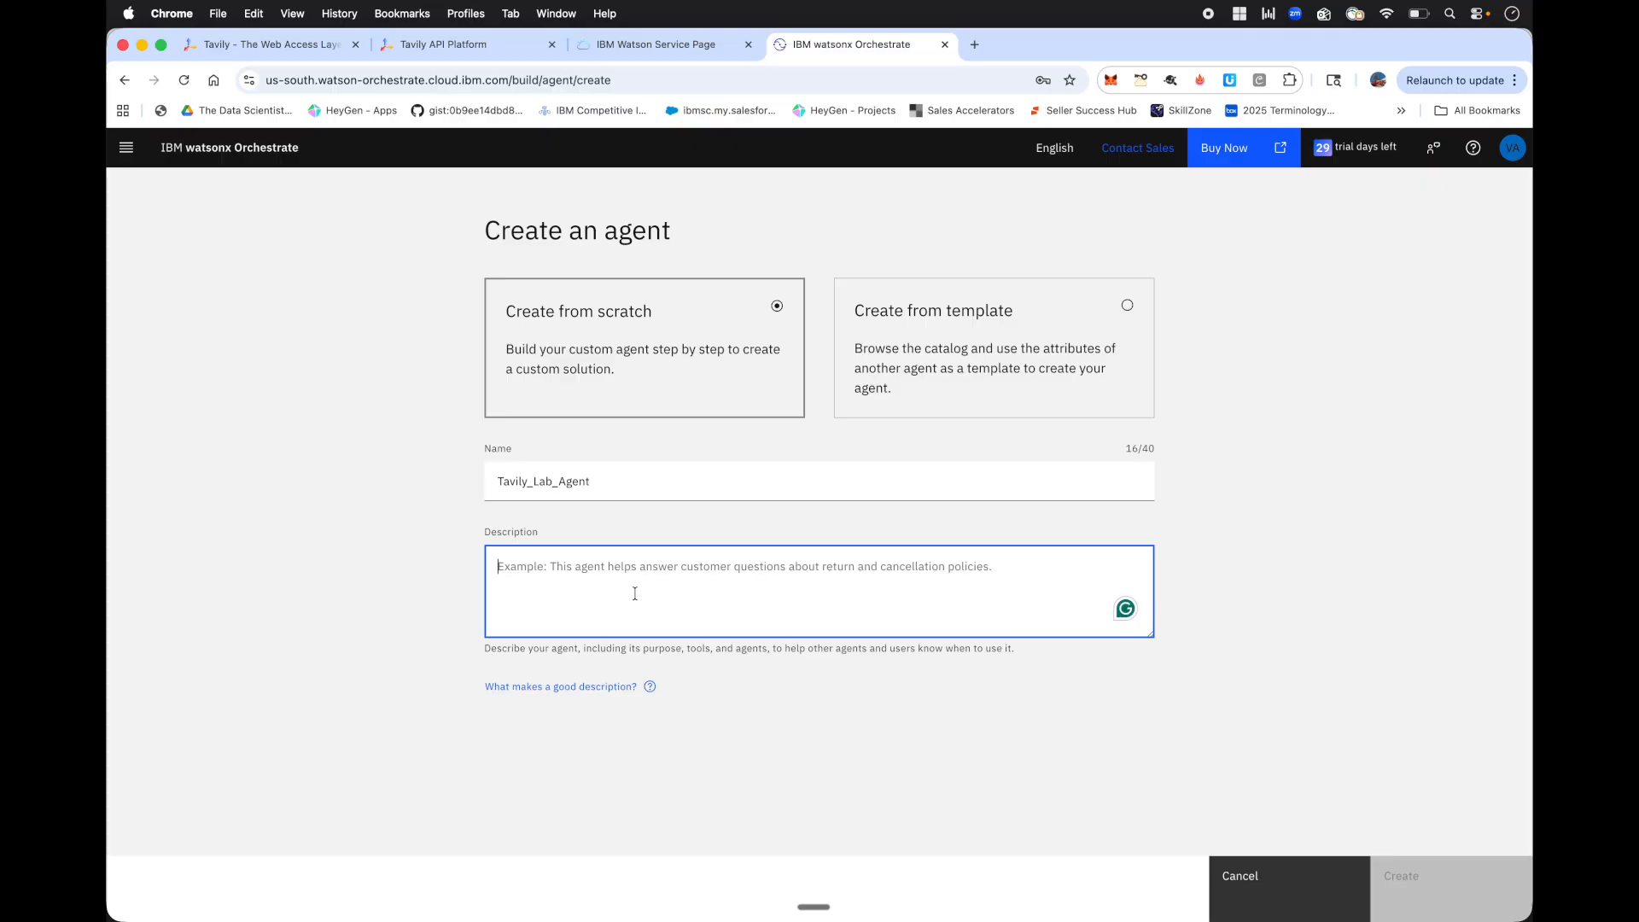
pyautogui.write('This Tavily agent')
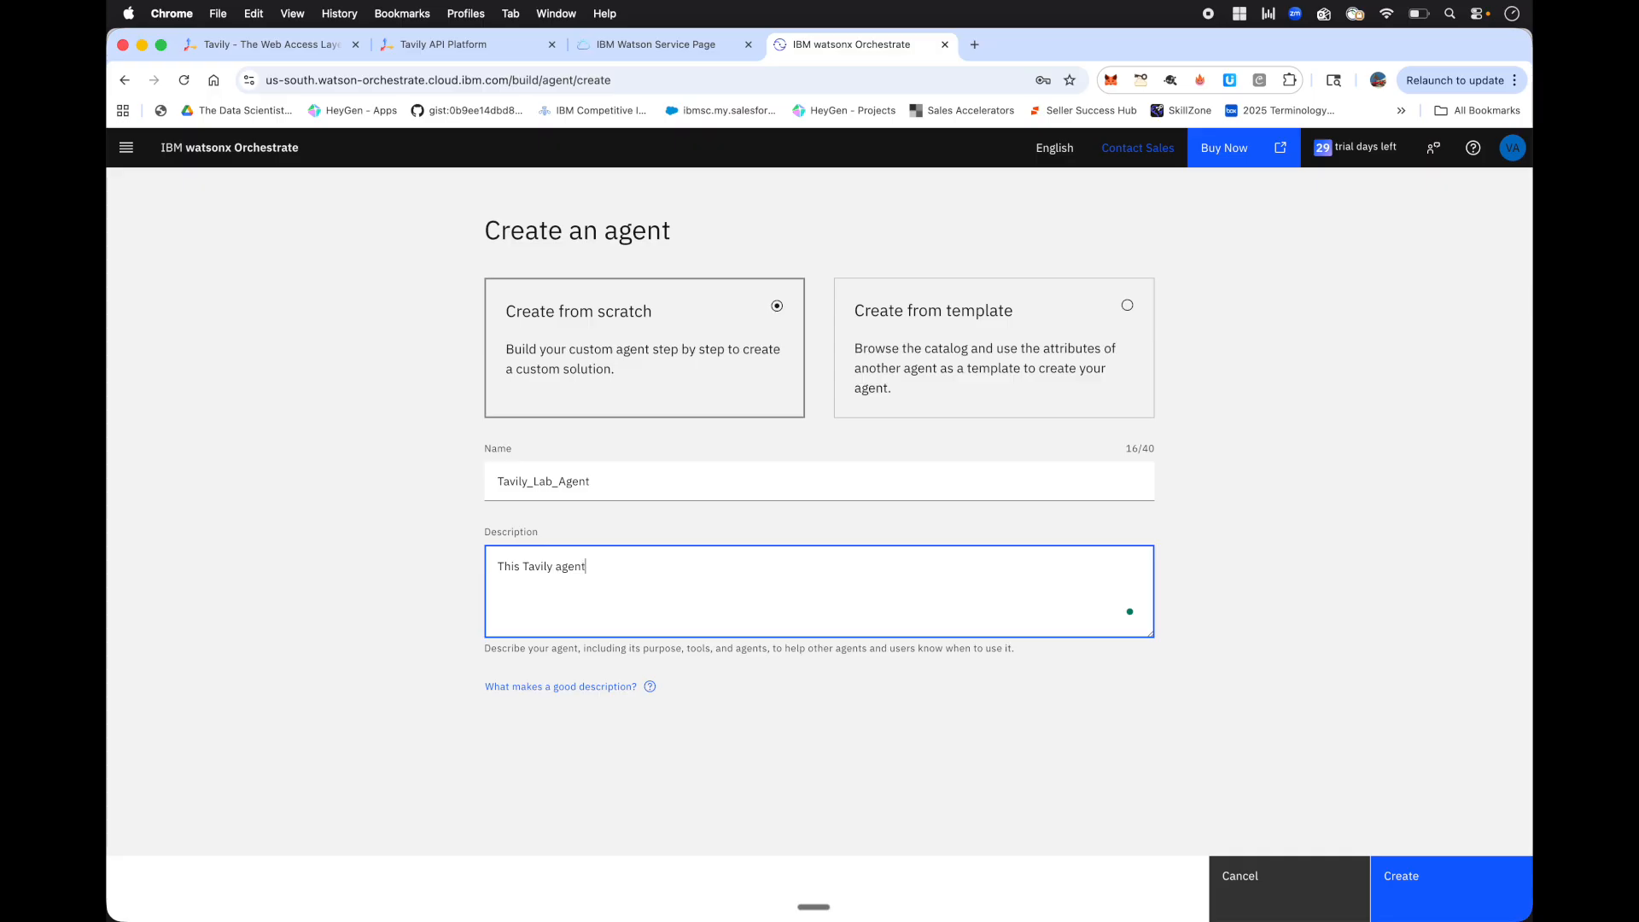
pyautogui.write('s helps us with searching things based on u')
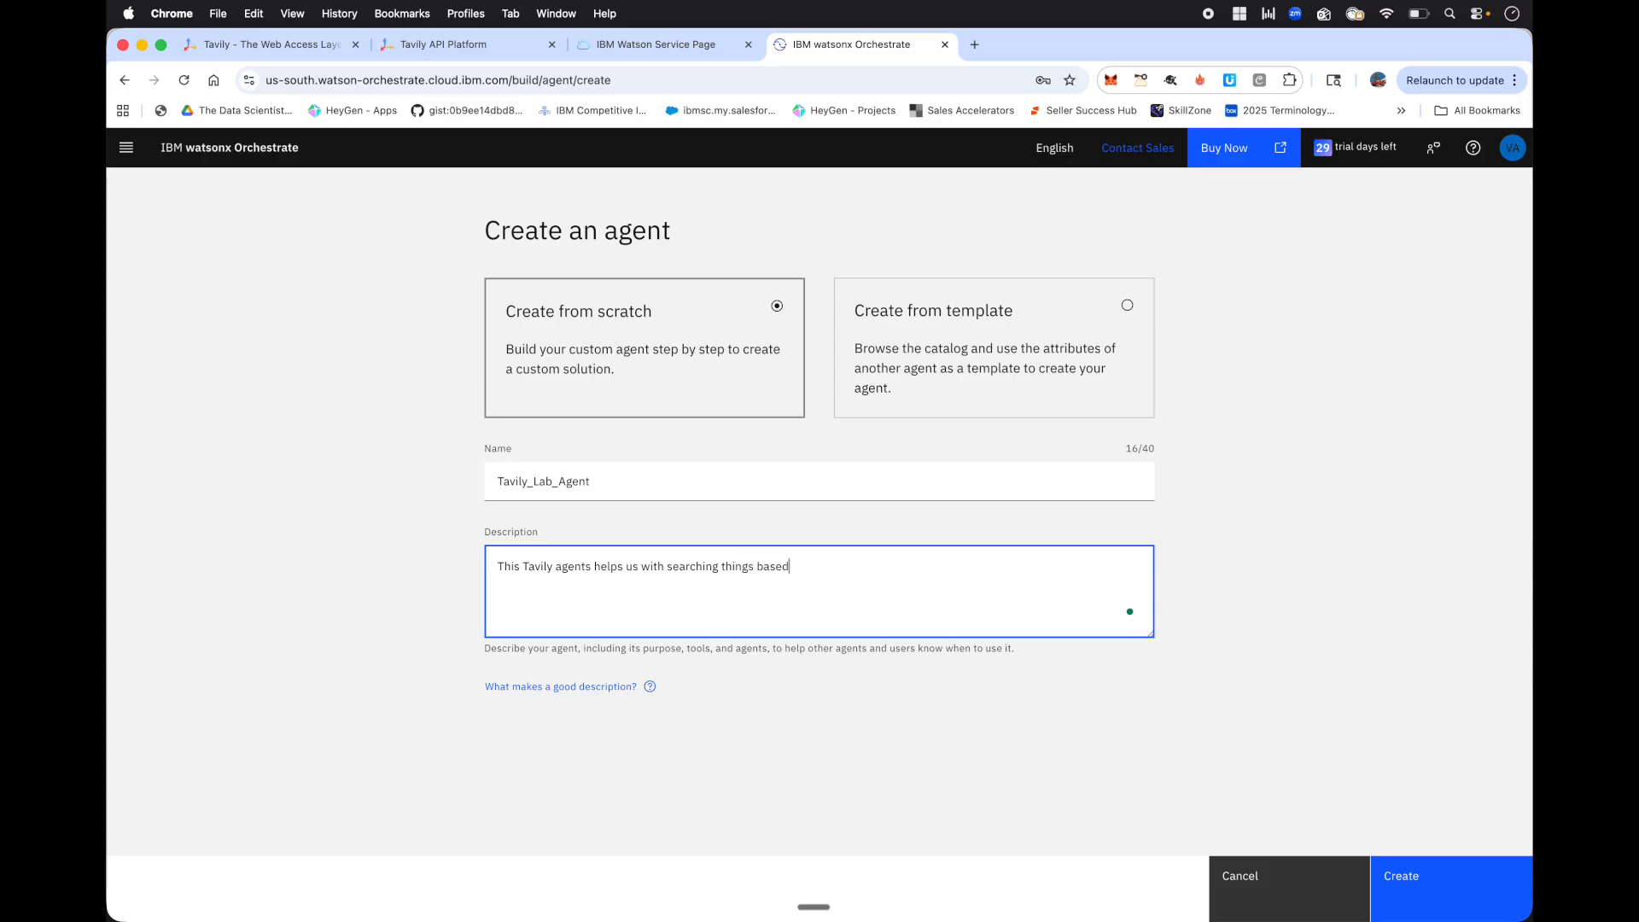
pyautogui.write('sers request')
pyautogui.click(1433, 897)
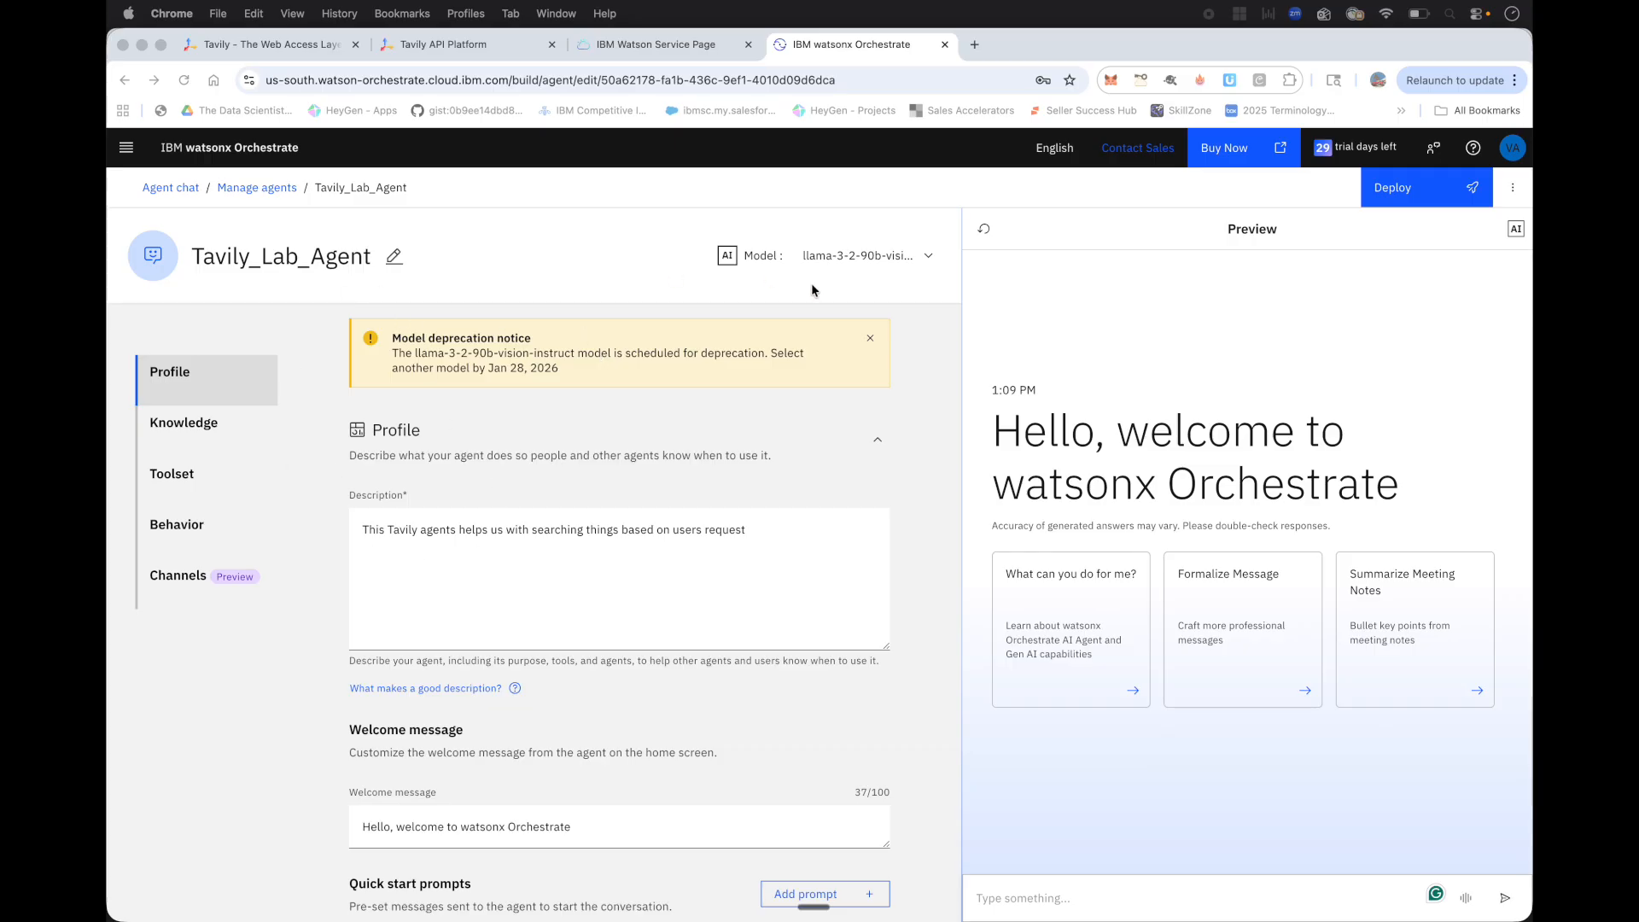
# Set Description to "Use this agent to perform advanced web searches using Tavily. This agent will search over the web based on the input query you will provide.".
pyautogui.click(871, 340)
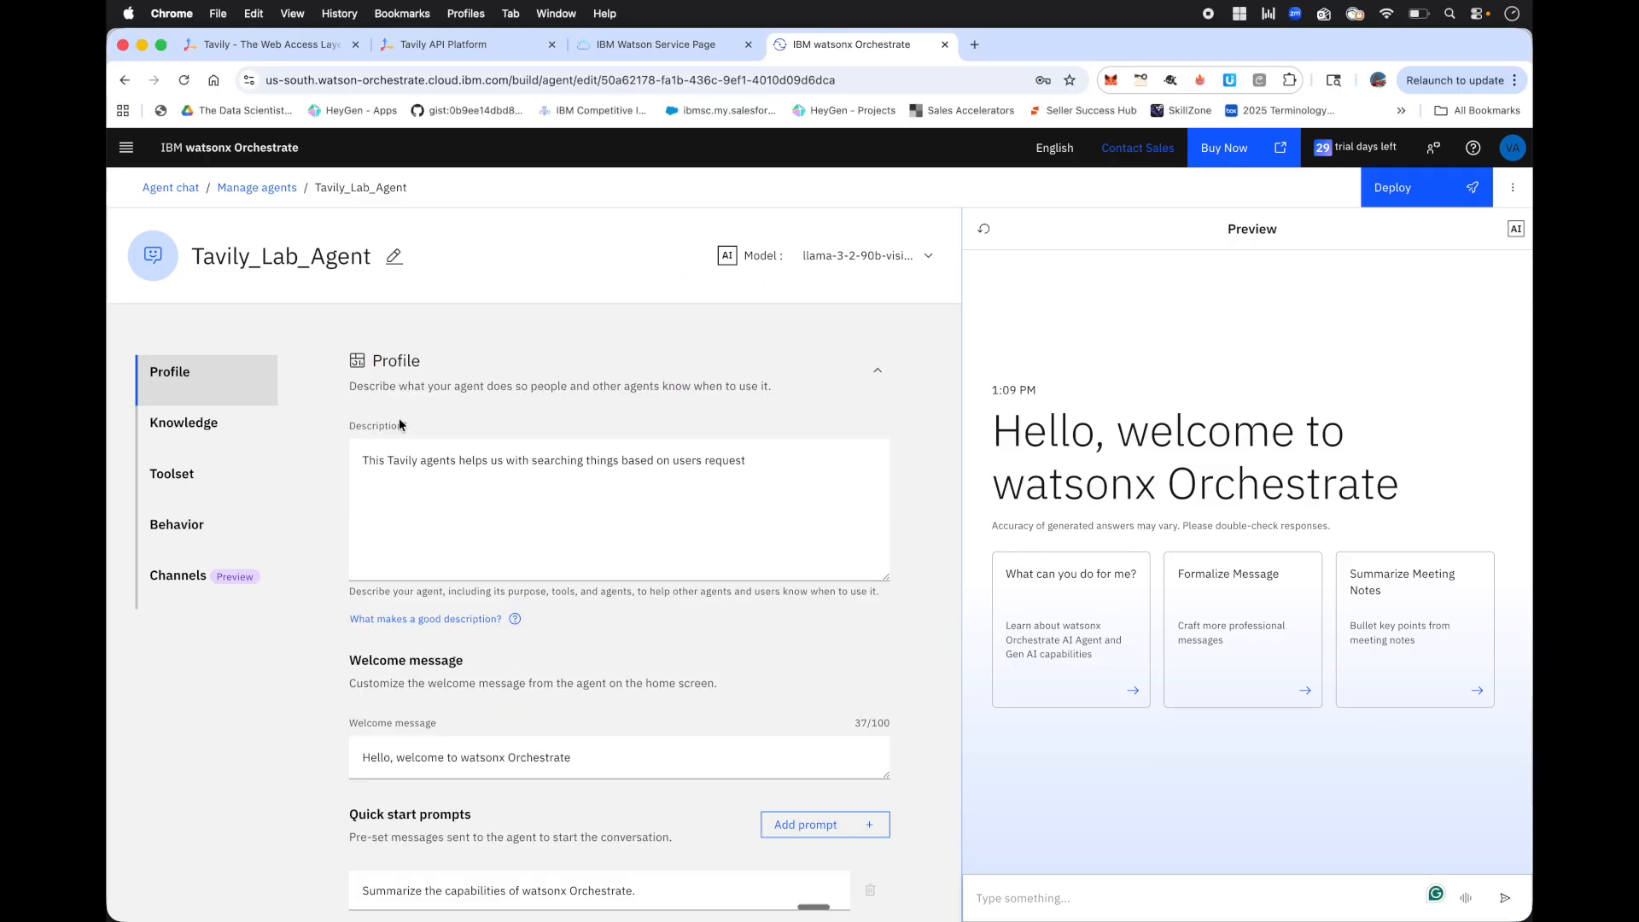
pyautogui.doubleClick(474, 460)
pyautogui.hotkey('ctrl', 'a')
pyautogui.write('Use this agent to perform advanced web searches using Tavily. This agent will search over the web based on the input query you will provide.')
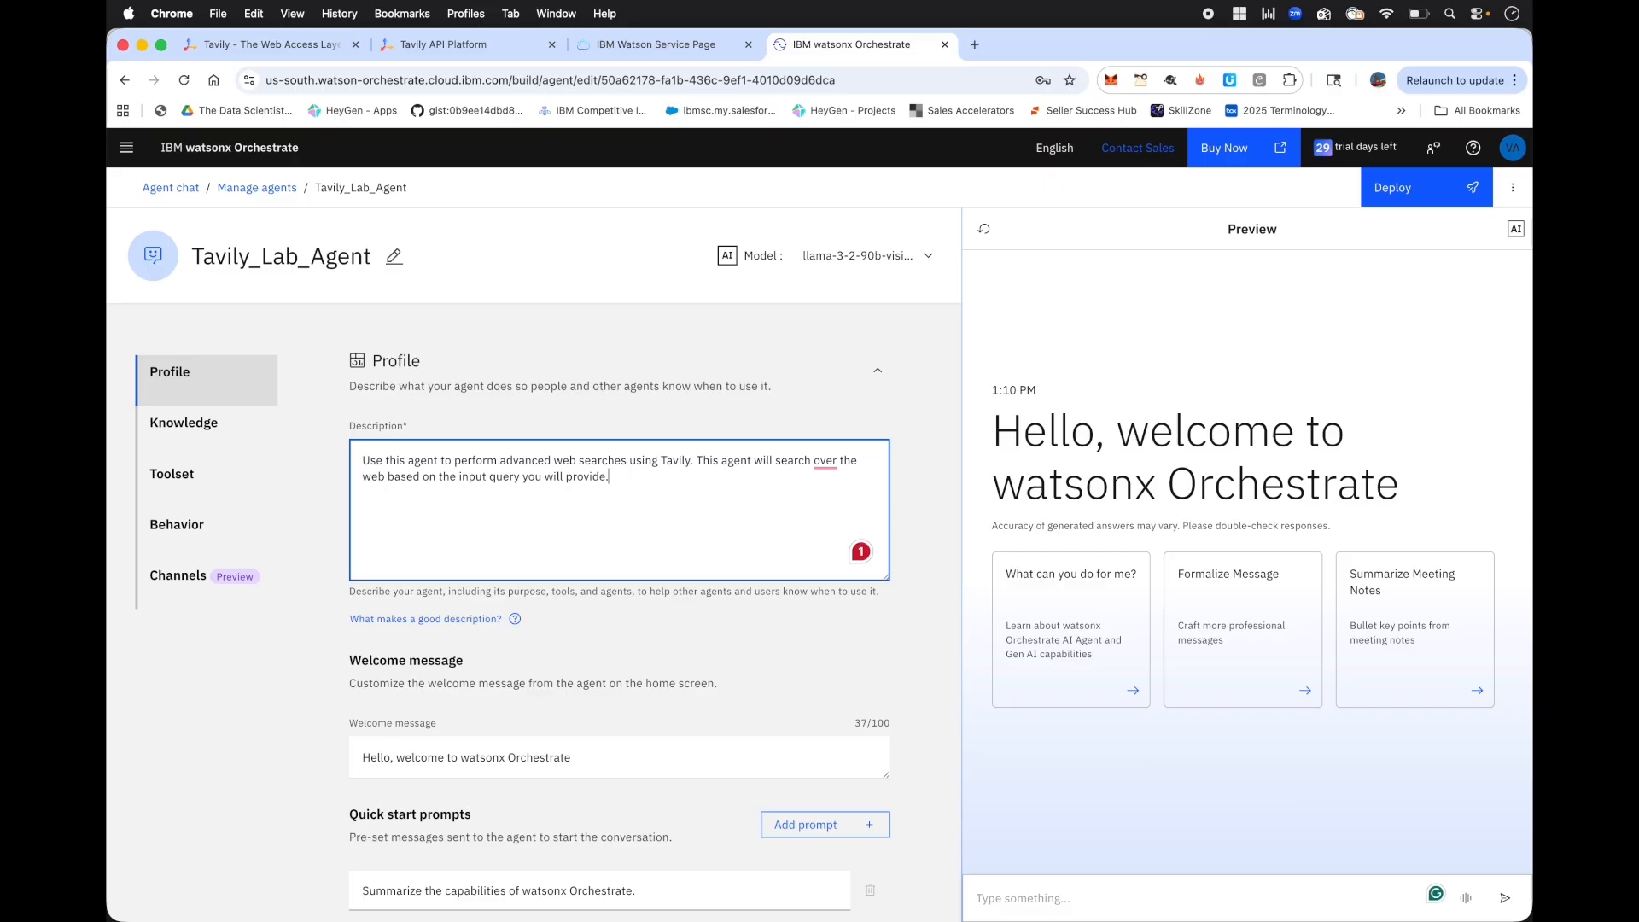
# Choose an MCP server as the source for a new tool in the agent's toolset and start adding a server.
pyautogui.click(177, 480)
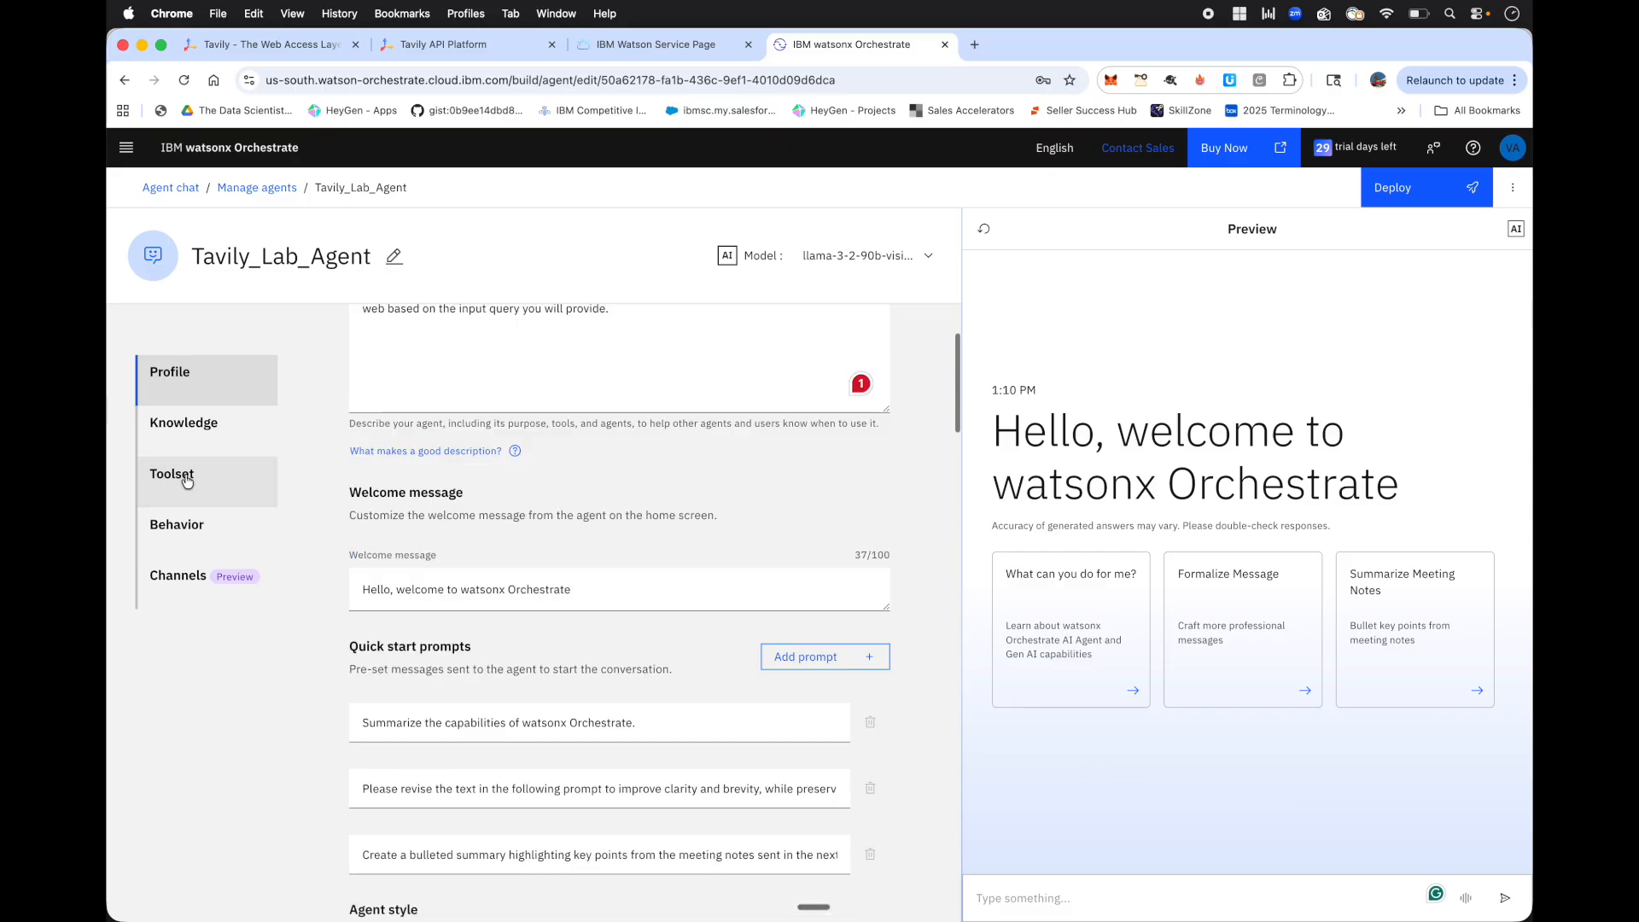
pyautogui.scroll(2, 708, 605)
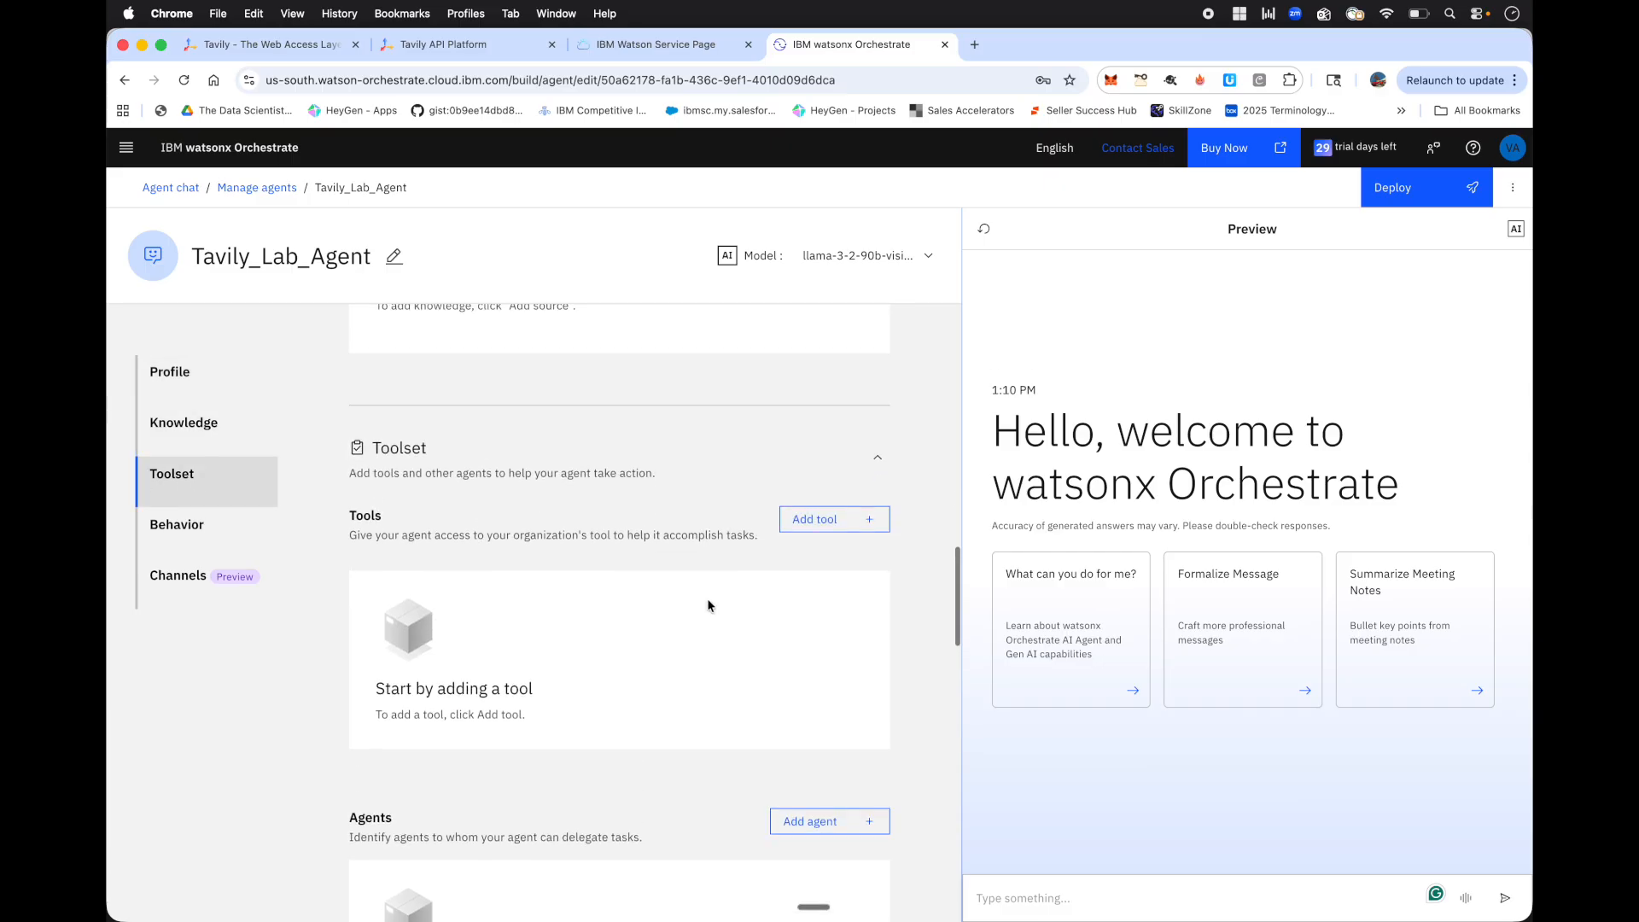
pyautogui.scroll(-2, 707, 605)
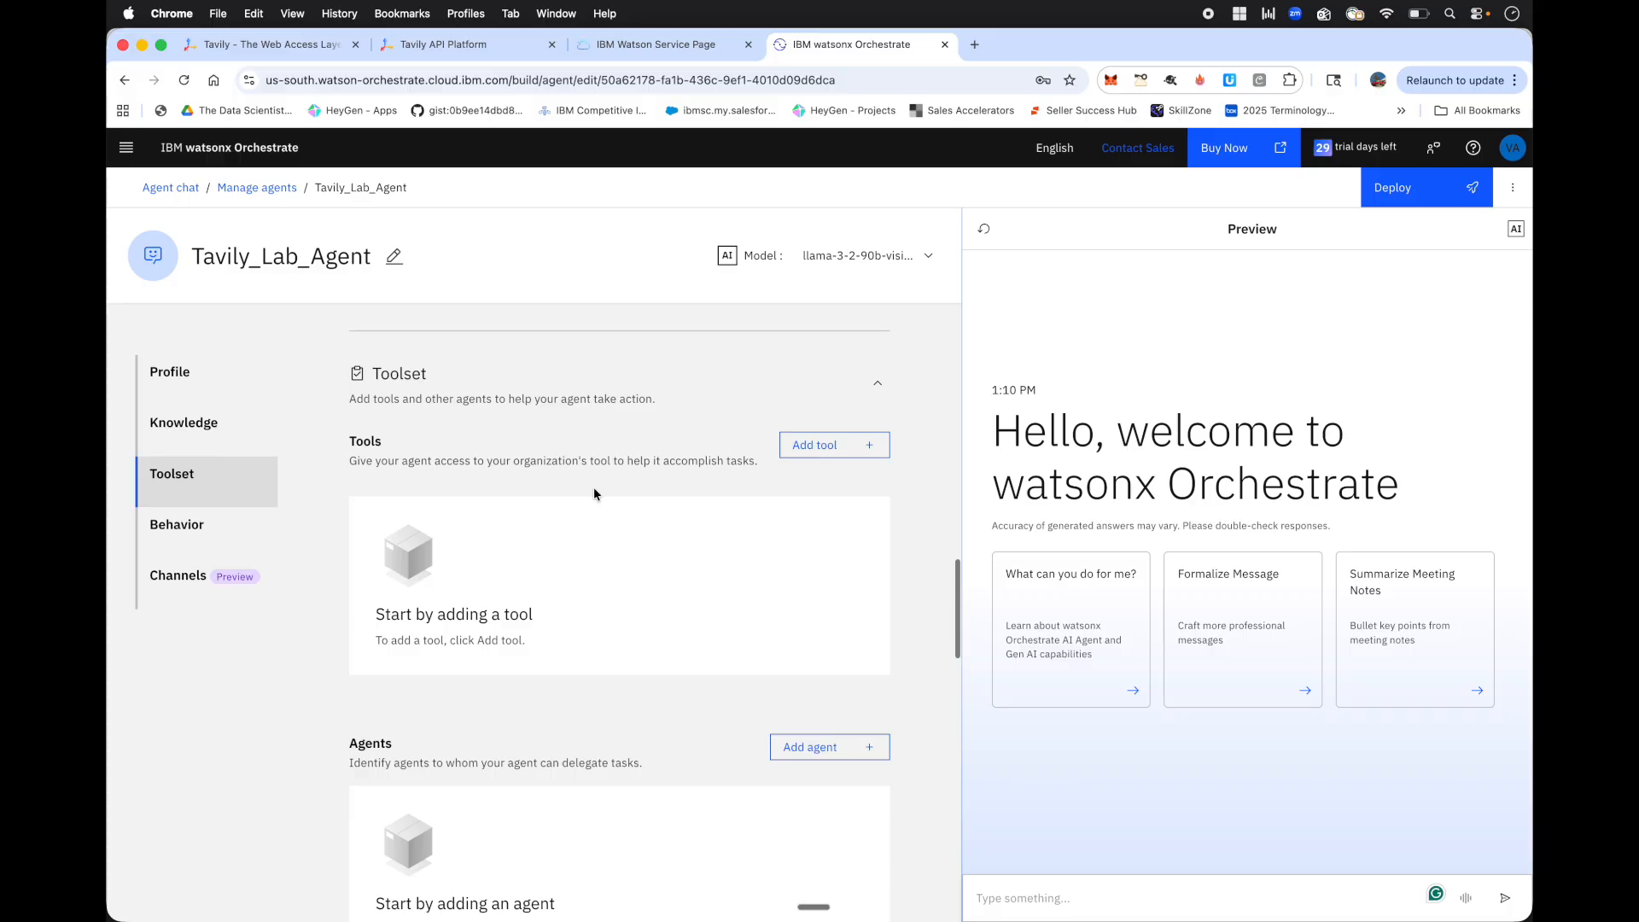
pyautogui.click(823, 450)
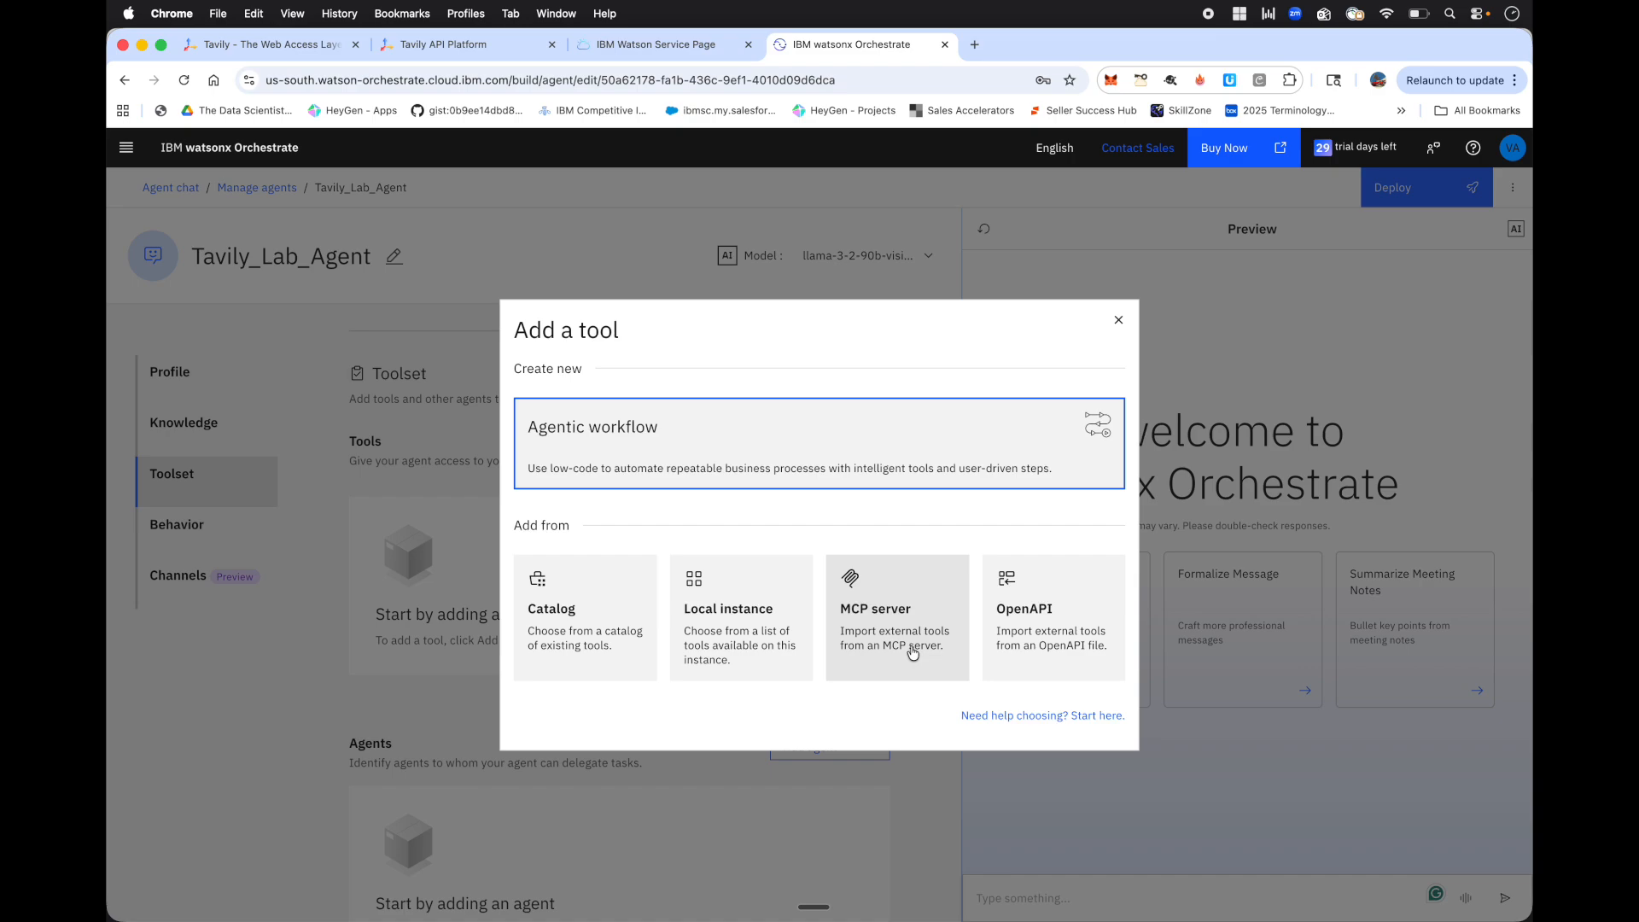
pyautogui.click(887, 628)
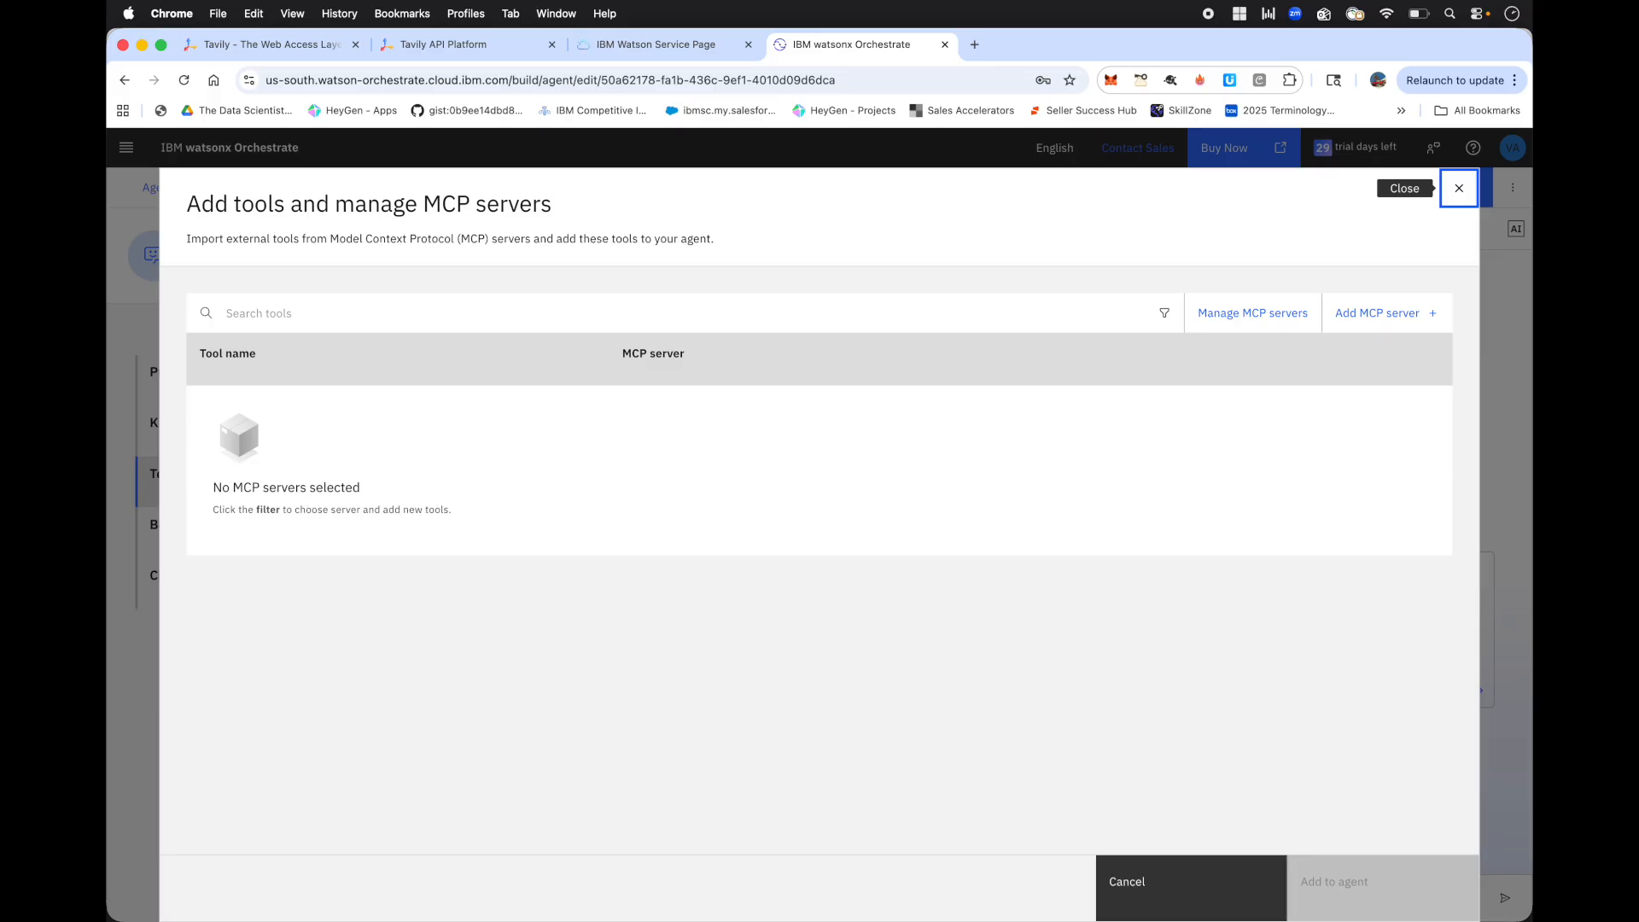
pyautogui.click(1385, 326)
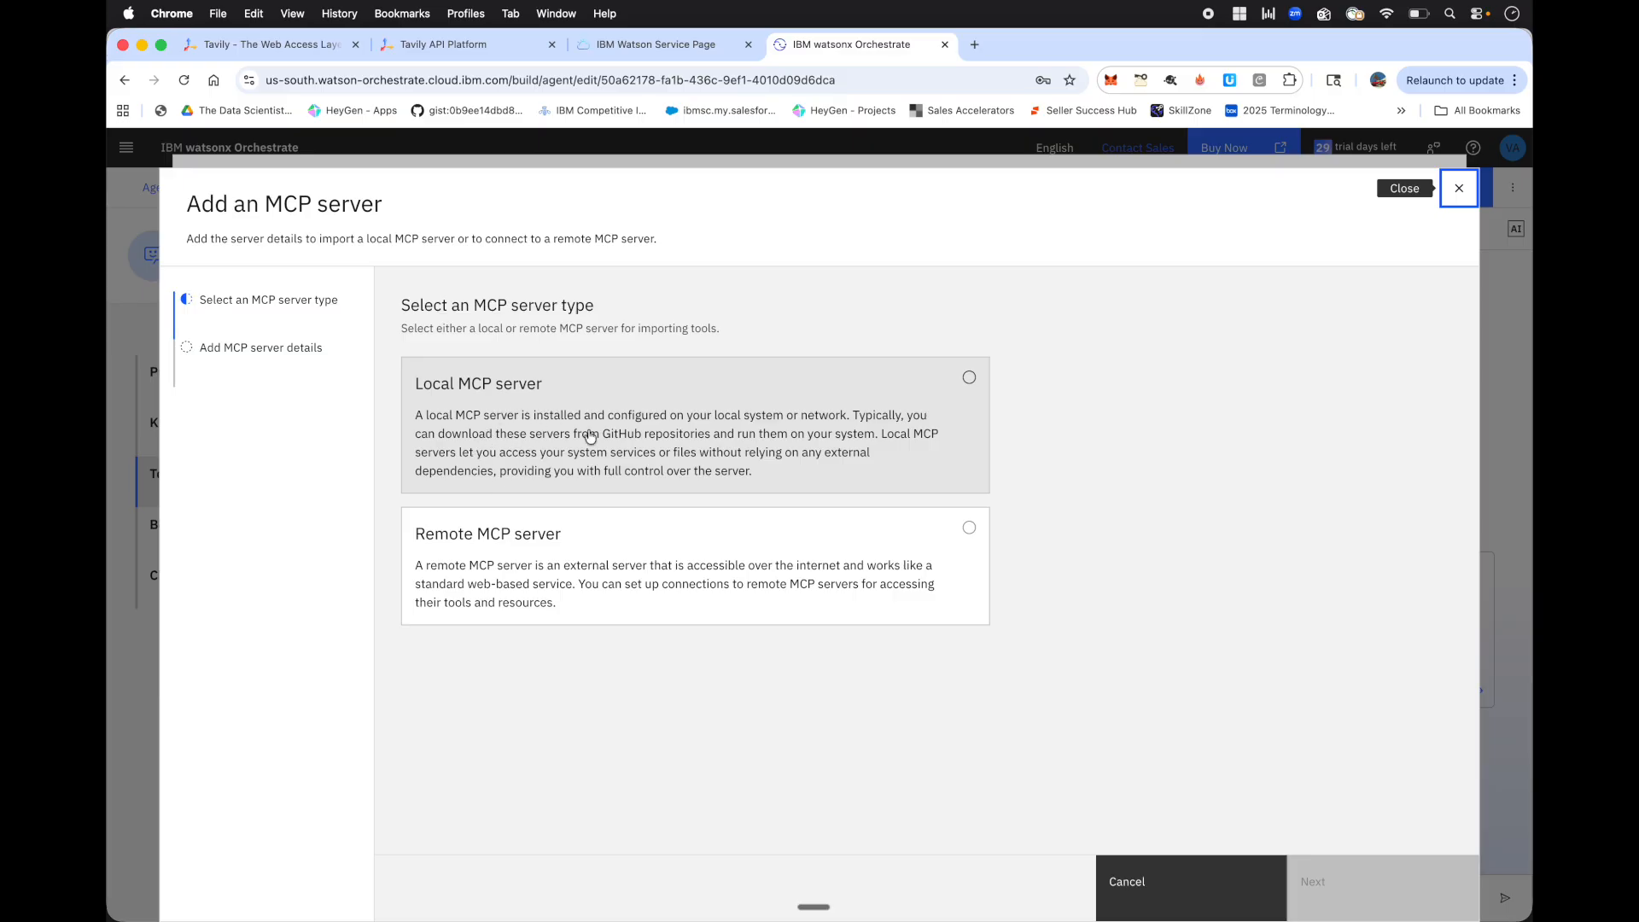
# Choose a local MCP server as the server type and set its server name to Tavily.
pyautogui.click(545, 414)
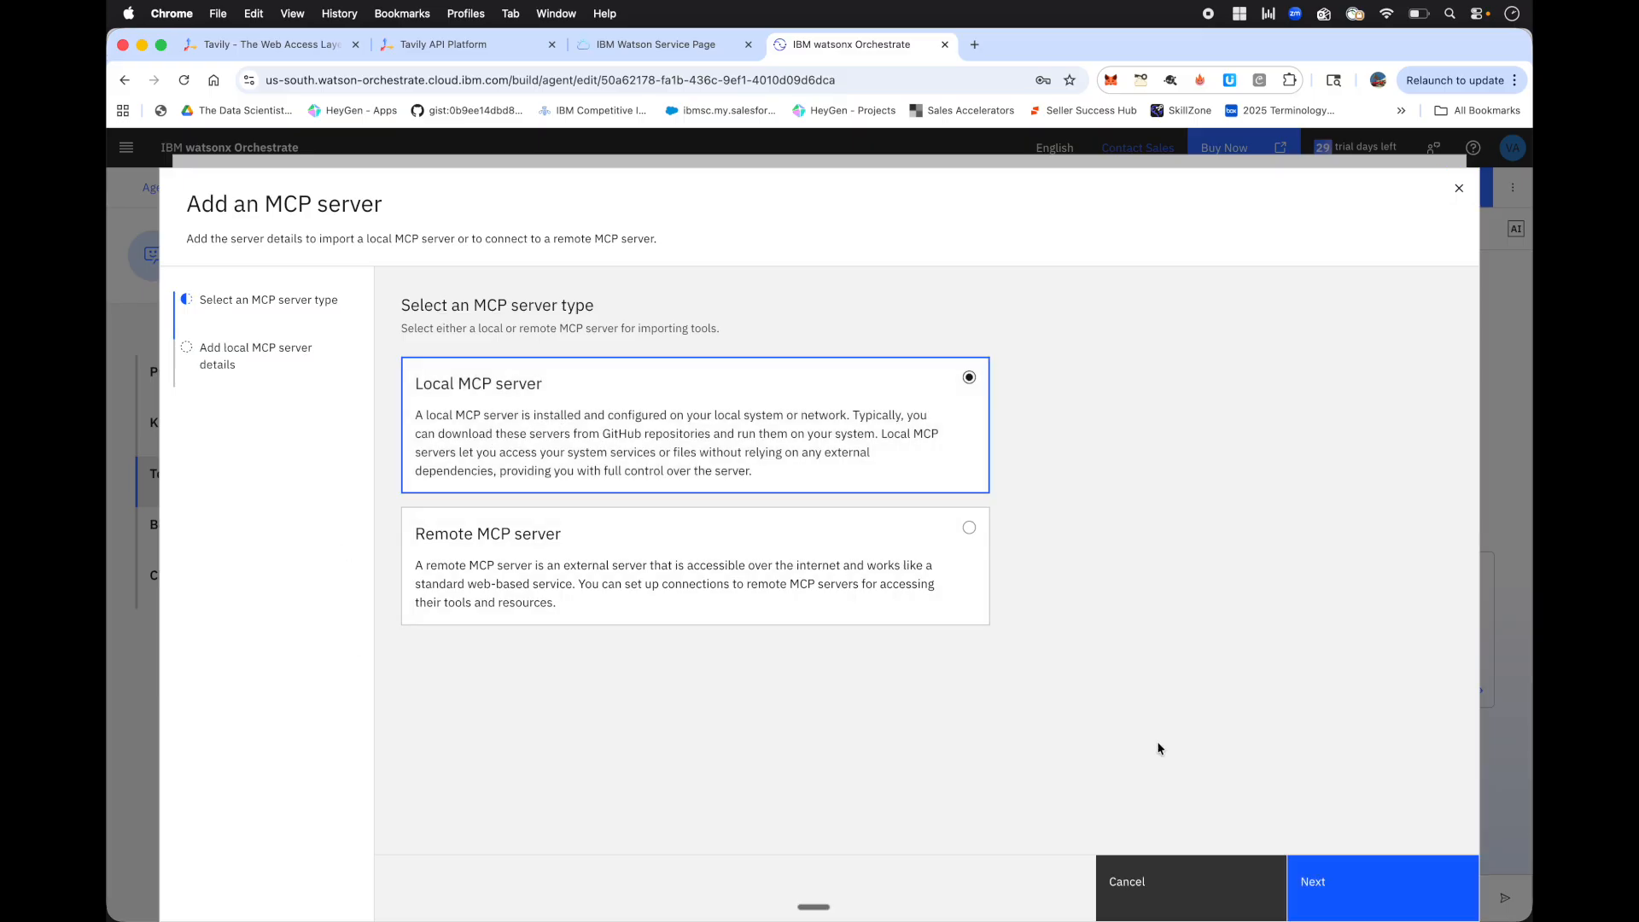
pyautogui.click(1347, 886)
pyautogui.click(481, 370)
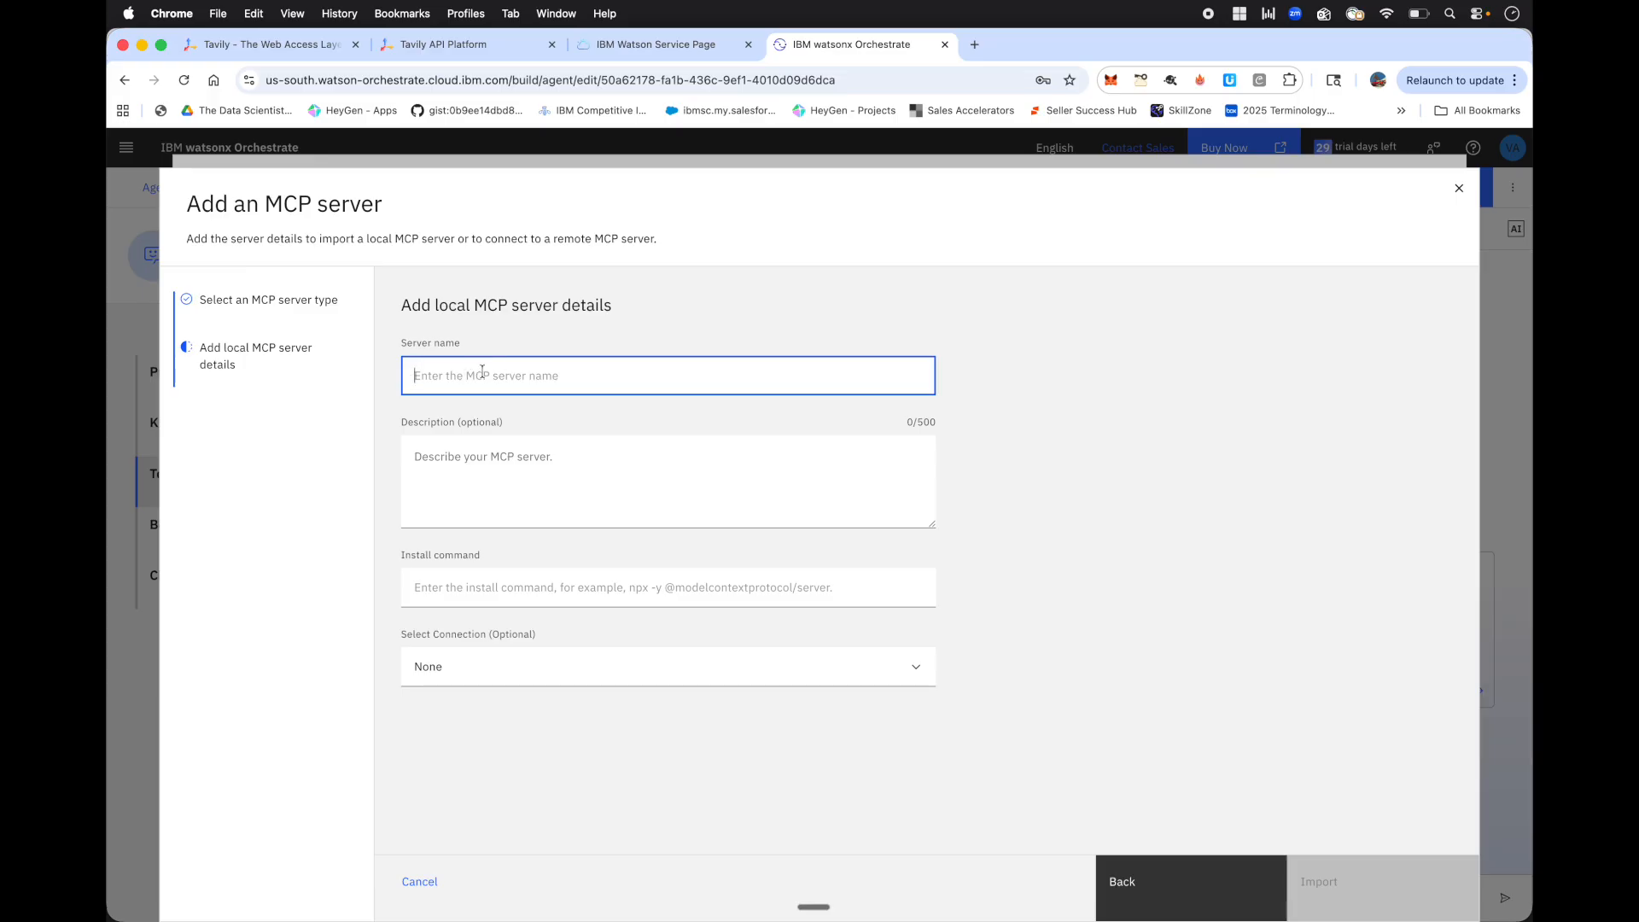
pyautogui.write('tavily')
pyautogui.click(526, 482)
pyautogui.write('T')
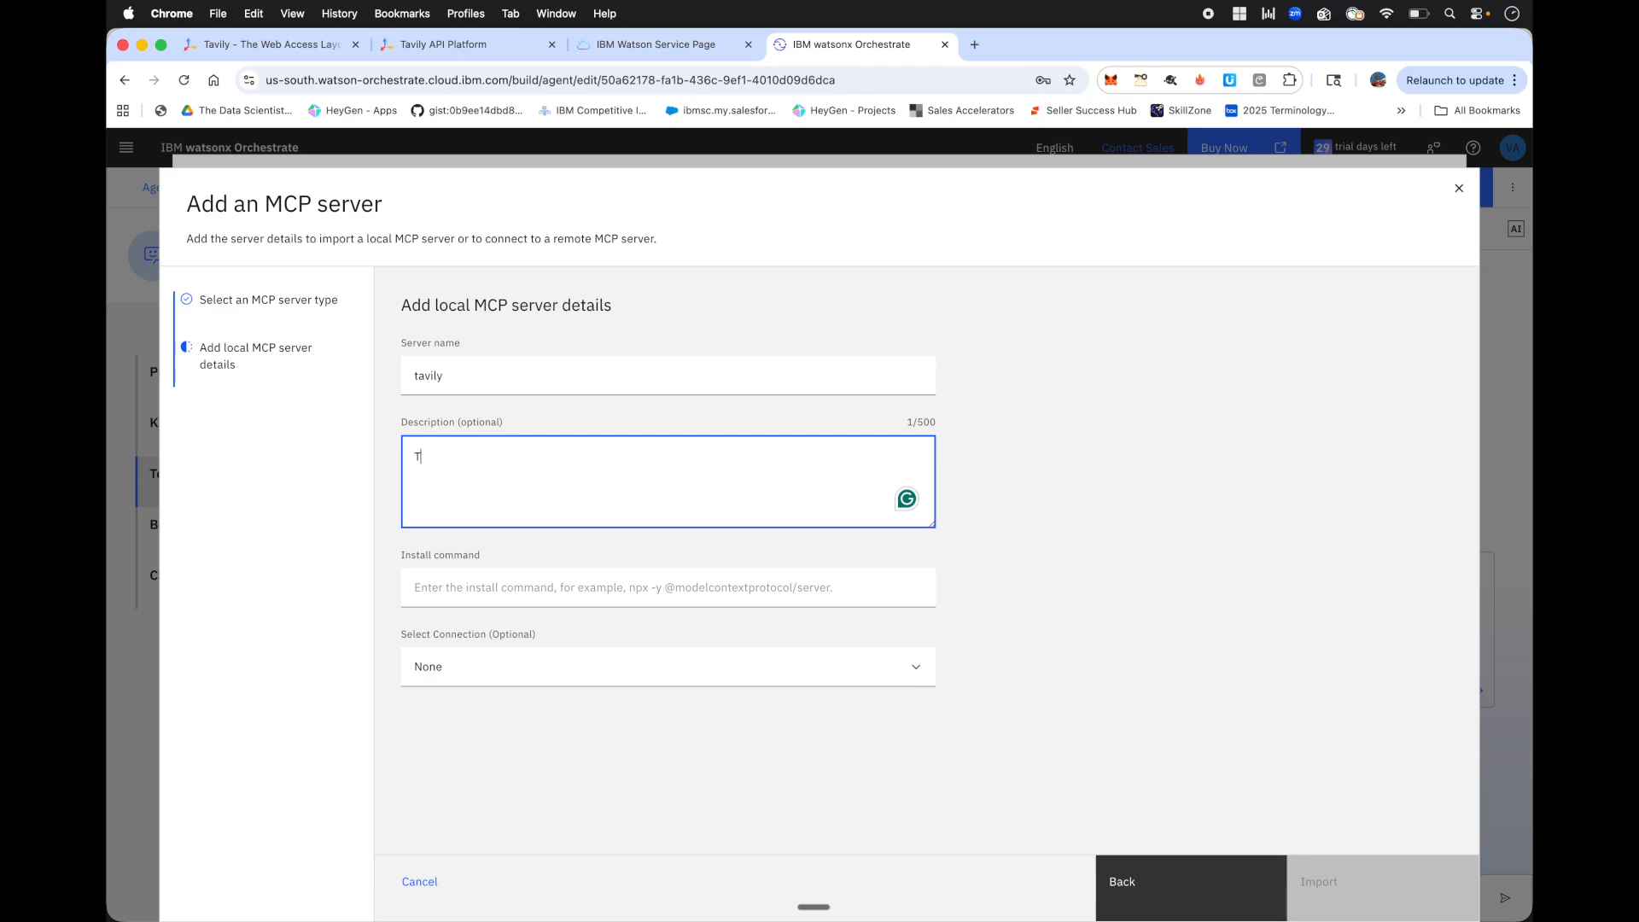
pyautogui.write('rao')
pyautogui.press('BackSpace')
pyautogui.press('BackSpace')
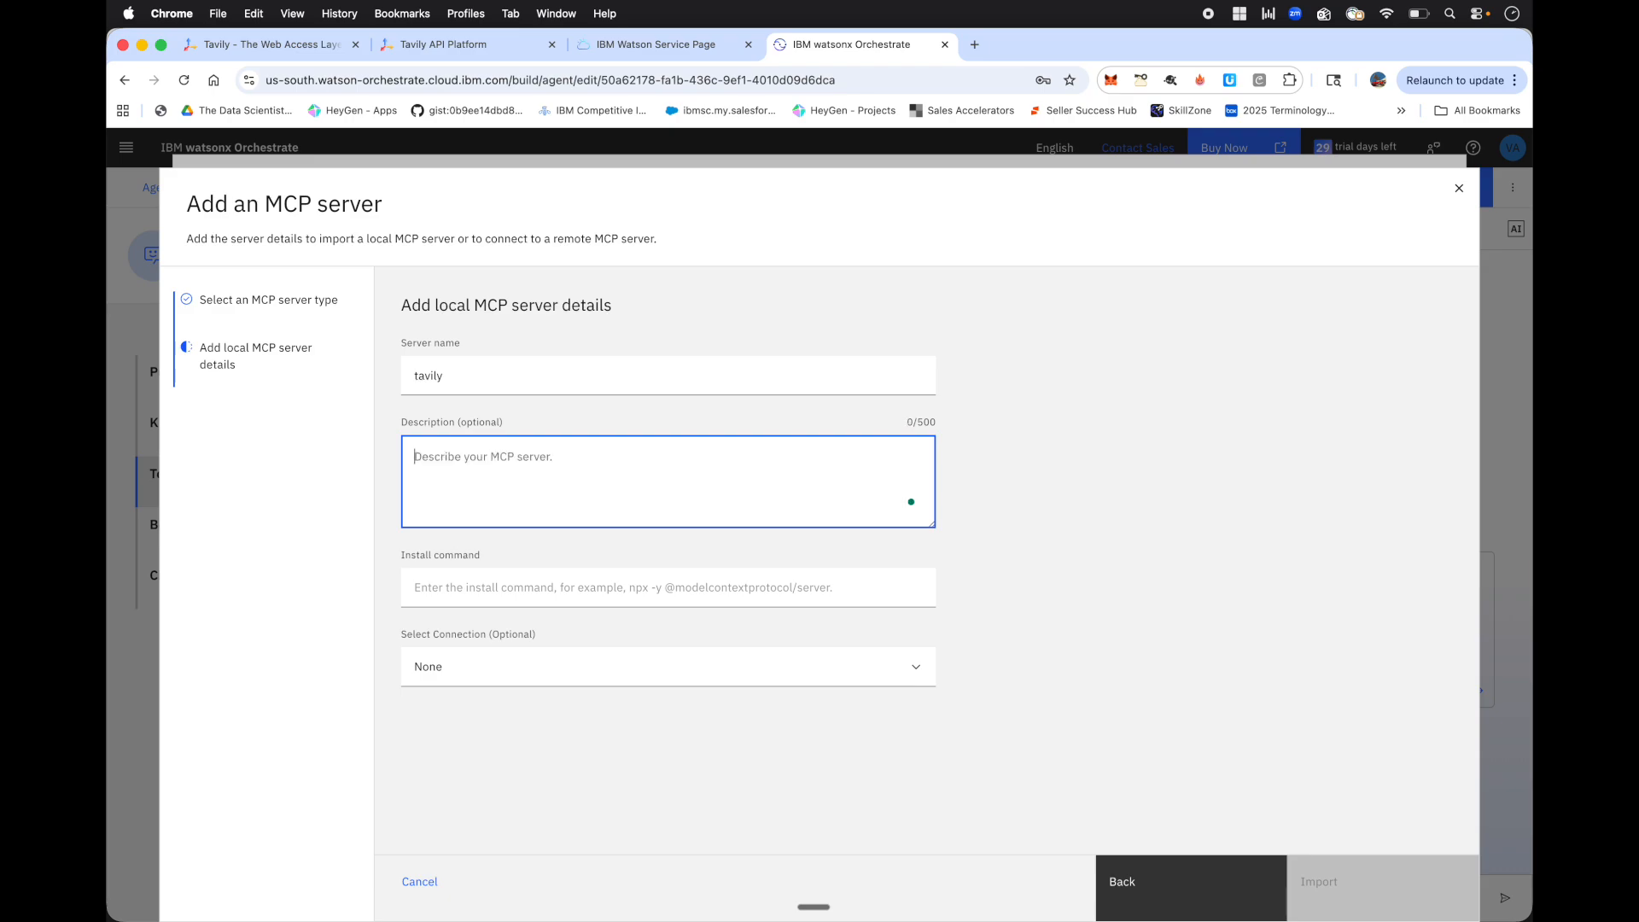
pyautogui.doubleClick(478, 373)
pyautogui.write('Tavily')
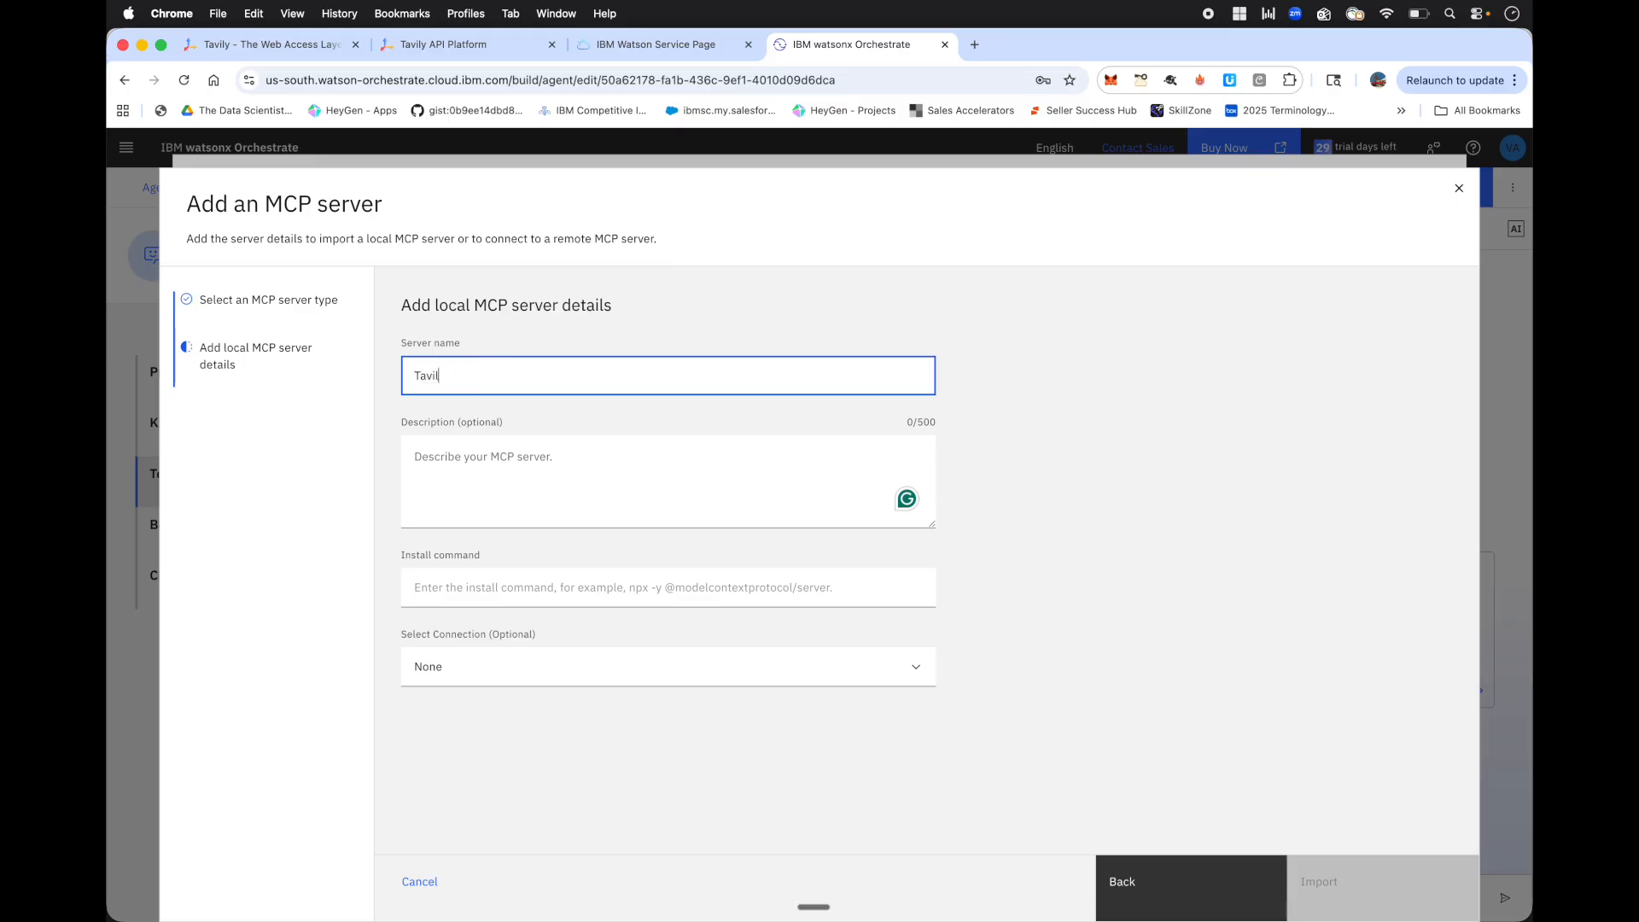
# Set the MCP server's description to "tavily server created for the Lab".
pyautogui.click(528, 463)
pyautogui.write('tavily serv')
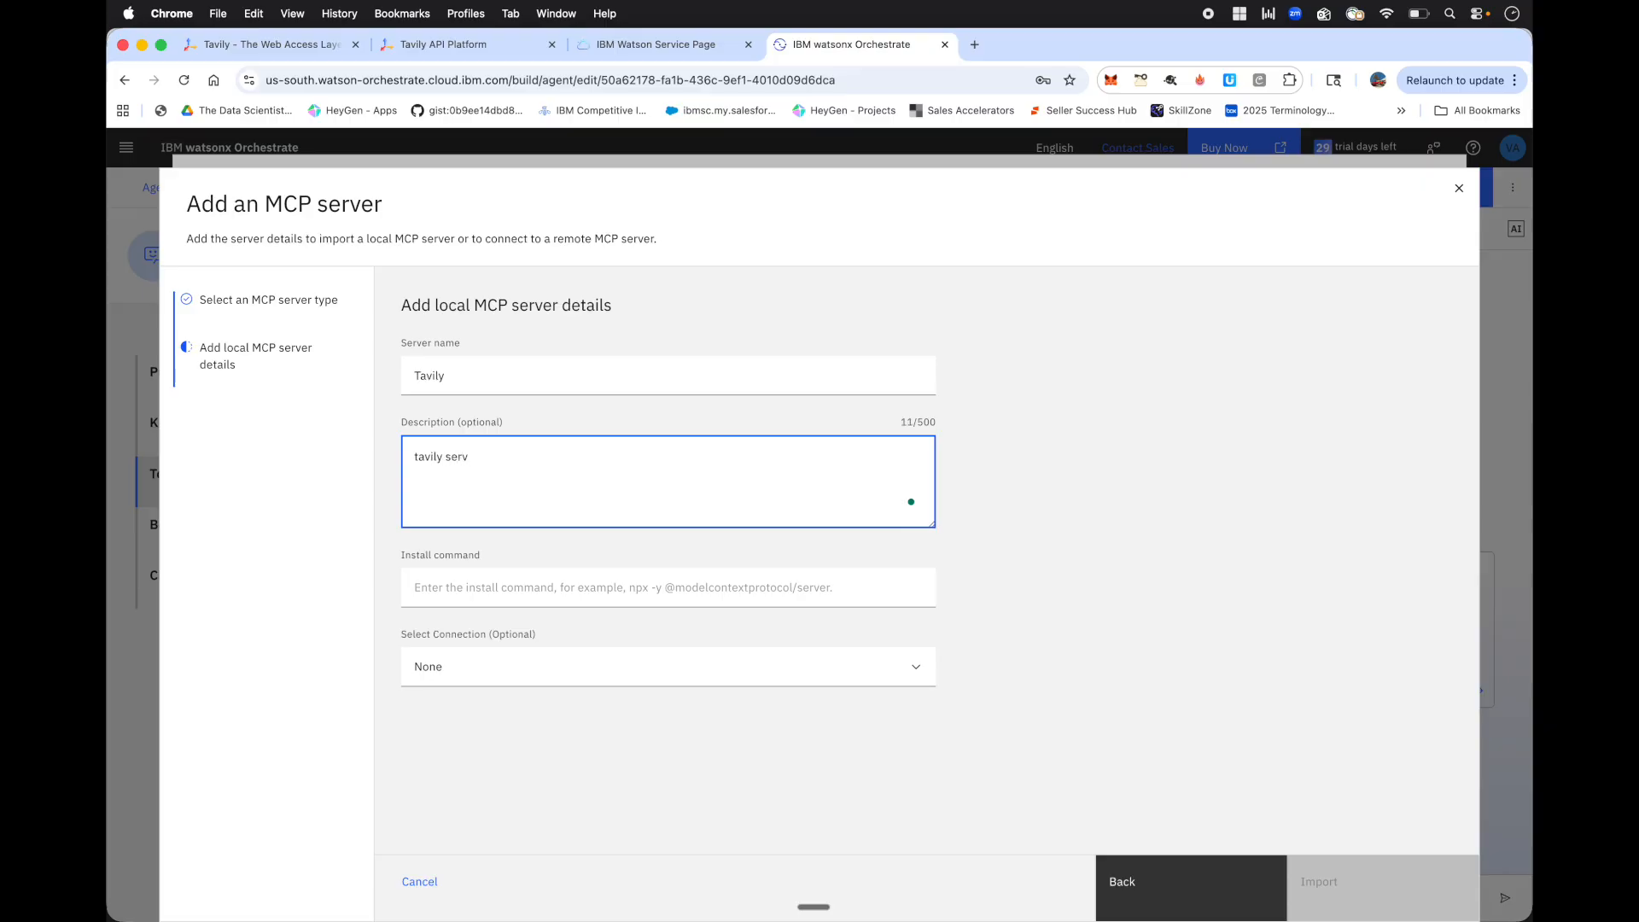
pyautogui.write('er ')
pyautogui.write('created for the ')
pyautogui.write('Lav')
pyautogui.click(499, 585)
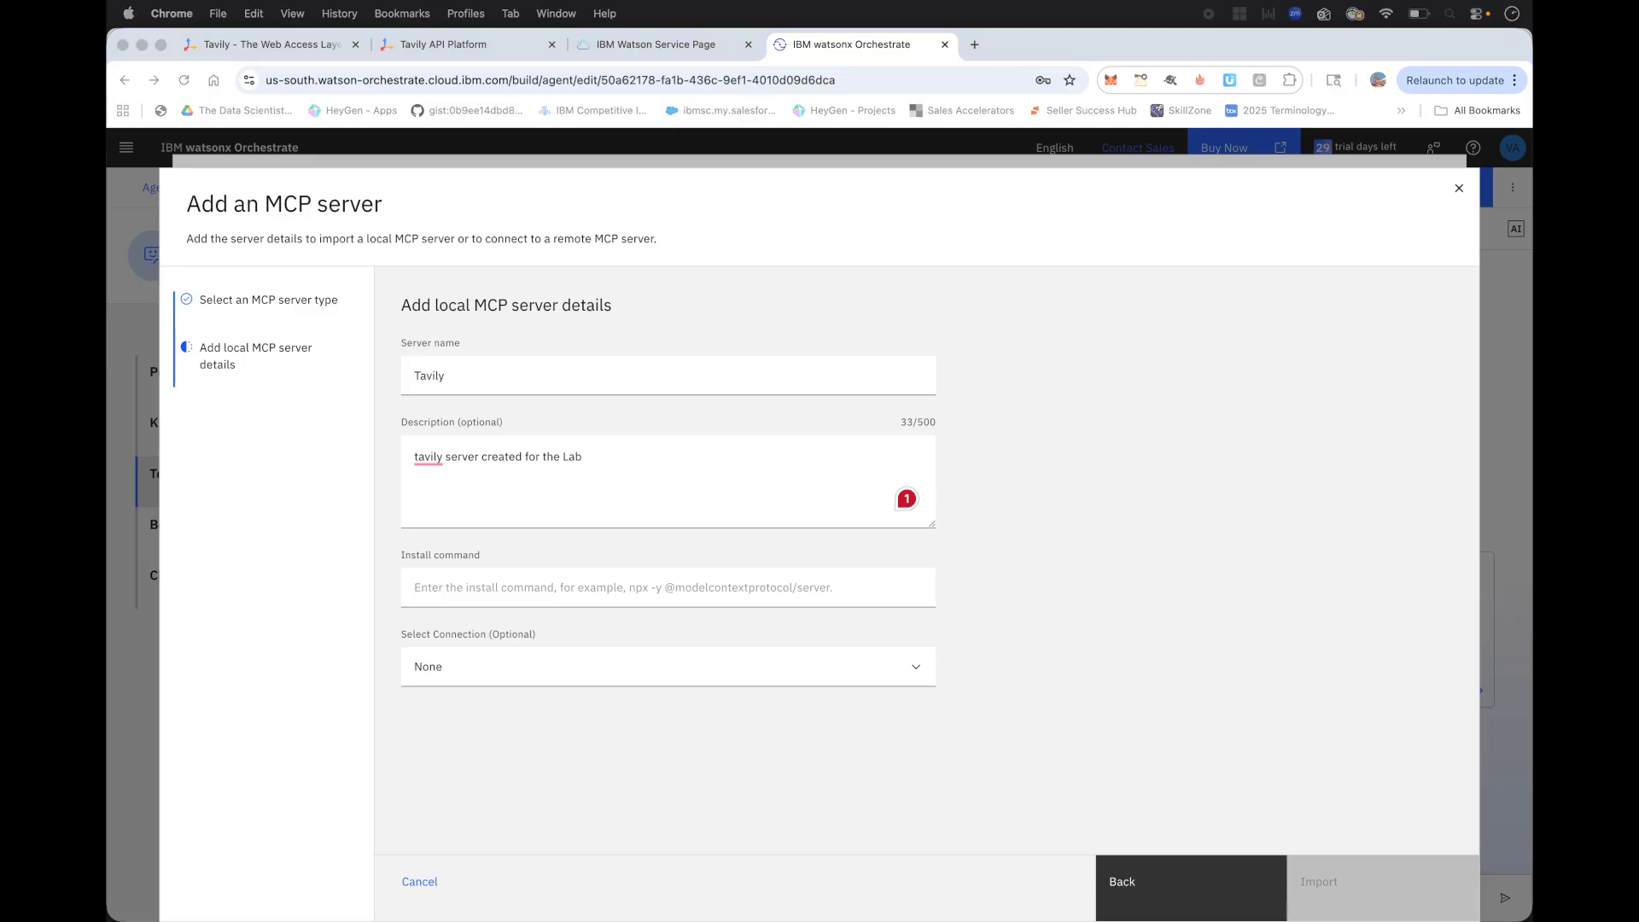
pyautogui.click(479, 601)
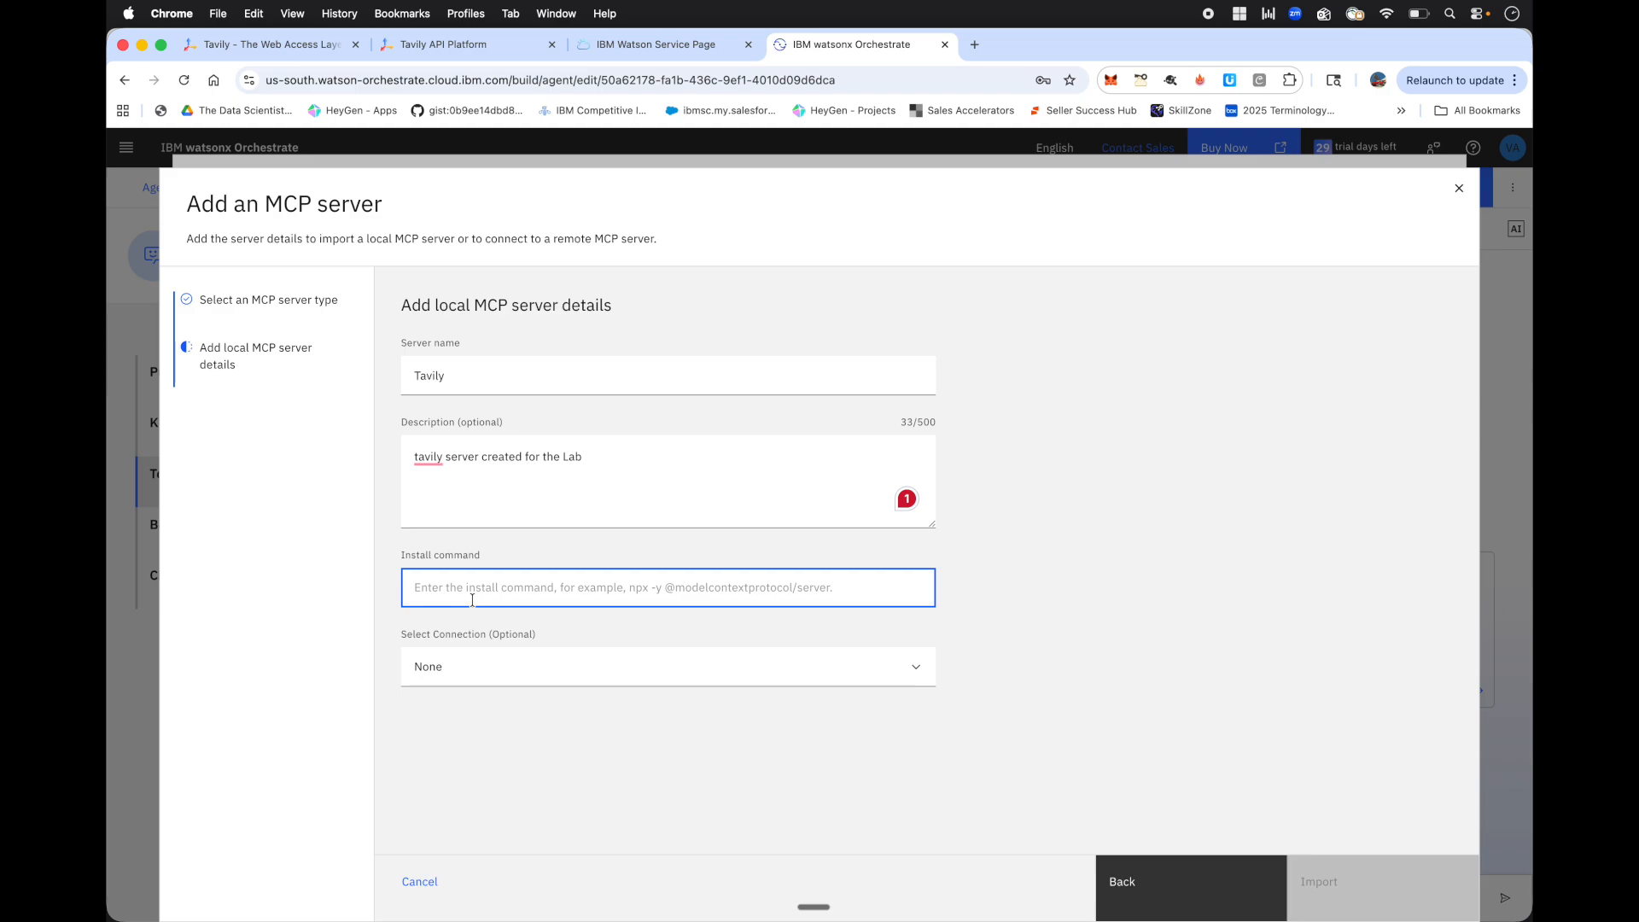
pyautogui.write('npx')
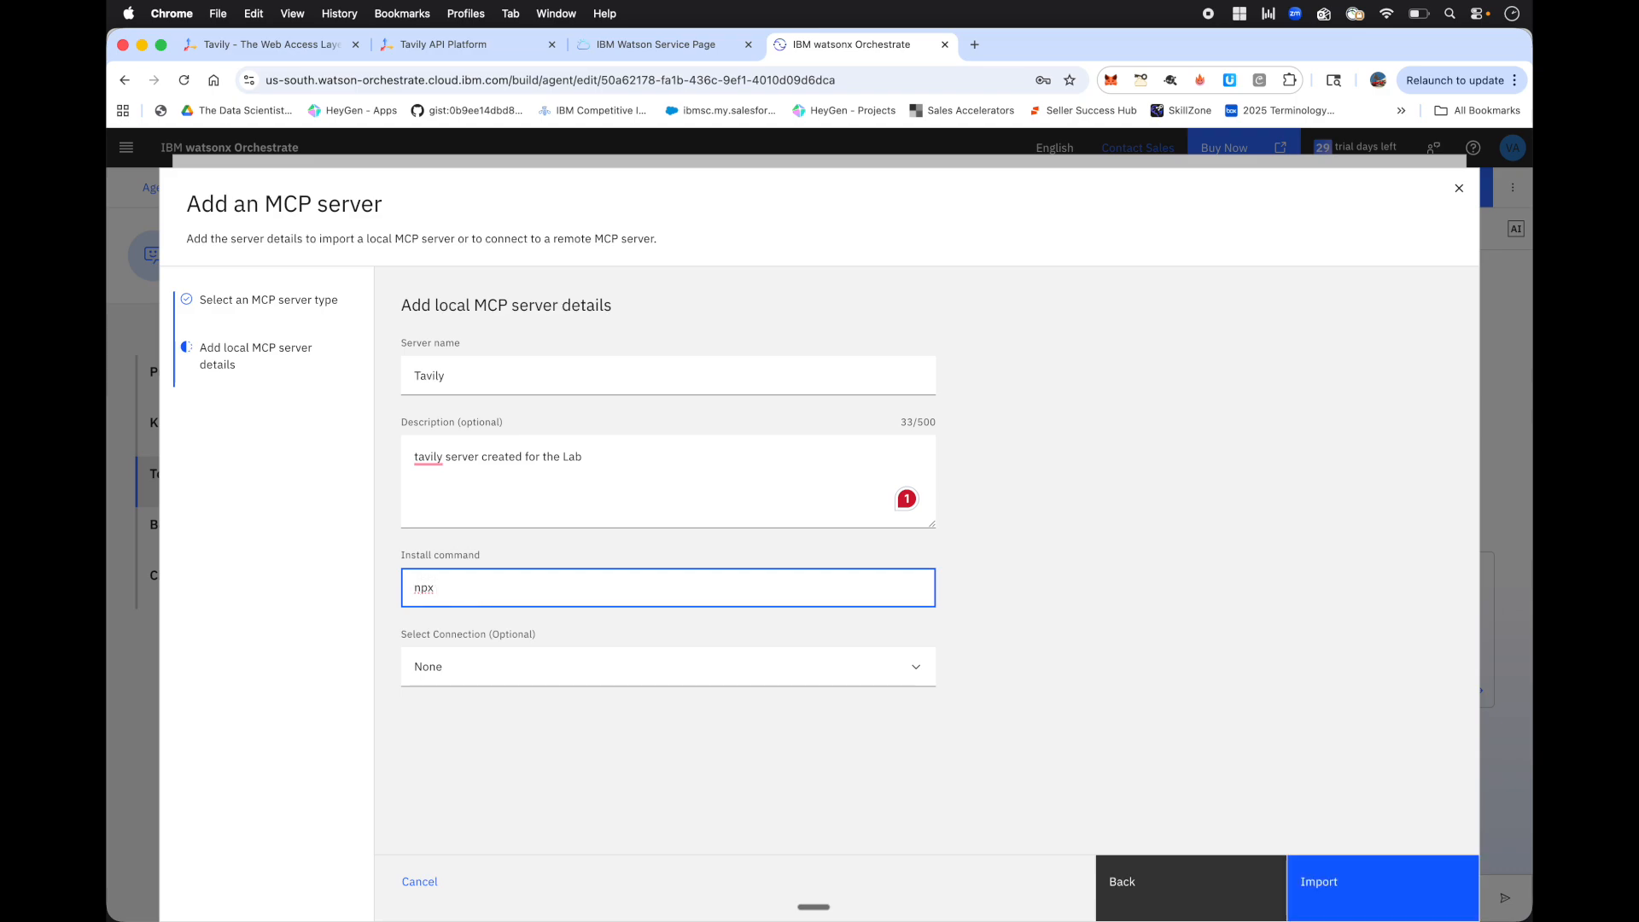
pyautogui.write(' -y tavily-mcp@0.1.3')
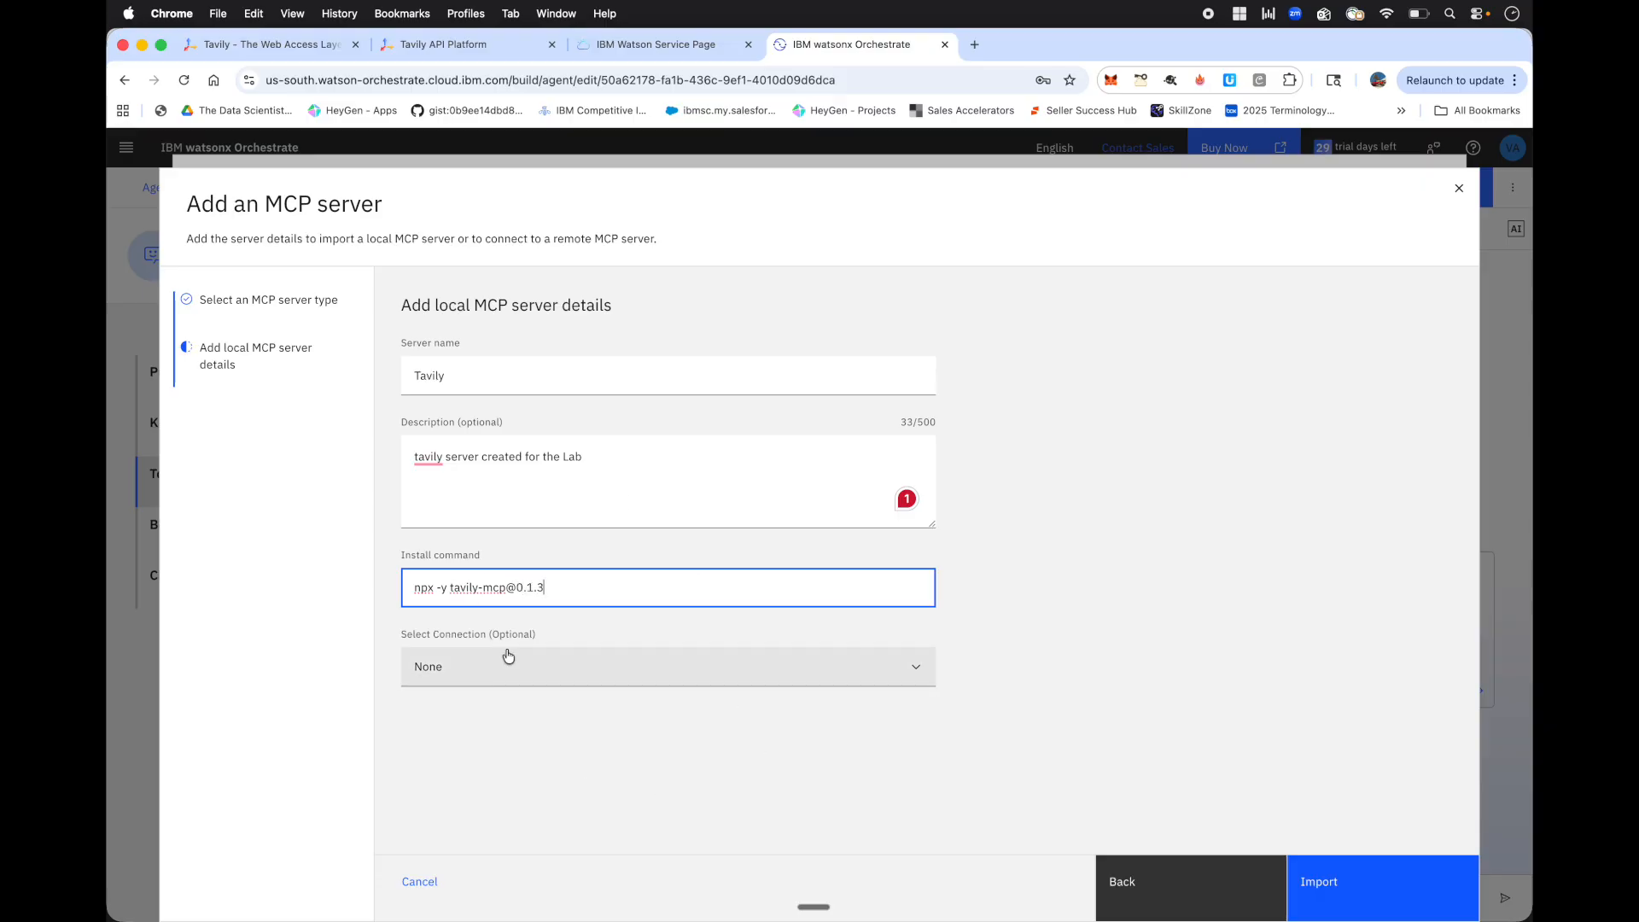
# Assign the Tavily For Demo connection to the server and import it under the name Tavily_Lab.
pyautogui.click(664, 658)
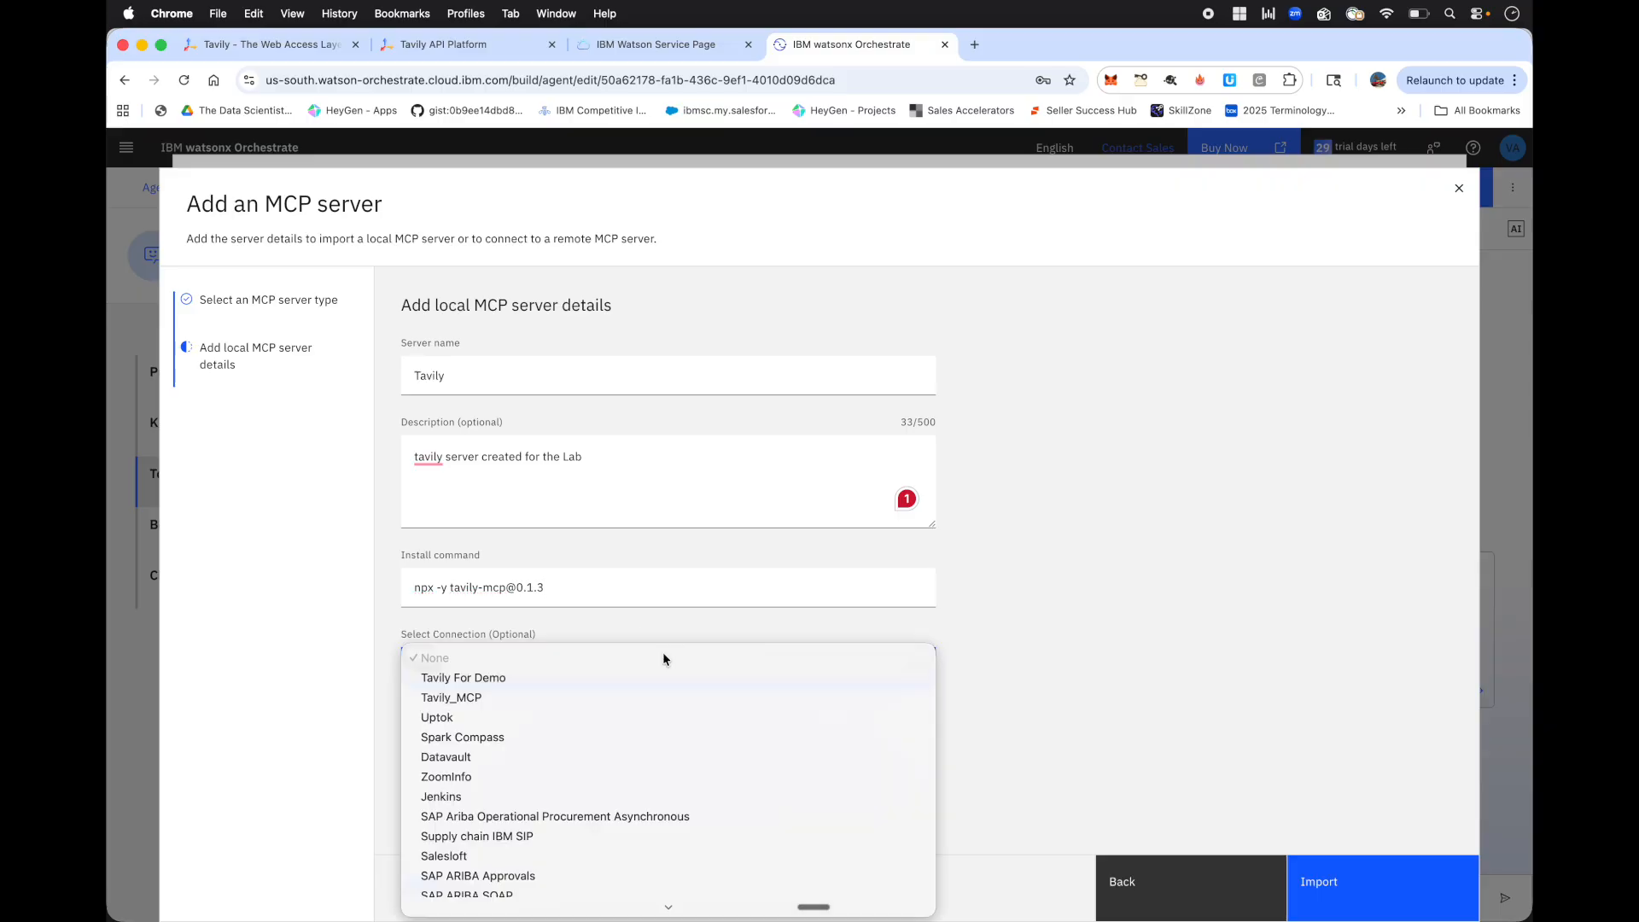
pyautogui.click(504, 679)
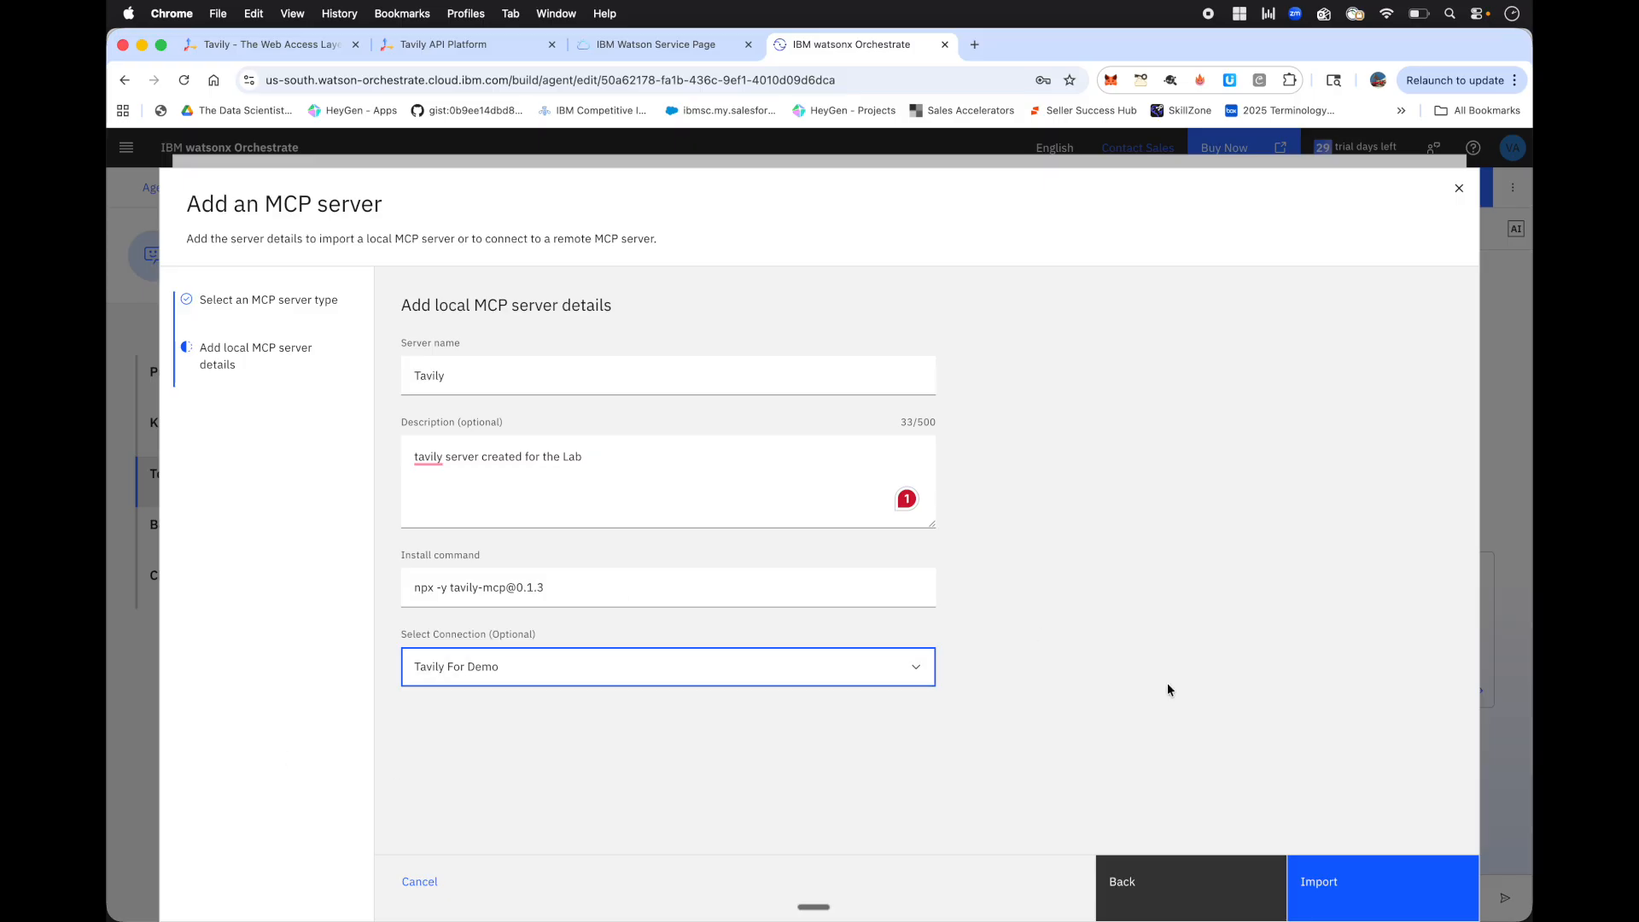
pyautogui.click(1334, 898)
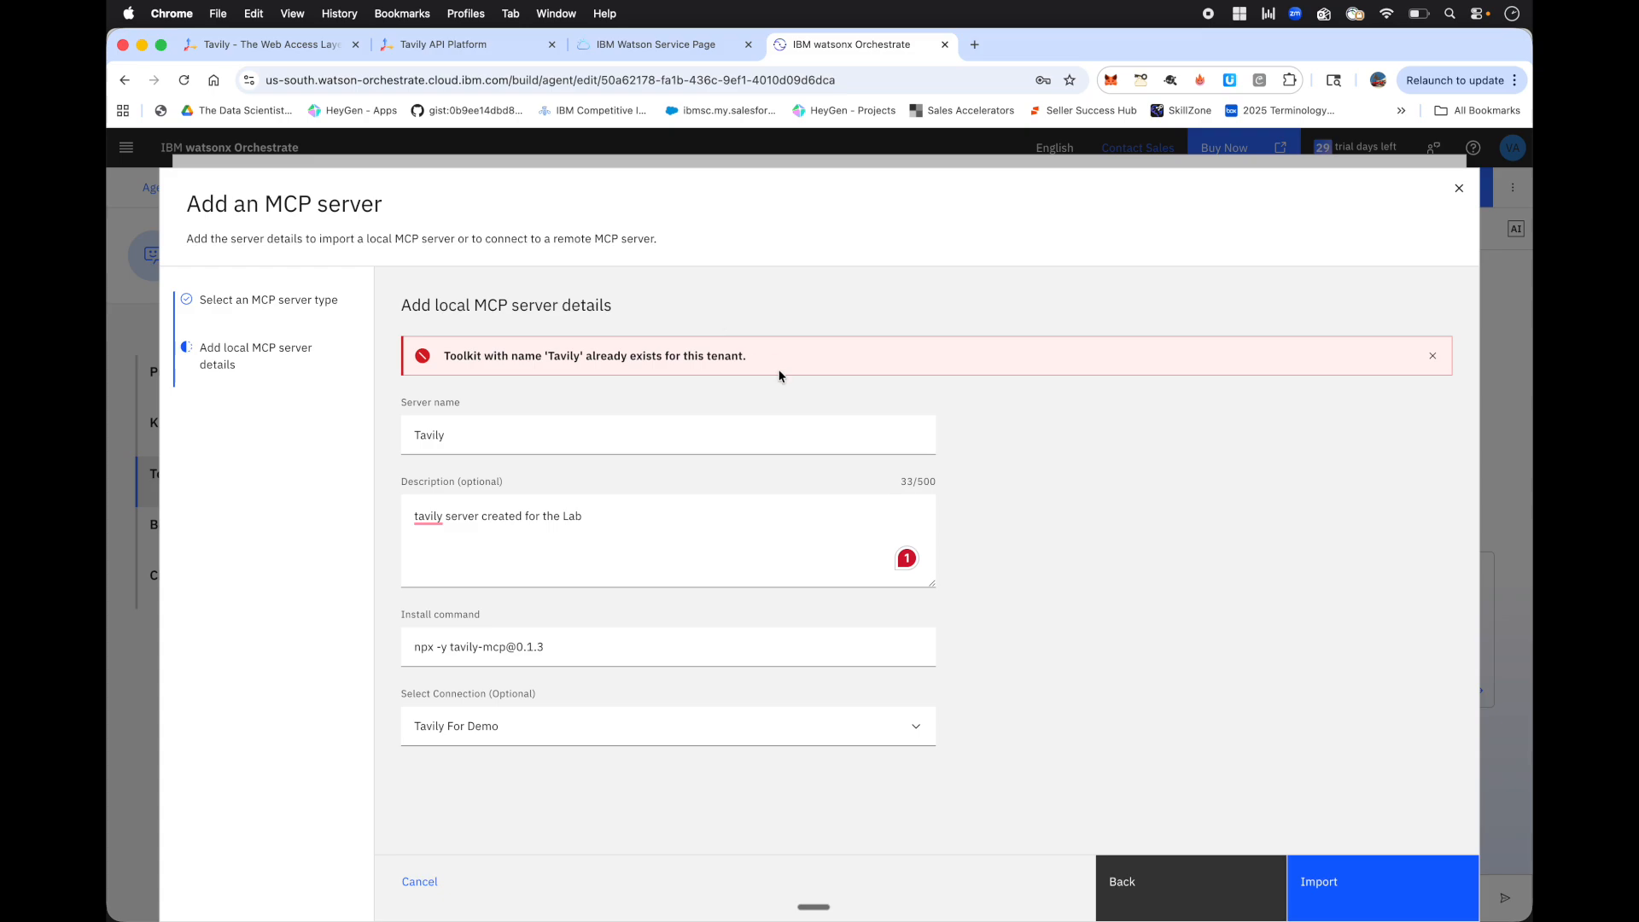
pyautogui.click(532, 439)
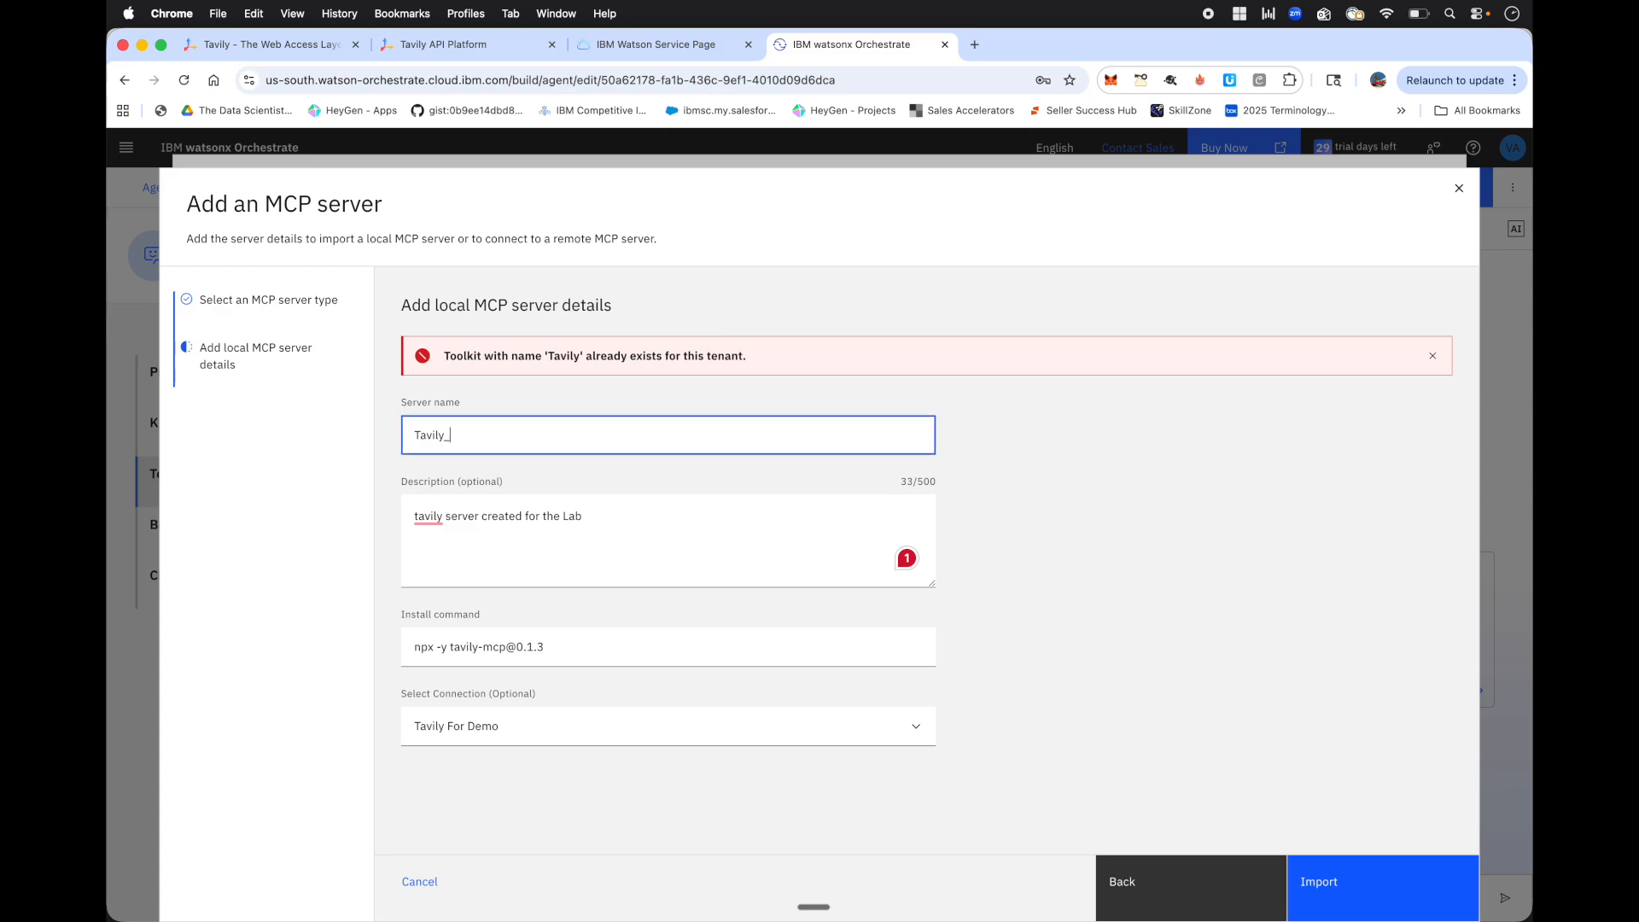
pyautogui.click(1369, 875)
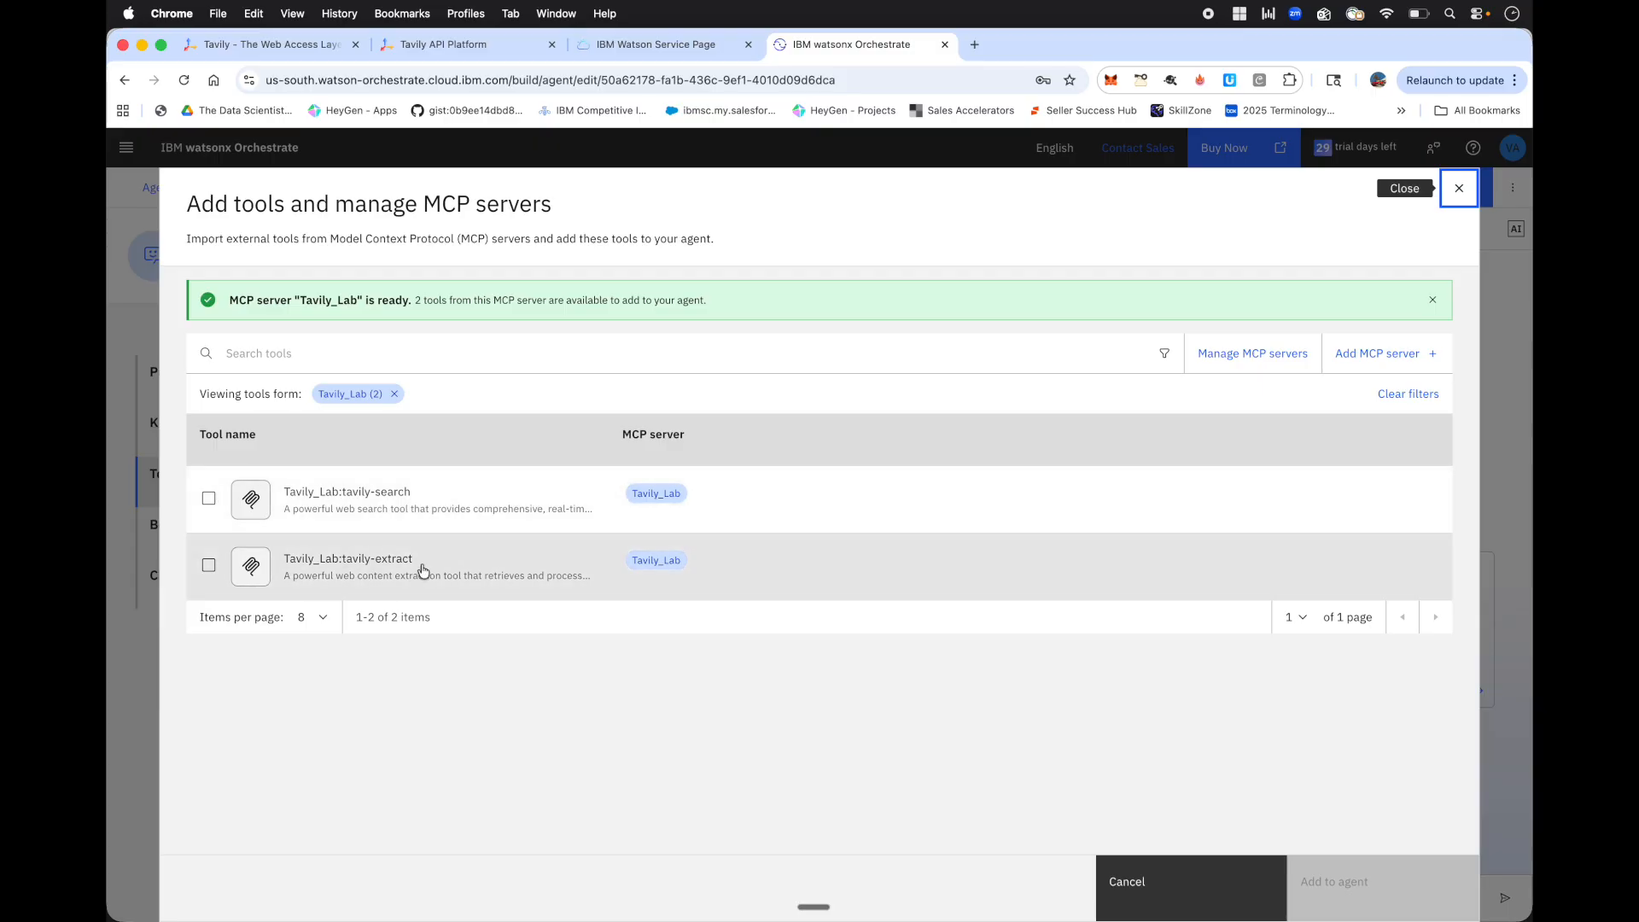
# Add the tavily-search tool from the Tavily_Lab server to the agent.
pyautogui.click(208, 499)
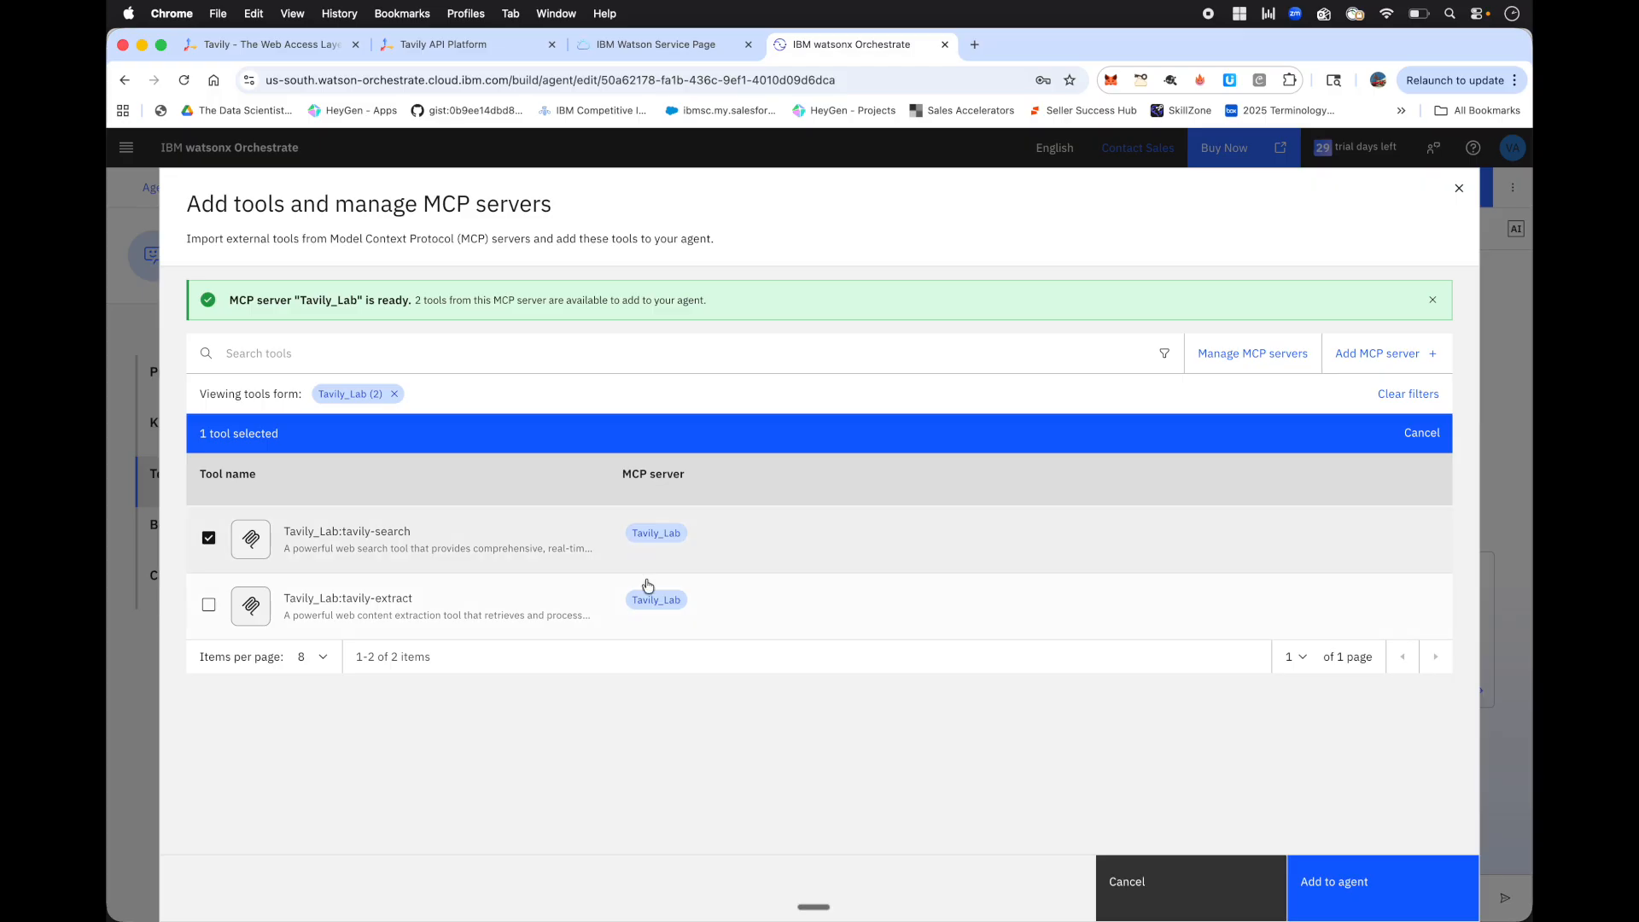
pyautogui.click(1354, 886)
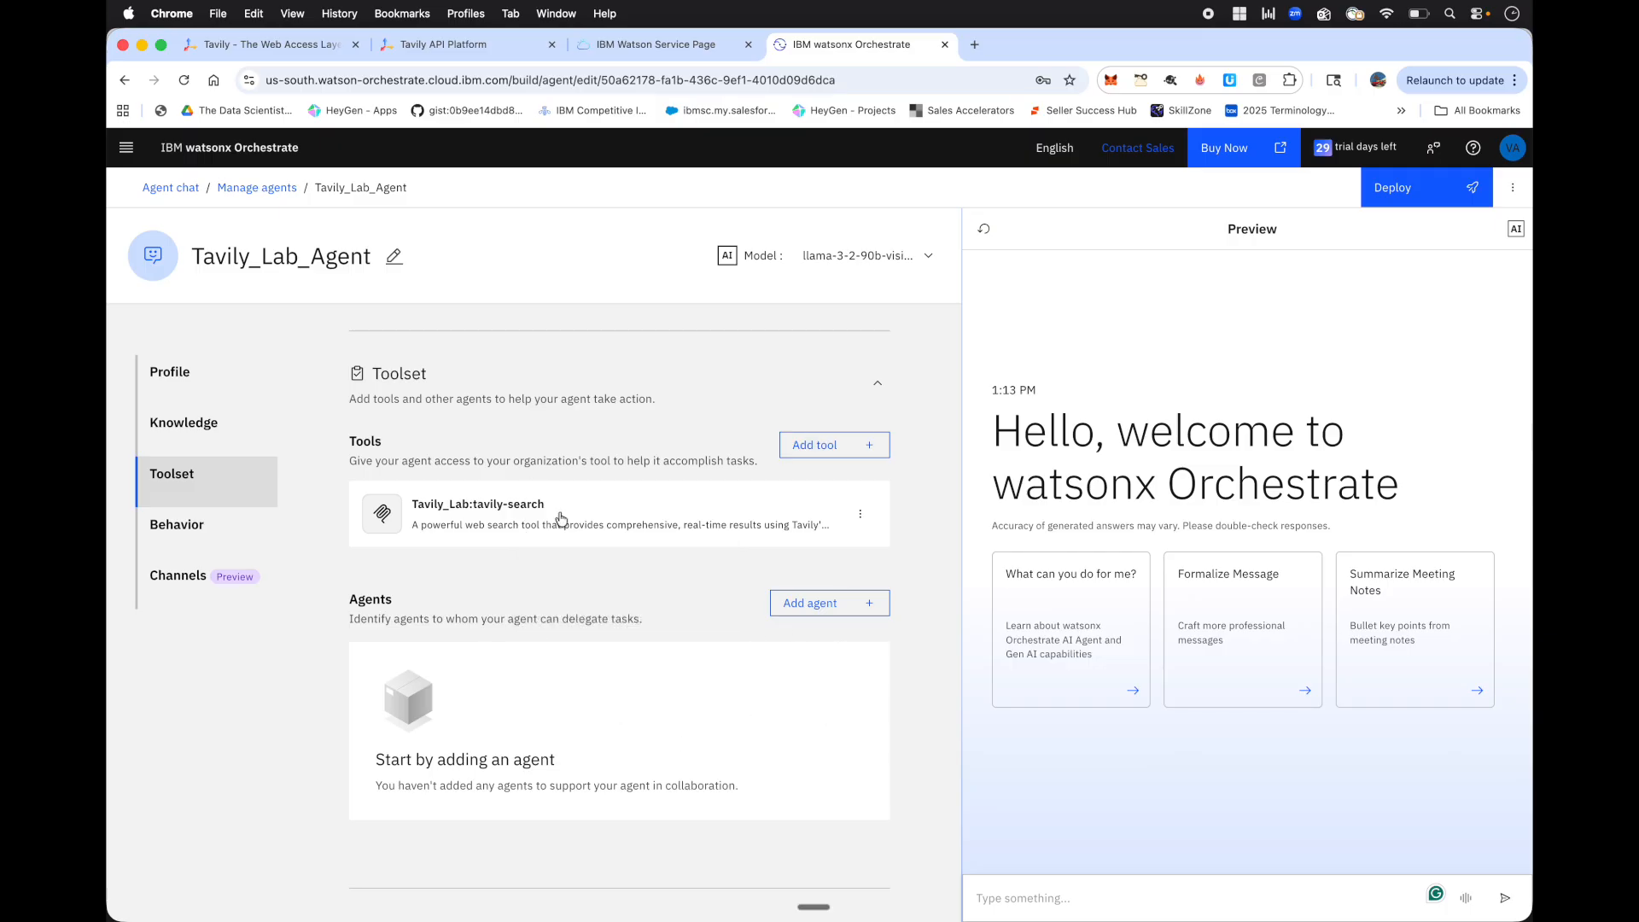
# Examine the overview and parameters of the agent's tavily-search tool, leaving its details unedited.
pyautogui.click(860, 513)
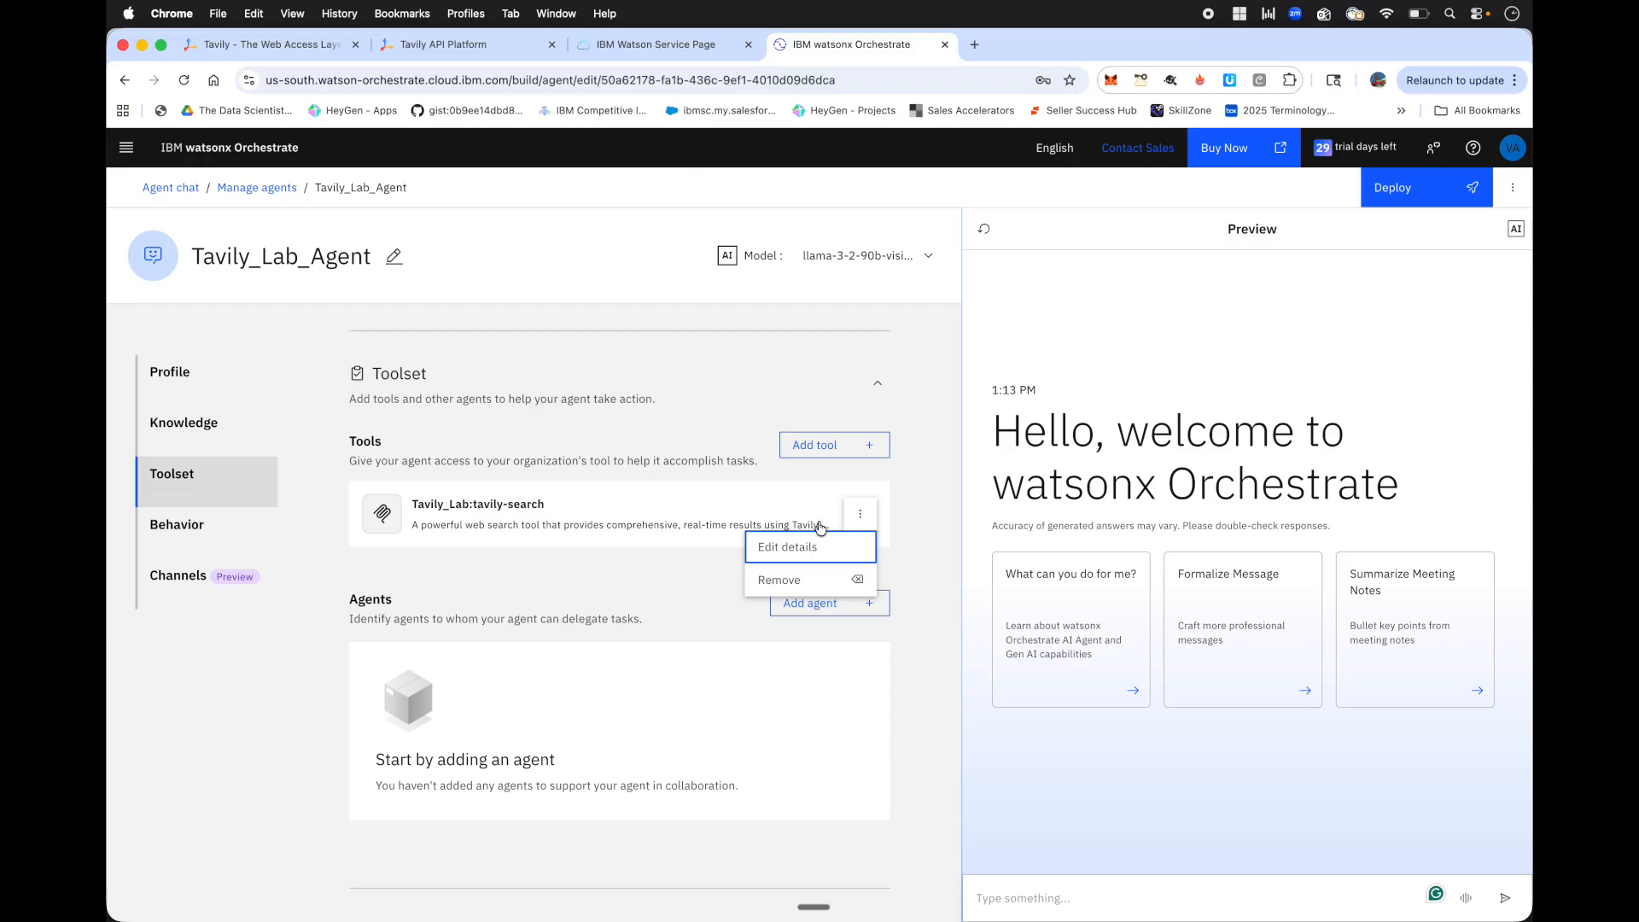
pyautogui.click(797, 547)
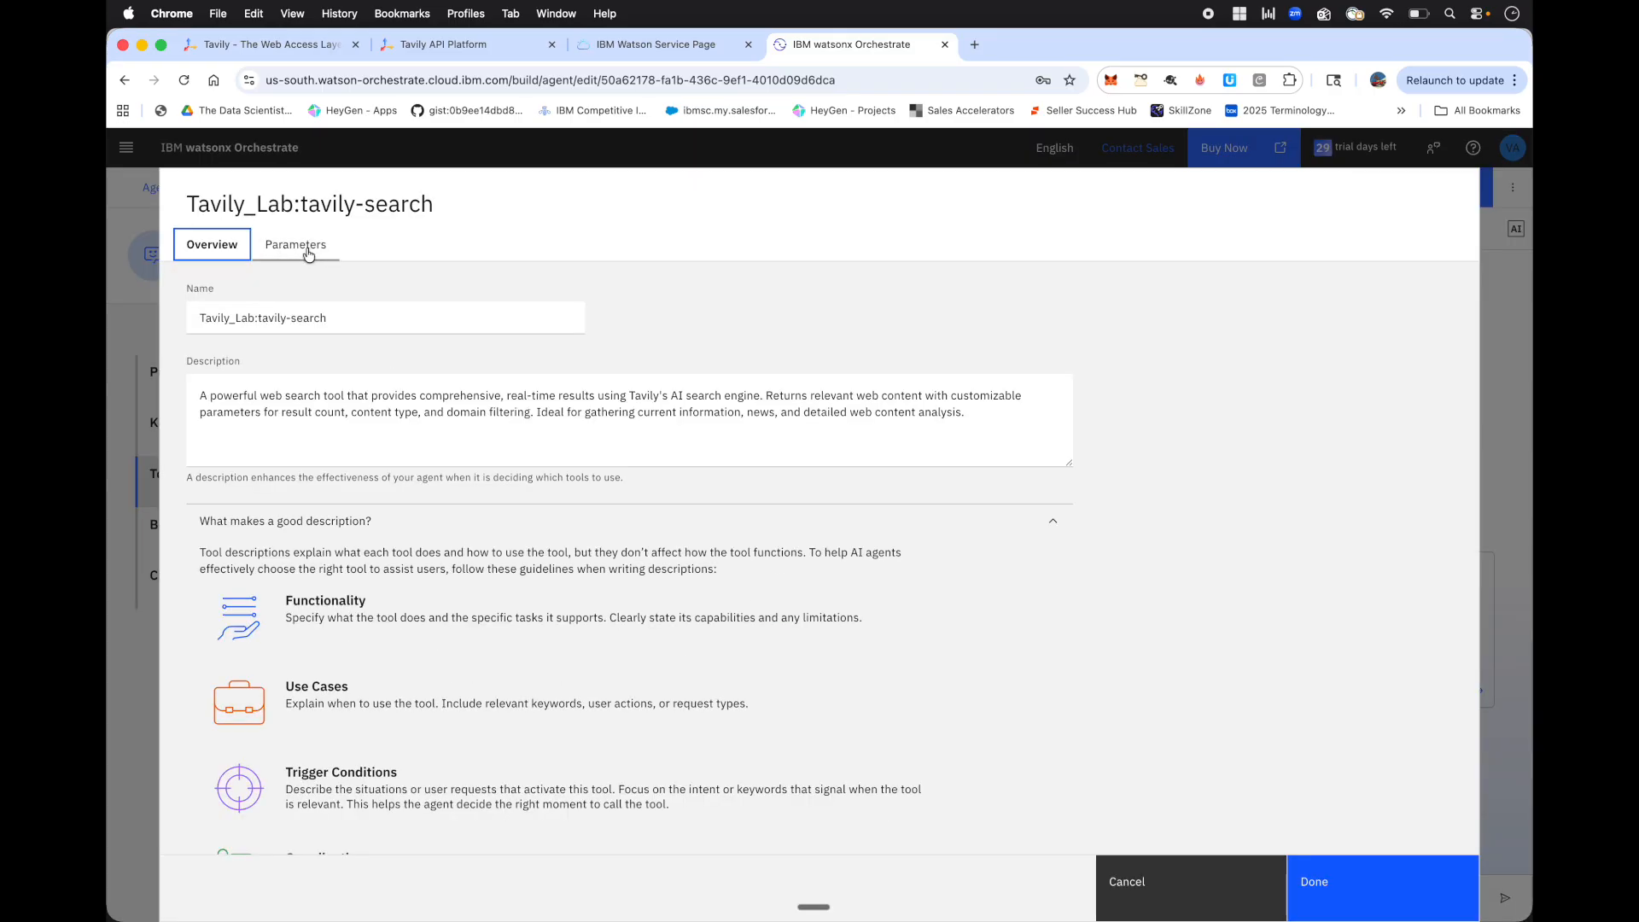
pyautogui.scroll(-2, 411, 658)
pyautogui.scroll(2, 412, 658)
pyautogui.click(298, 243)
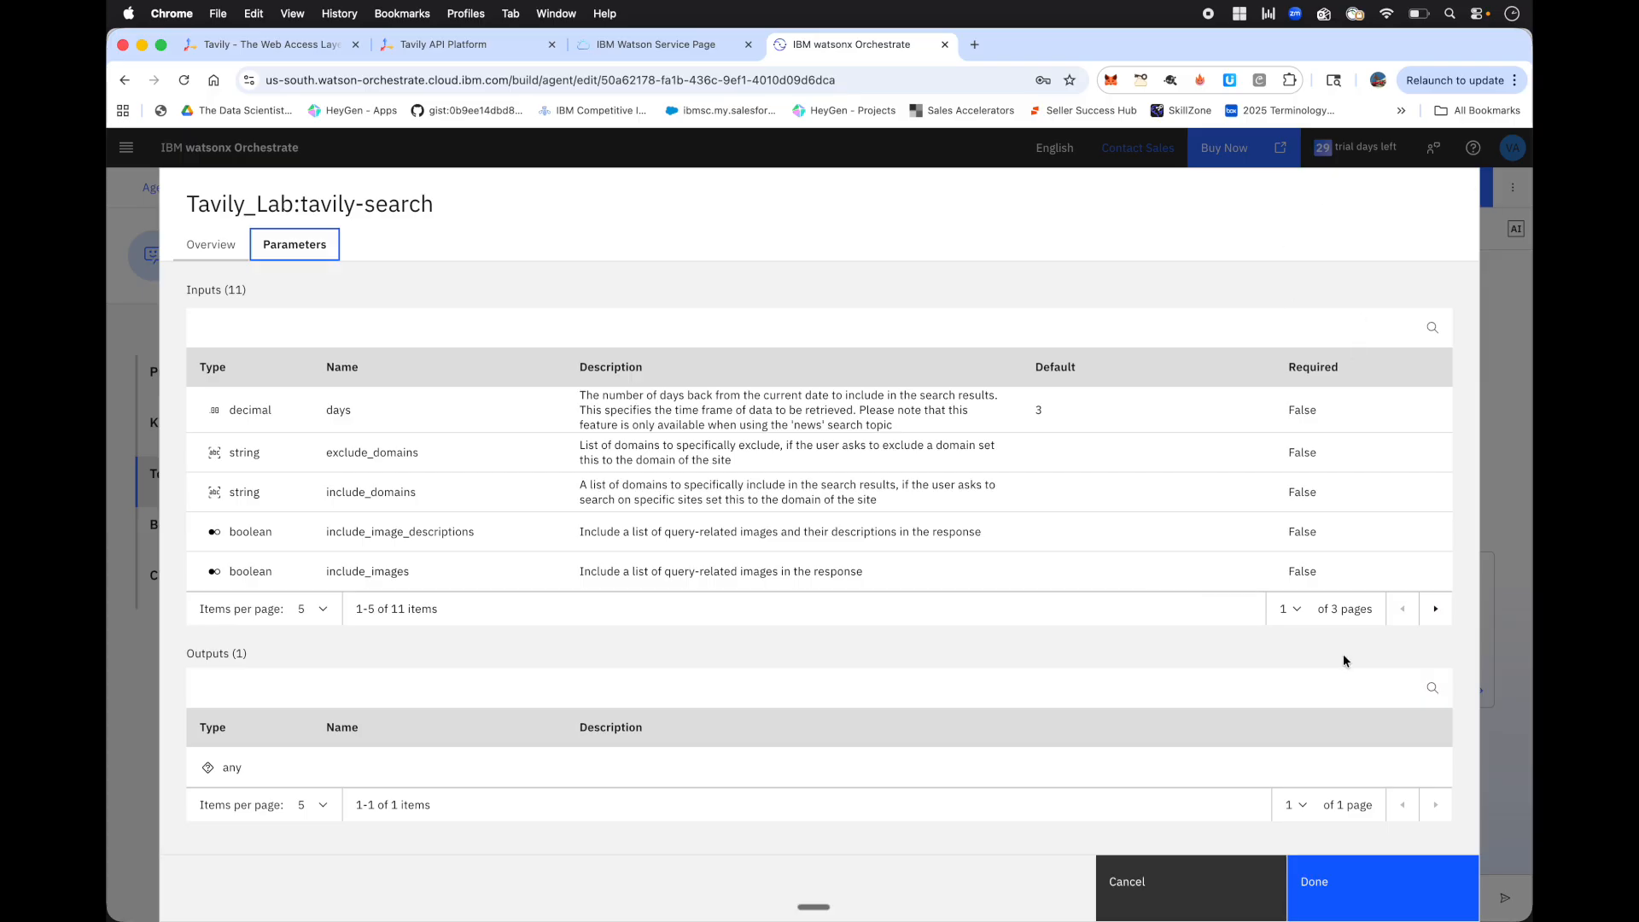
pyautogui.click(1131, 879)
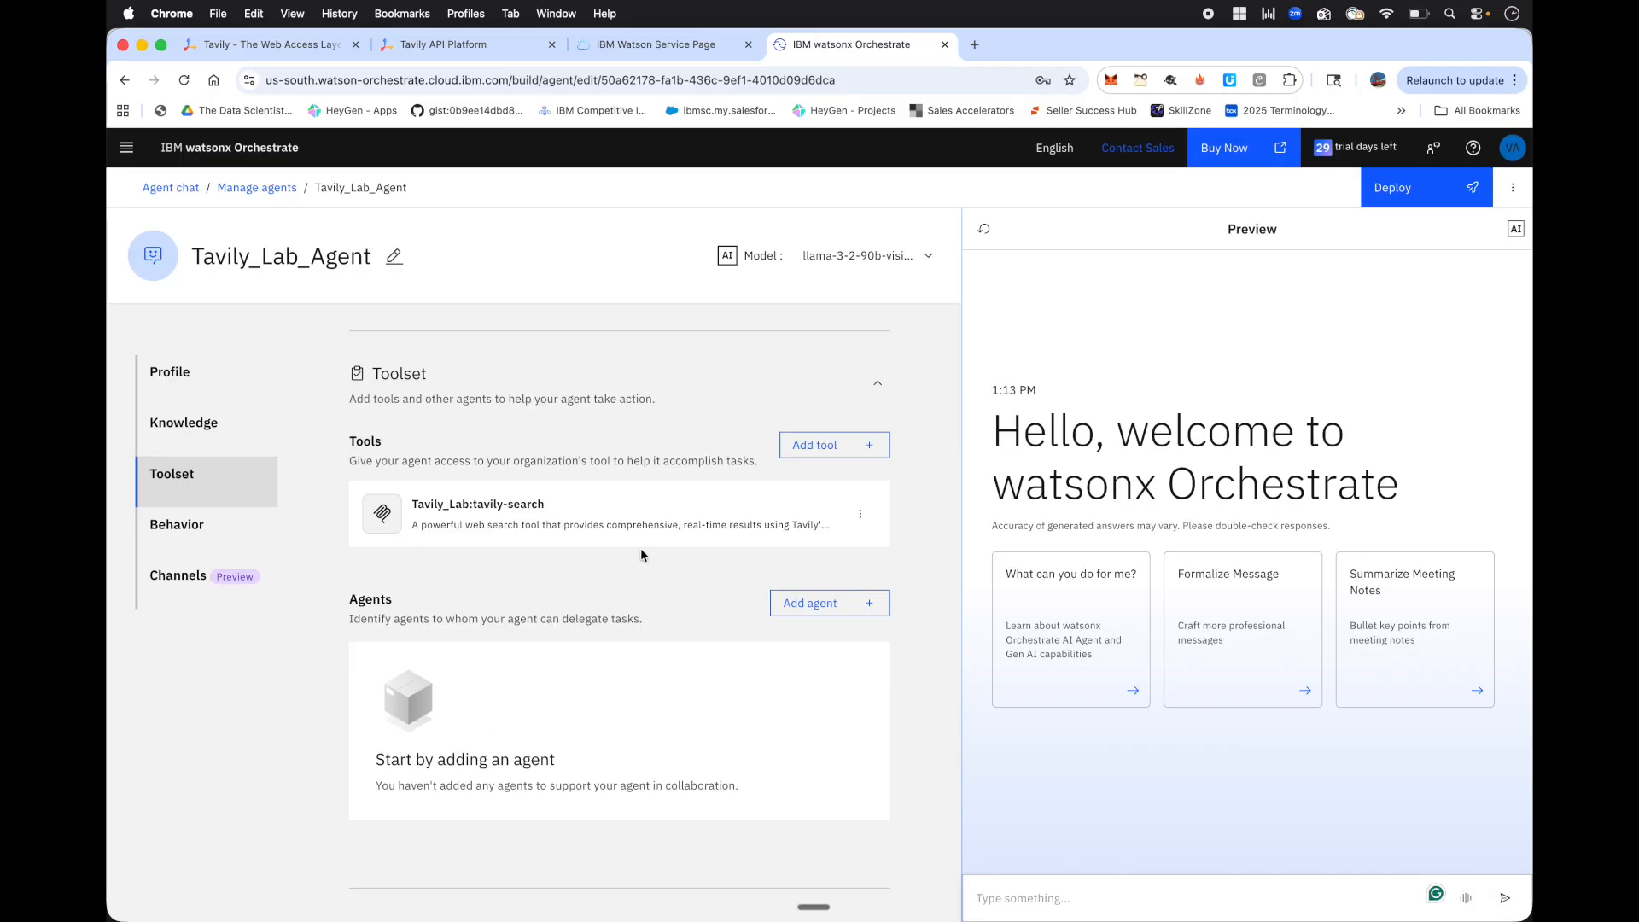
# Review the details of the Tavily_Lab server among the managed MCP servers and return to the agent's toolset.
pyautogui.click(821, 447)
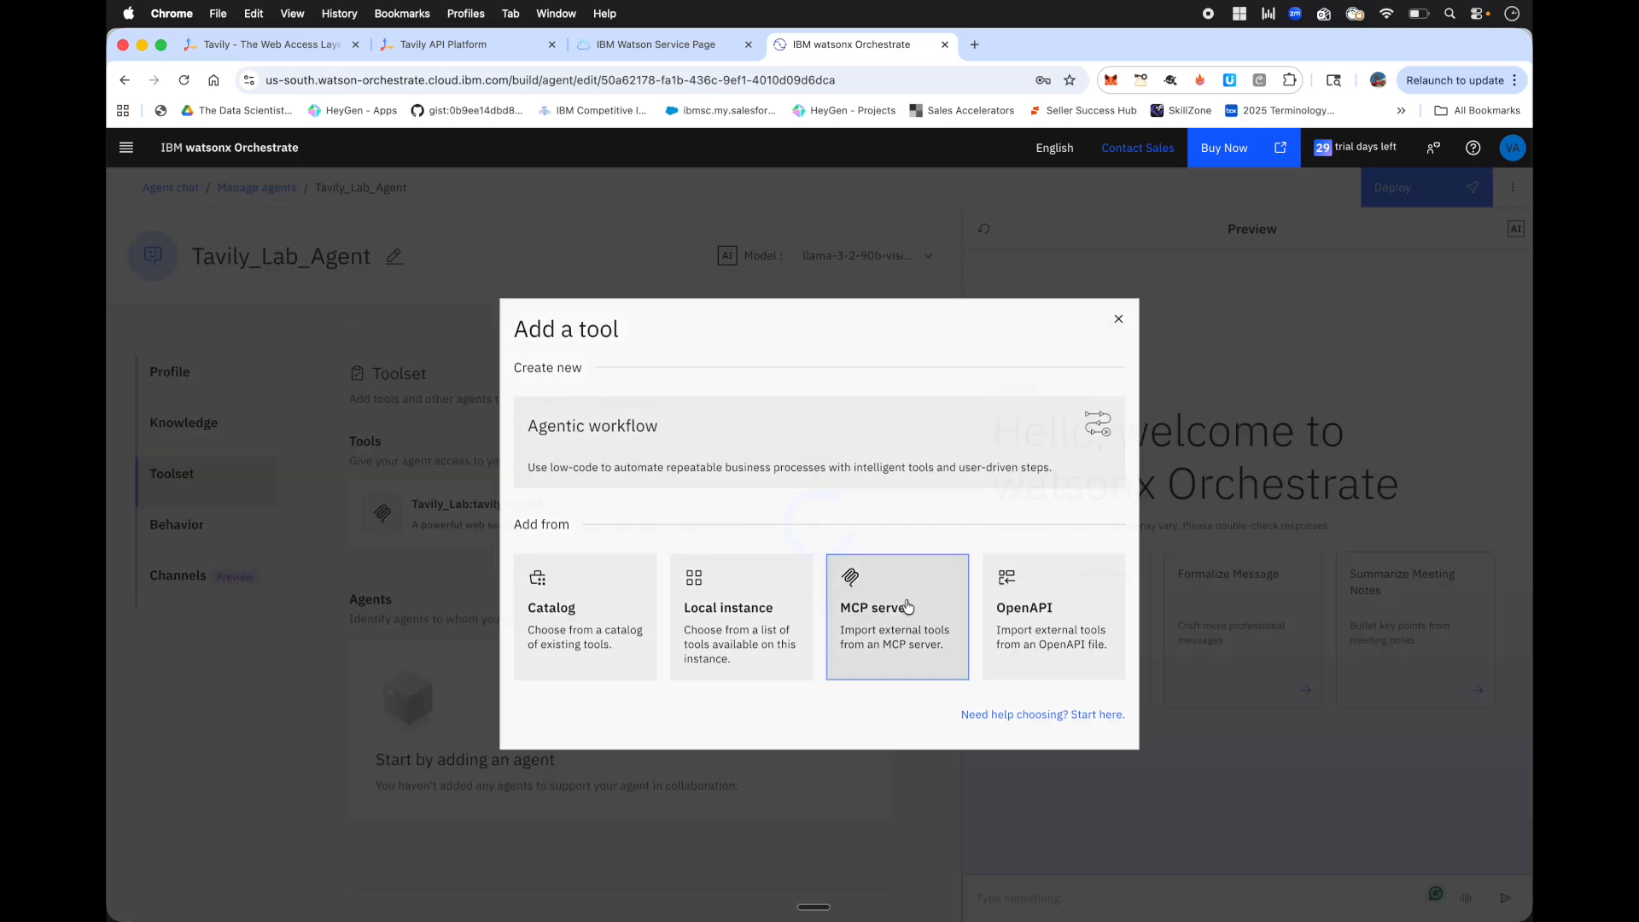
pyautogui.click(962, 671)
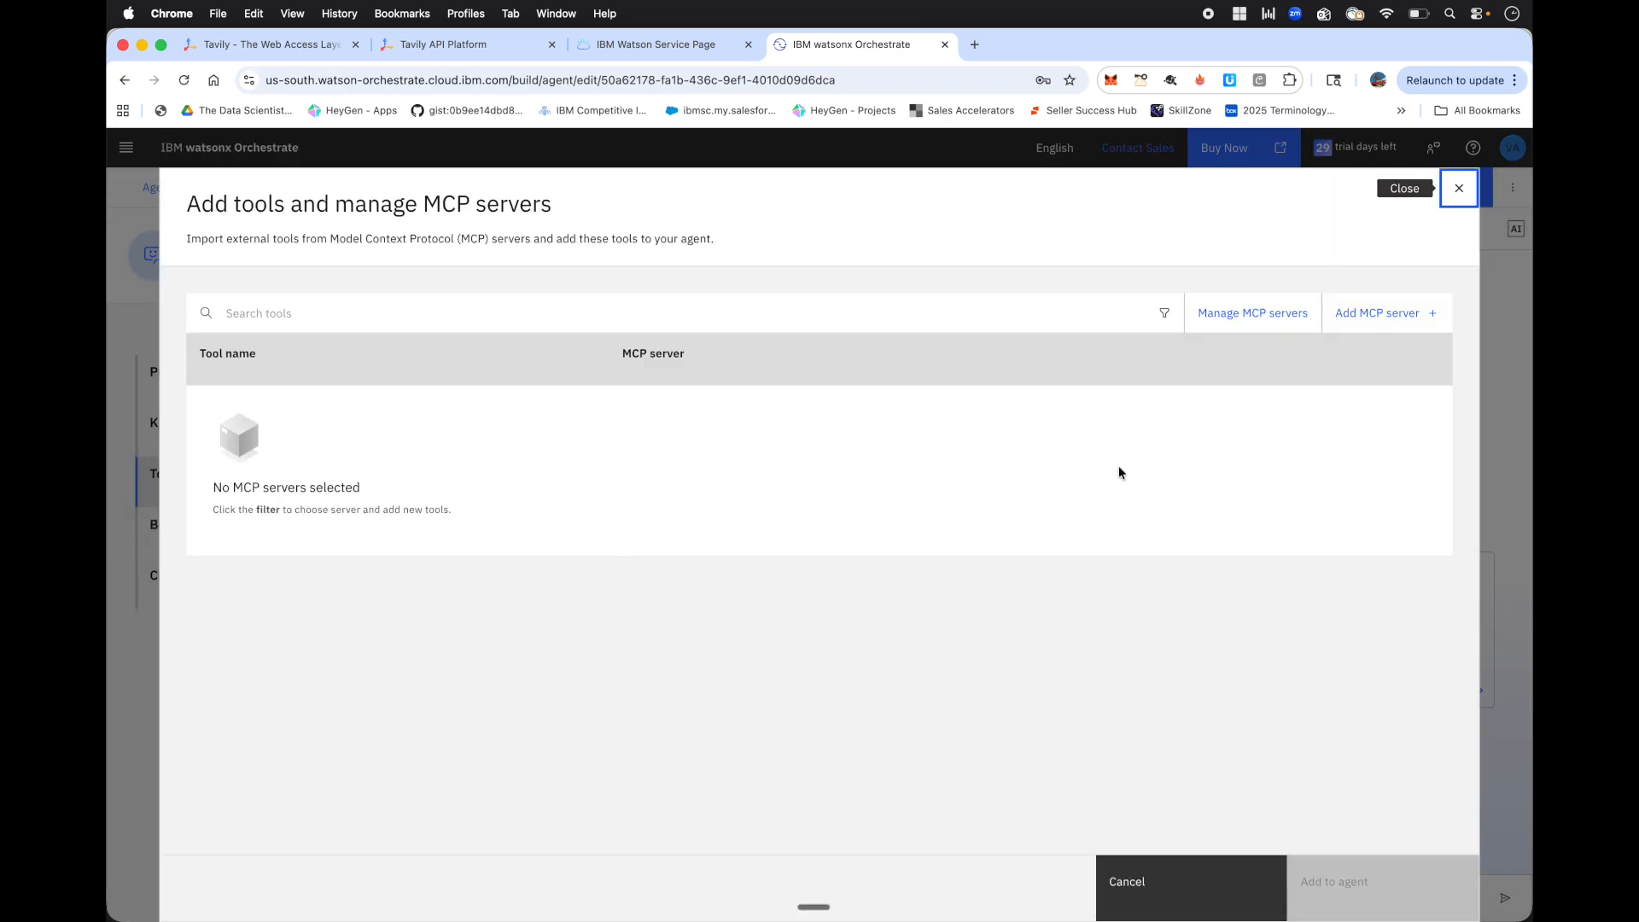
pyautogui.click(1252, 314)
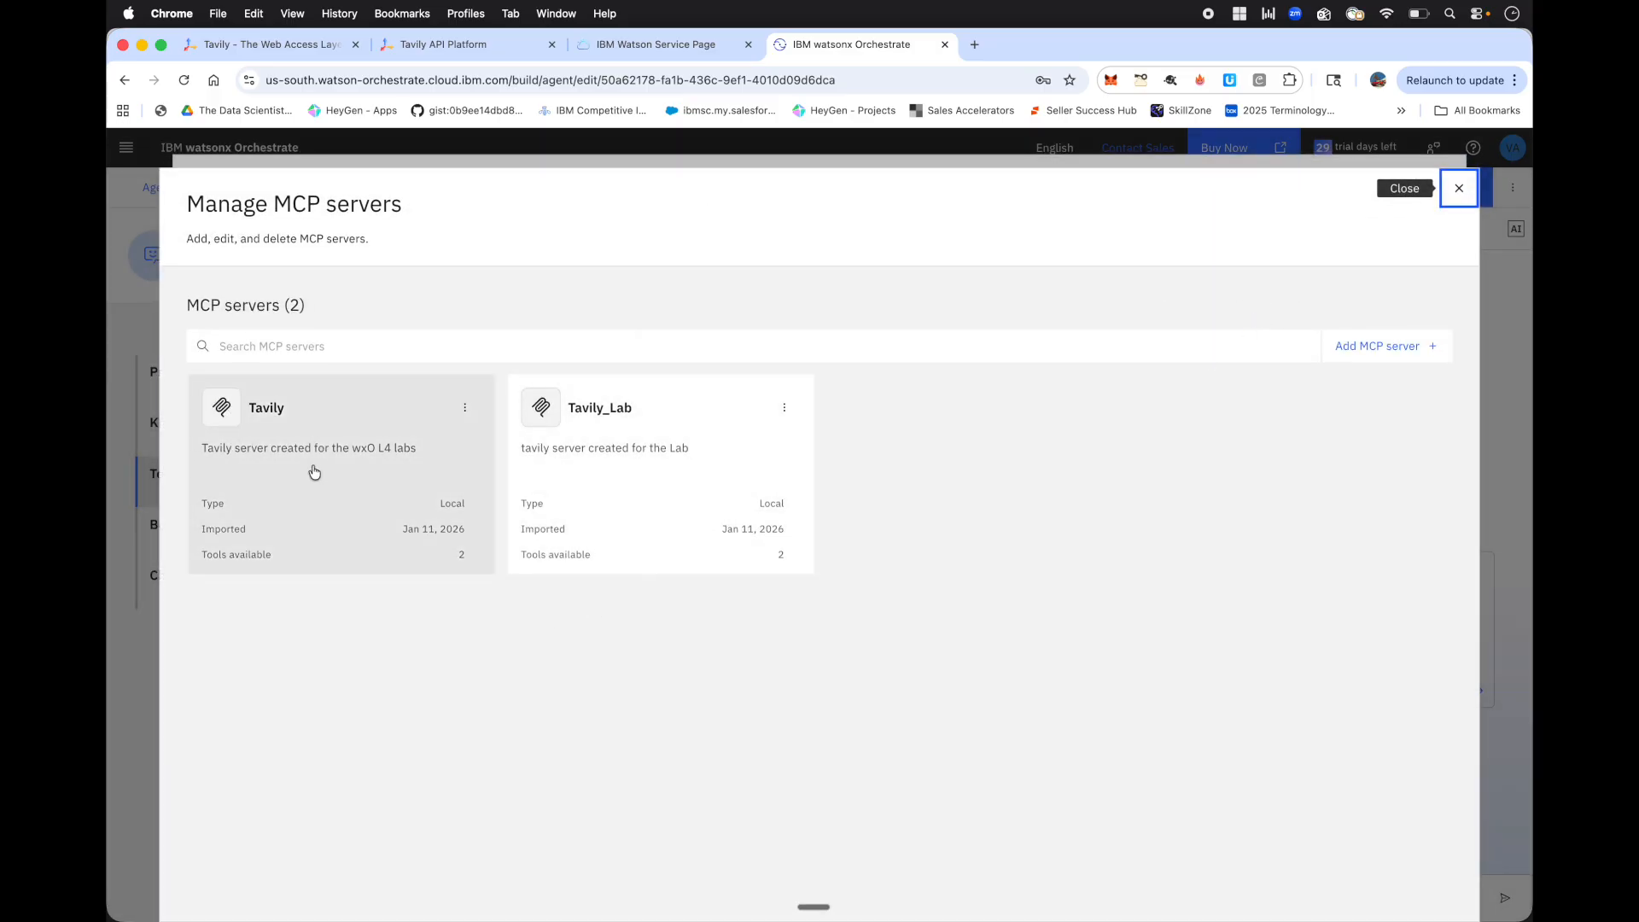
pyautogui.click(602, 450)
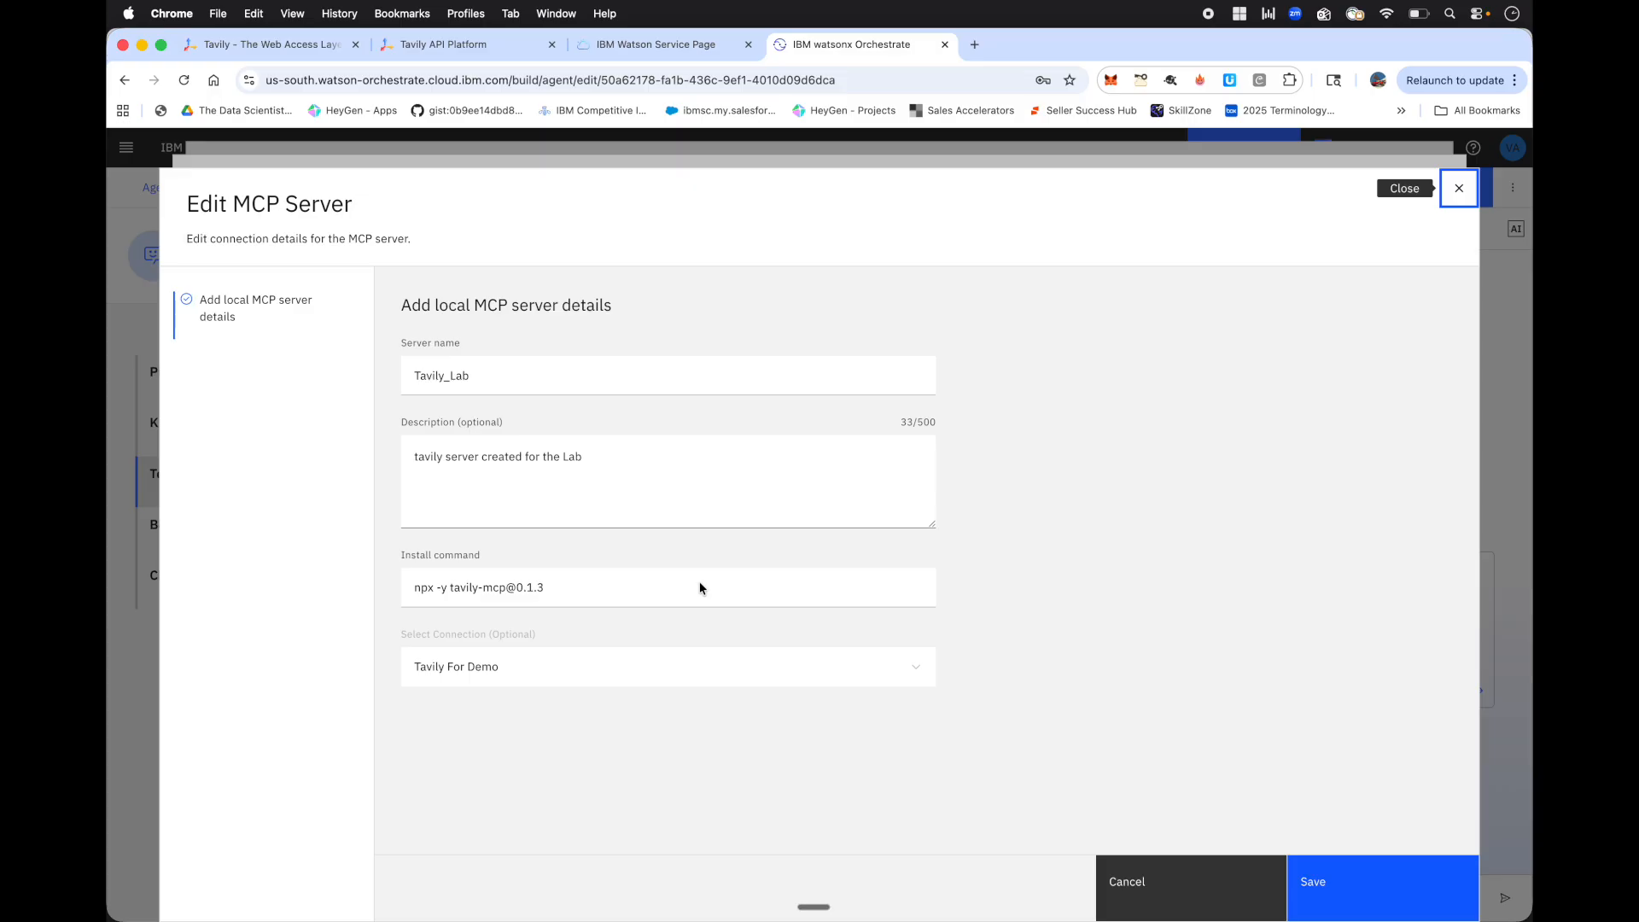
pyautogui.click(1458, 187)
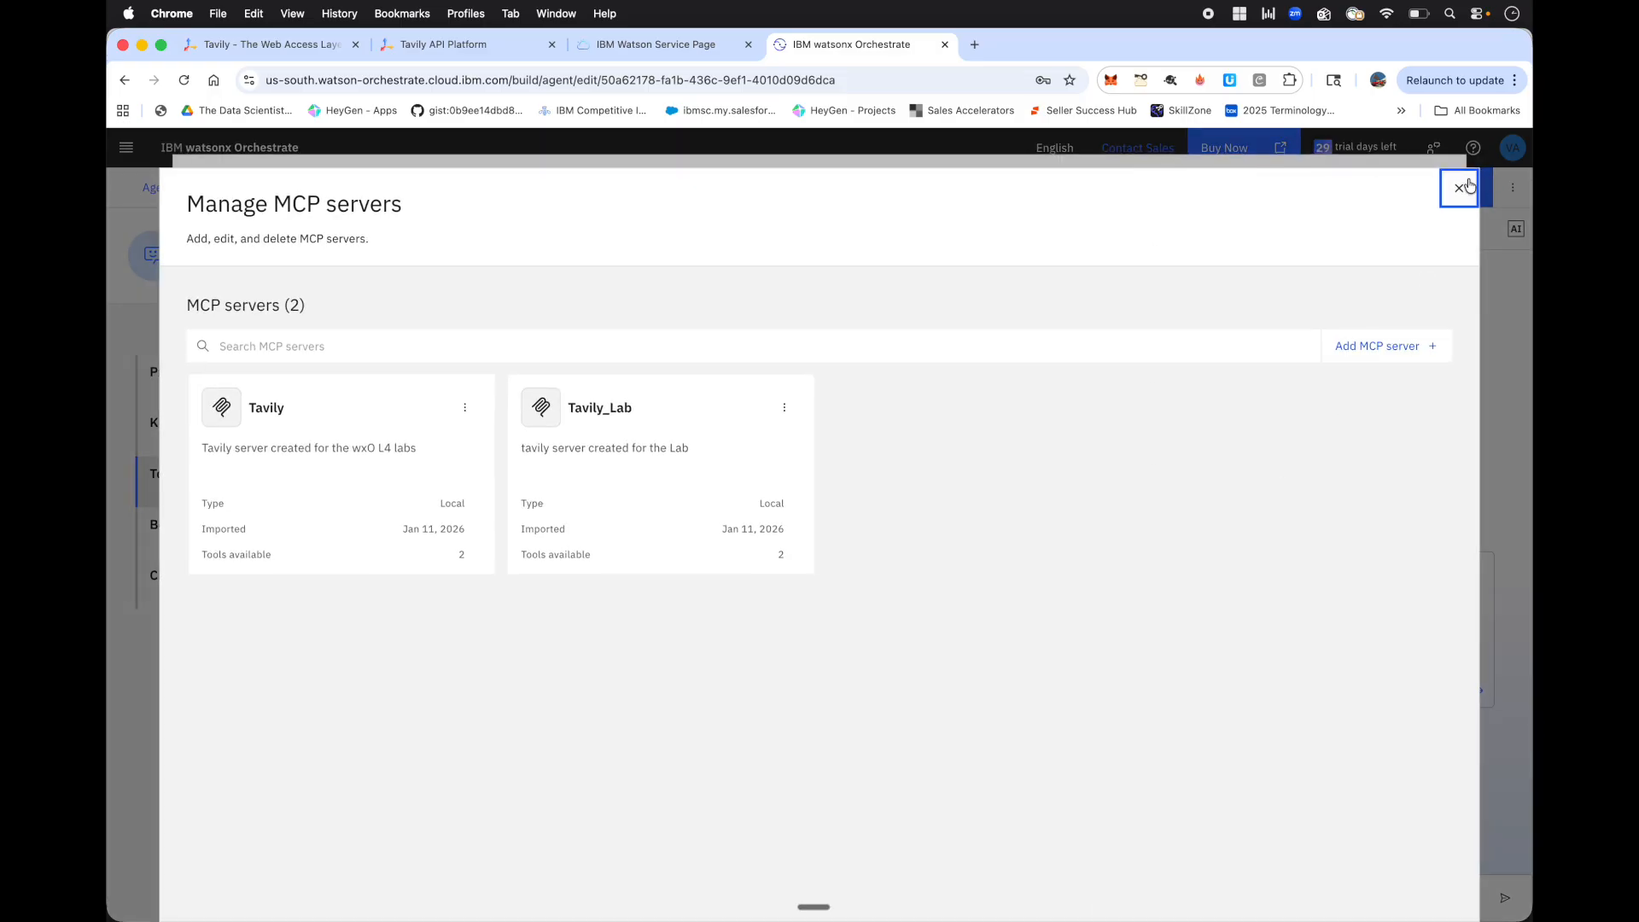
pyautogui.click(1457, 187)
pyautogui.click(1457, 186)
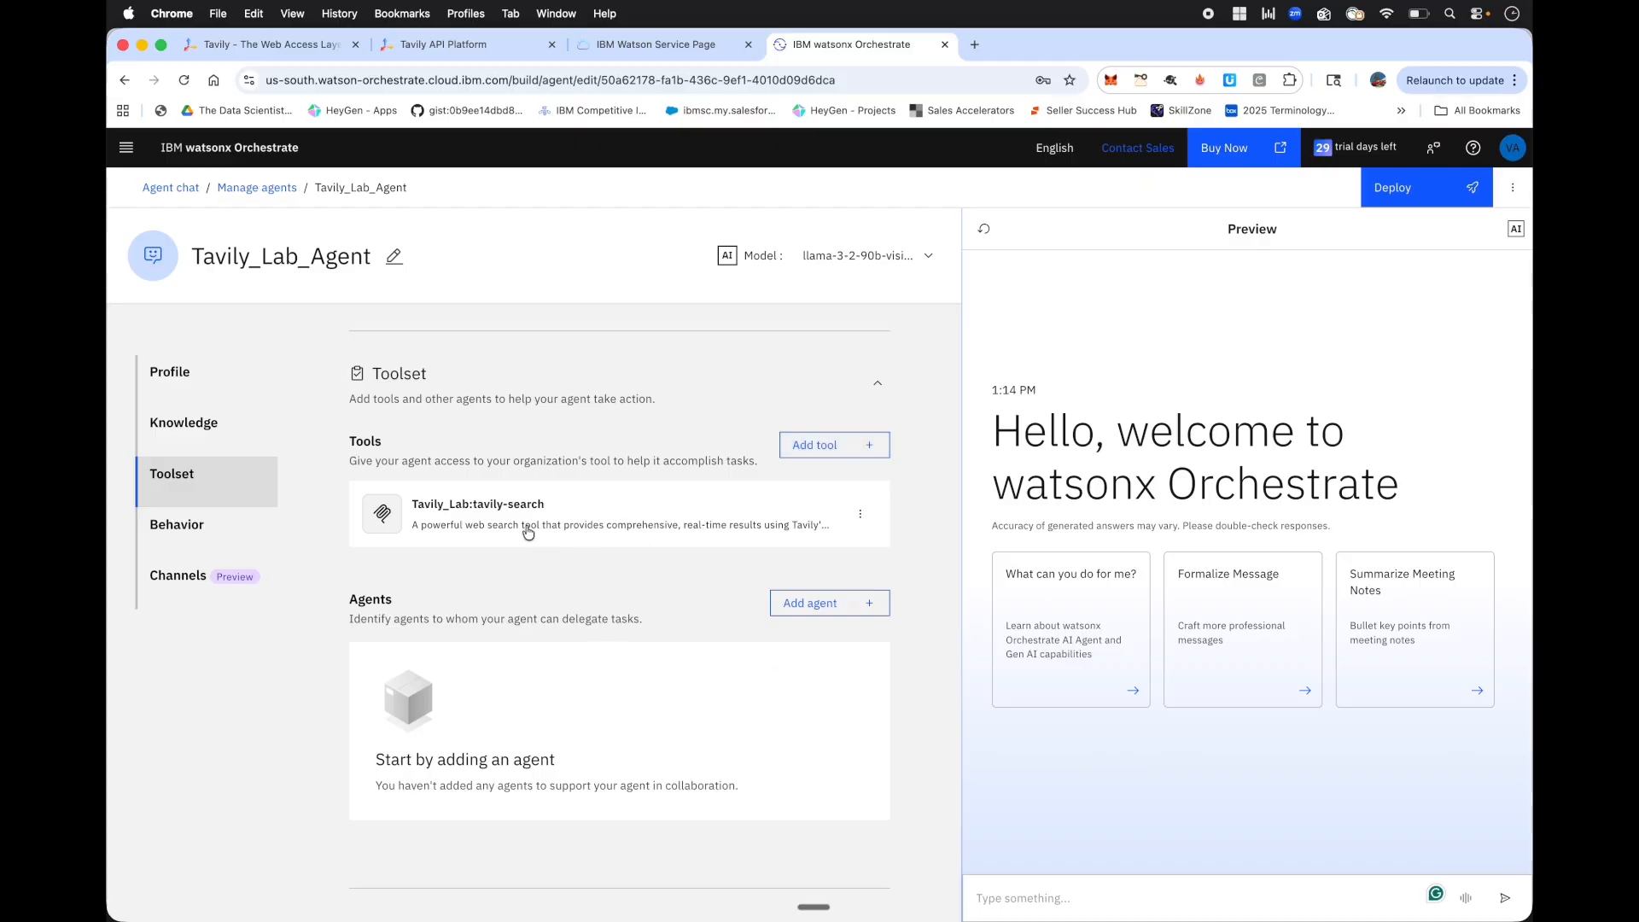
# Review the tools available from the local instance and return to the agent without adding any.
pyautogui.click(823, 445)
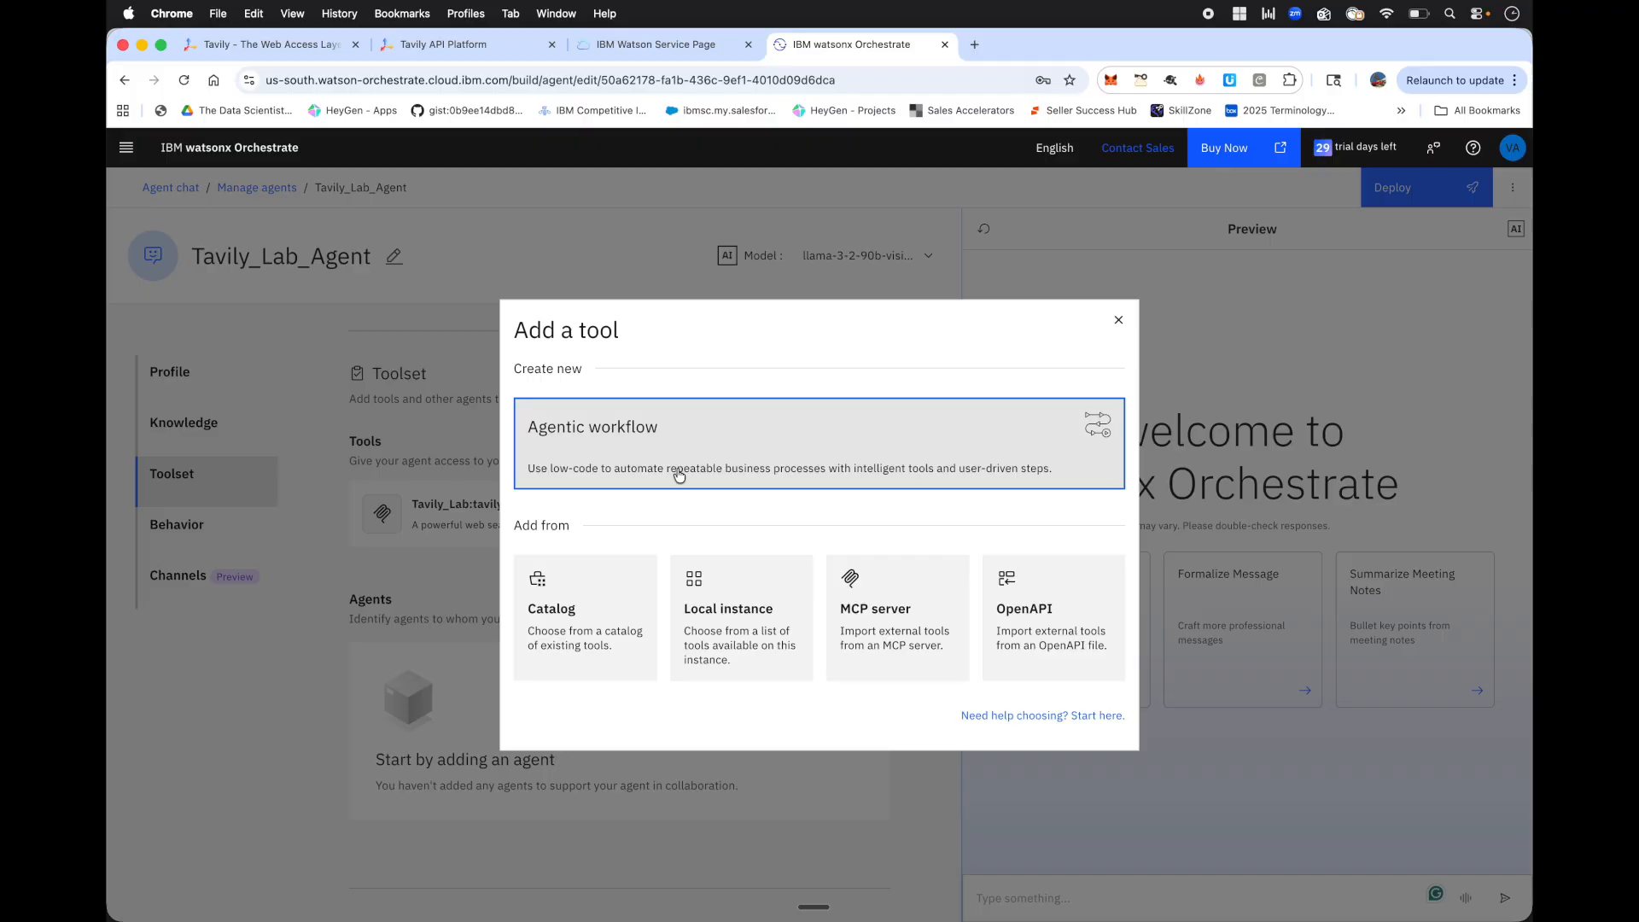
pyautogui.click(753, 621)
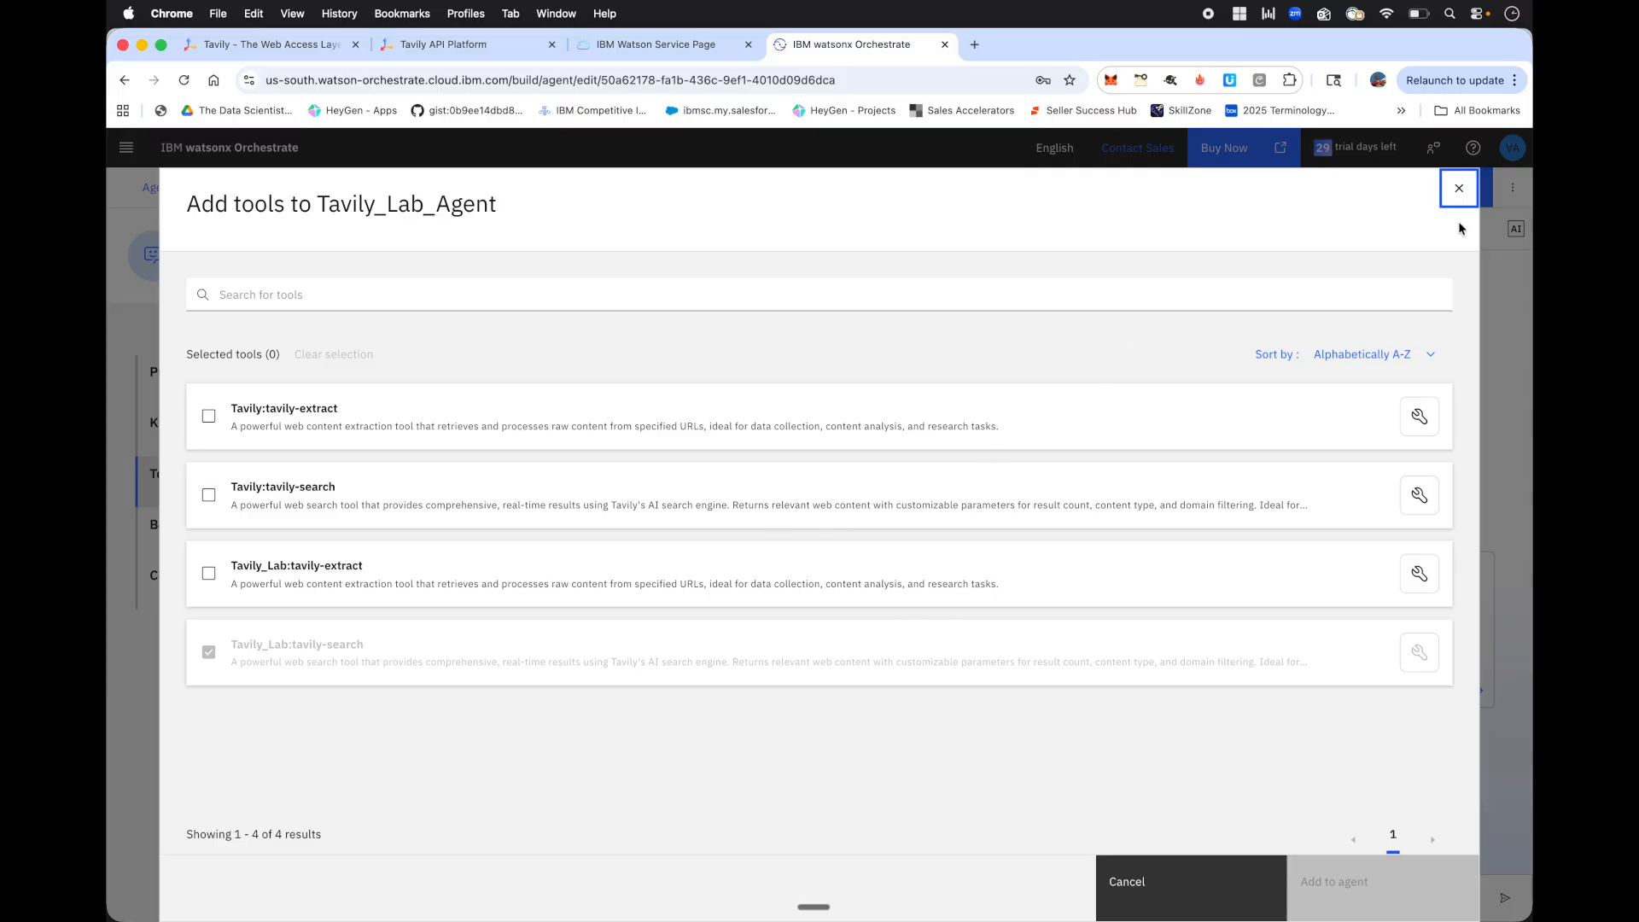
pyautogui.click(1459, 187)
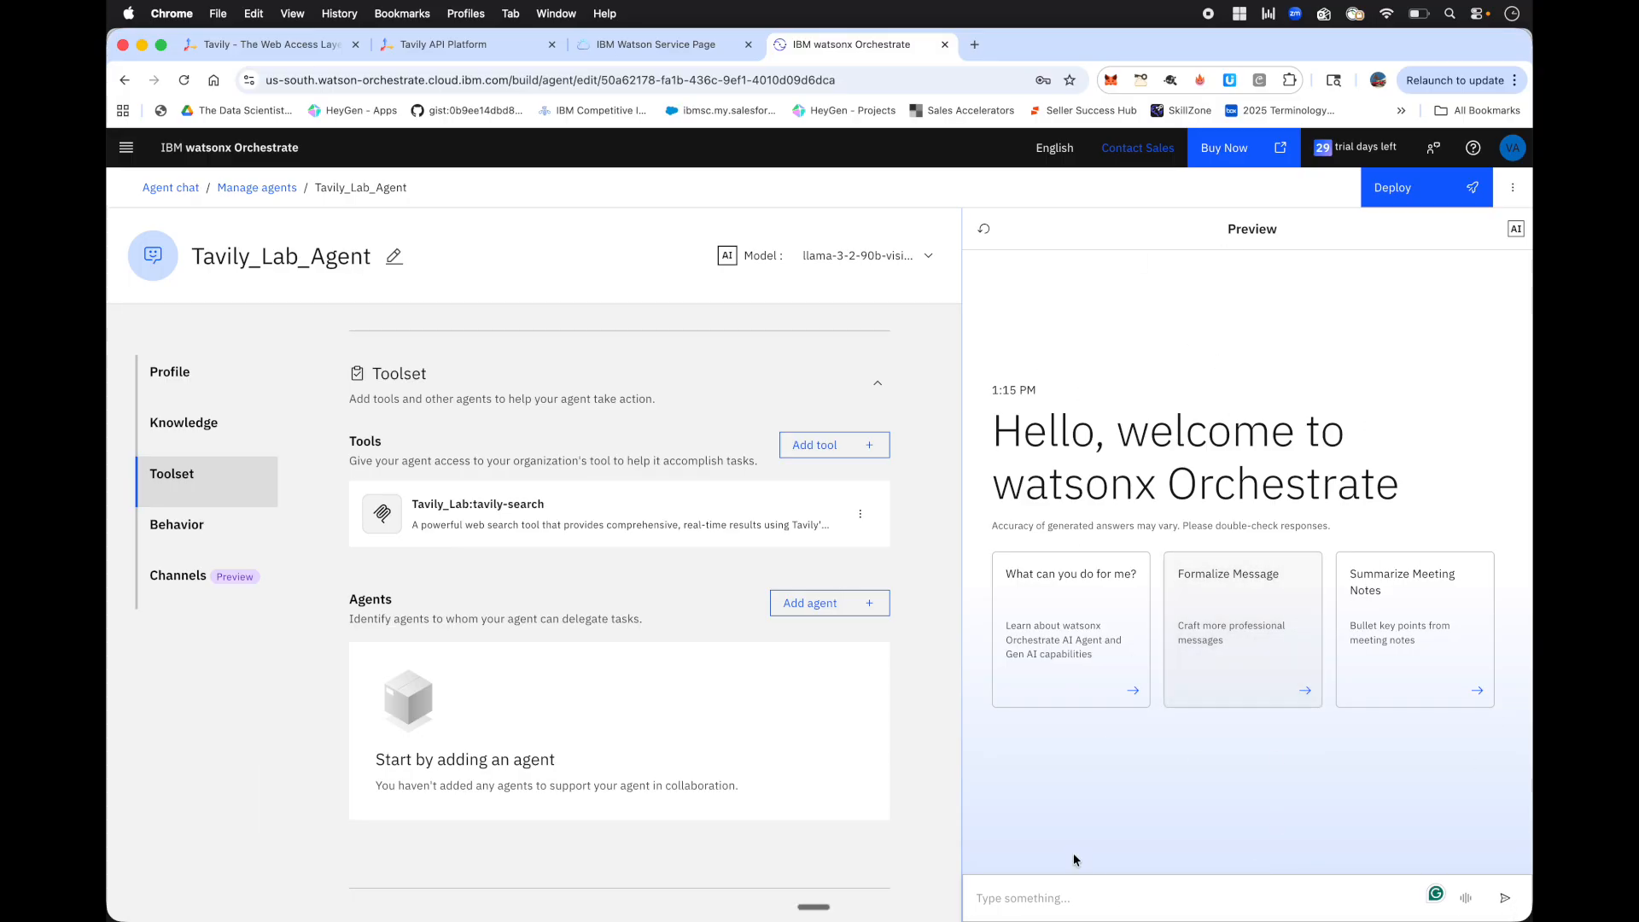
# Ask the agent "What is an MCP server?" in the preview chat.
pyautogui.click(1112, 886)
pyautogui.write('What is an MCP server?')
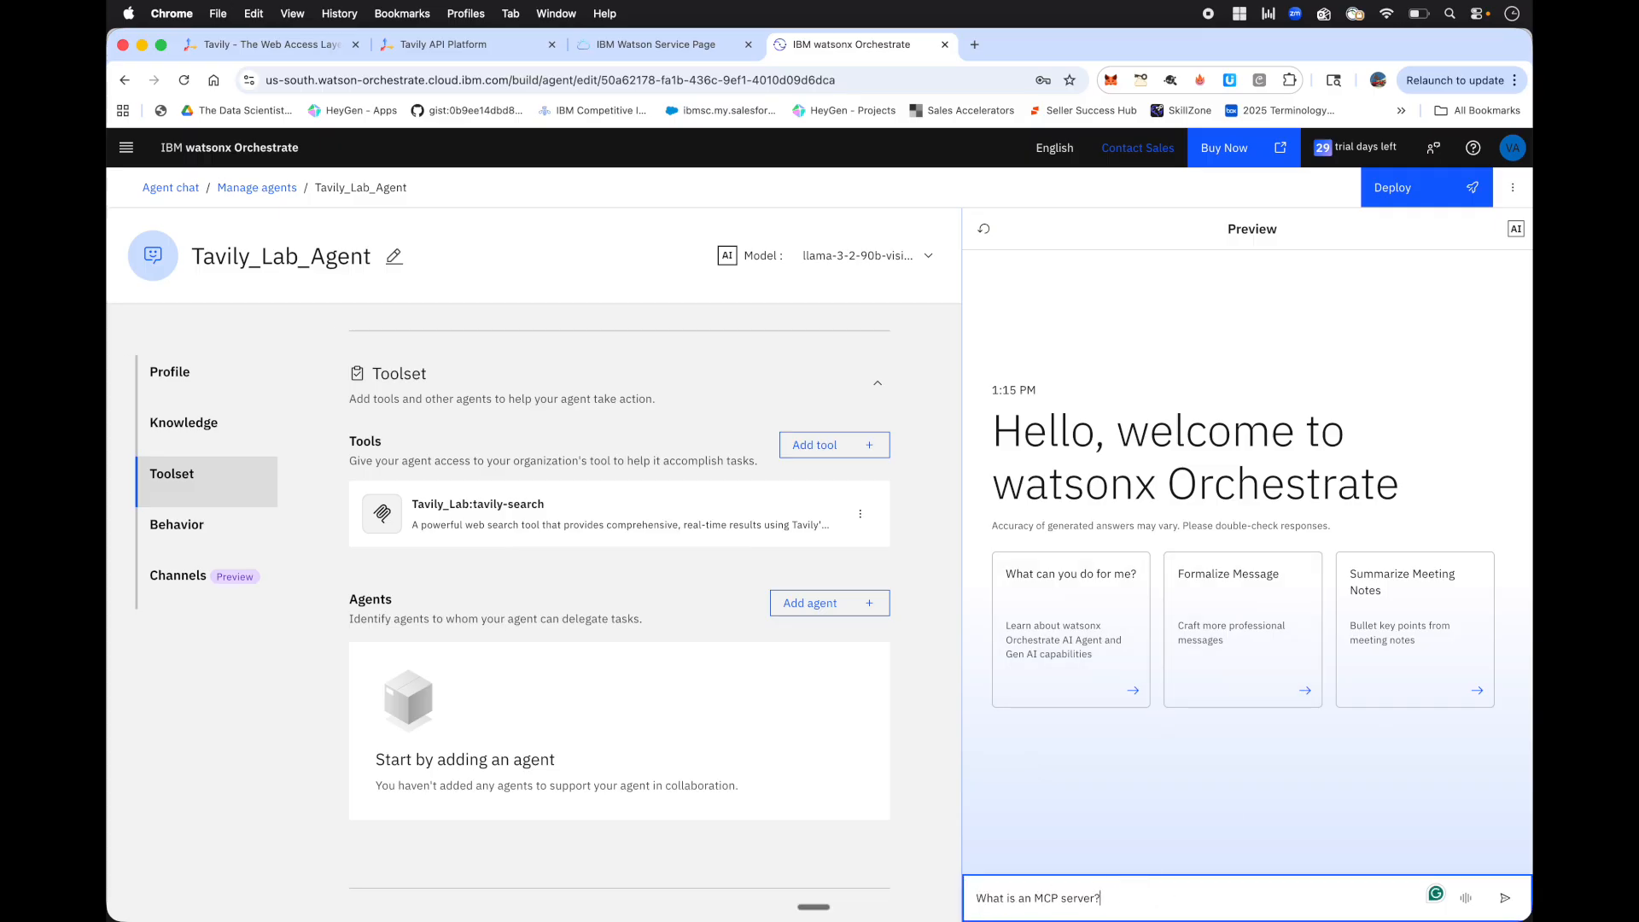
pyautogui.press('Return')
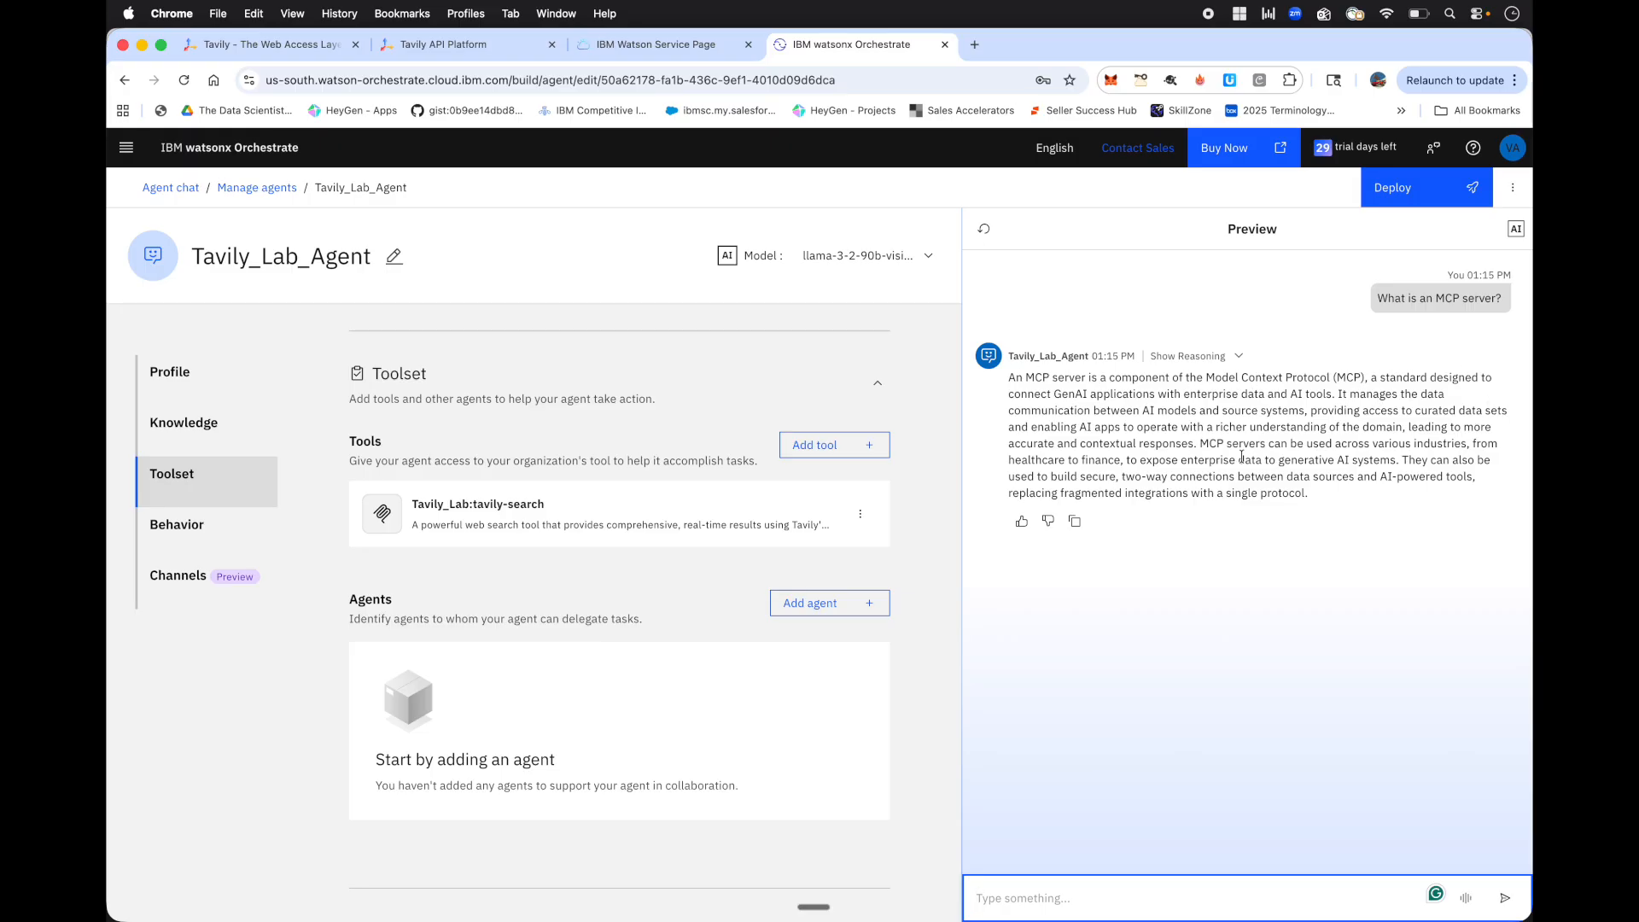
# Examine the reasoning behind the agent's answer, including the tool input and output of Step 1.
pyautogui.click(1234, 359)
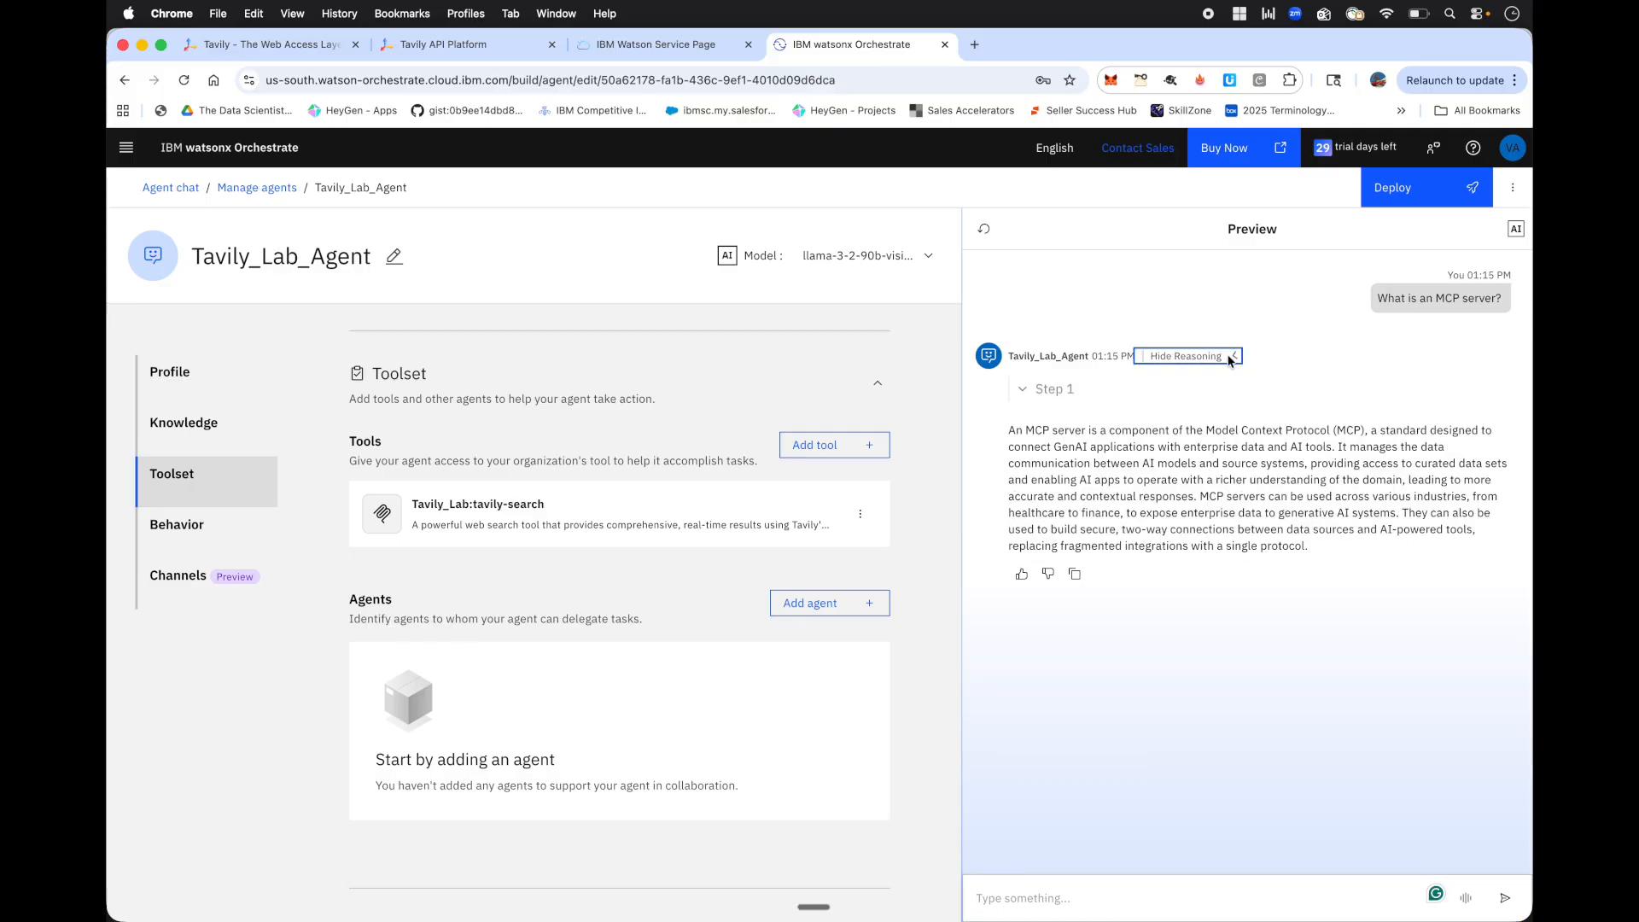
pyautogui.click(1030, 411)
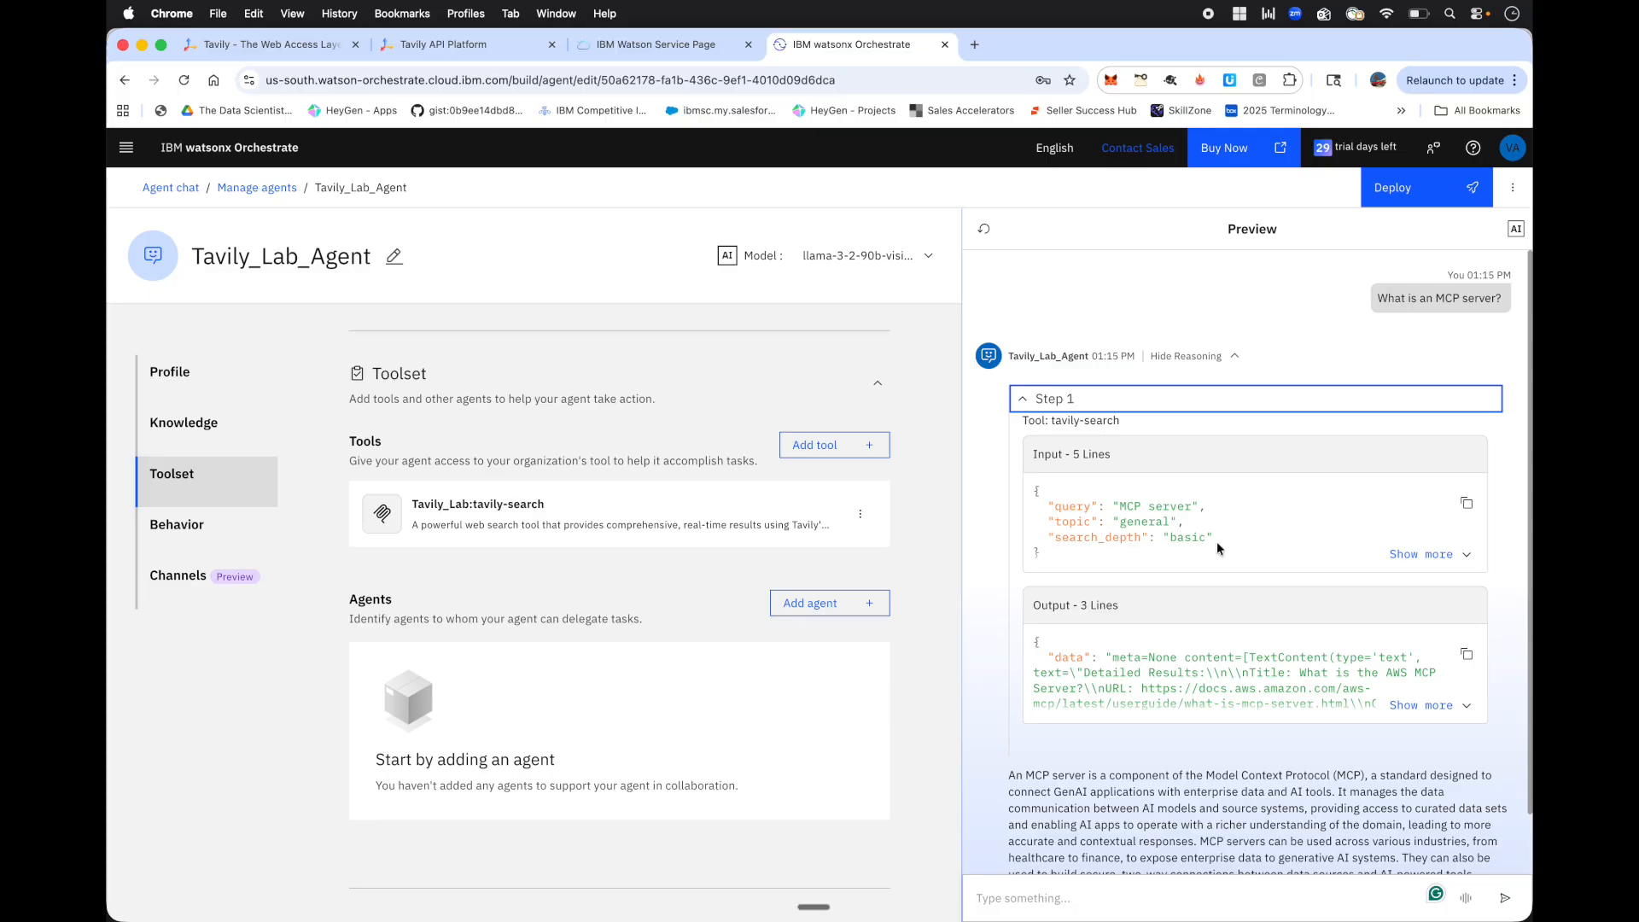
pyautogui.scroll(-2, 1170, 657)
pyautogui.scroll(-6, 1169, 658)
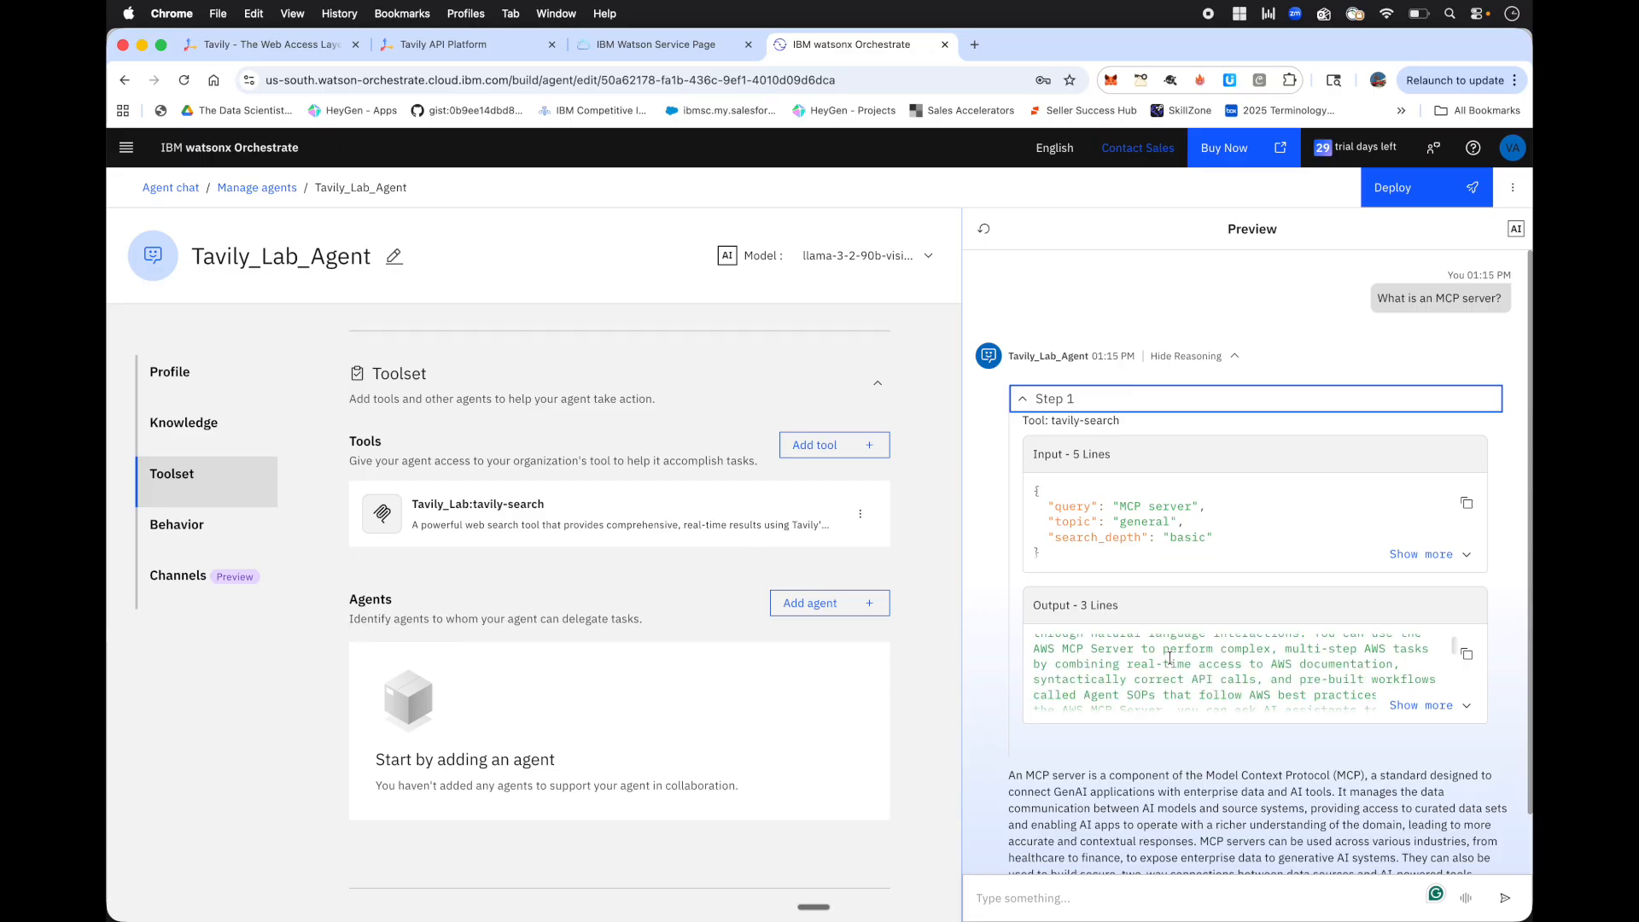
# Look through the tavily-search output of Step 1 in the agent's reasoning and collapse the step.
pyautogui.scroll(8, 1169, 657)
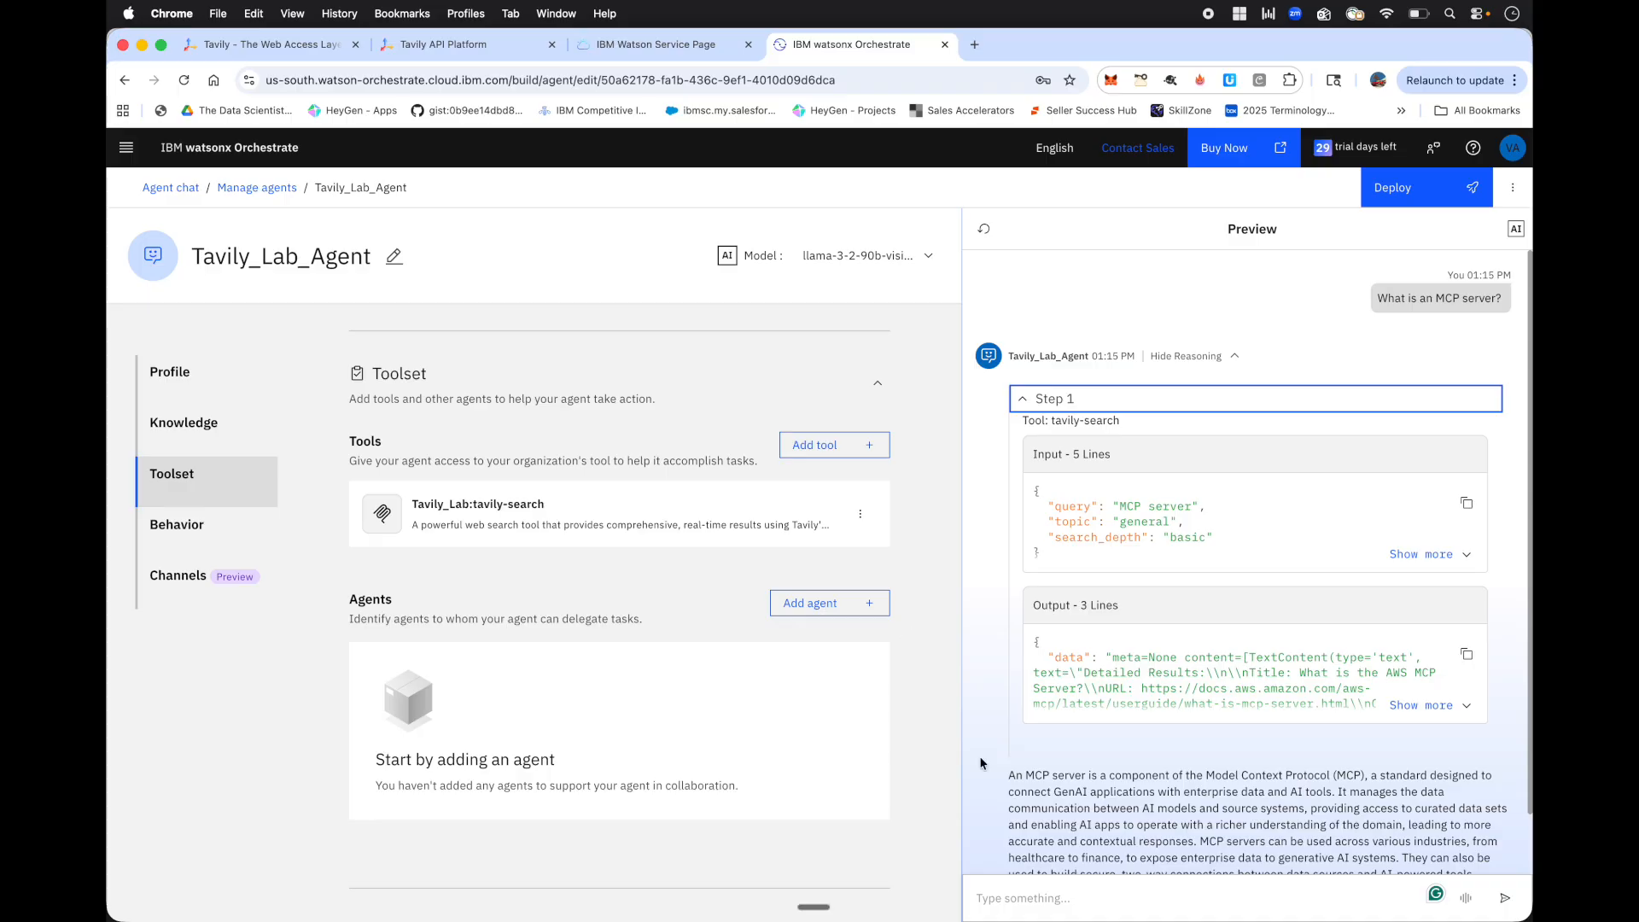
pyautogui.scroll(-5, 1238, 655)
pyautogui.scroll(5, 1238, 656)
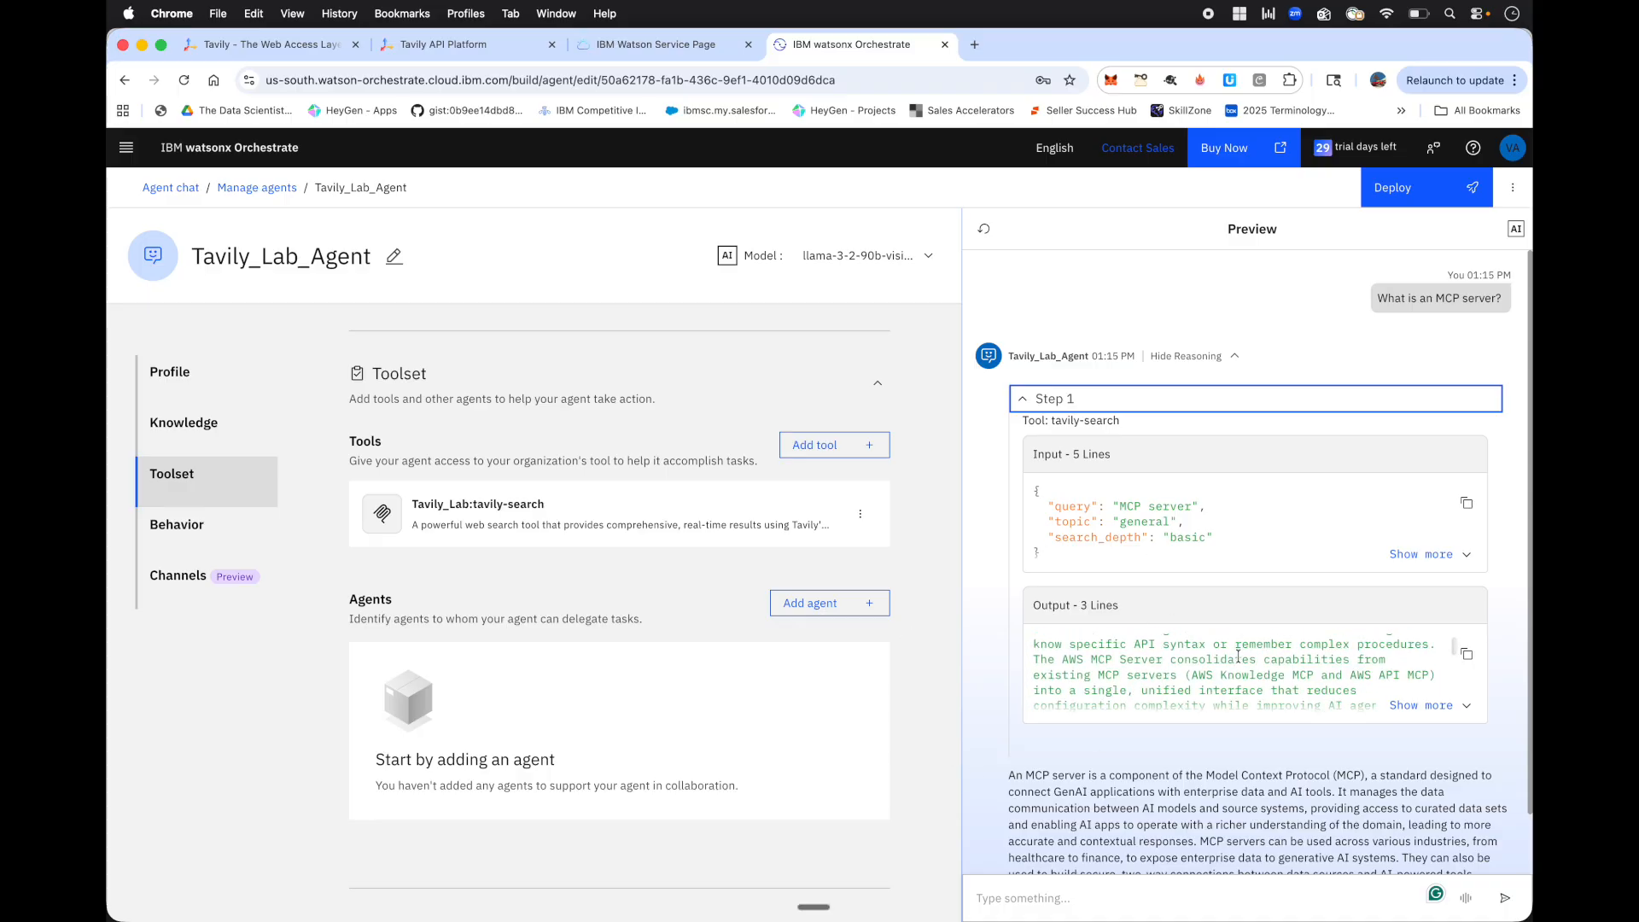
pyautogui.click(1024, 400)
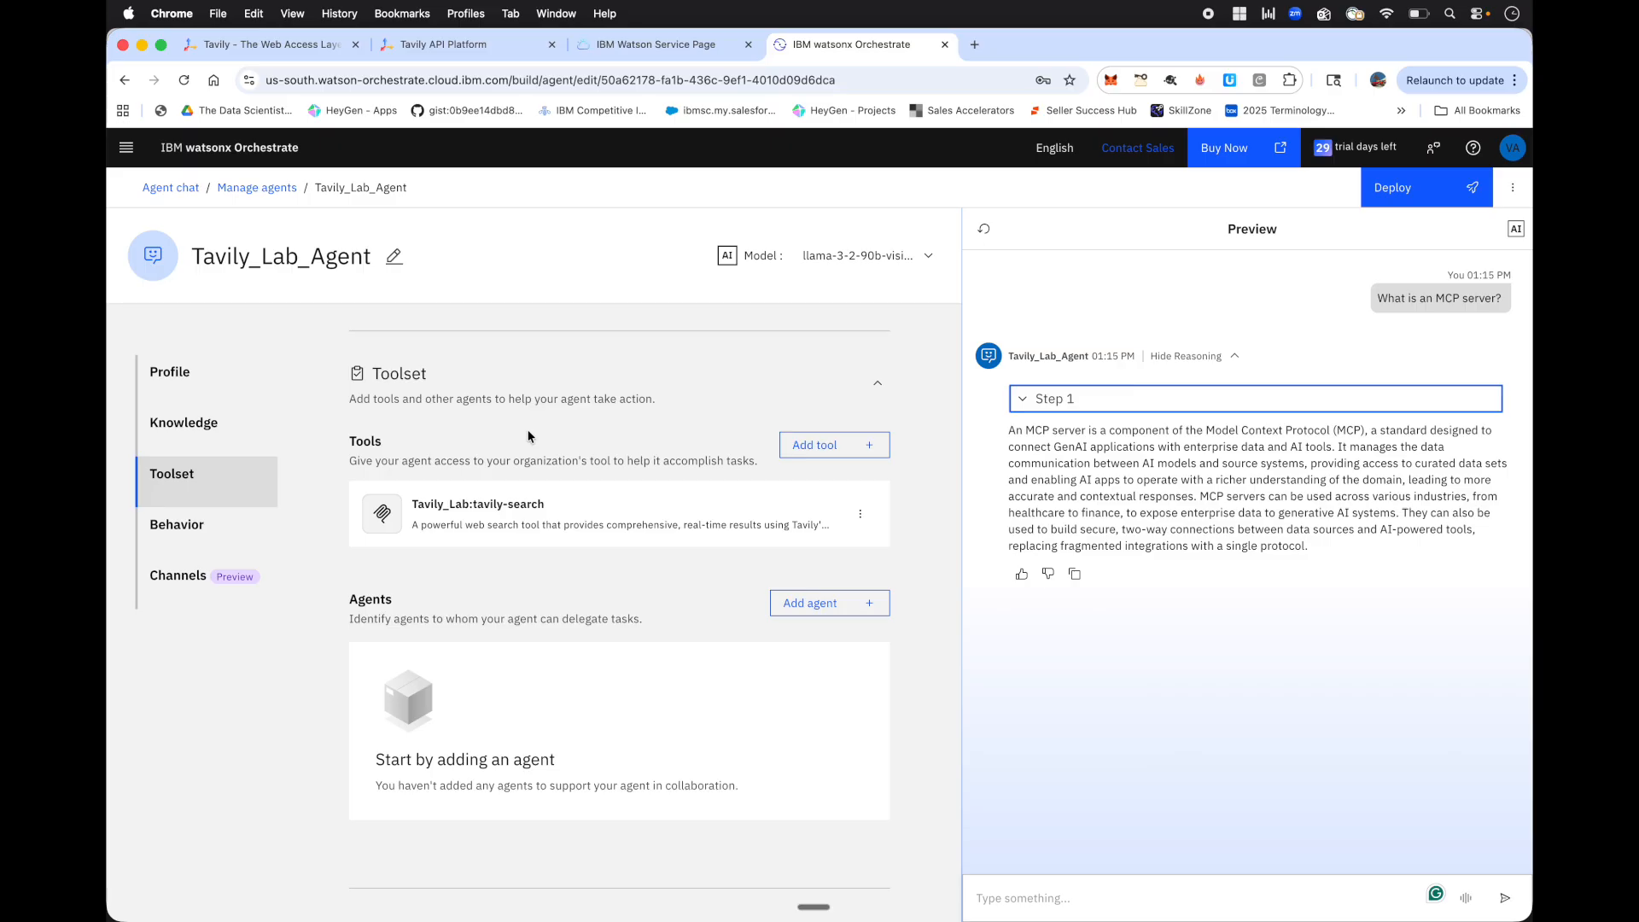
# Switch to the remote Windows desktop and open PyCharm.
pyautogui.hotkey('ctrl', 'Up')
pyautogui.click(549, 425)
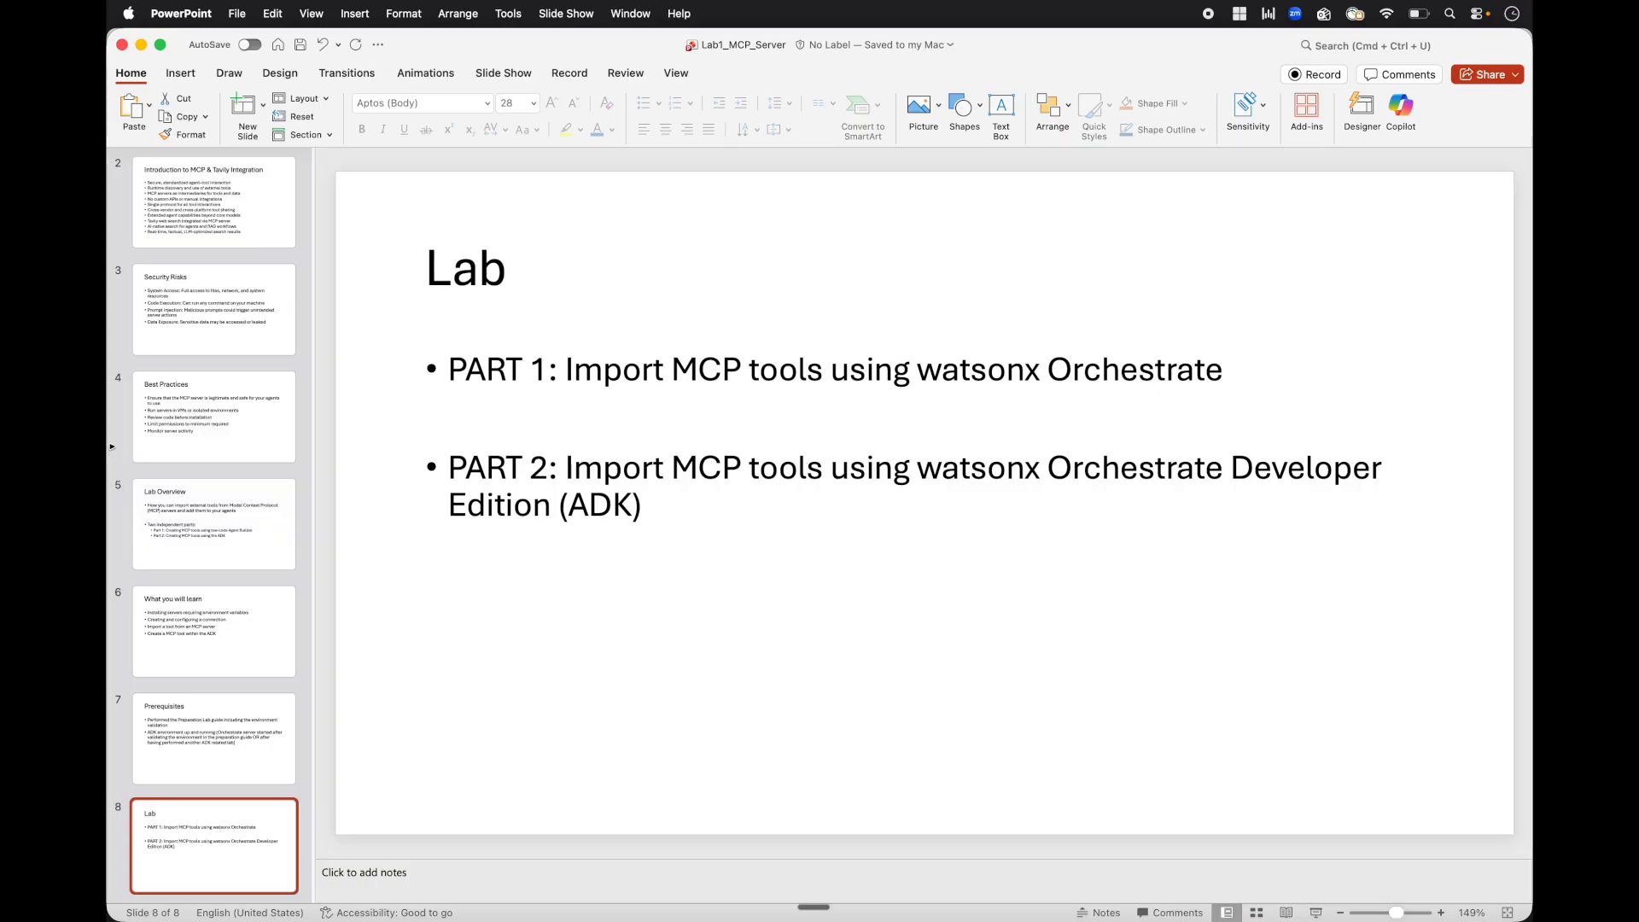
pyautogui.hotkey('ctrl', 'Up')
pyautogui.click(536, 774)
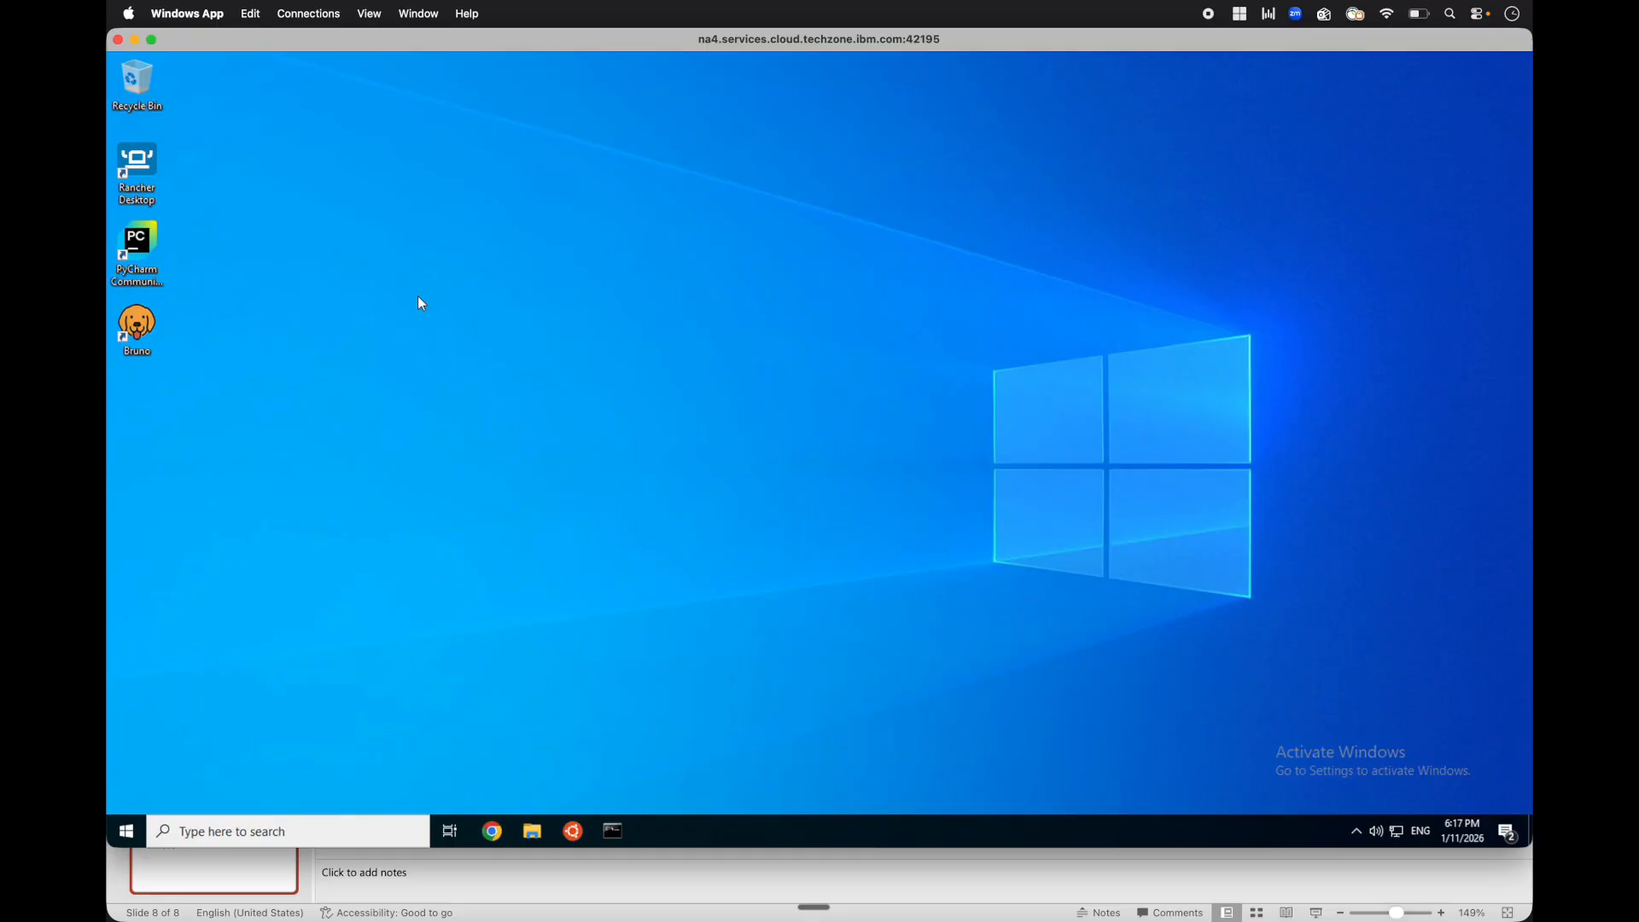
pyautogui.click(141, 241)
pyautogui.doubleClick(141, 240)
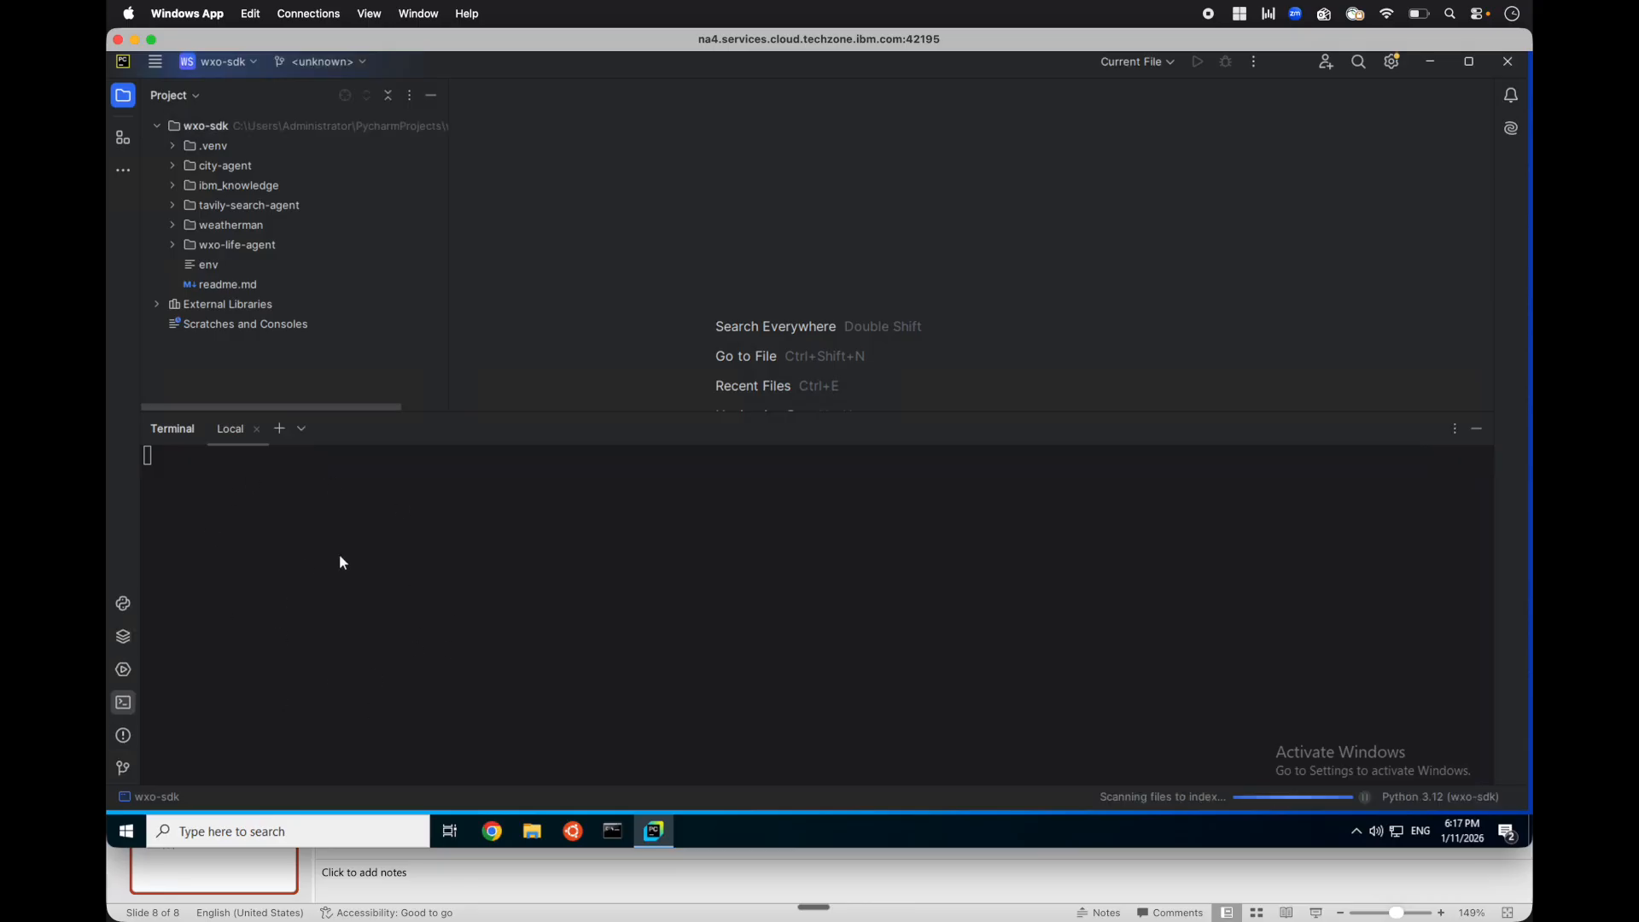
# Set the terminal prompt to "ADK >", clear the terminal and enlarge its pane.
pyautogui.click(497, 618)
pyautogui.write('function prompt{"ADK >"}')
pyautogui.press('Return')
pyautogui.write('cls')
pyautogui.press('Return')
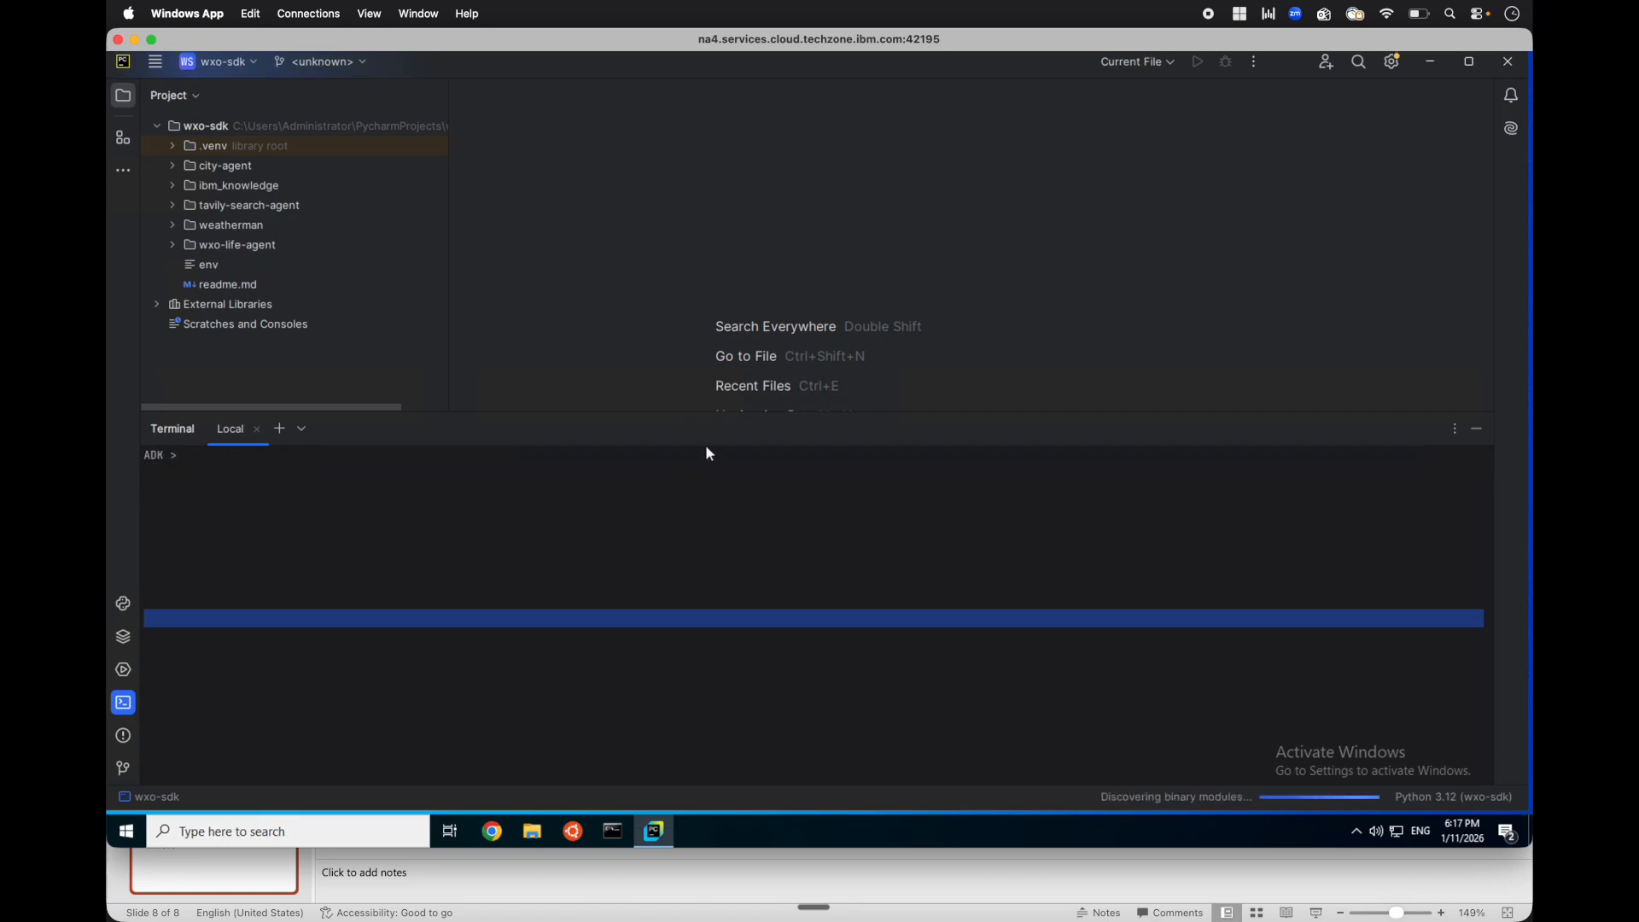
pyautogui.moveTo(666, 408); pyautogui.dragTo(666, 334)
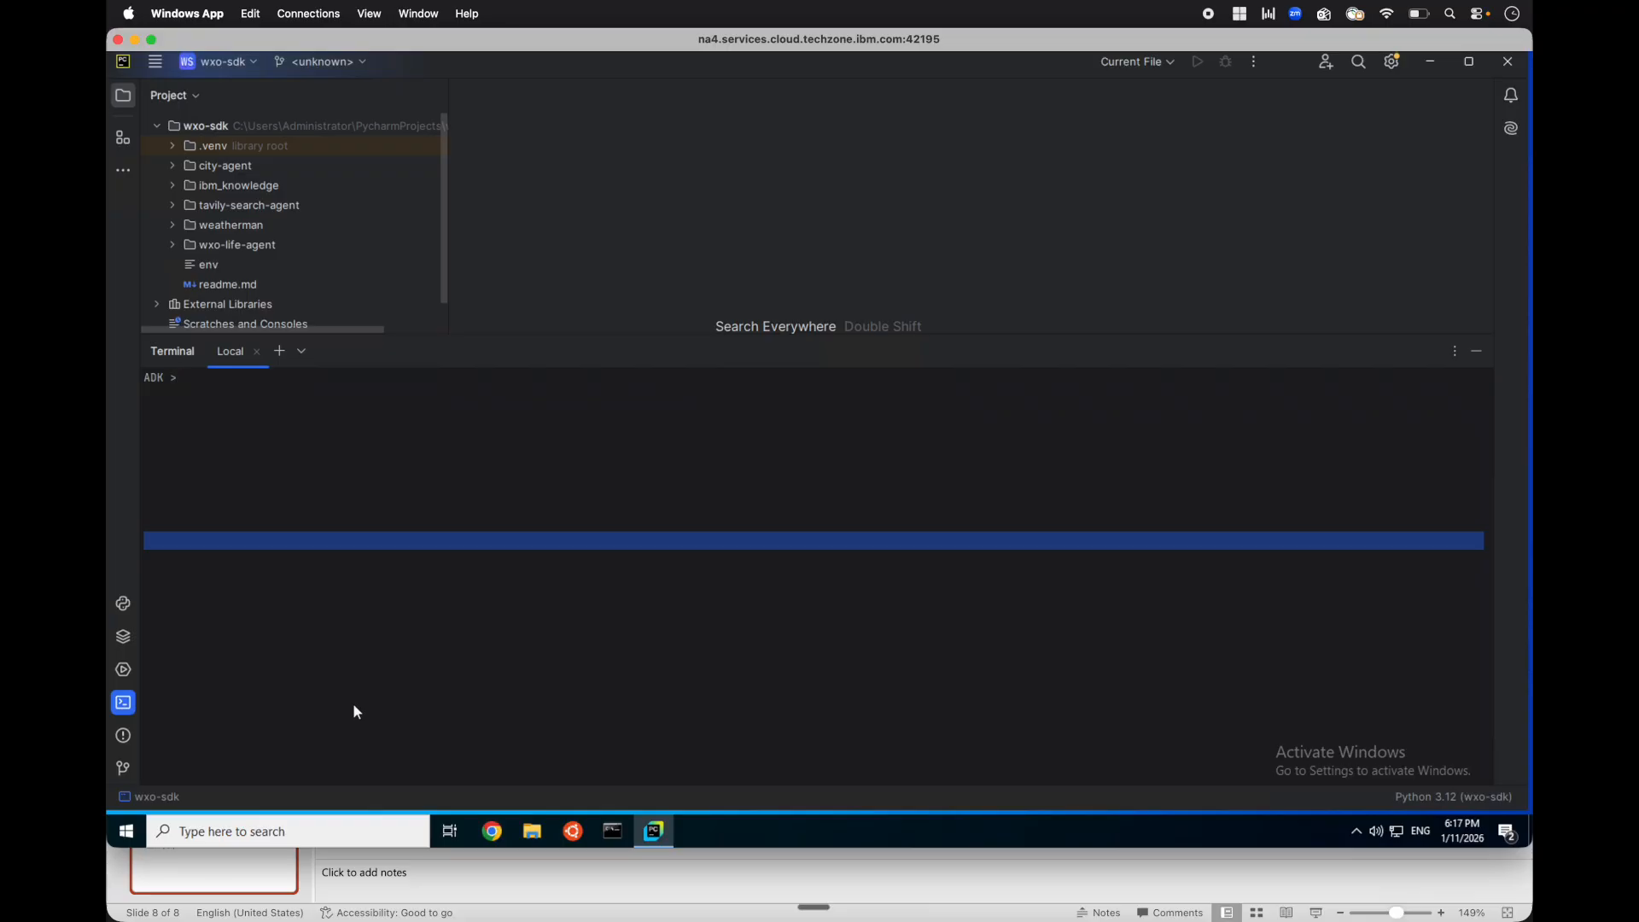
# Activate the local environment with the orchestrate command in the terminal.
pyautogui.write('orchestrate ')
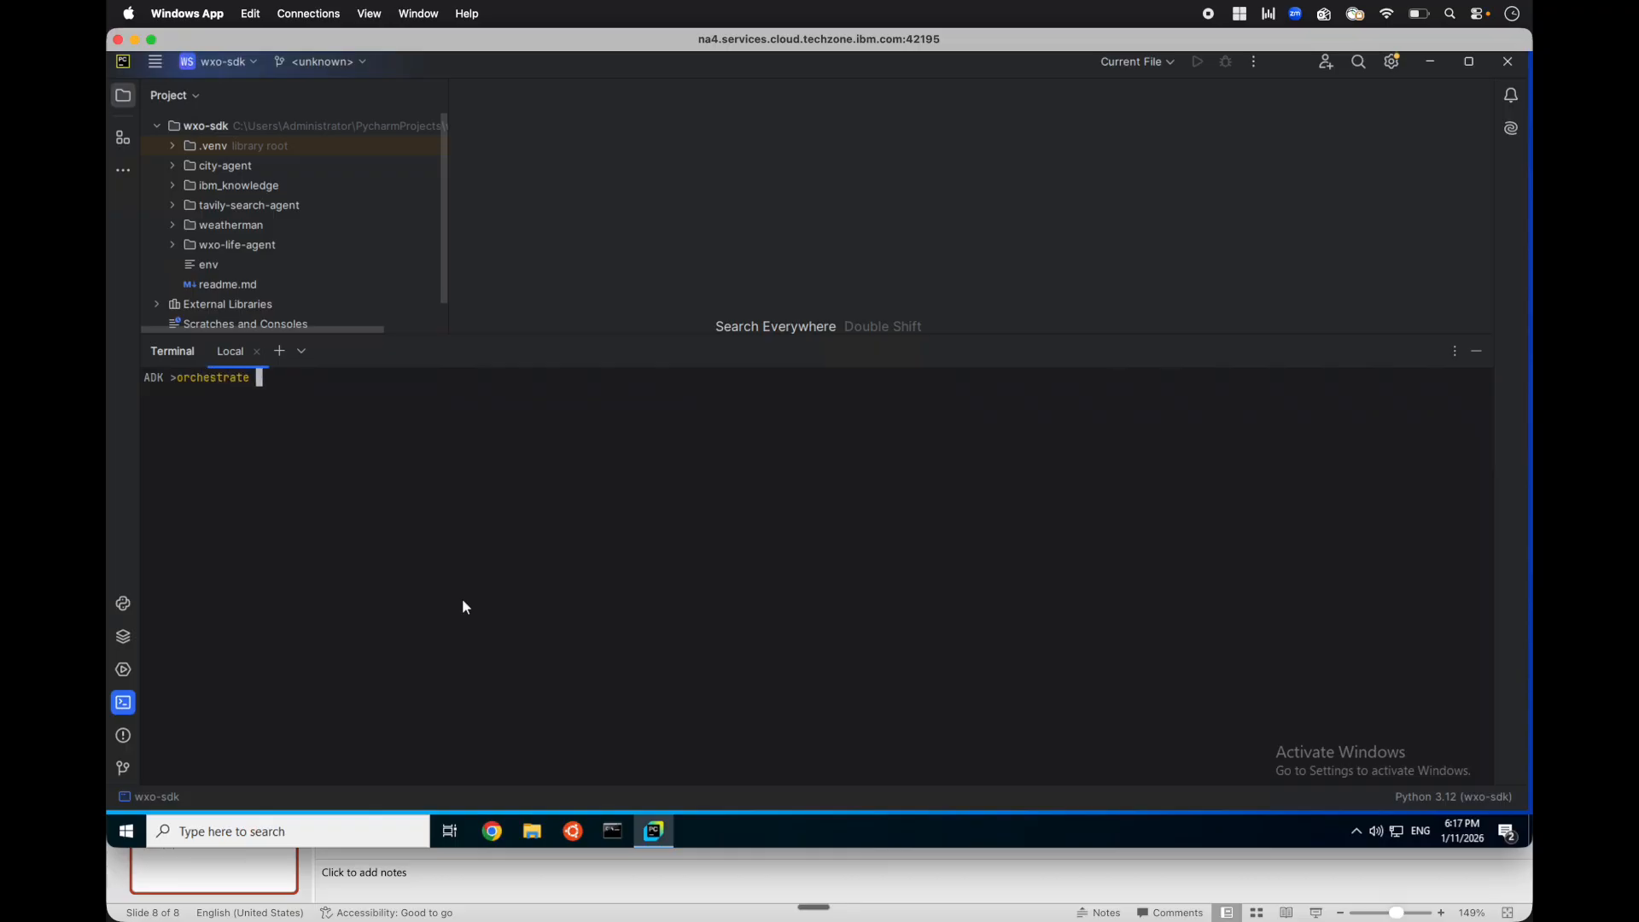
pyautogui.write('env activate local')
pyautogui.press('Return')
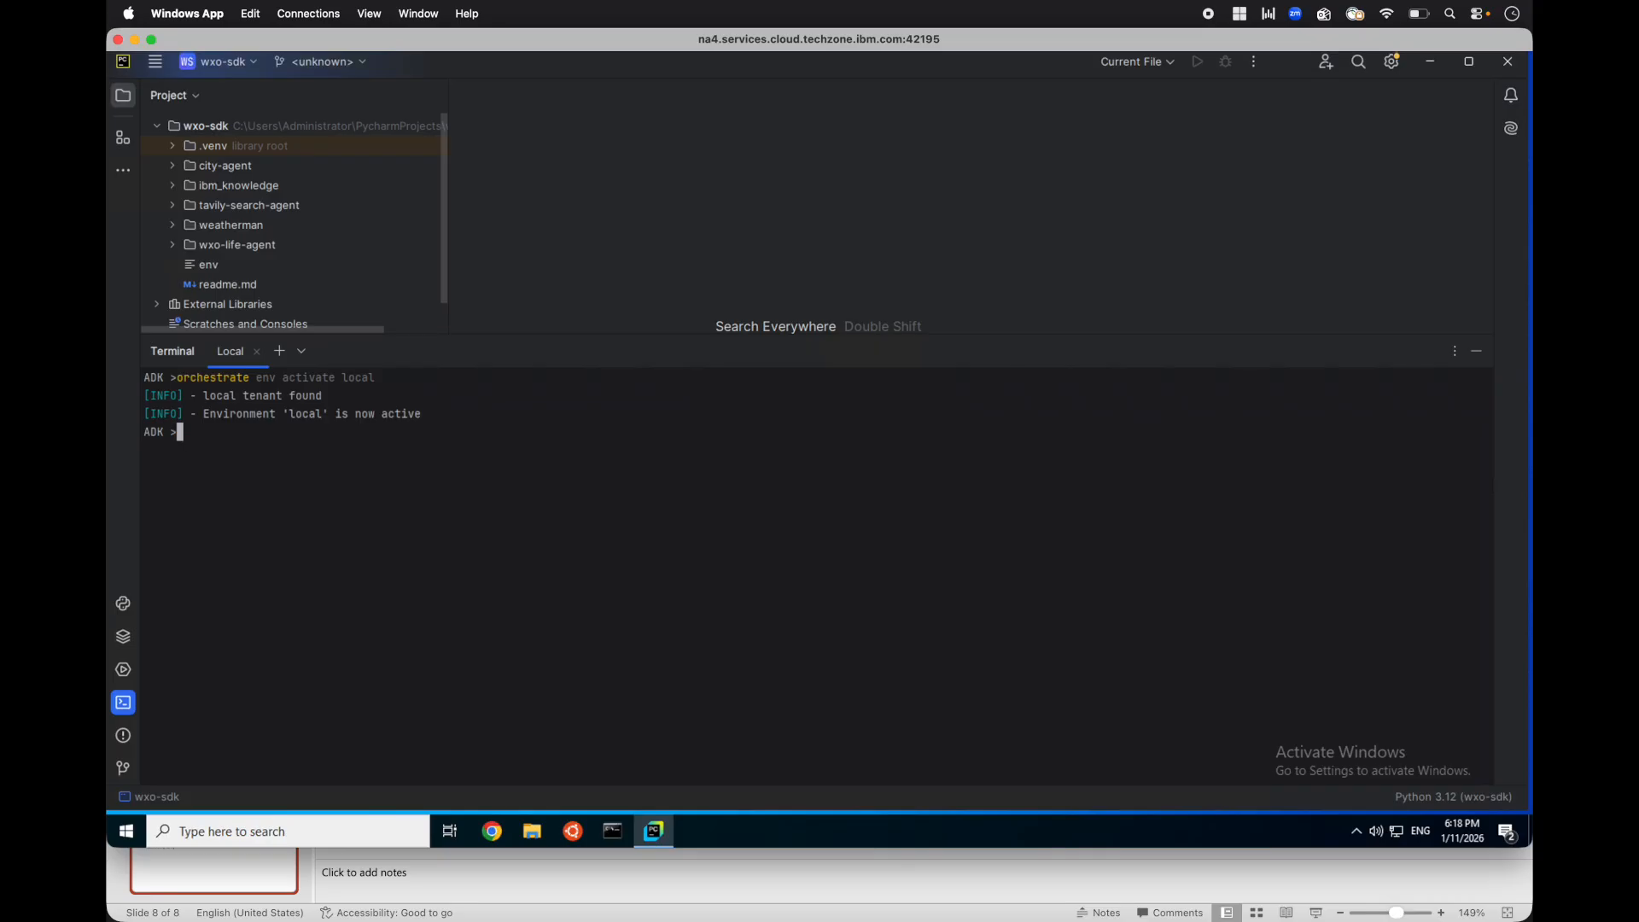
# Add a connection with the app ID Tavily through the orchestrate command and list the connections.
pyautogui.write('orc')
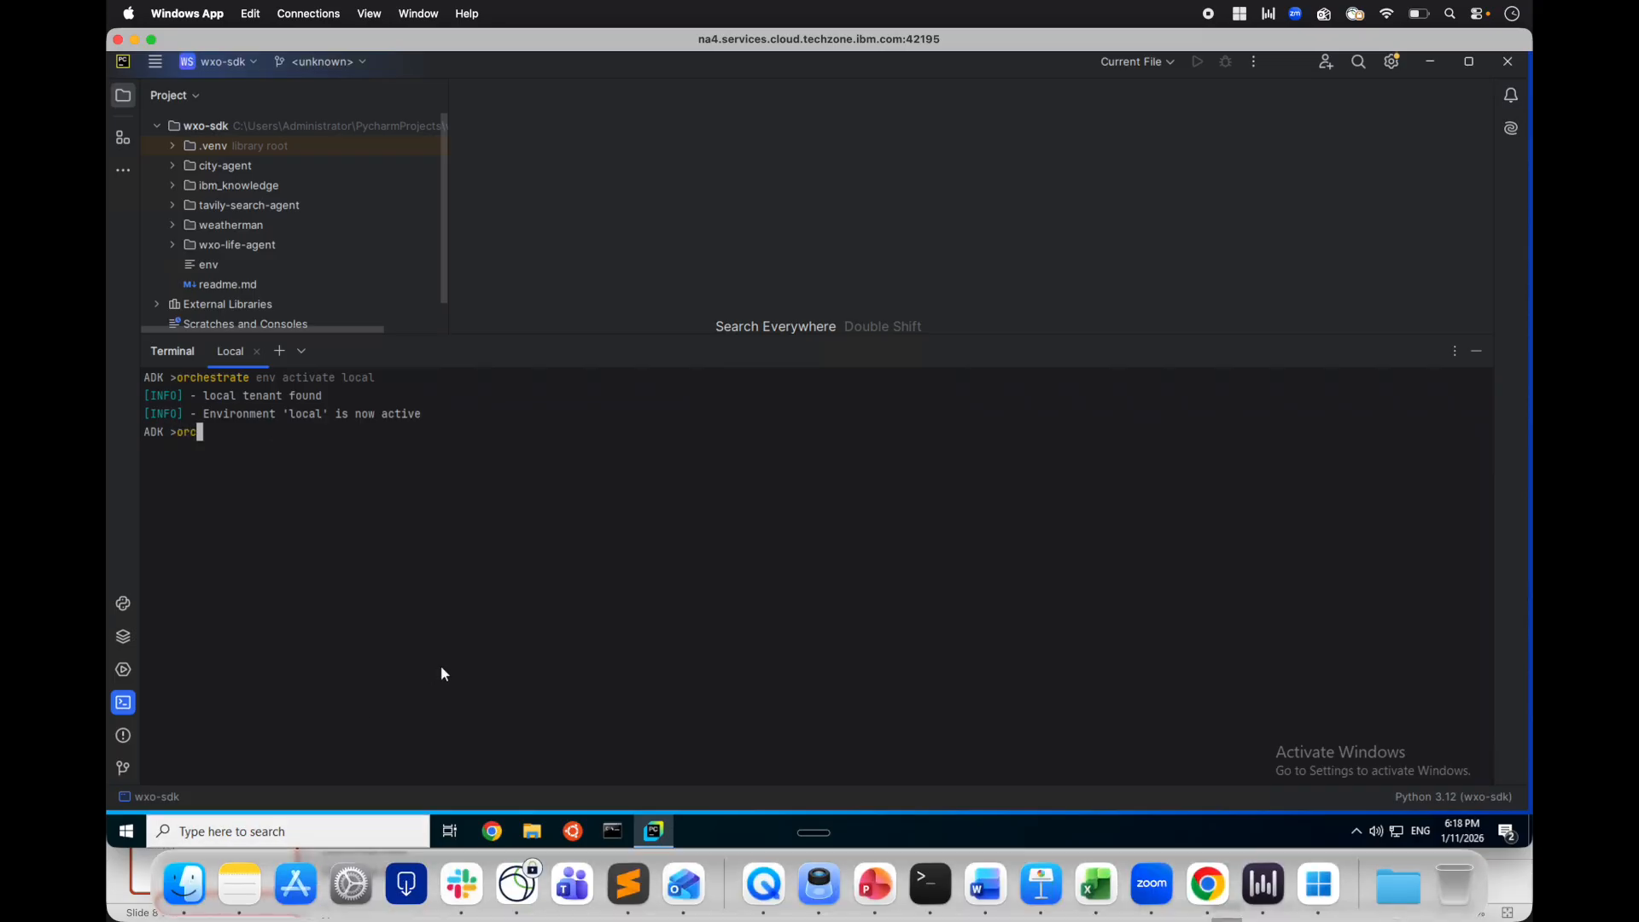
pyautogui.write('hestrate connections add --app-id Tavily')
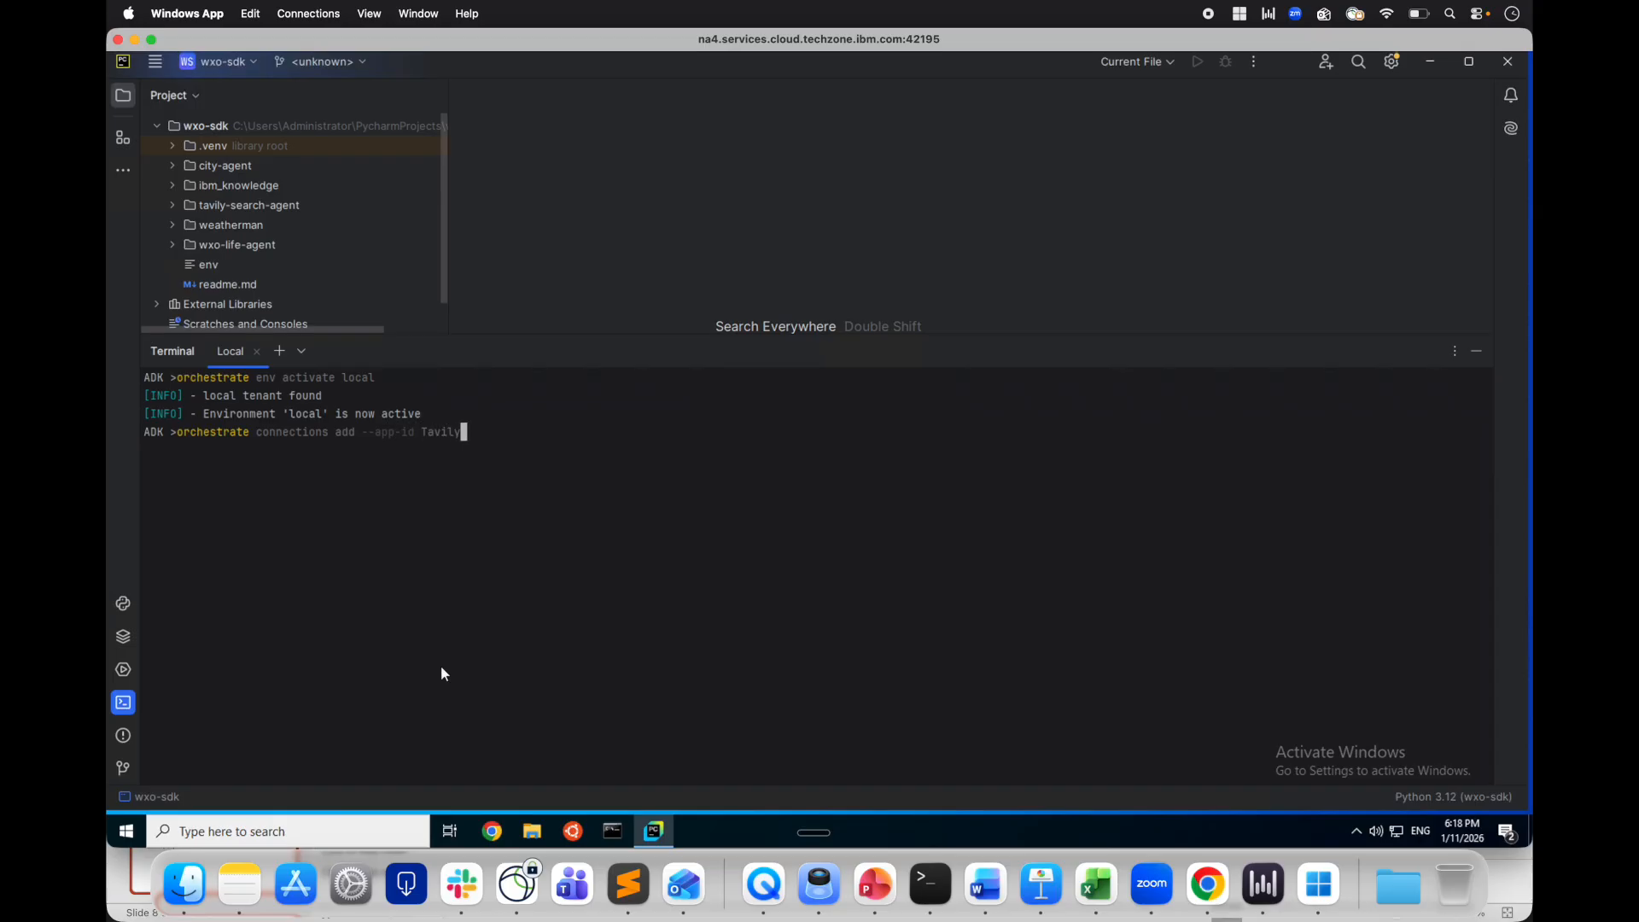
pyautogui.press('Return')
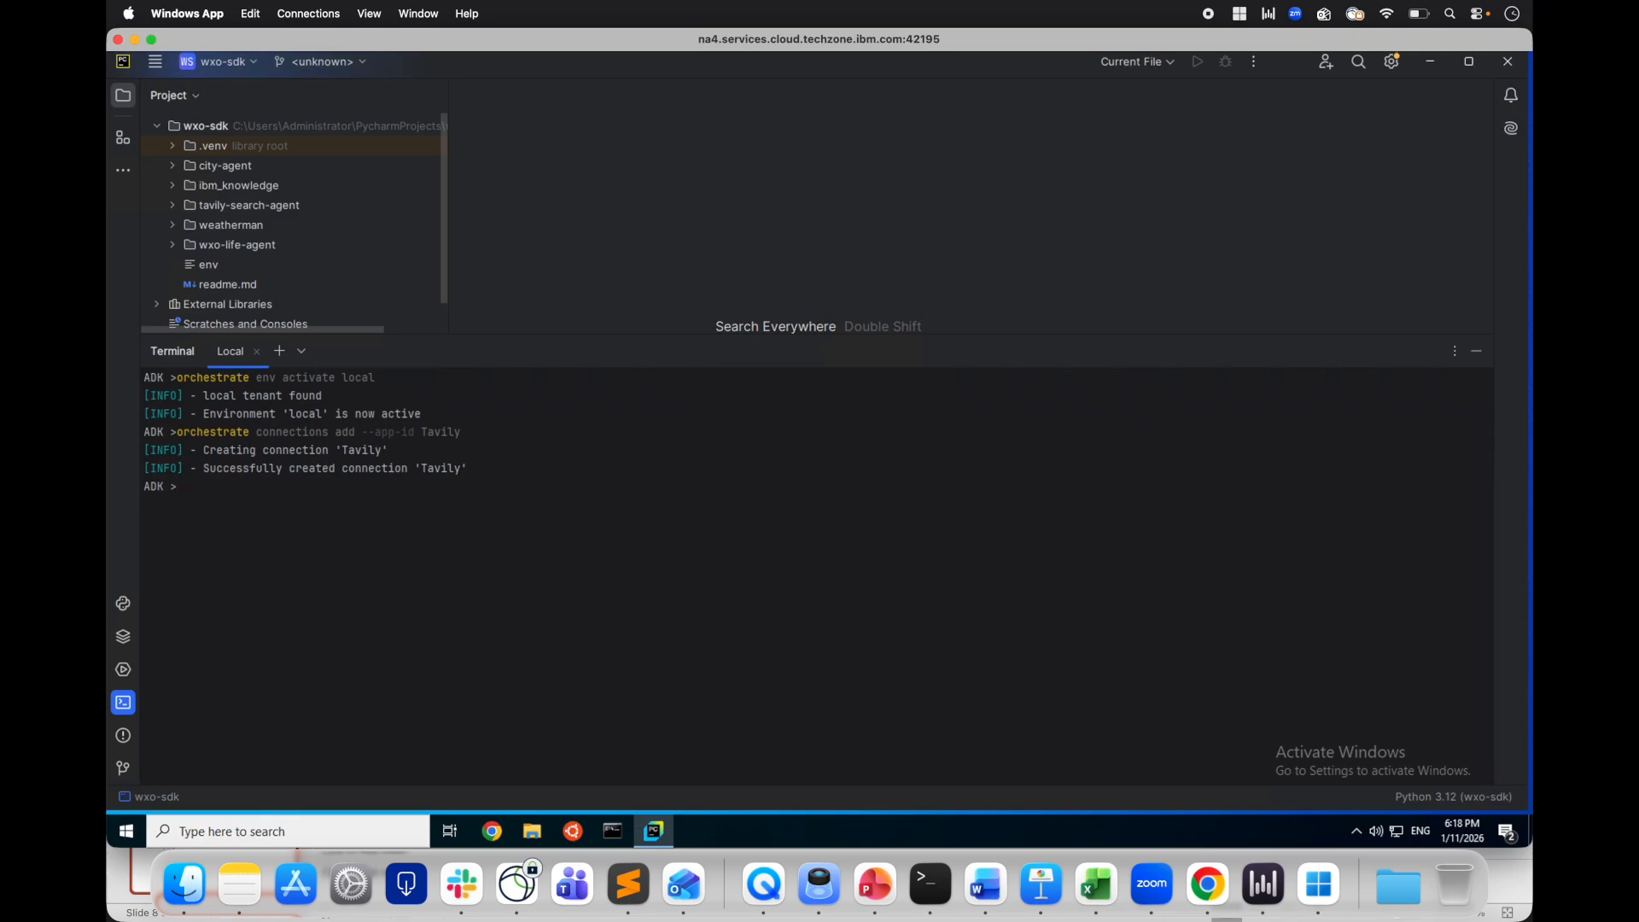
pyautogui.write('orchestrate connections list')
pyautogui.press('Return')
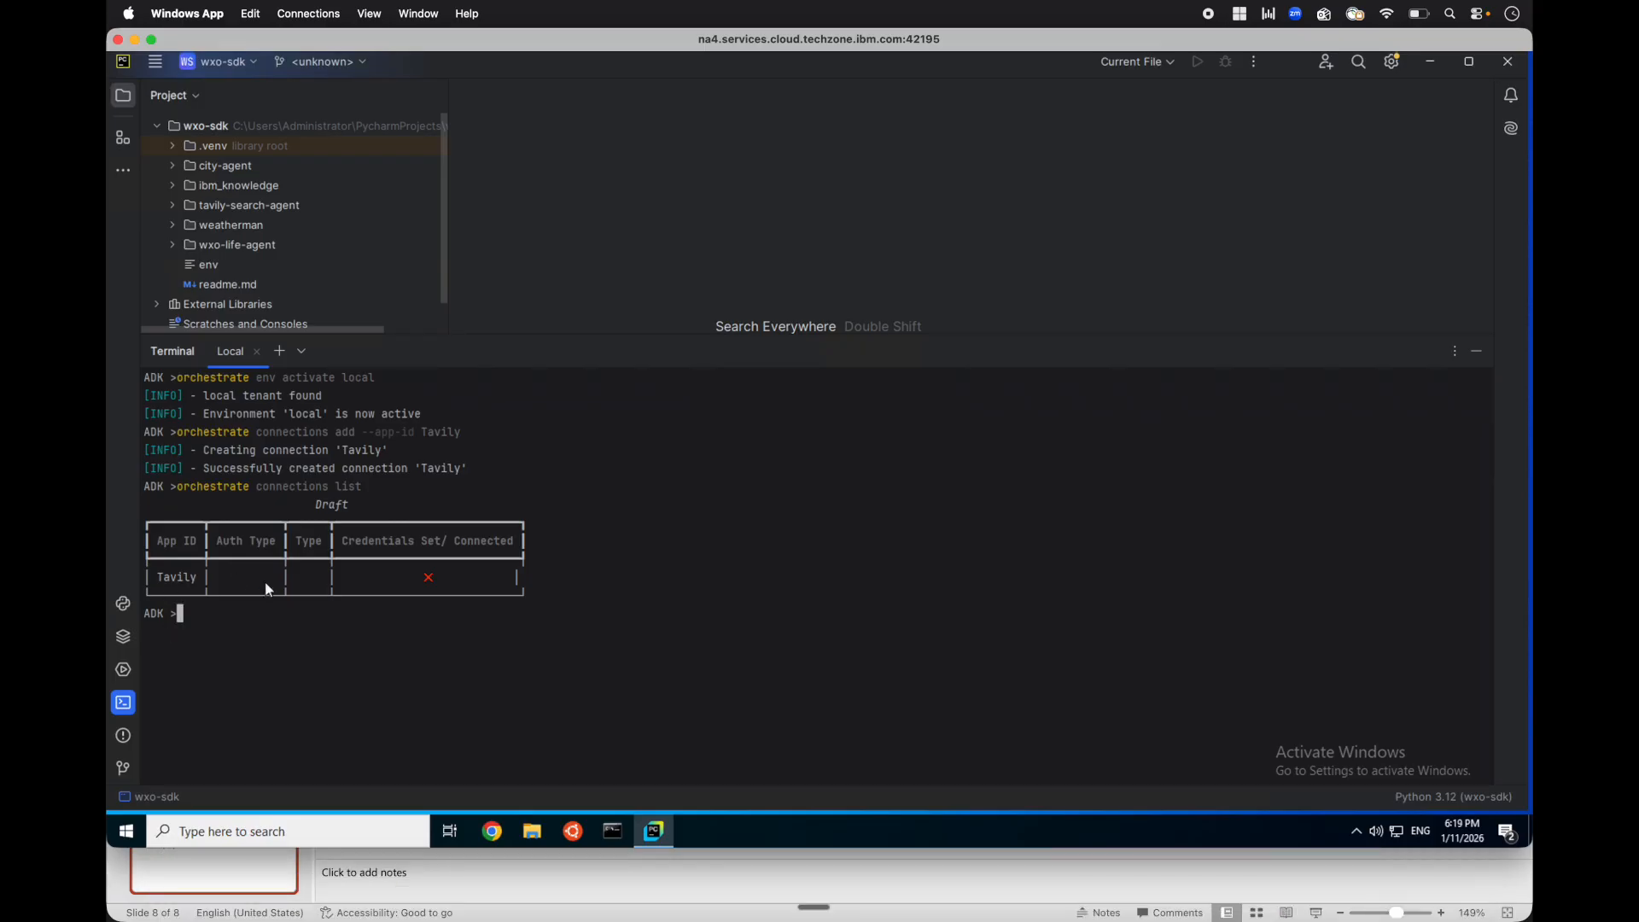
# Try to configure the Tavily connection with the options --enc draft --kind key_value --type team.
pyautogui.write('orchestrate')
pyautogui.write('connections configut')
pyautogui.press('BackSpace')
pyautogui.write('re ')
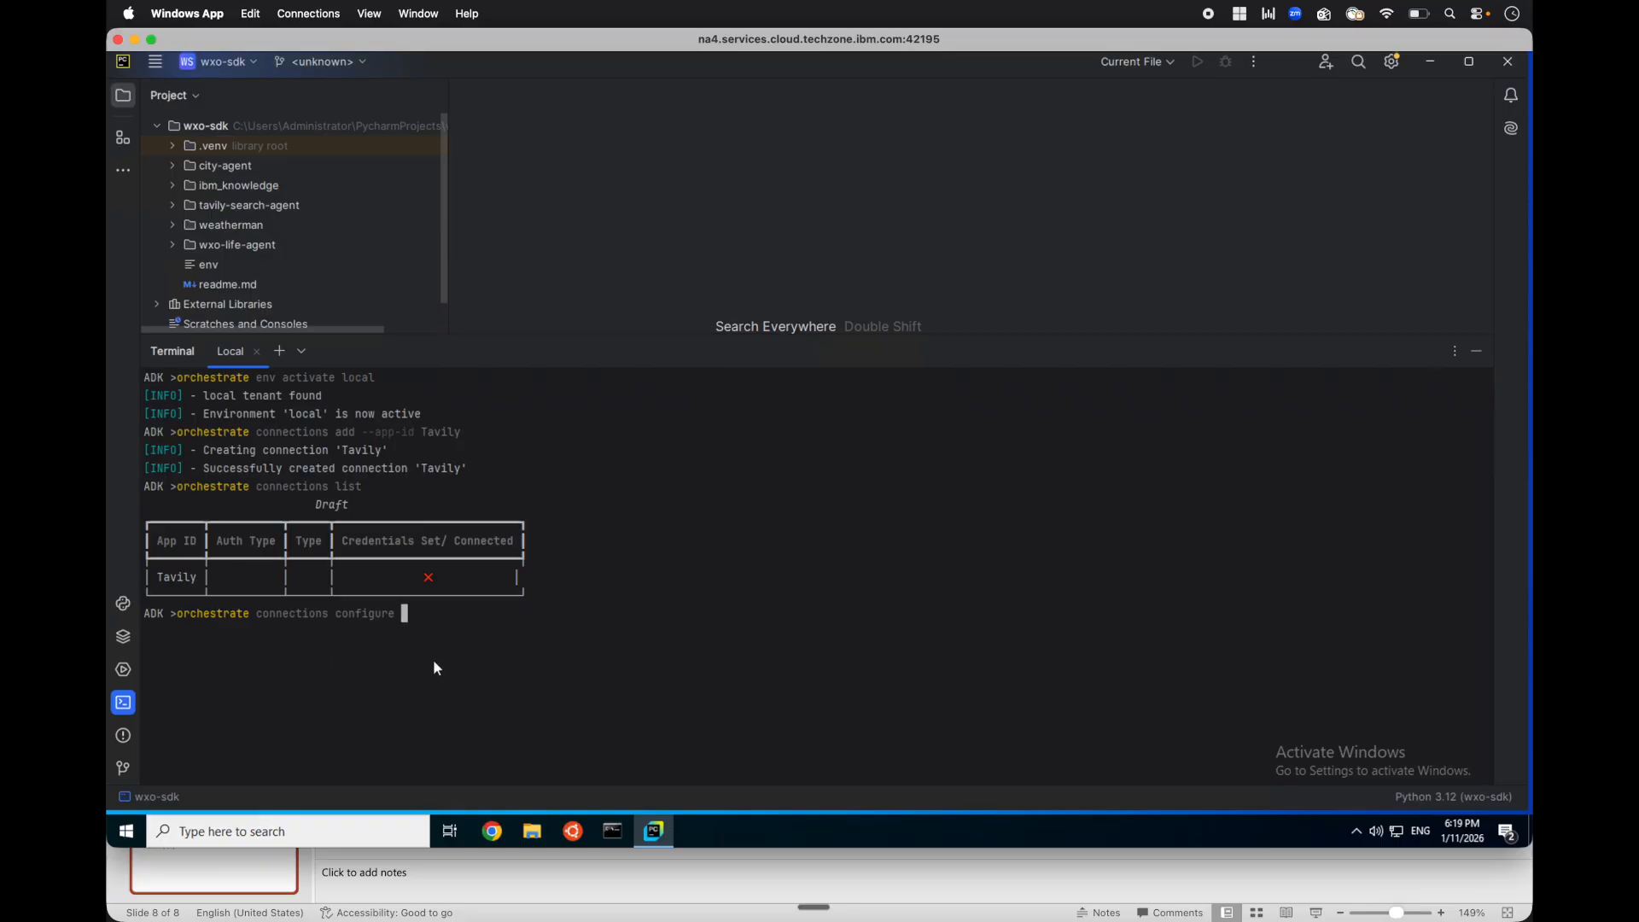
pyautogui.write('--app-id Tavily --enc draft --kind key_value --type team')
pyautogui.press('Return')
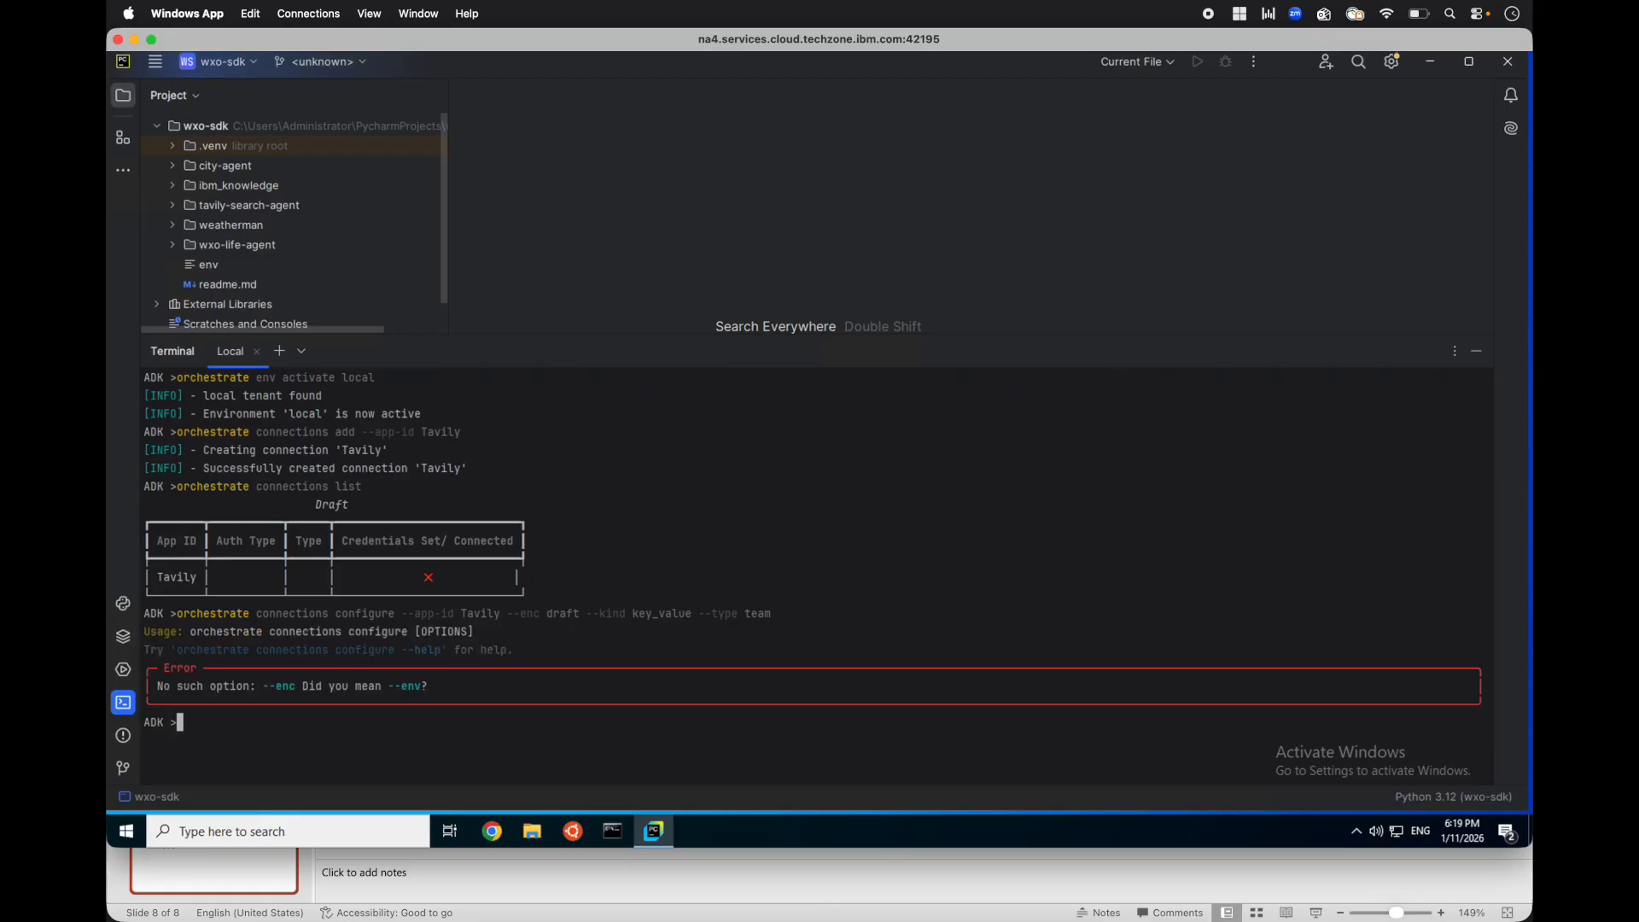
# Rerun the Tavily connection's configure command with the option --enc corrected to --env.
pyautogui.press('Up')
pyautogui.press('Left')
pyautogui.press('Left')
pyautogui.press('Left')
pyautogui.press('Left')
pyautogui.press('Left')
pyautogui.press('Left')
pyautogui.press('Left')
pyautogui.press('Left')
pyautogui.press('Left')
pyautogui.press('Left')
pyautogui.press('Left')
pyautogui.press('Left')
pyautogui.press('Left')
pyautogui.press('Left')
pyautogui.press('Left')
pyautogui.press('Left')
pyautogui.press('Left')
pyautogui.press('Left')
pyautogui.press('Left')
pyautogui.press('Left')
pyautogui.press('Left')
pyautogui.press('Left')
pyautogui.press('Left')
pyautogui.press('Left')
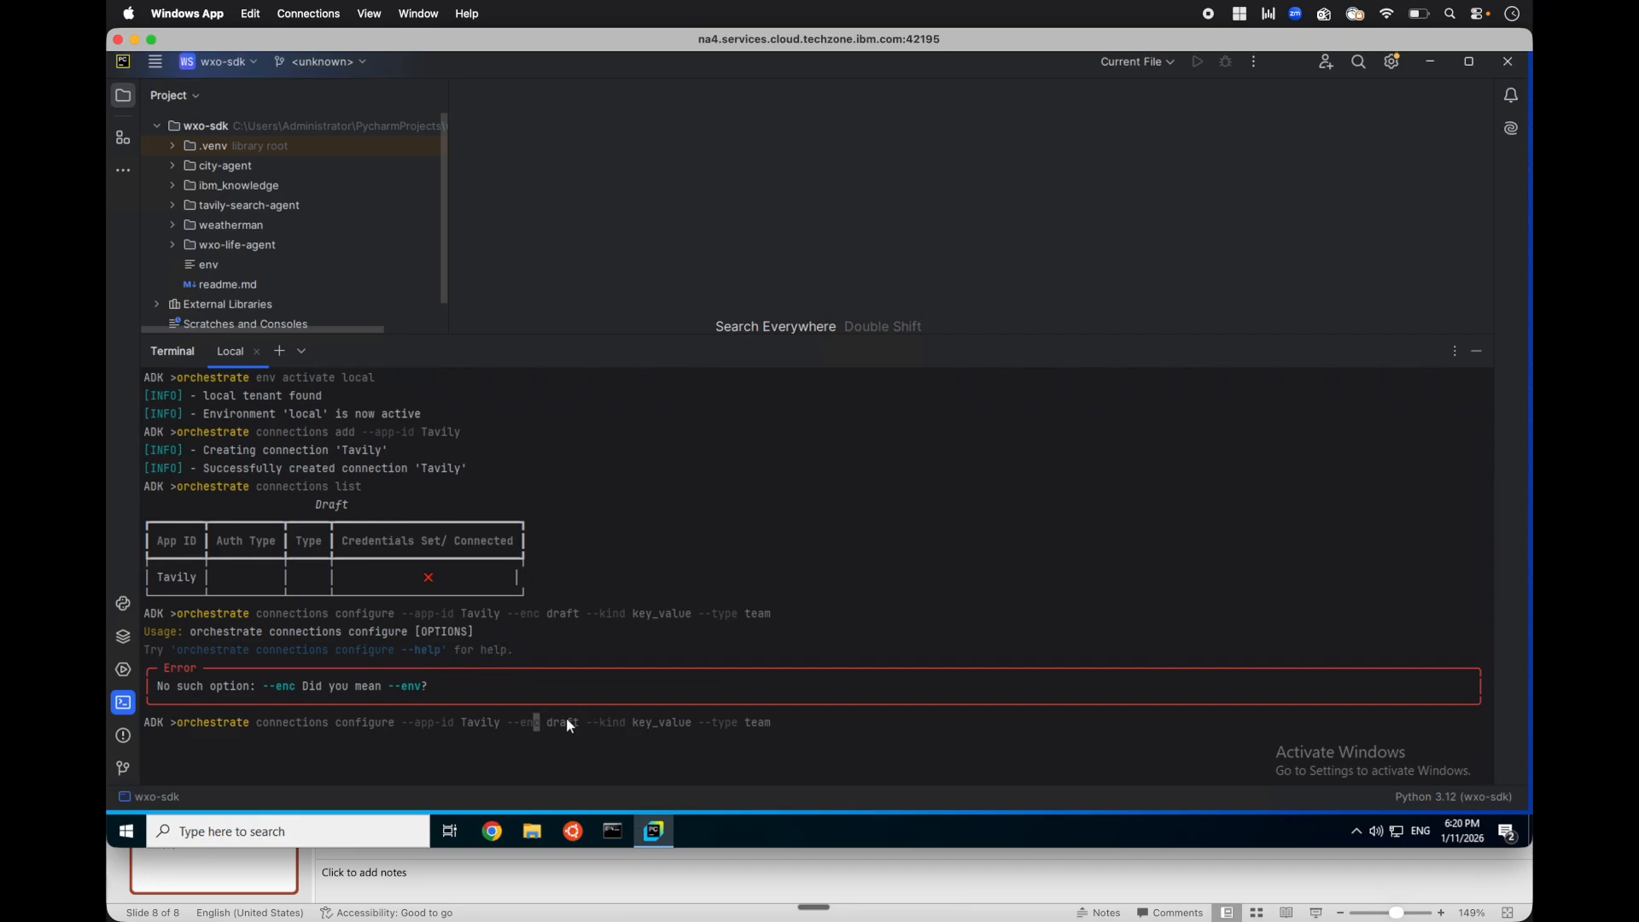
pyautogui.press('Delete')
pyautogui.write('v')
pyautogui.press('Return')
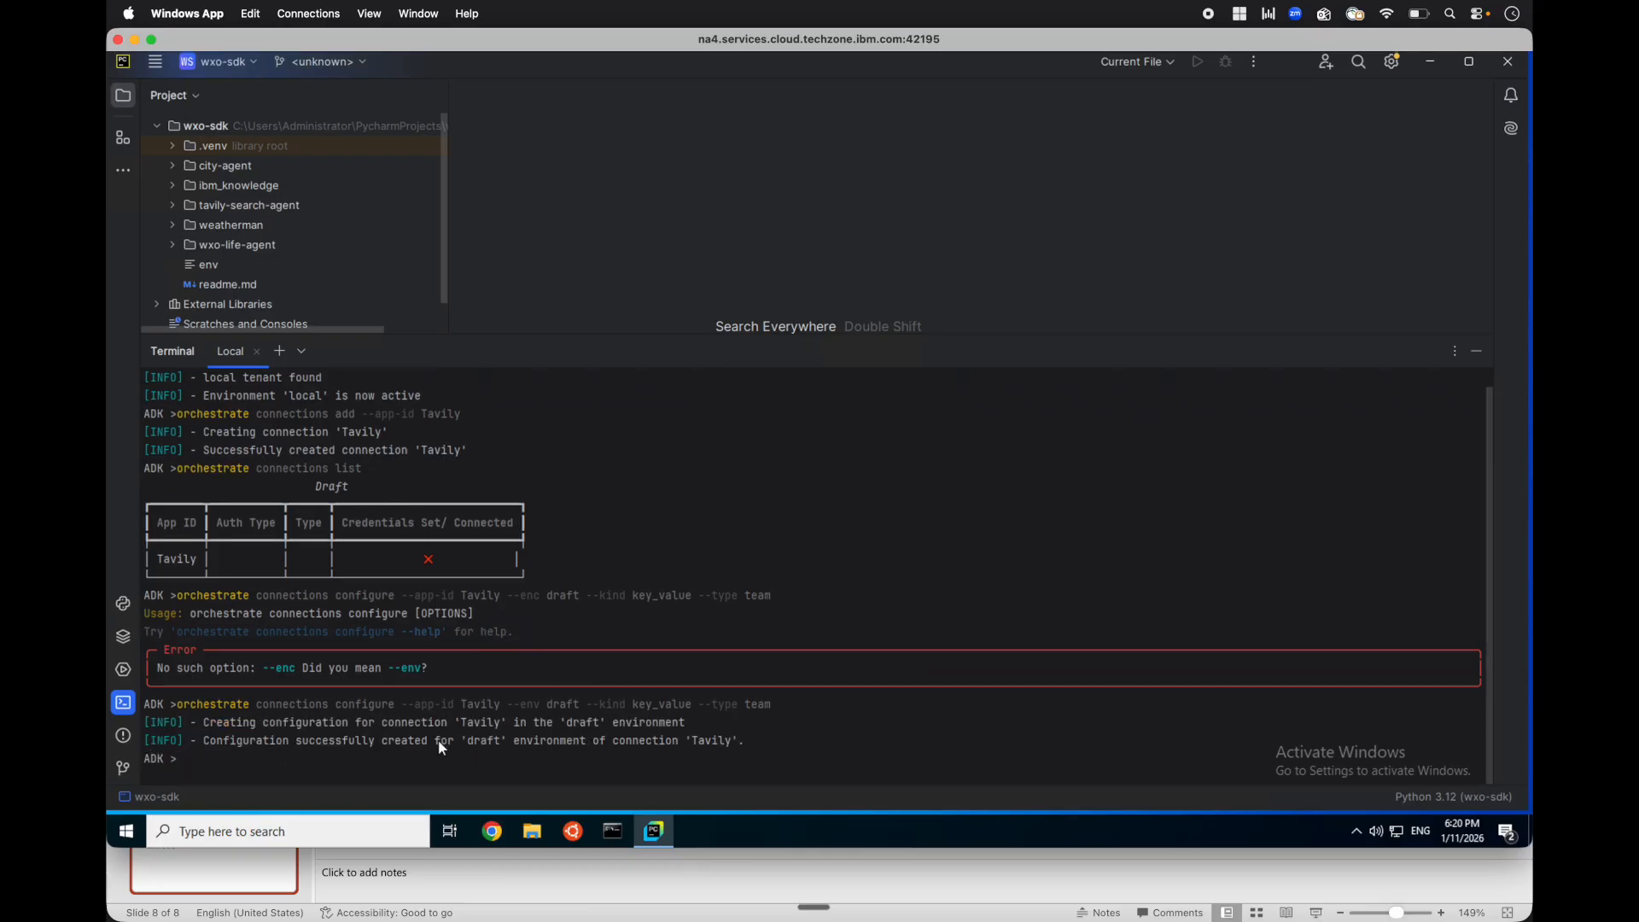
# List the connections again to check the Tavily connection's auth type and type.
pyautogui.press('Up')
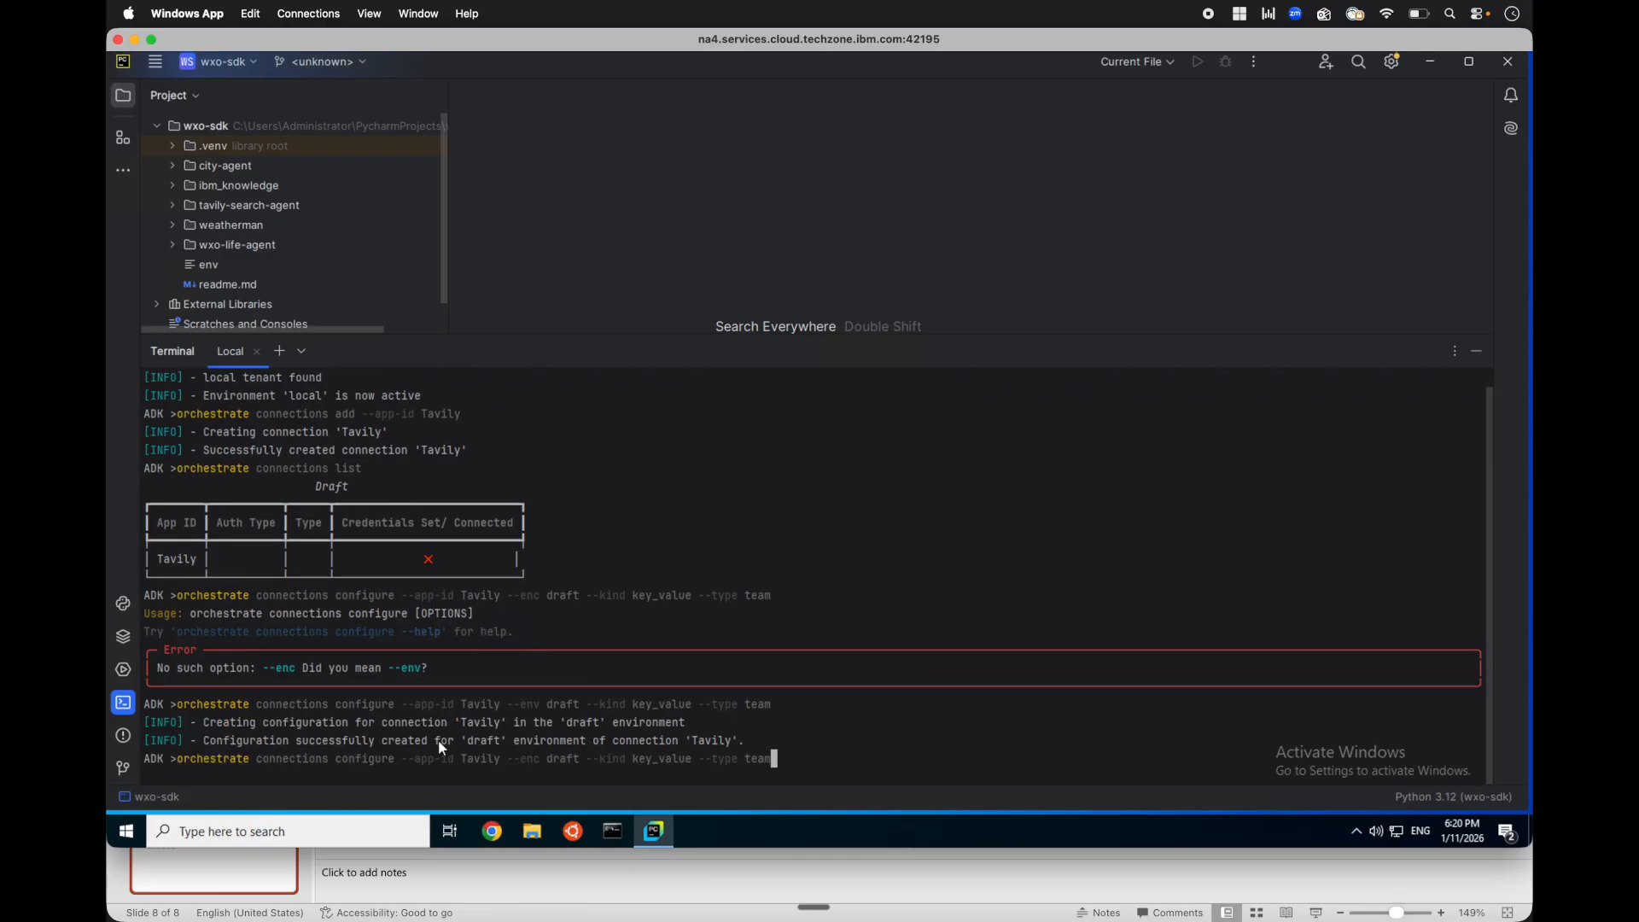
pyautogui.press('Up')
pyautogui.press('Return')
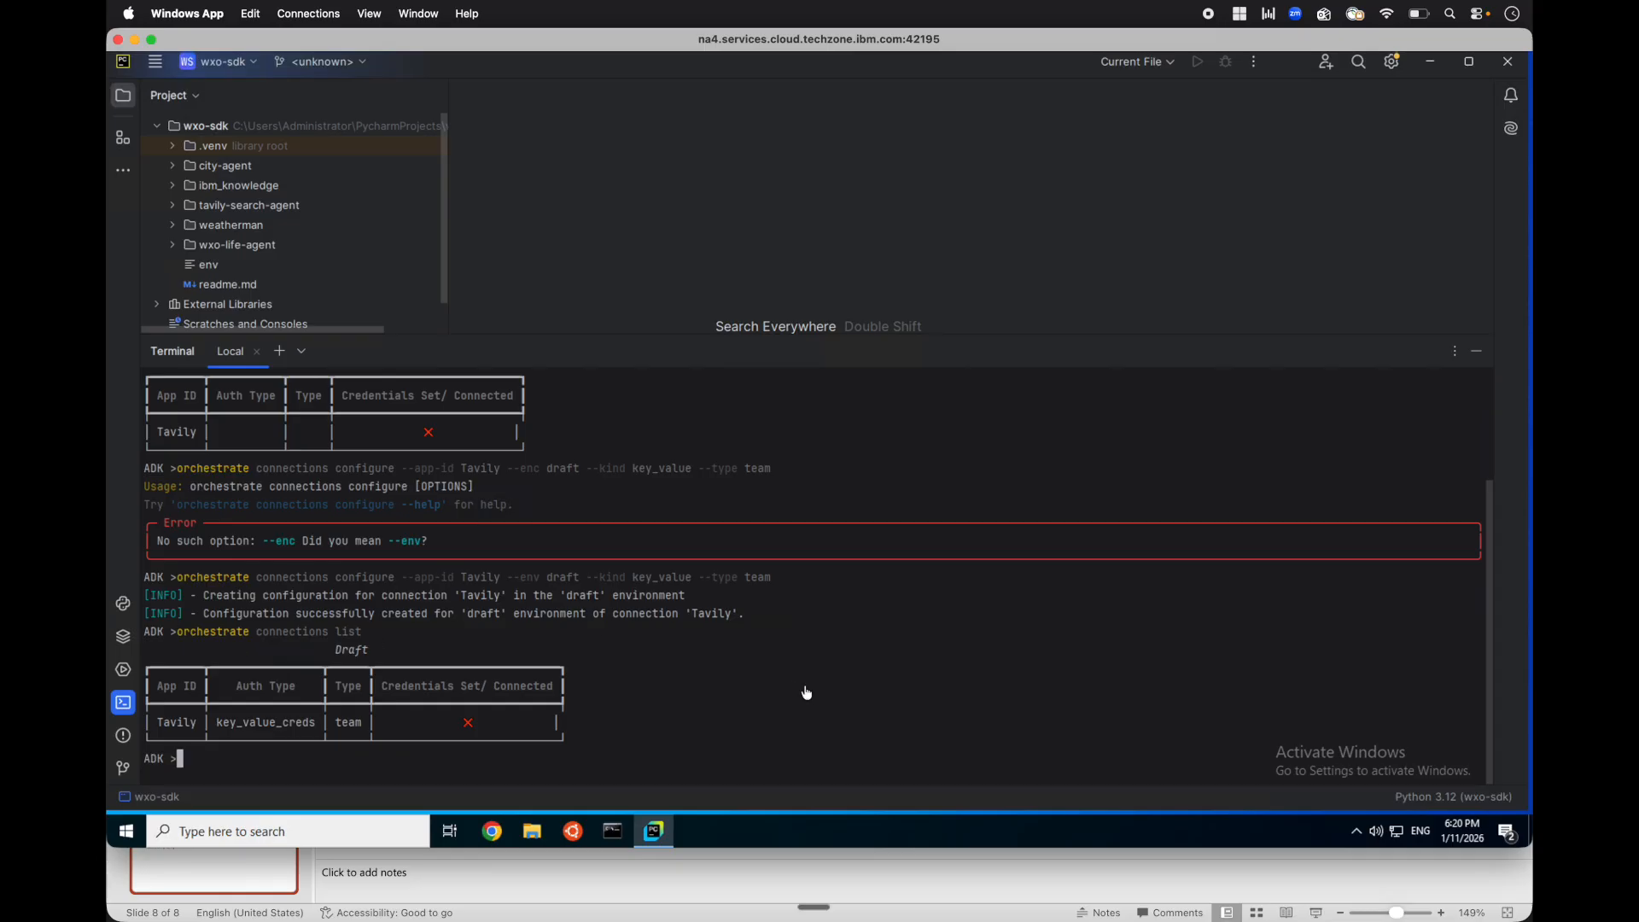
# Copy the Tavily API key from the Notes file in Sublime Text and return to the PyCharm terminal.
pyautogui.press('super+Tab')
pyautogui.tripleClick(486, 209)
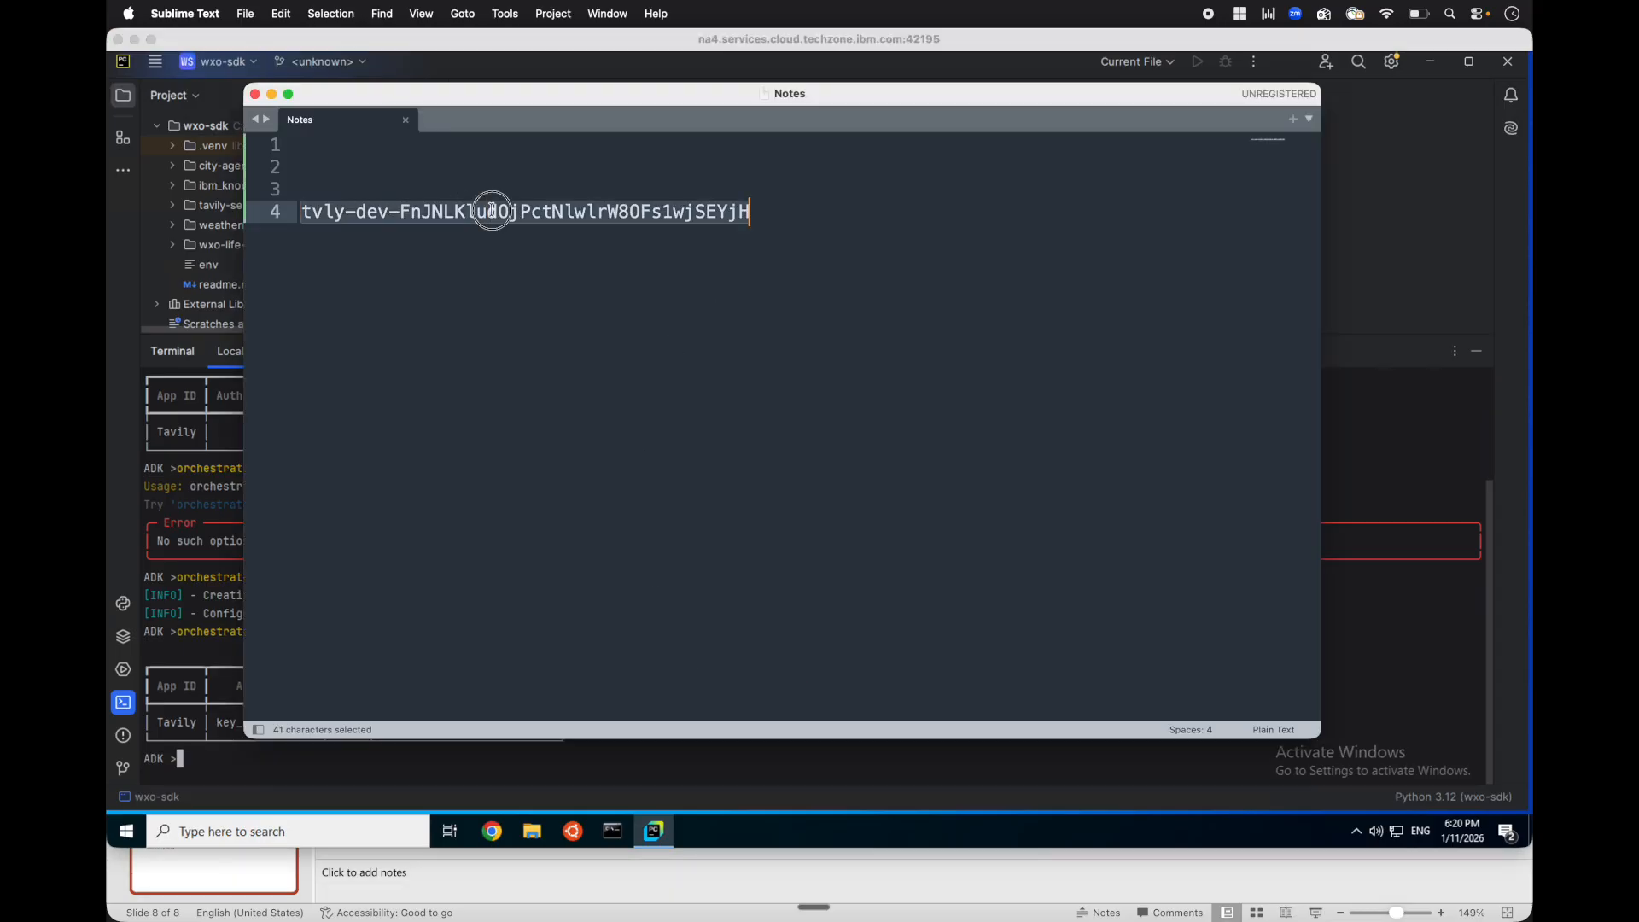
pyautogui.press('super+c')
pyautogui.click(666, 681)
pyautogui.click(366, 757)
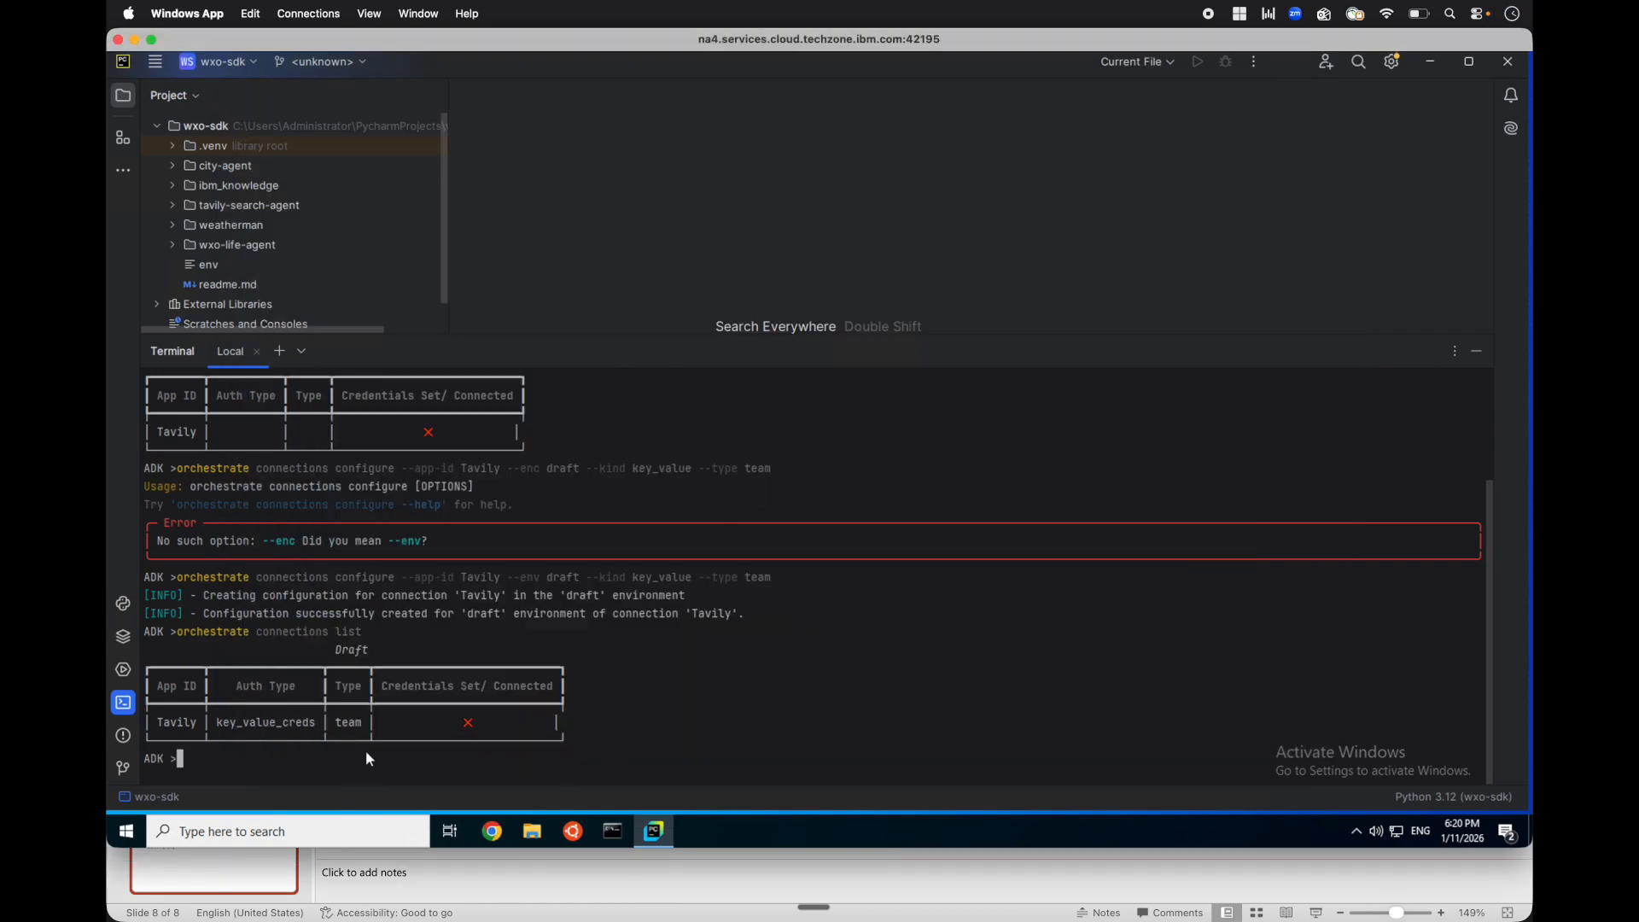
# Set the Tavily connection's credentials for the draft environment, pasting the API key as the value of TAVILY_API_KEY.
pyautogui.write('orchestrate connections')
pyautogui.write('set-credentials -a ')
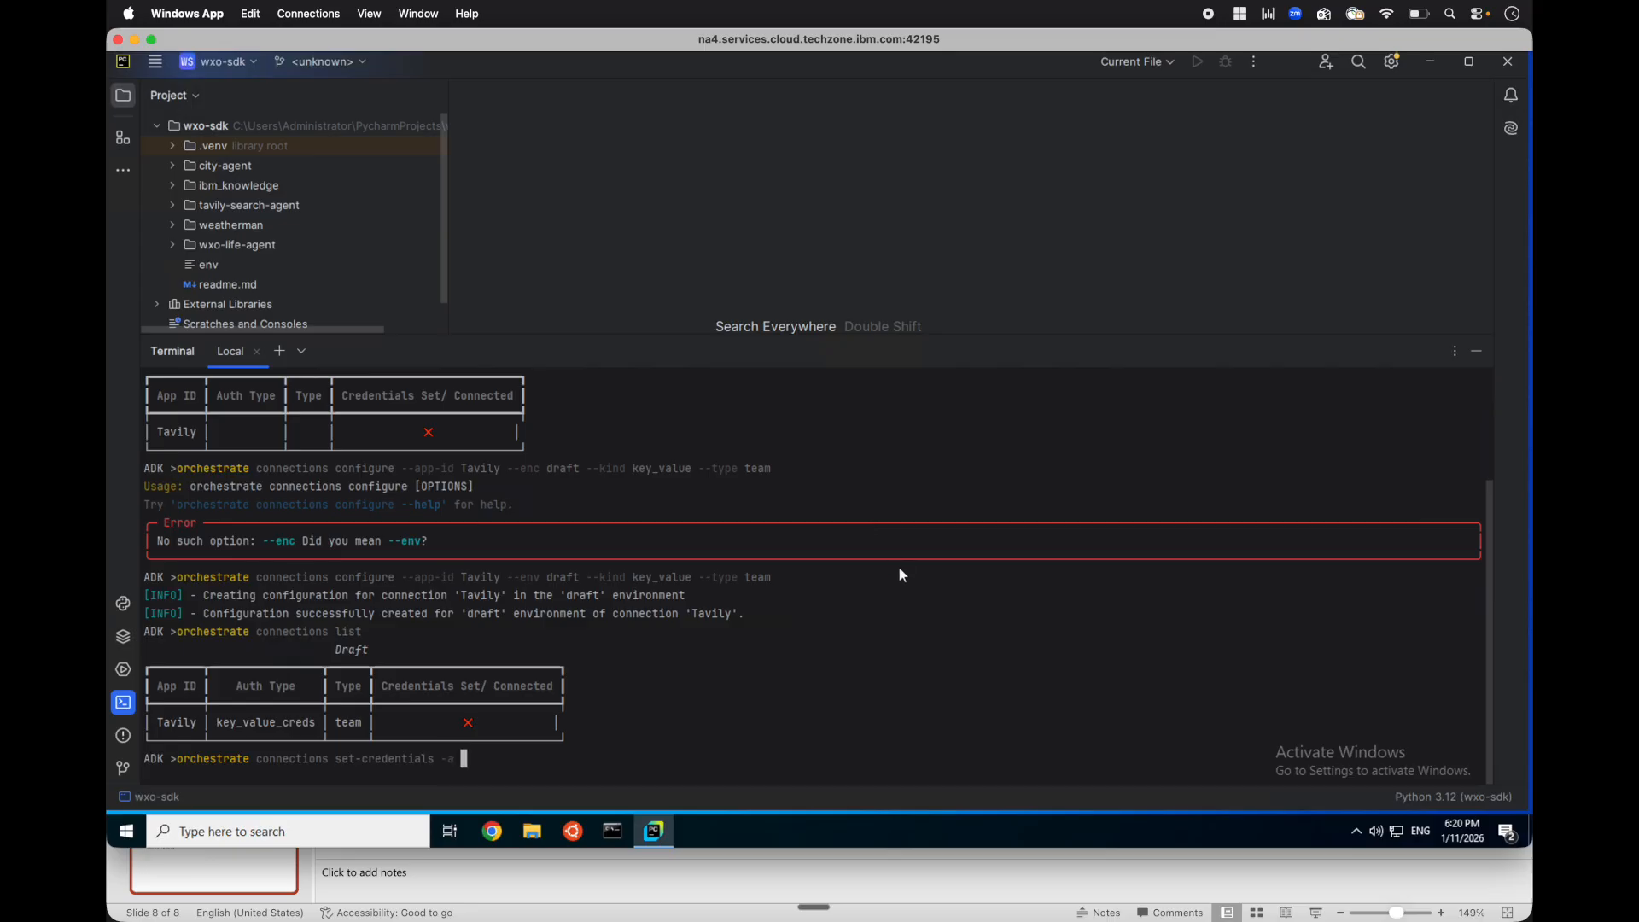
pyautogui.write('Tavily --env drafy')
pyautogui.press('BackSpace')
pyautogui.write('t -e "TAVILY_API_KEY=')
pyautogui.hotkey('ctrl', 'v')
pyautogui.write('"')
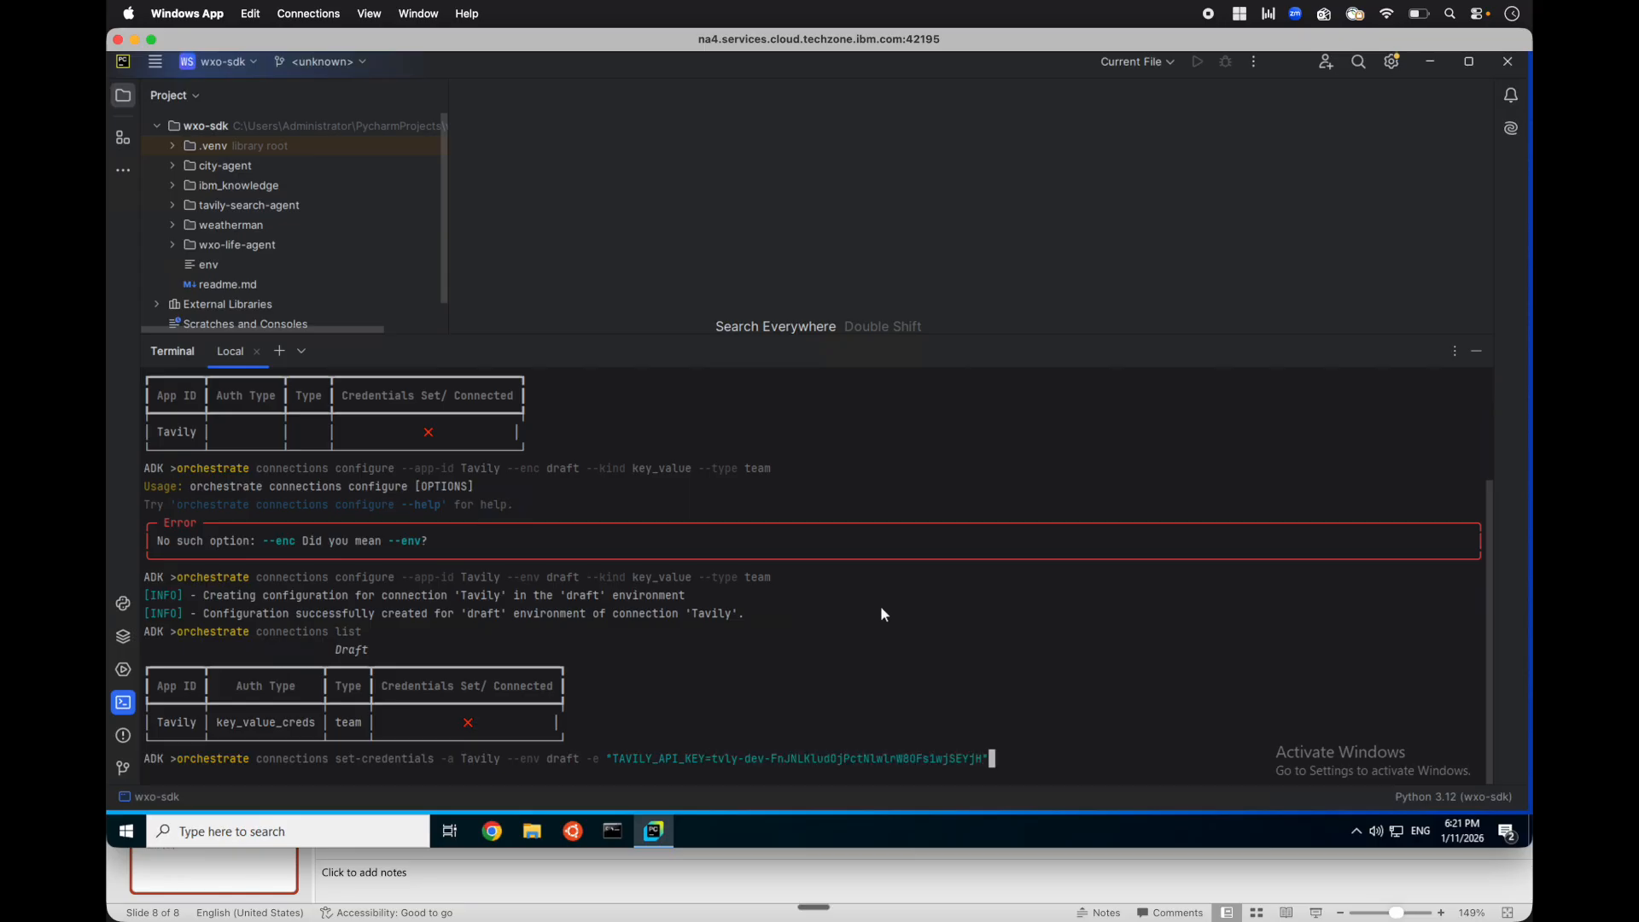
pyautogui.press('Return')
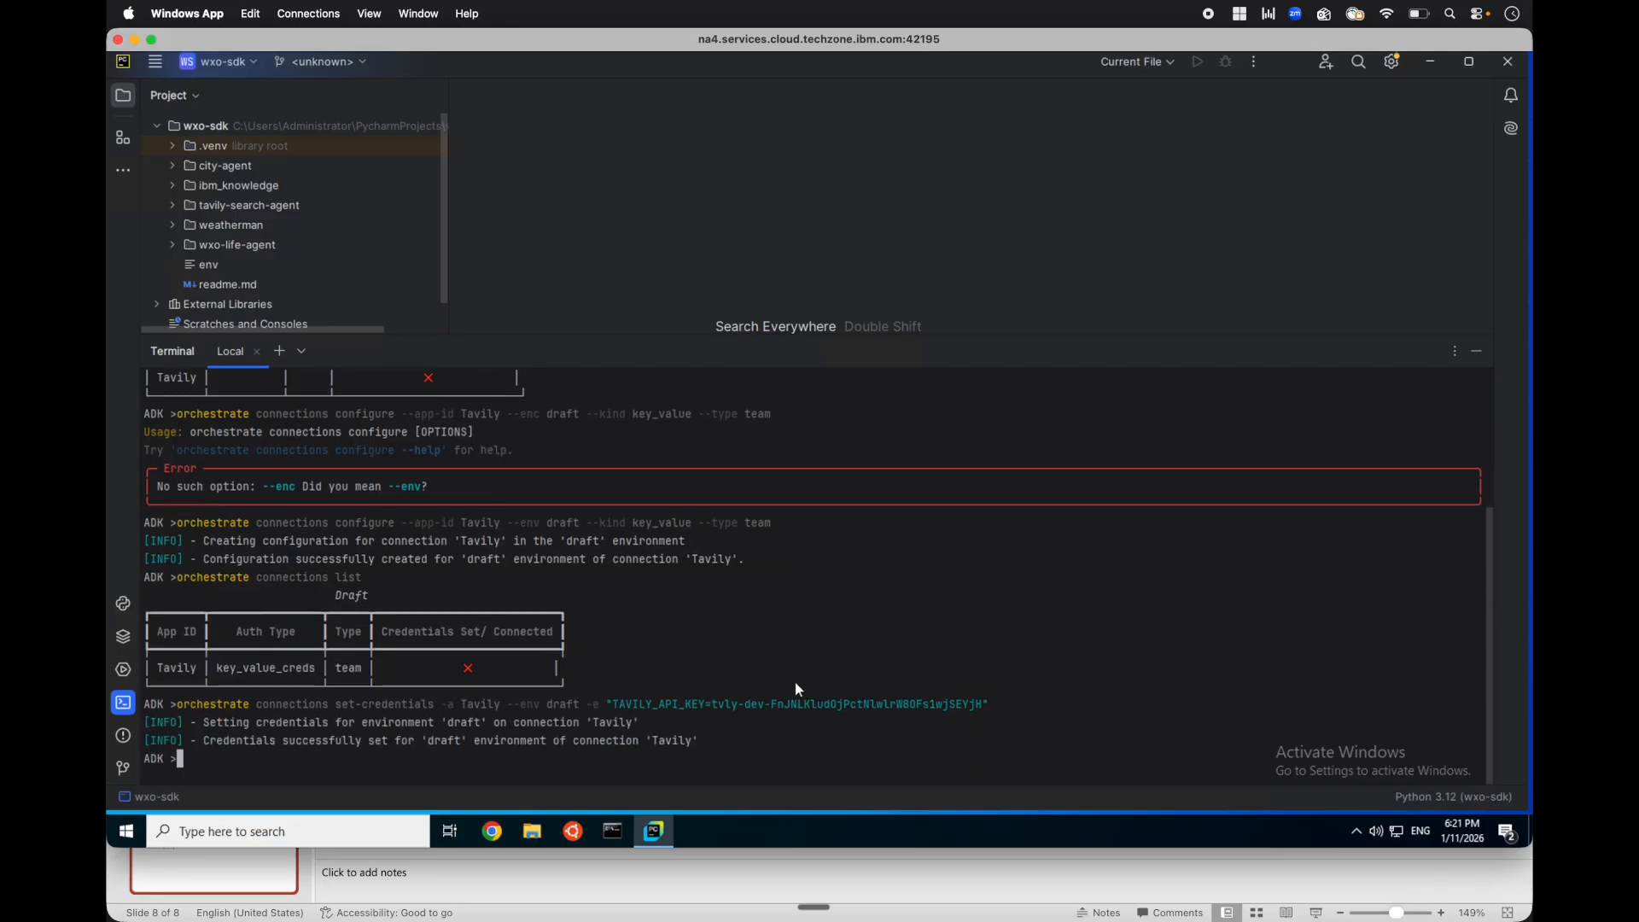
# List the connections once more to check whether the Tavily credentials are set.
pyautogui.press('Up')
pyautogui.press('Up')
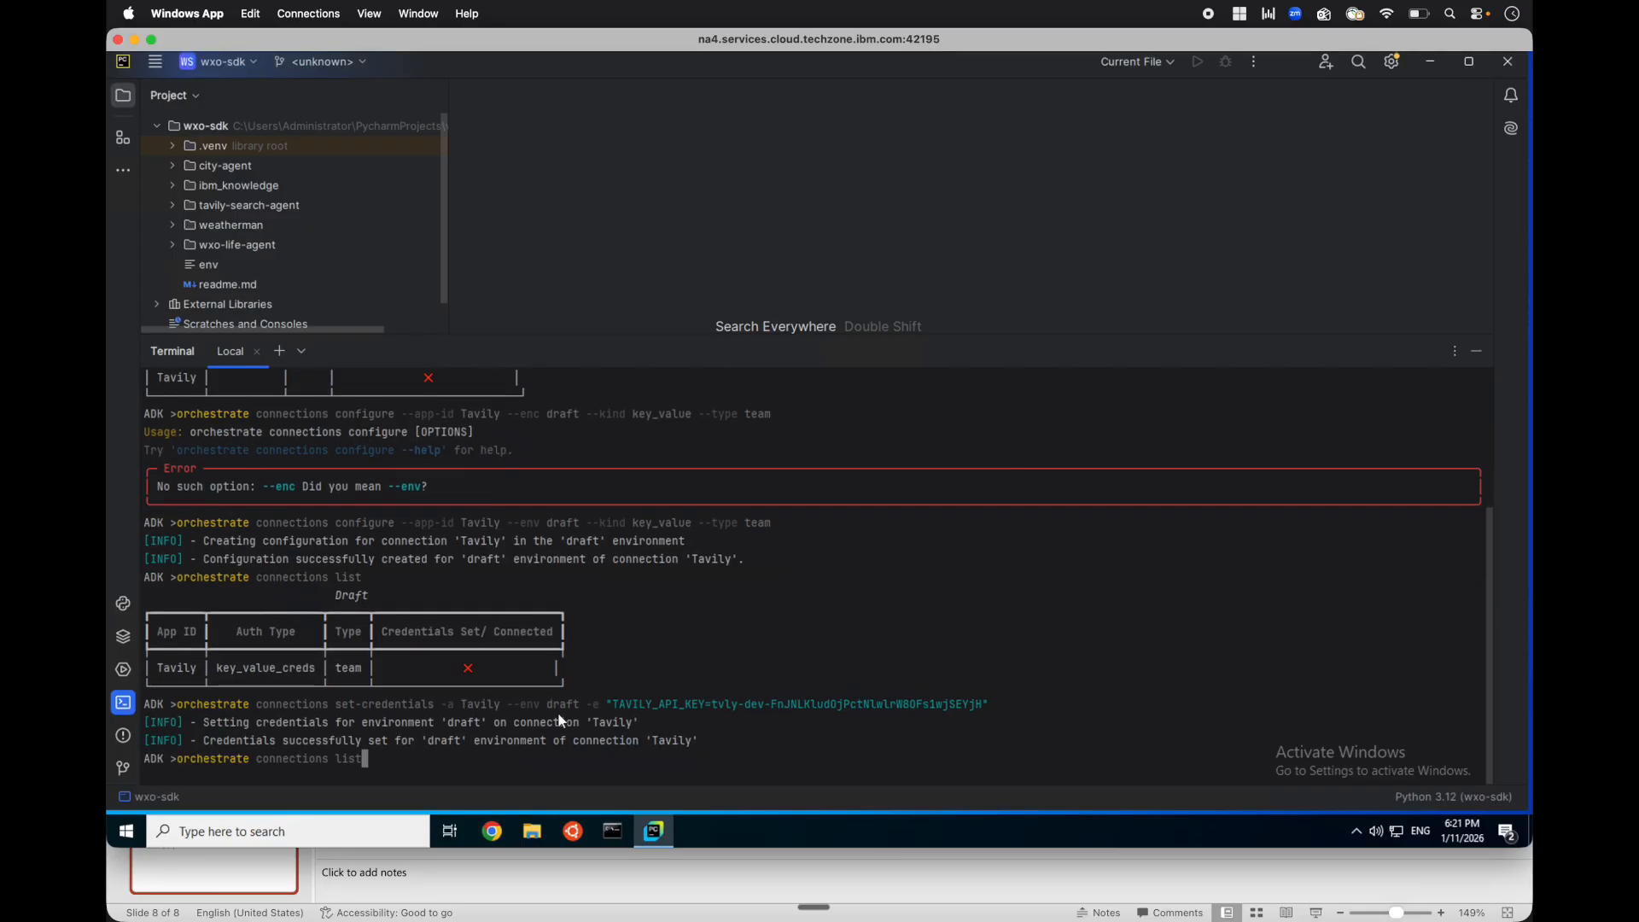
pyautogui.press('Return')
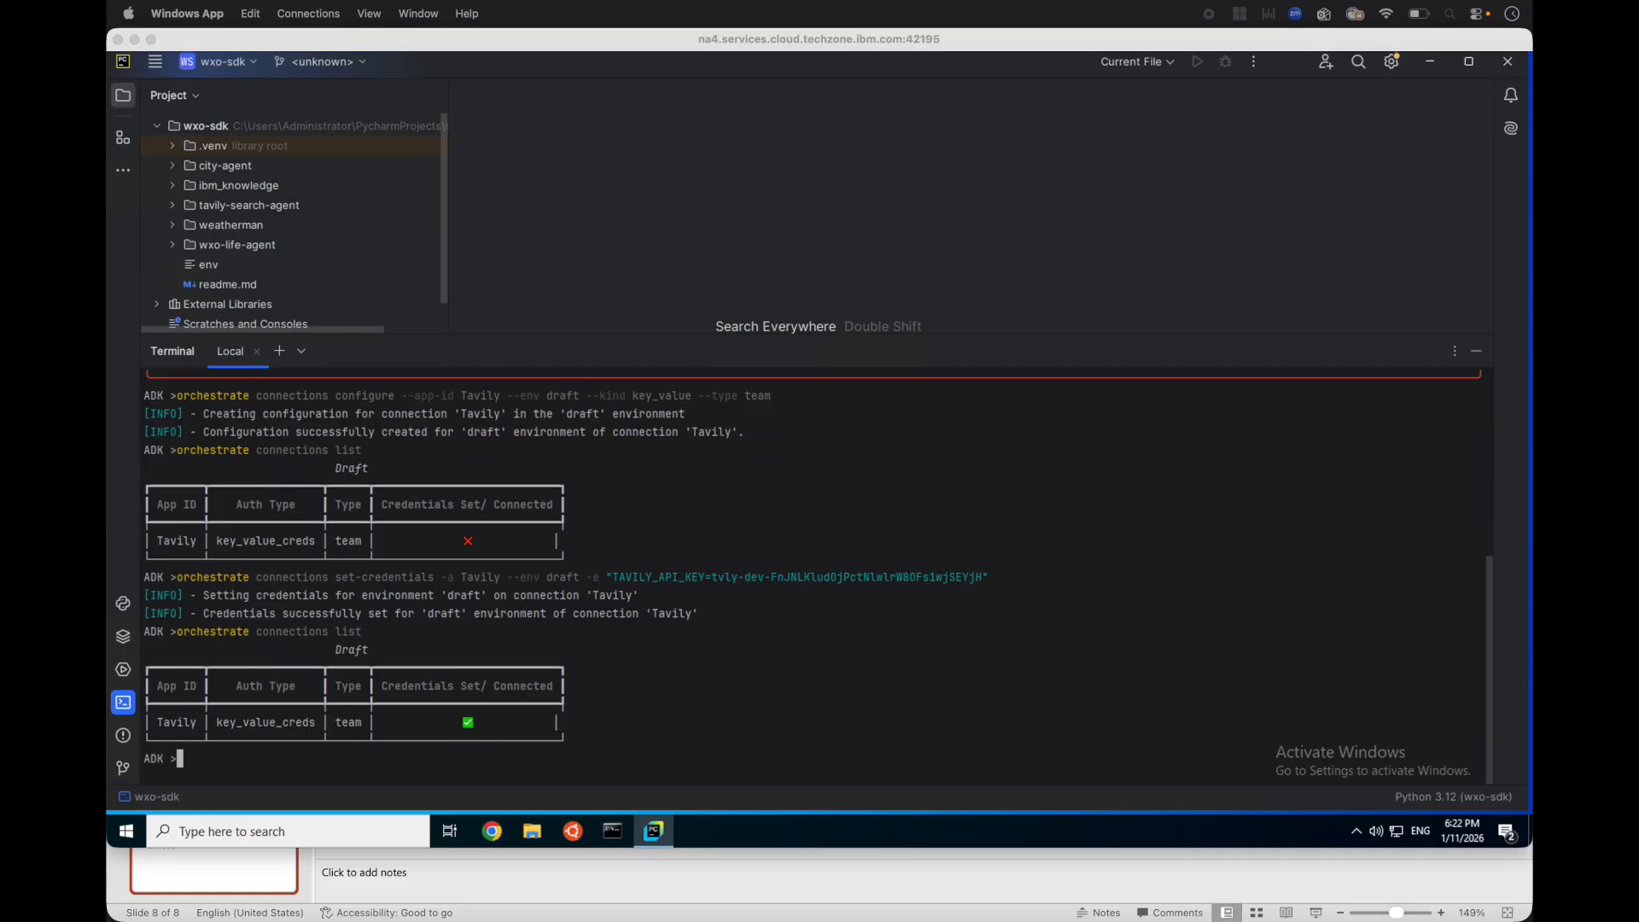
pyautogui.press('super+Tab')
pyautogui.click(625, 452)
pyautogui.press('Return')
pyautogui.press('Return')
pyautogui.press('Return')
pyautogui.press('super+v')
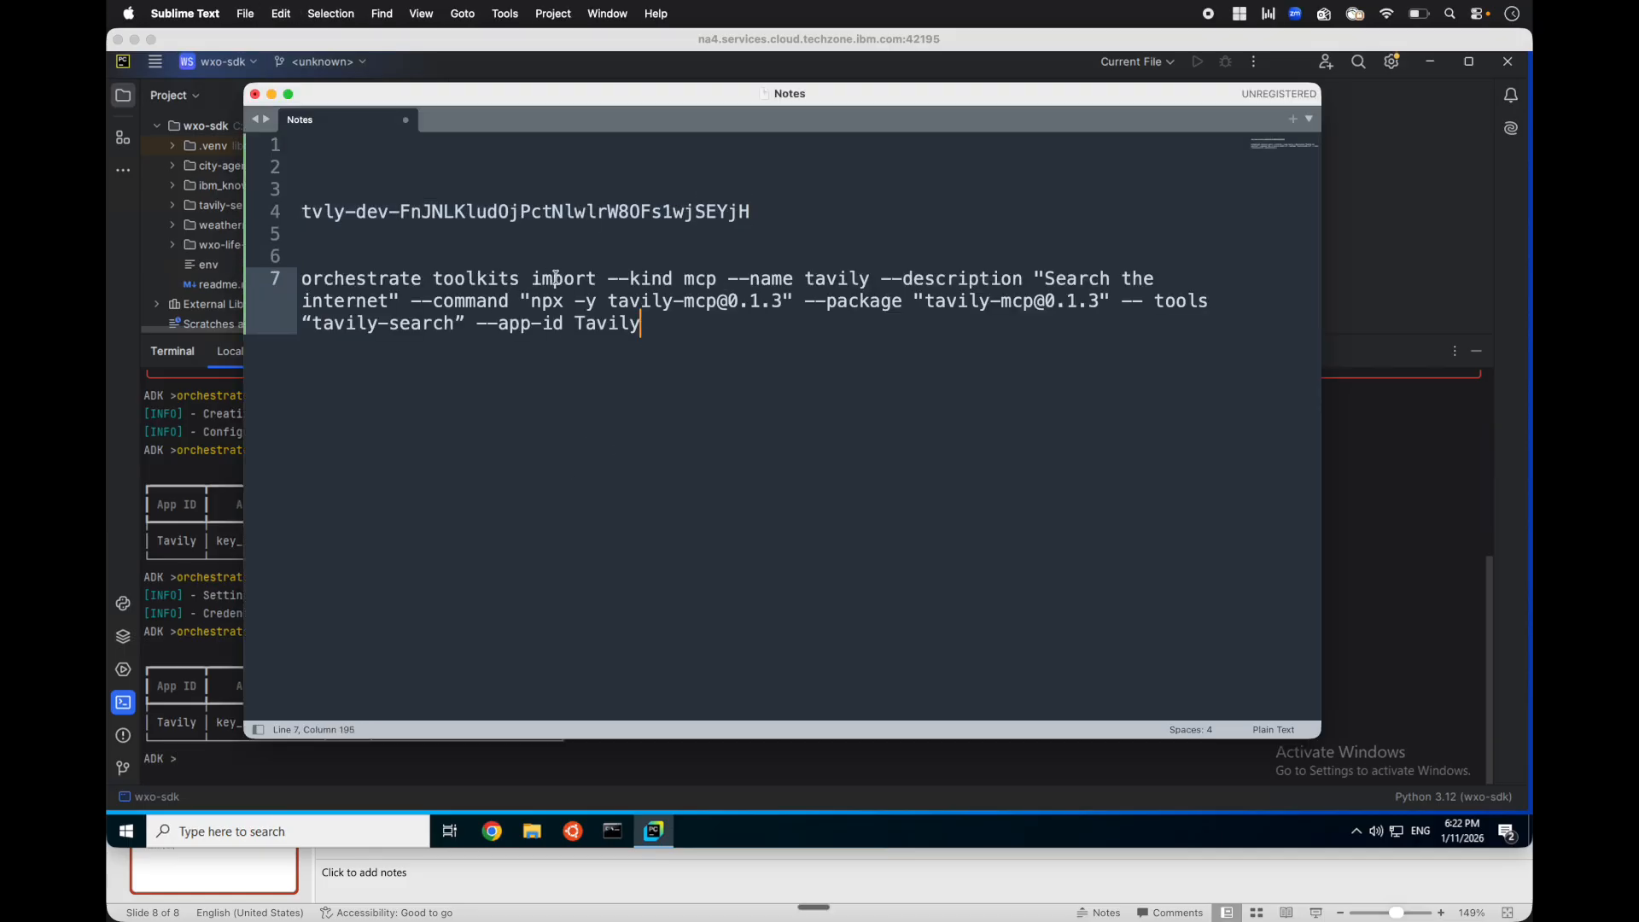
pyautogui.doubleClick(556, 278)
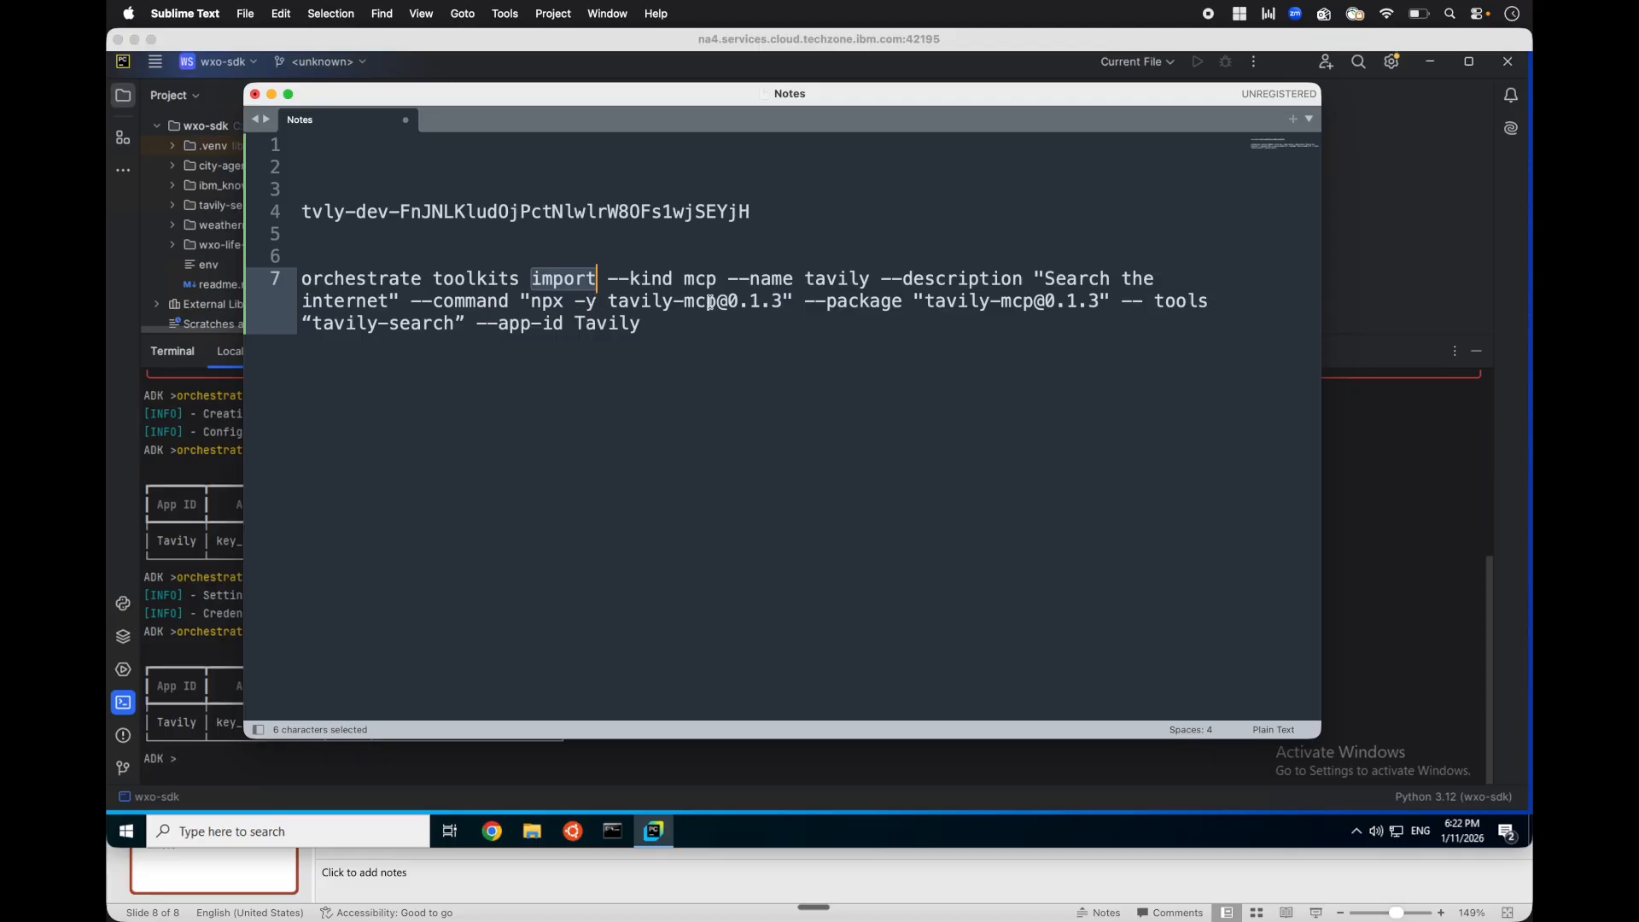
pyautogui.click(794, 318)
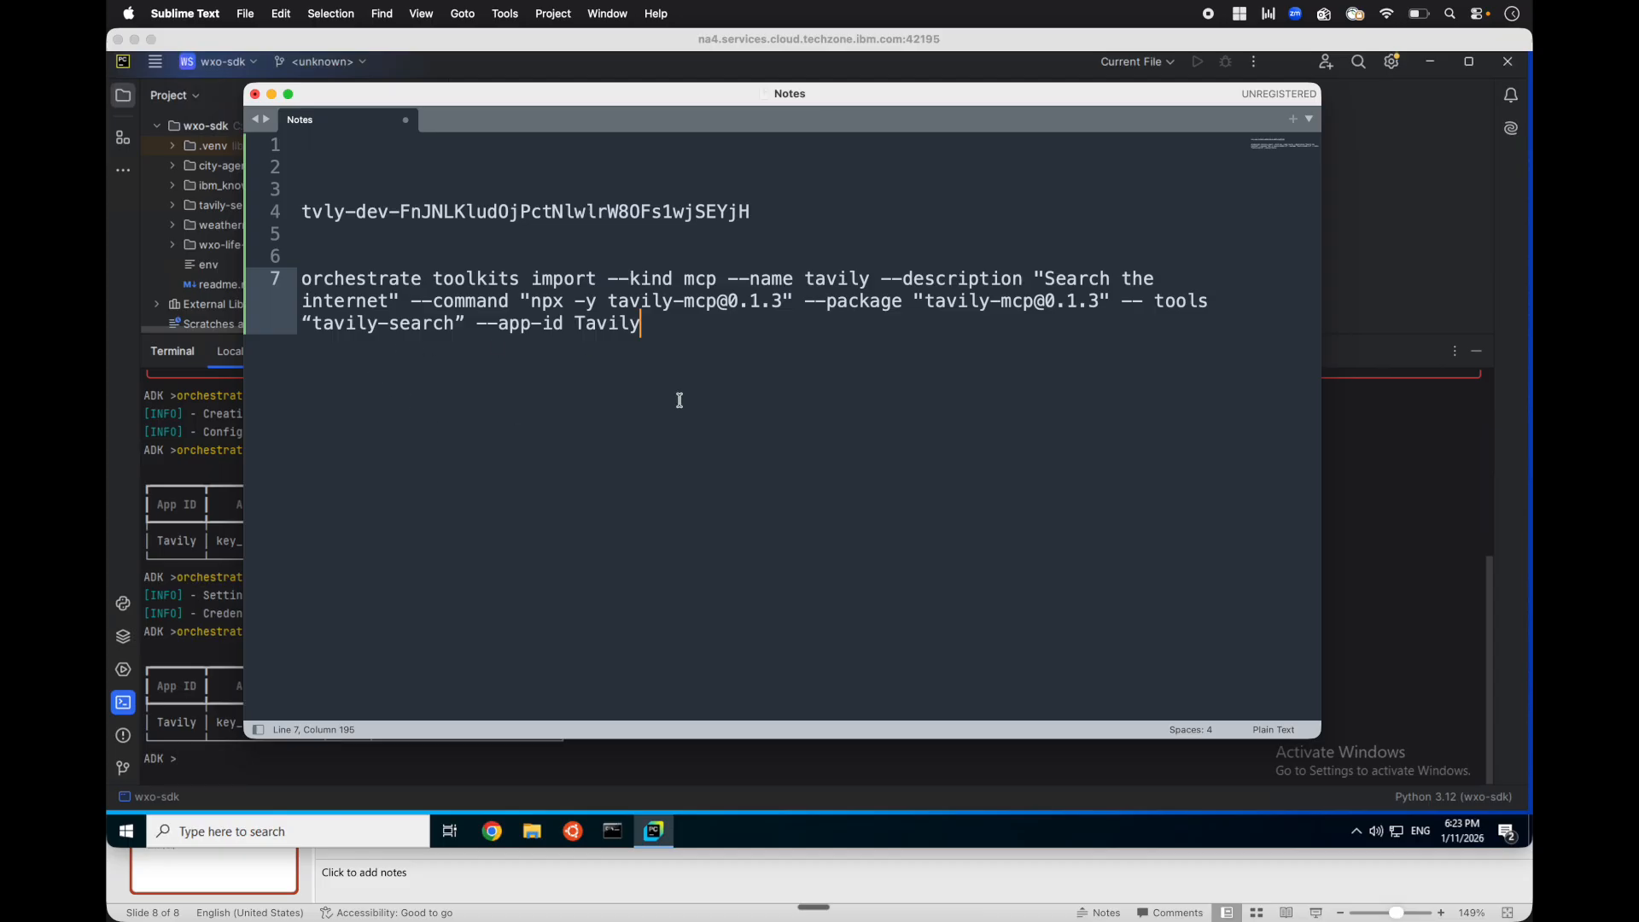
# Correct the import command to --tools "tavily-search" by removing the stray space and replacing the curly quotes with straight ones.
pyautogui.click(1155, 304)
pyautogui.press('BackSpace')
pyautogui.click(313, 327)
pyautogui.press('BackSpace')
pyautogui.write('"')
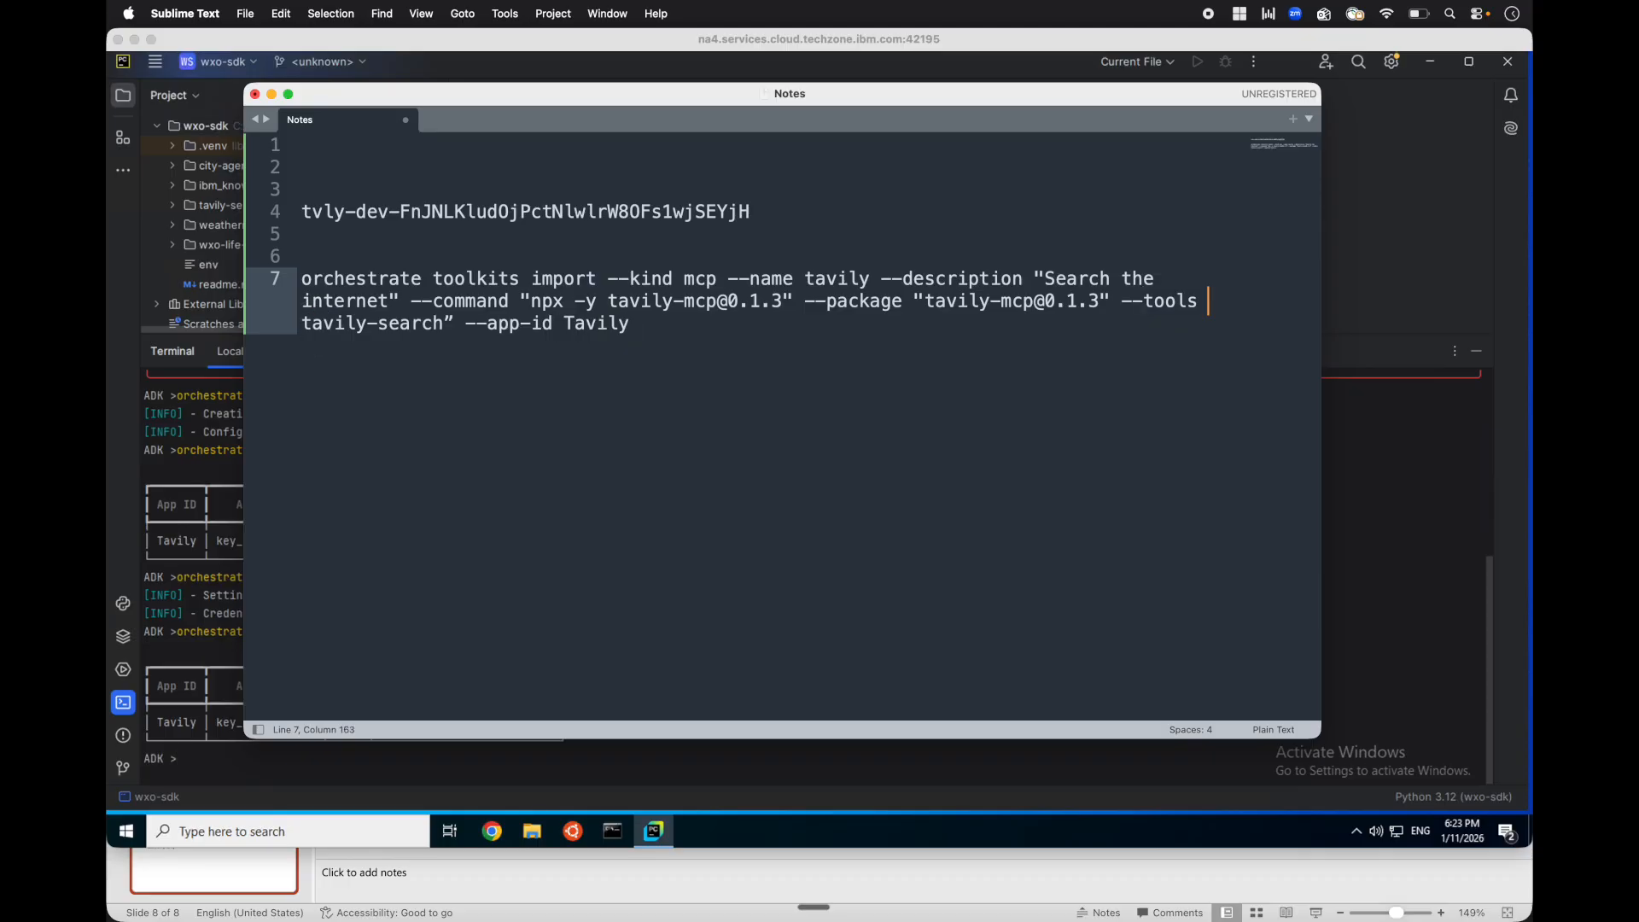
pyautogui.hotkey('alt', 'Right')
pyautogui.hotkey('alt', 'Right')
pyautogui.press('BackSpace')
pyautogui.write('"')
# Run the corrected toolkit import command in the PyCharm terminal and list the toolkits.
pyautogui.moveTo(709, 328); pyautogui.dragTo(301, 282)
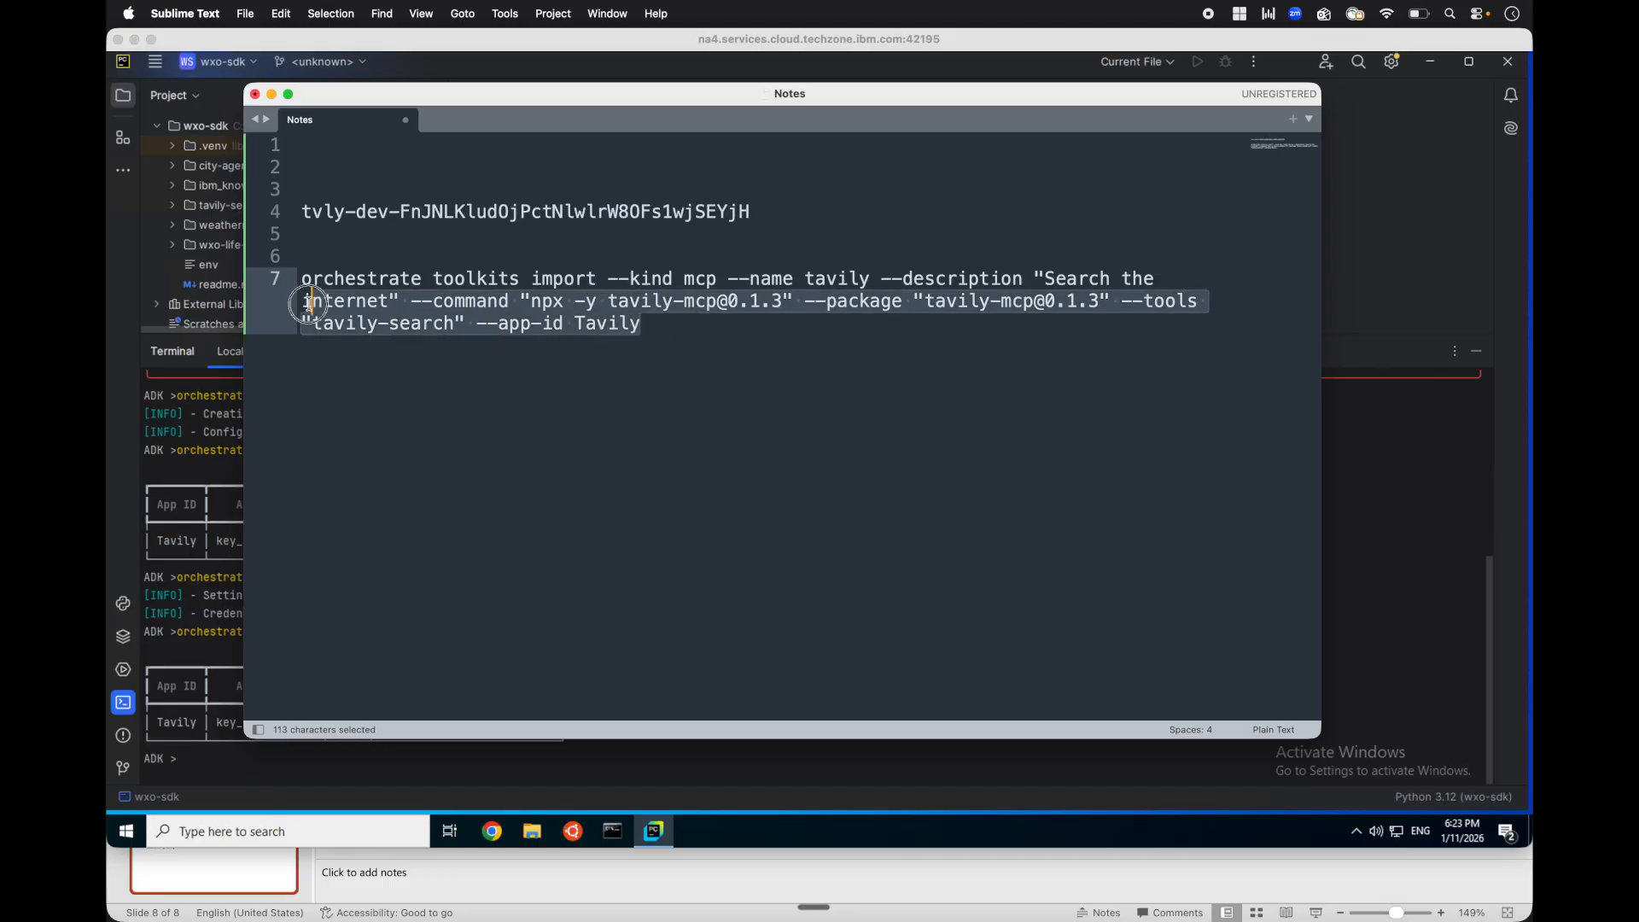
pyautogui.press('super+c')
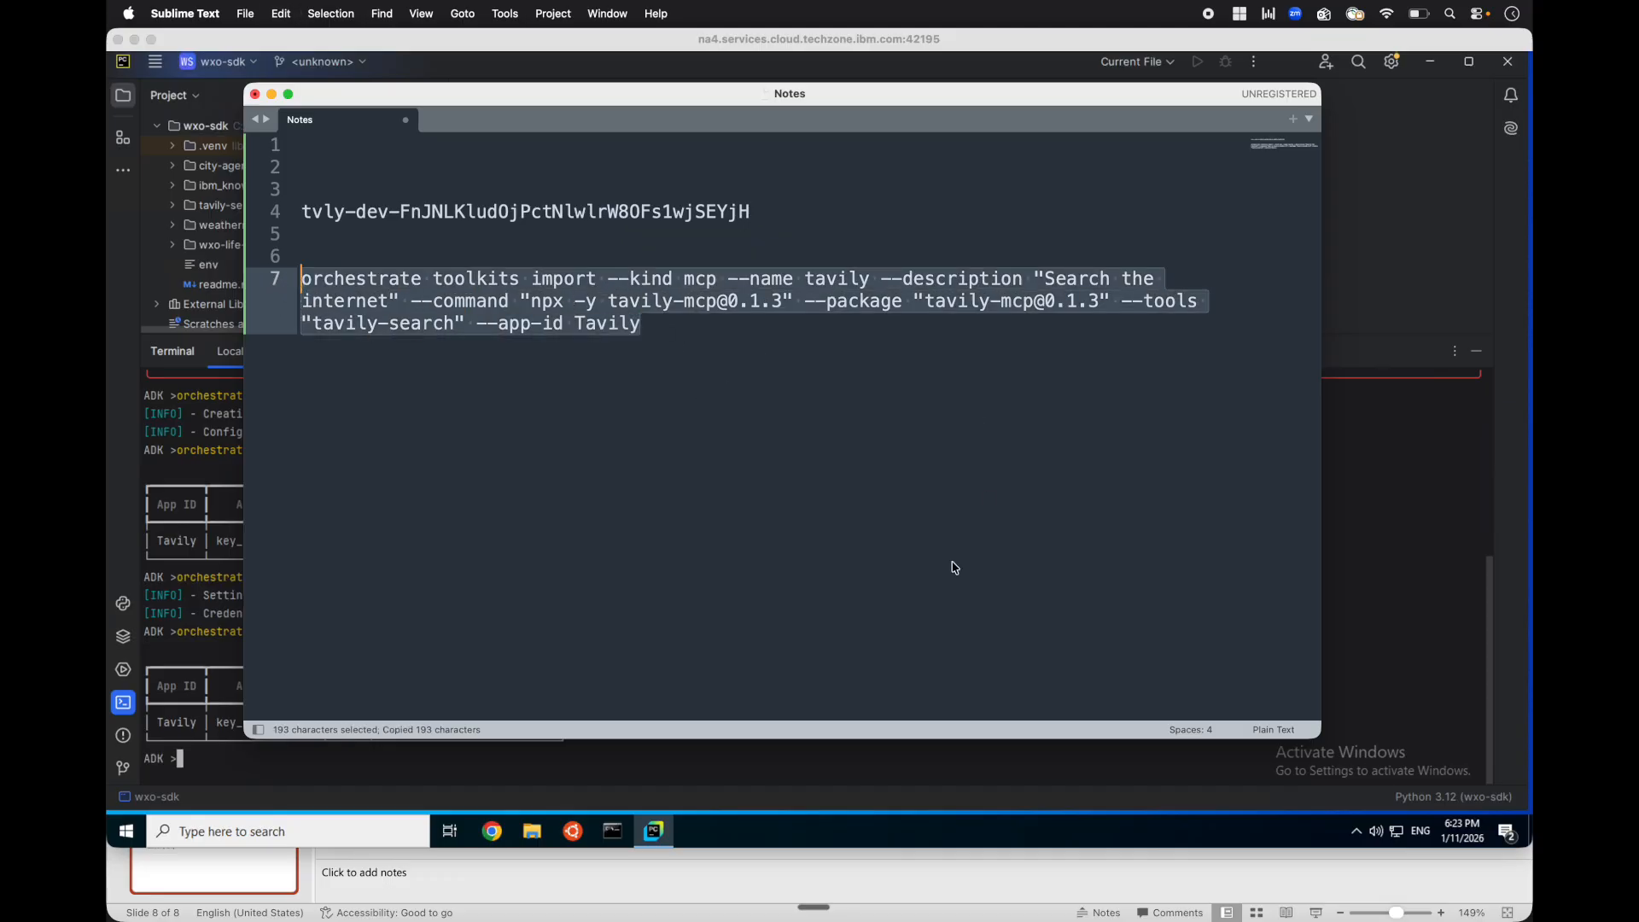
pyautogui.click(842, 779)
pyautogui.press('super+v')
pyautogui.press('Return')
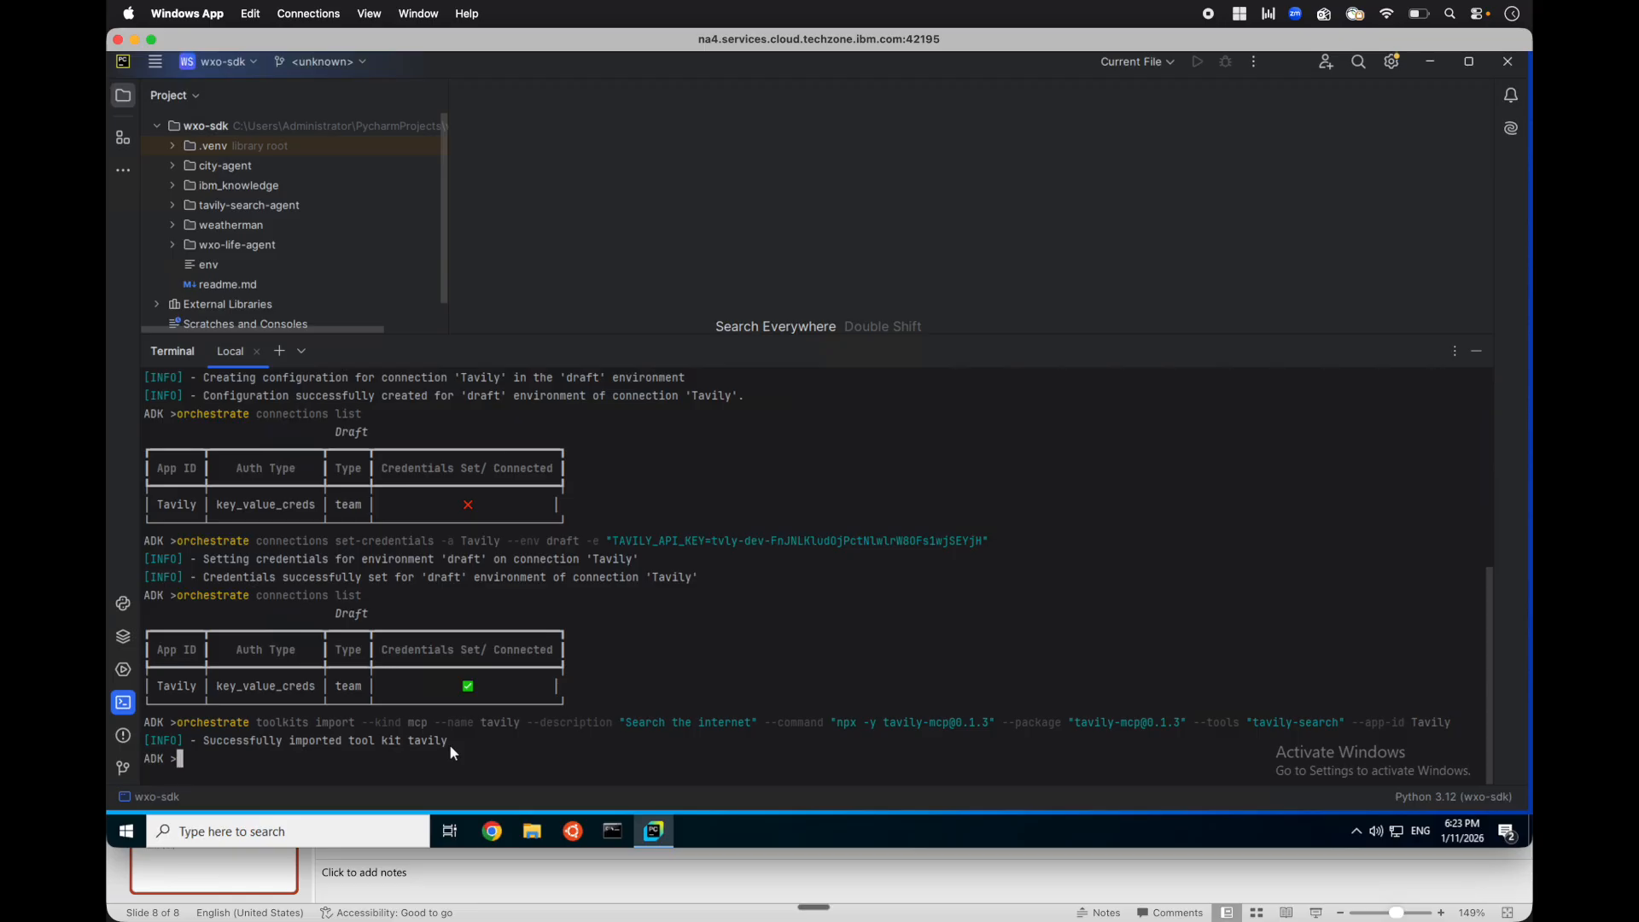
pyautogui.write('orchestrate toolkits list')
pyautogui.press('Return')
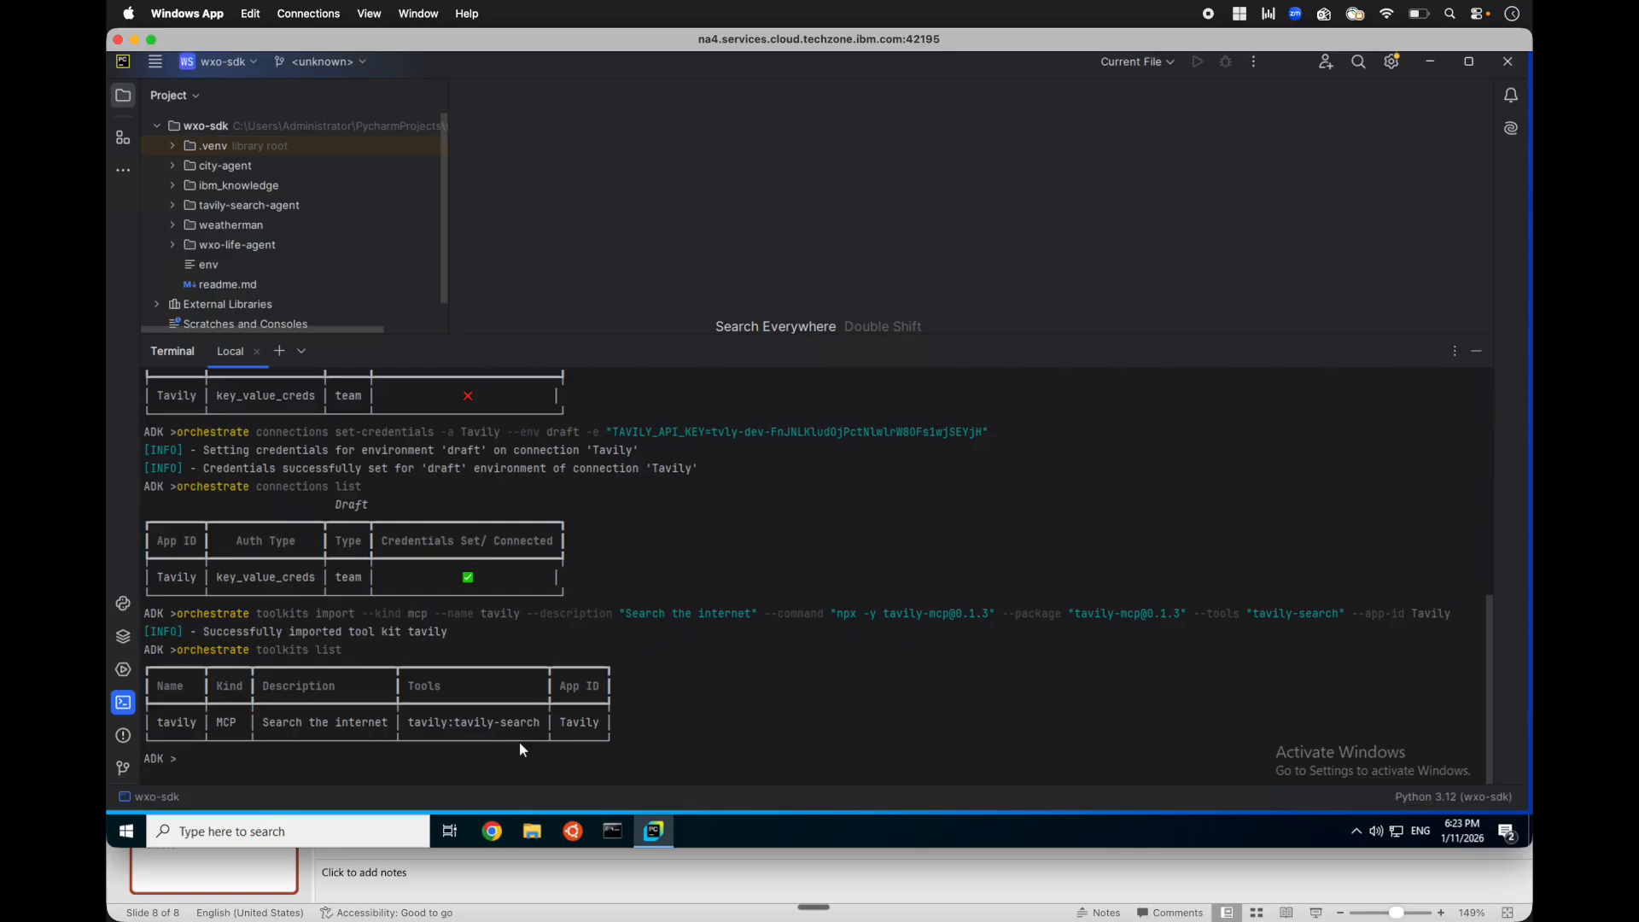
# Open internet_searcher.yaml from the tavily-search-agent folder and import it by running orchestrate agents import -f .\tavily-search-agent\internet_searcher.yaml in the terminal.
pyautogui.click(173, 205)
pyautogui.doubleClick(267, 224)
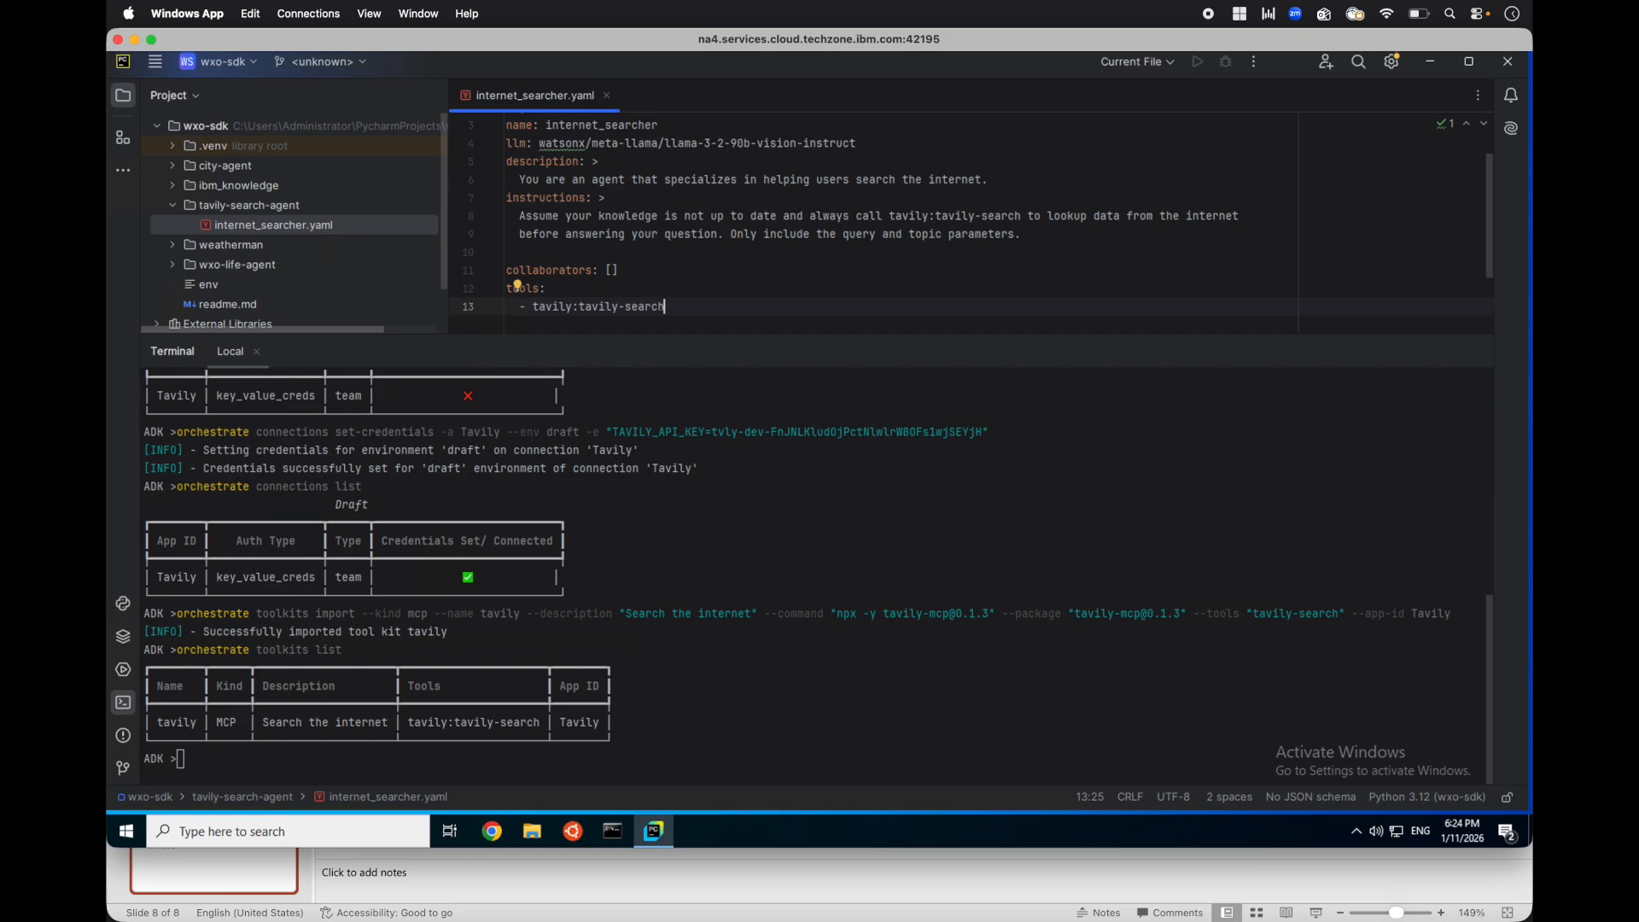
pyautogui.click(323, 772)
pyautogui.write('or')
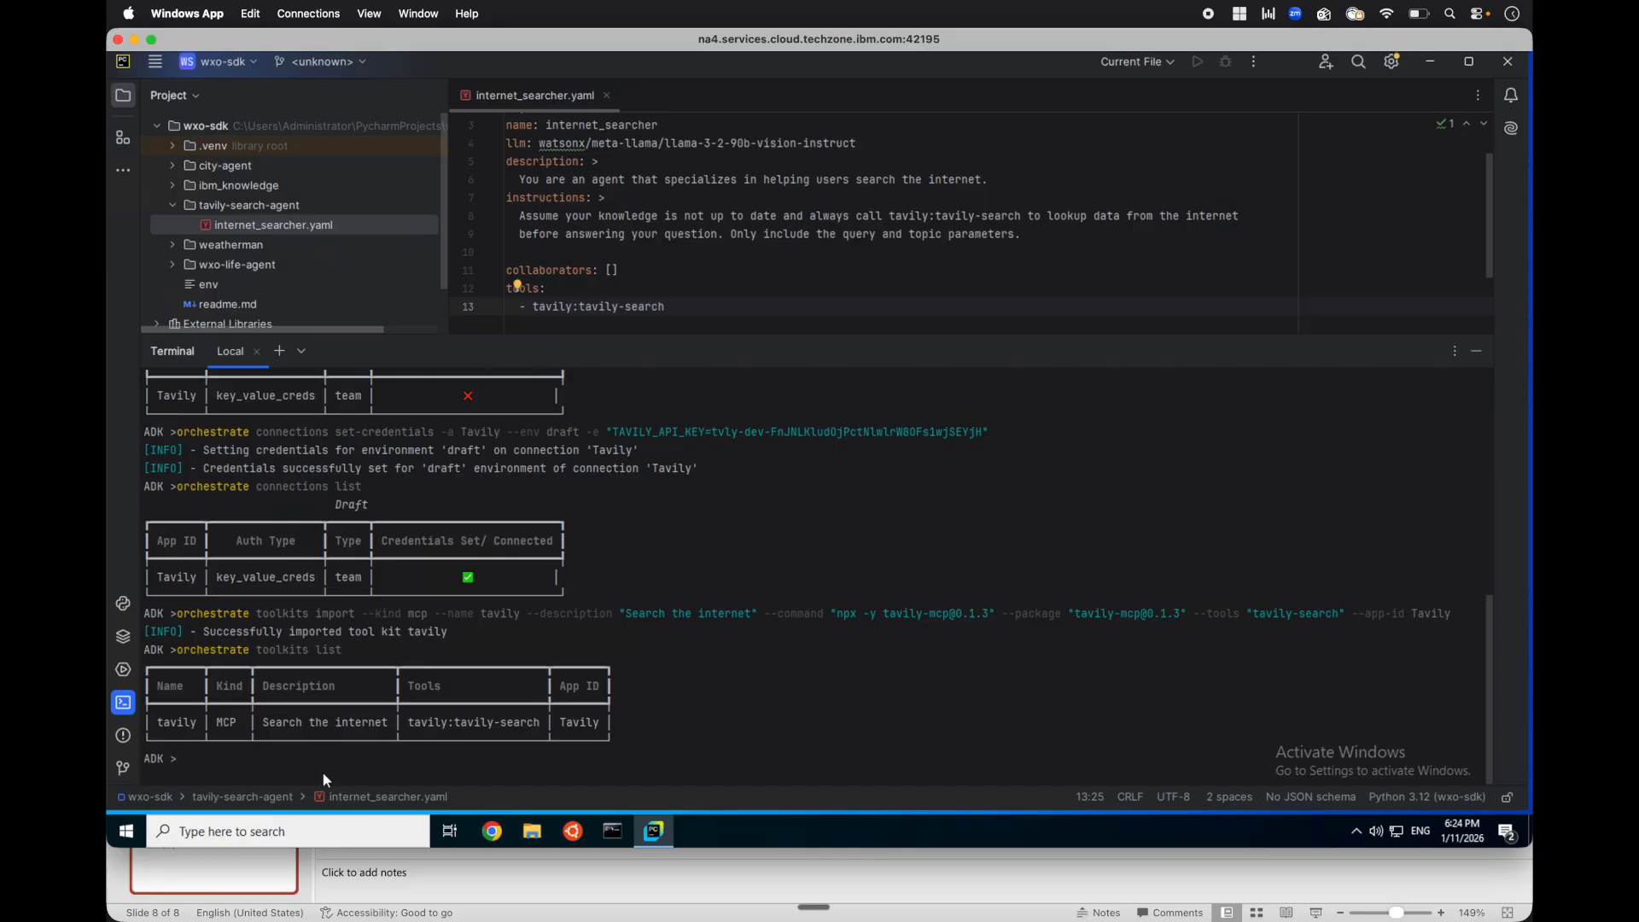
pyautogui.write('chestrate ')
pyautogui.write('age')
pyautogui.write('nts import -f')
pyautogui.write(' .\tav')
pyautogui.press('Tab')
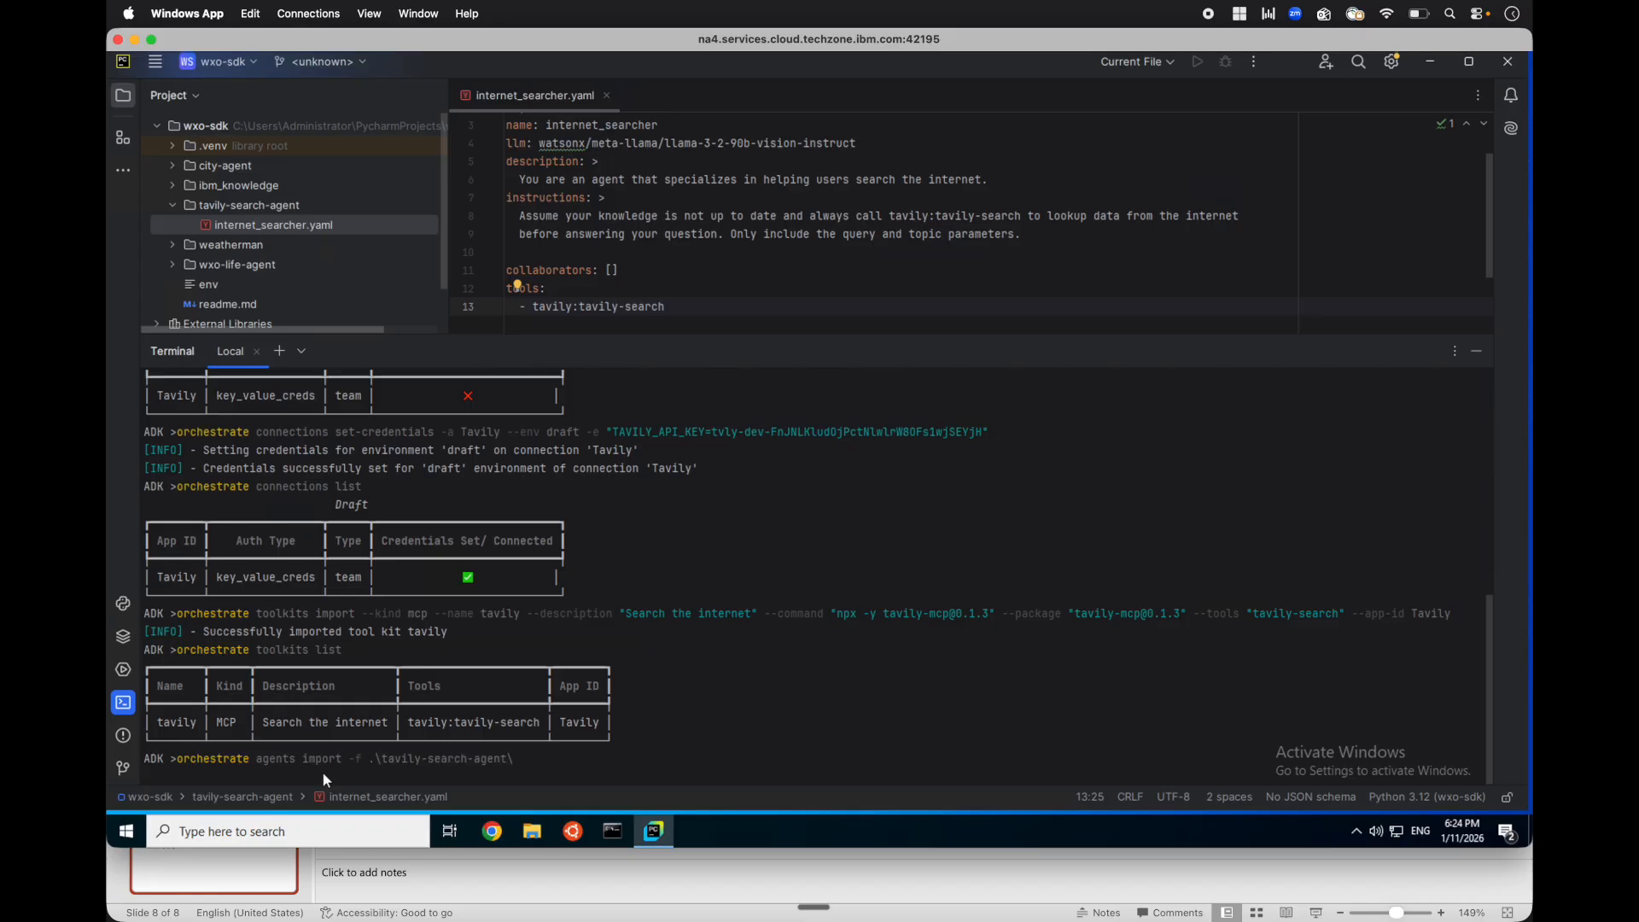
pyautogui.write('in')
pyautogui.press('Tab')
pyautogui.press('Return')
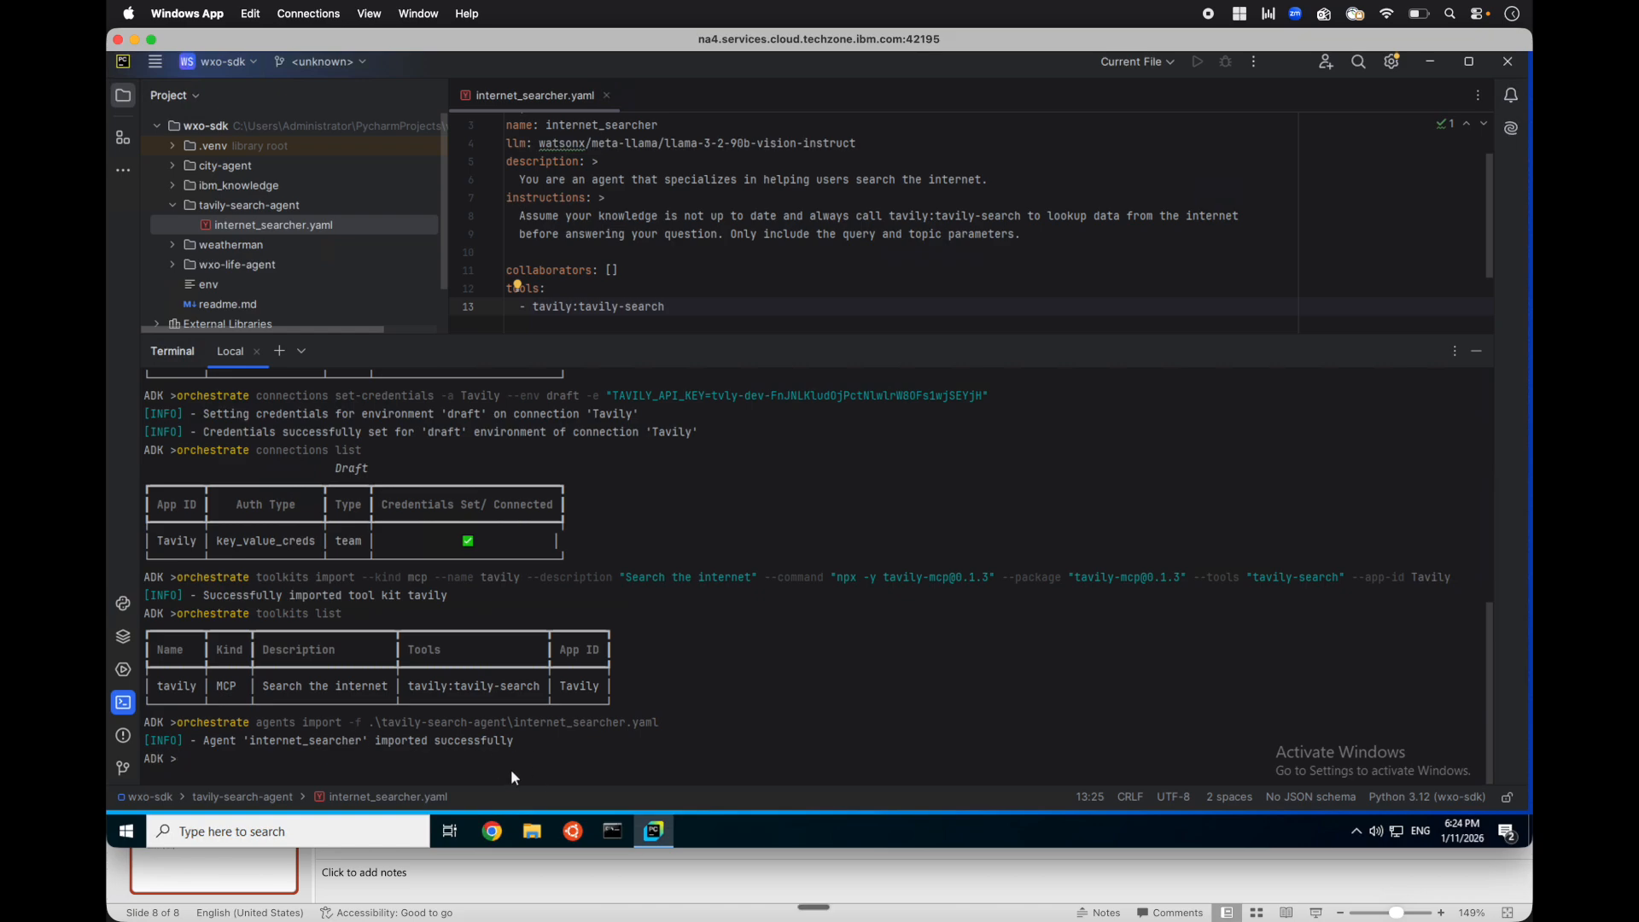
# Run orchestrate chat start in the terminal and check the chat's agent list for internet_searcher.
pyautogui.write('orchestrate chat start')
pyautogui.press('Return')
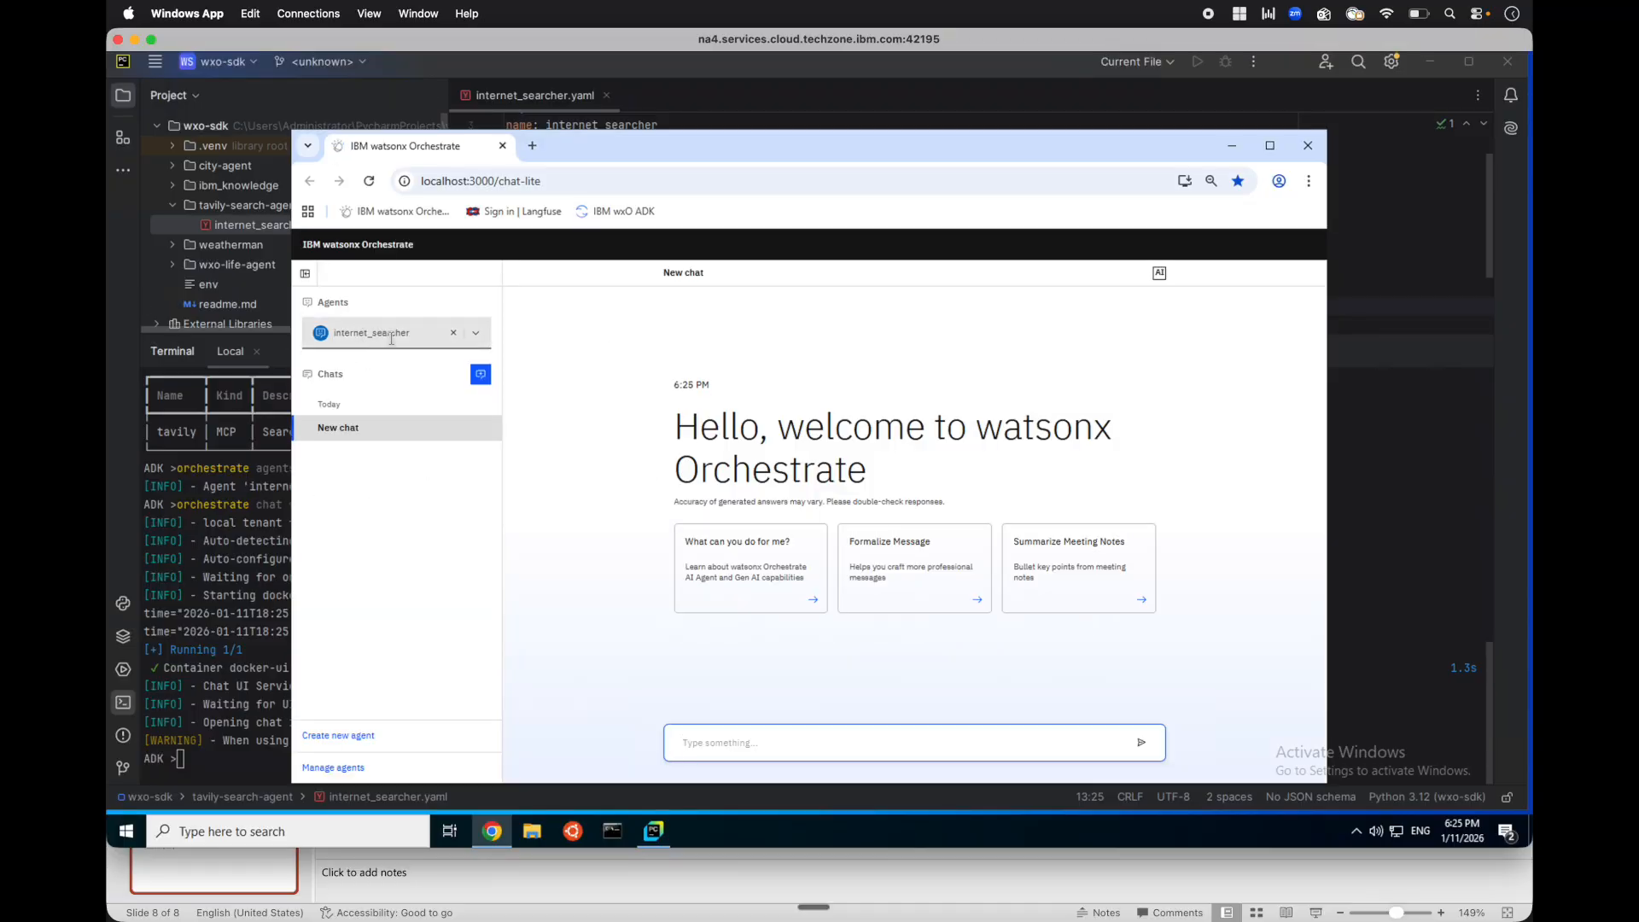
pyautogui.click(474, 333)
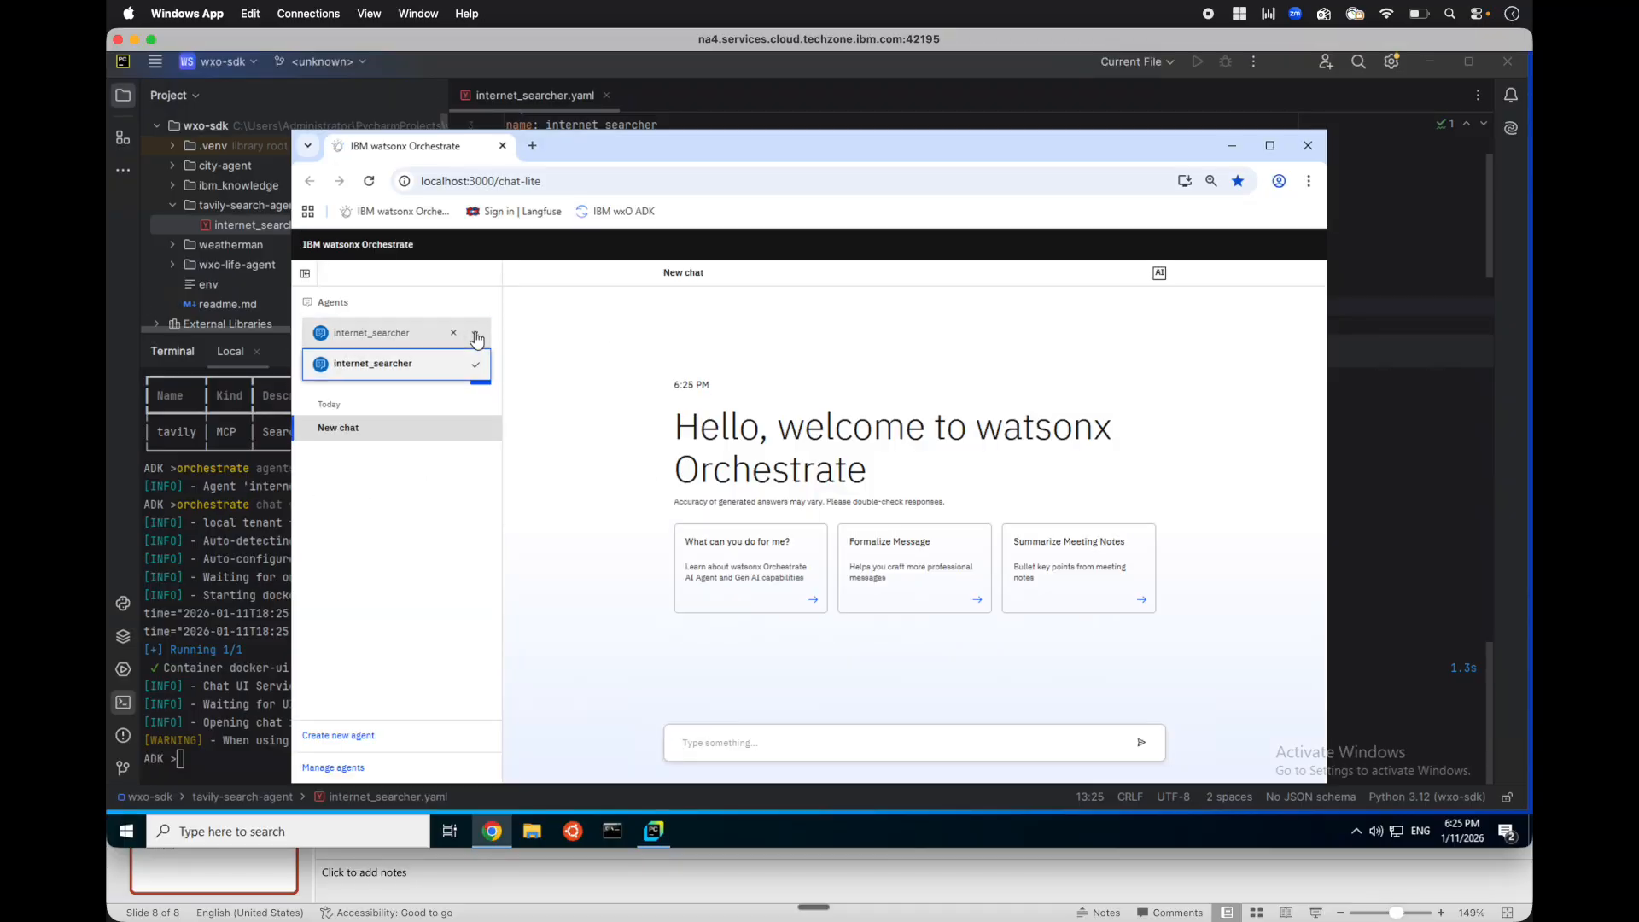
pyautogui.click(359, 549)
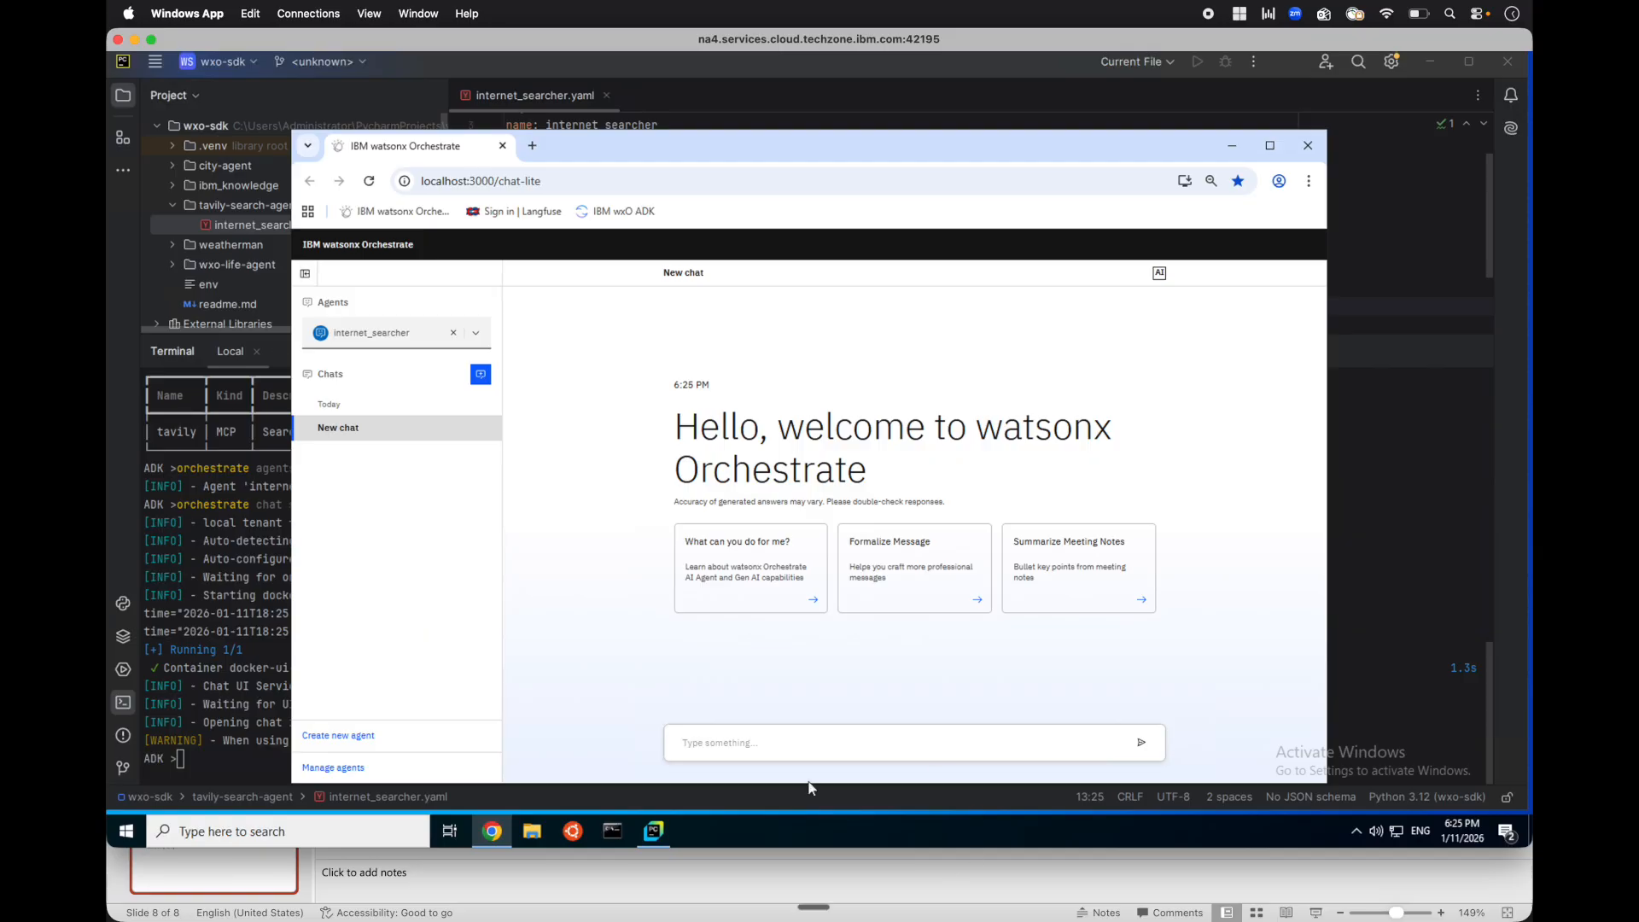
# Ask the internet_searcher agent "Waht is Tavily Search?" in the new chat.
pyautogui.click(758, 744)
pyautogui.write('Waht is Tavily S')
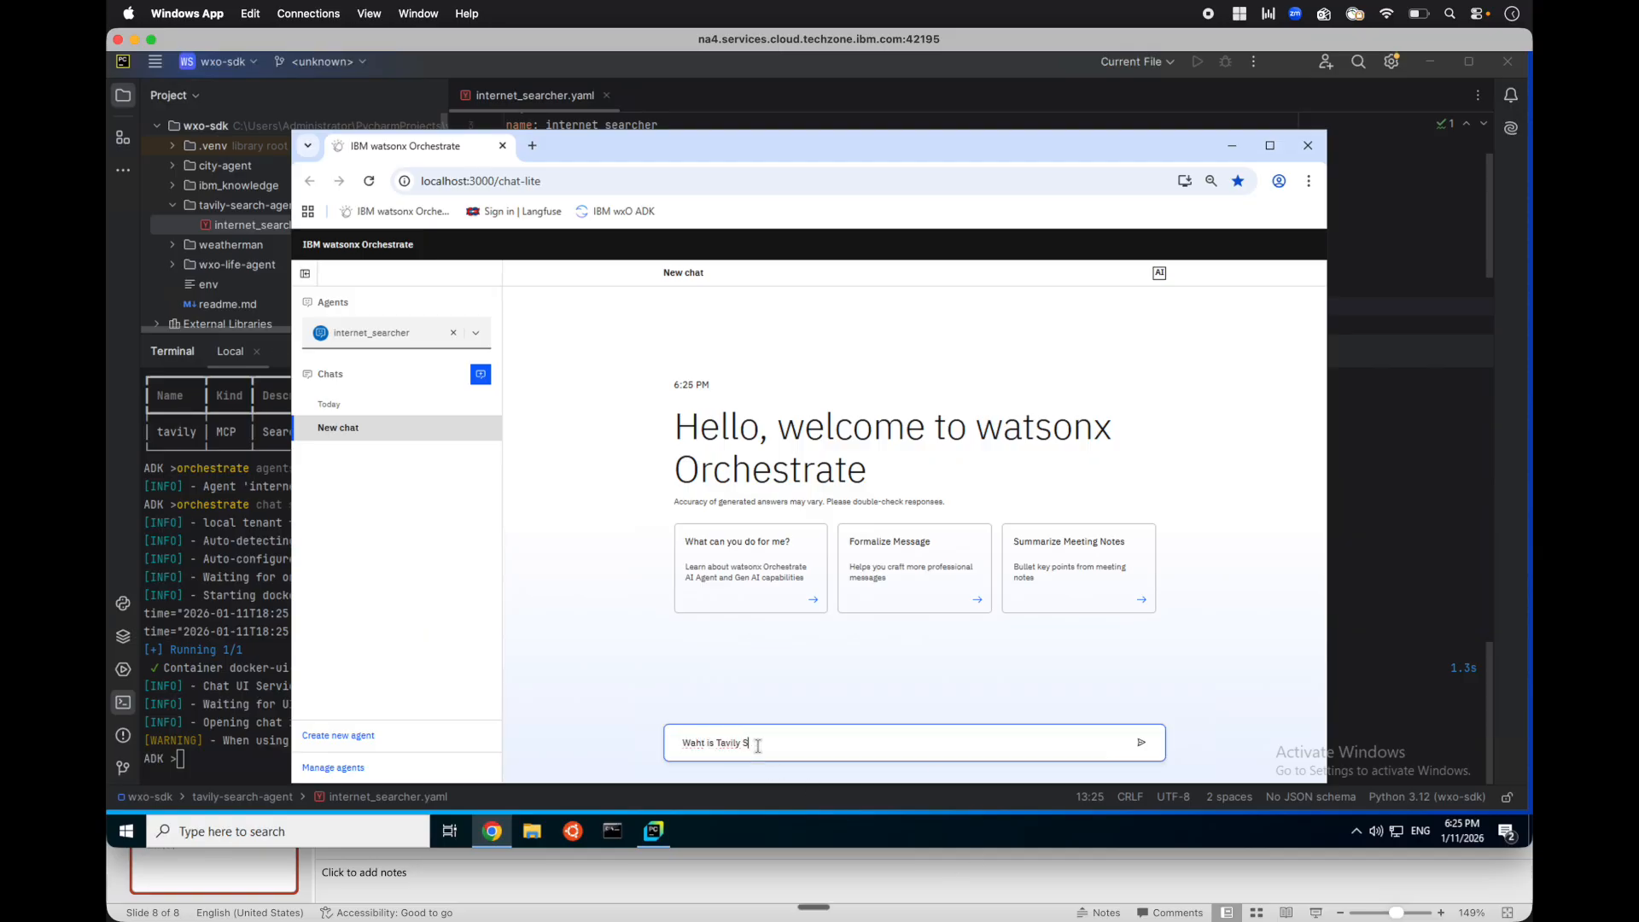
pyautogui.write('earch?')
pyautogui.press('Return')
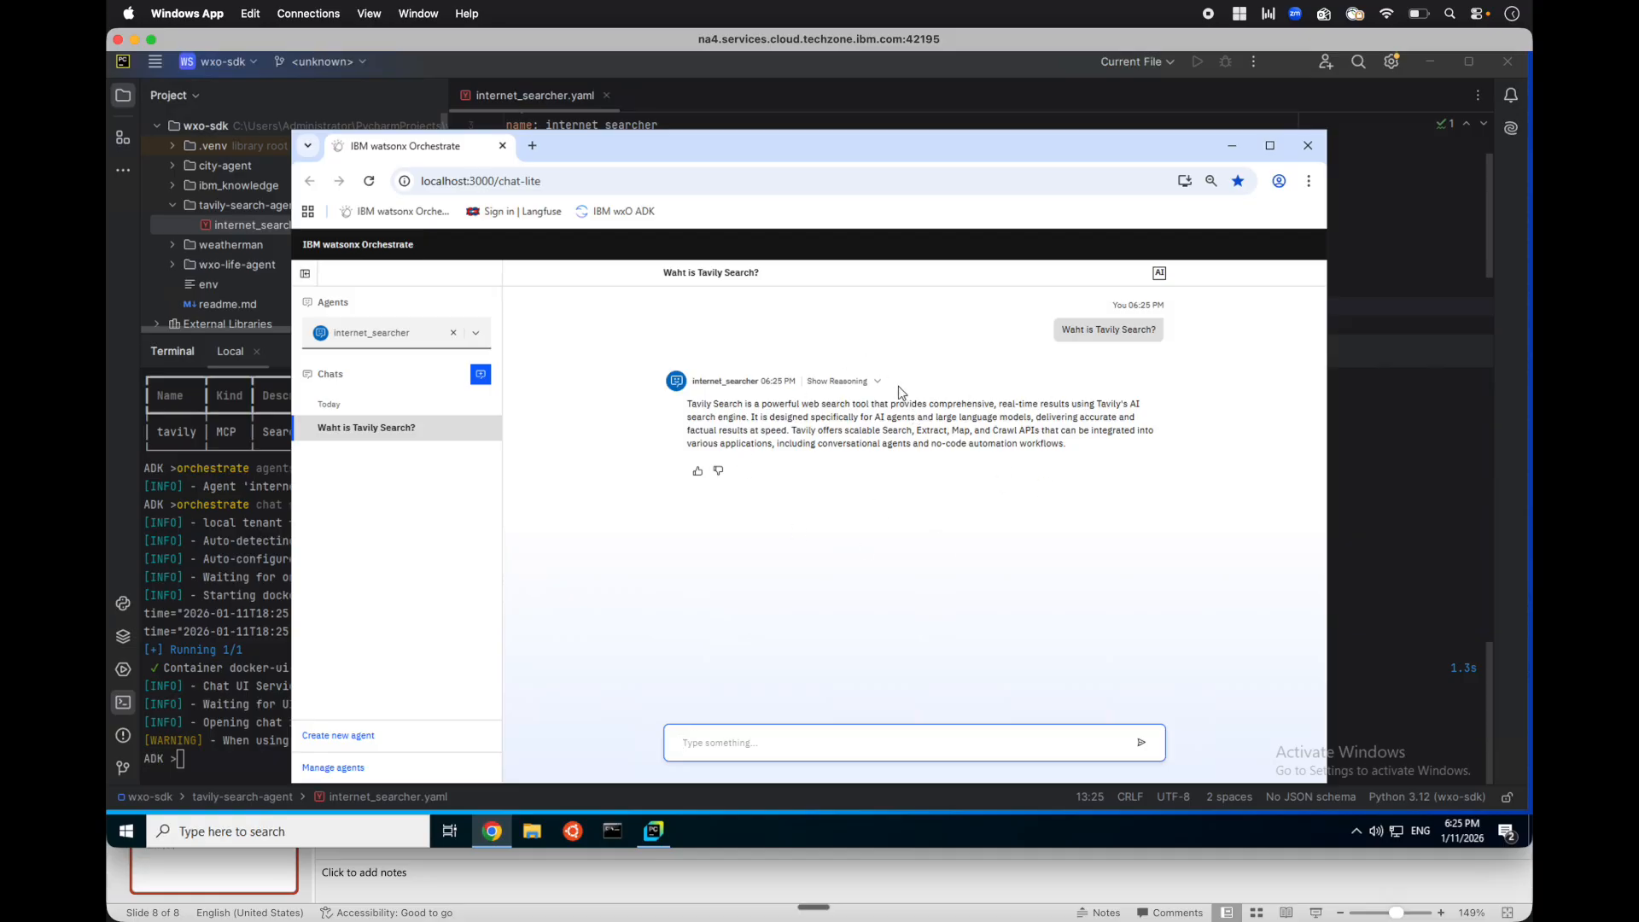
# Expand the answer's reasoning and examine the input and output of the tavily-search call in Step 1.
pyautogui.click(876, 383)
pyautogui.click(701, 426)
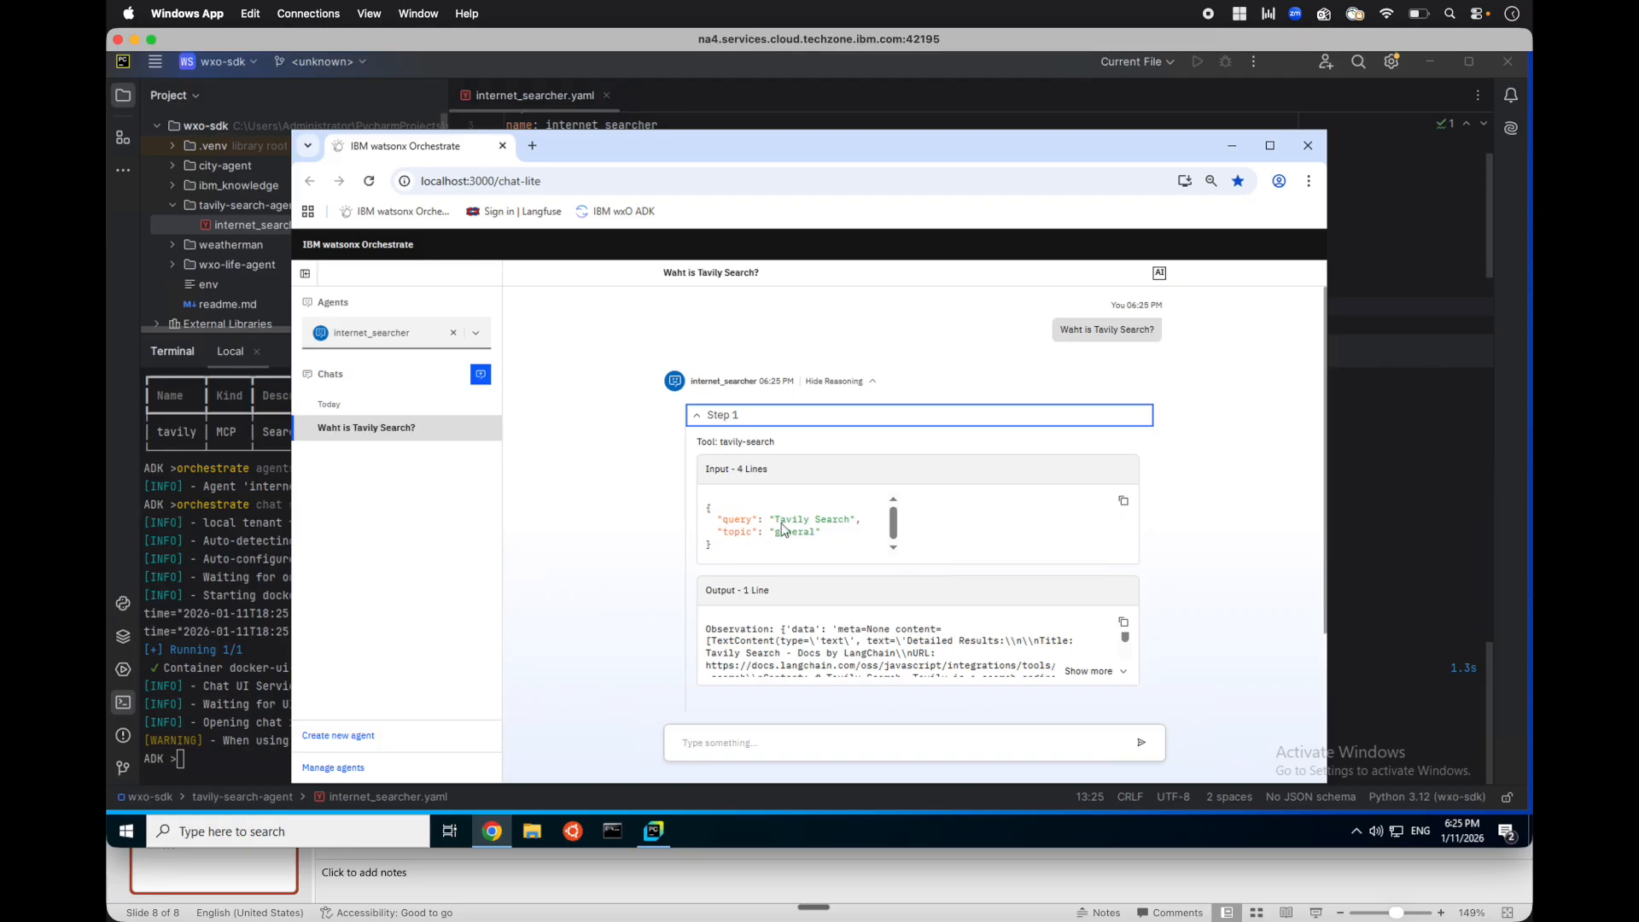
pyautogui.moveTo(893, 521); pyautogui.dragTo(892, 546)
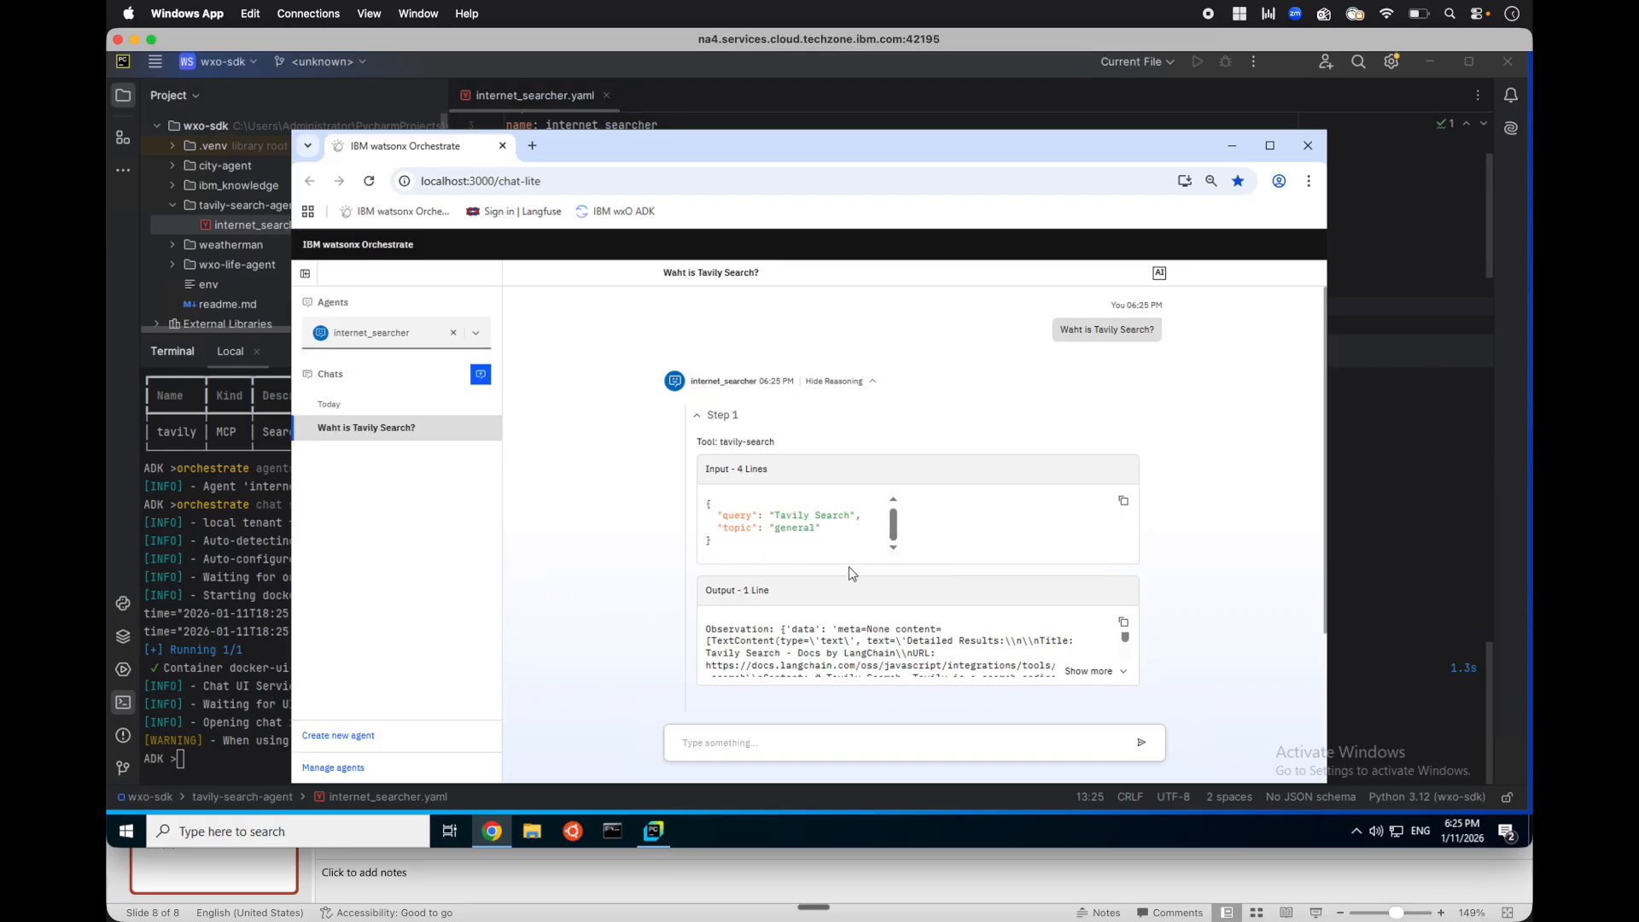
pyautogui.scroll(-5, 869, 626)
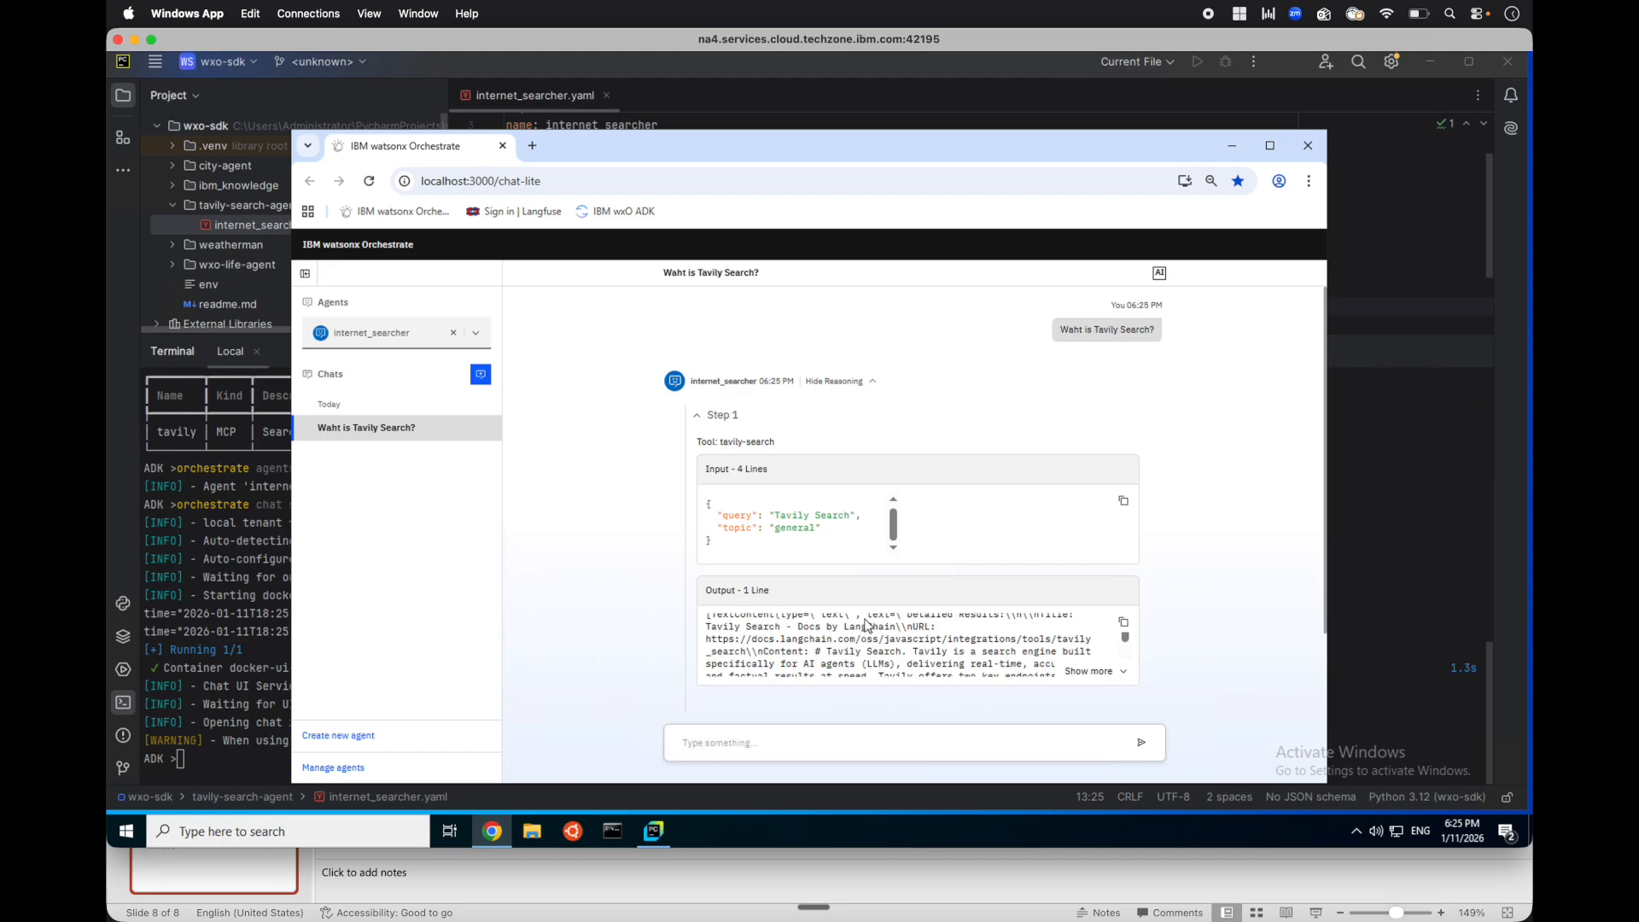
pyautogui.scroll(-5, 869, 626)
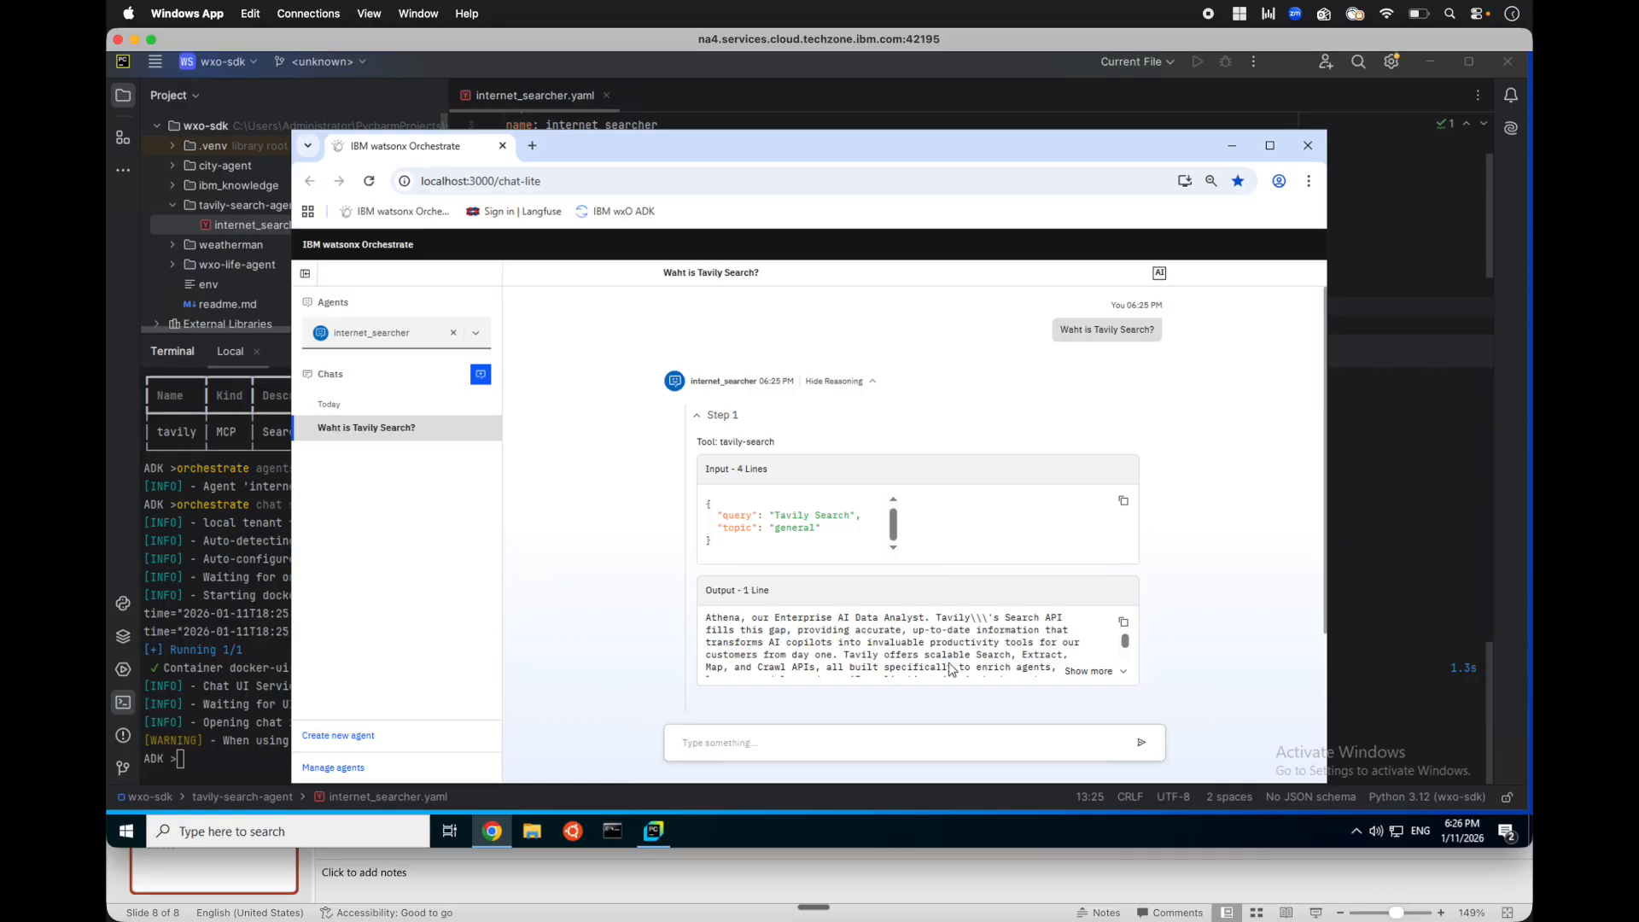
# Switch to the PowerPoint presentation showing the Lab slide.
pyautogui.hotkey('ctrl', 'Up')
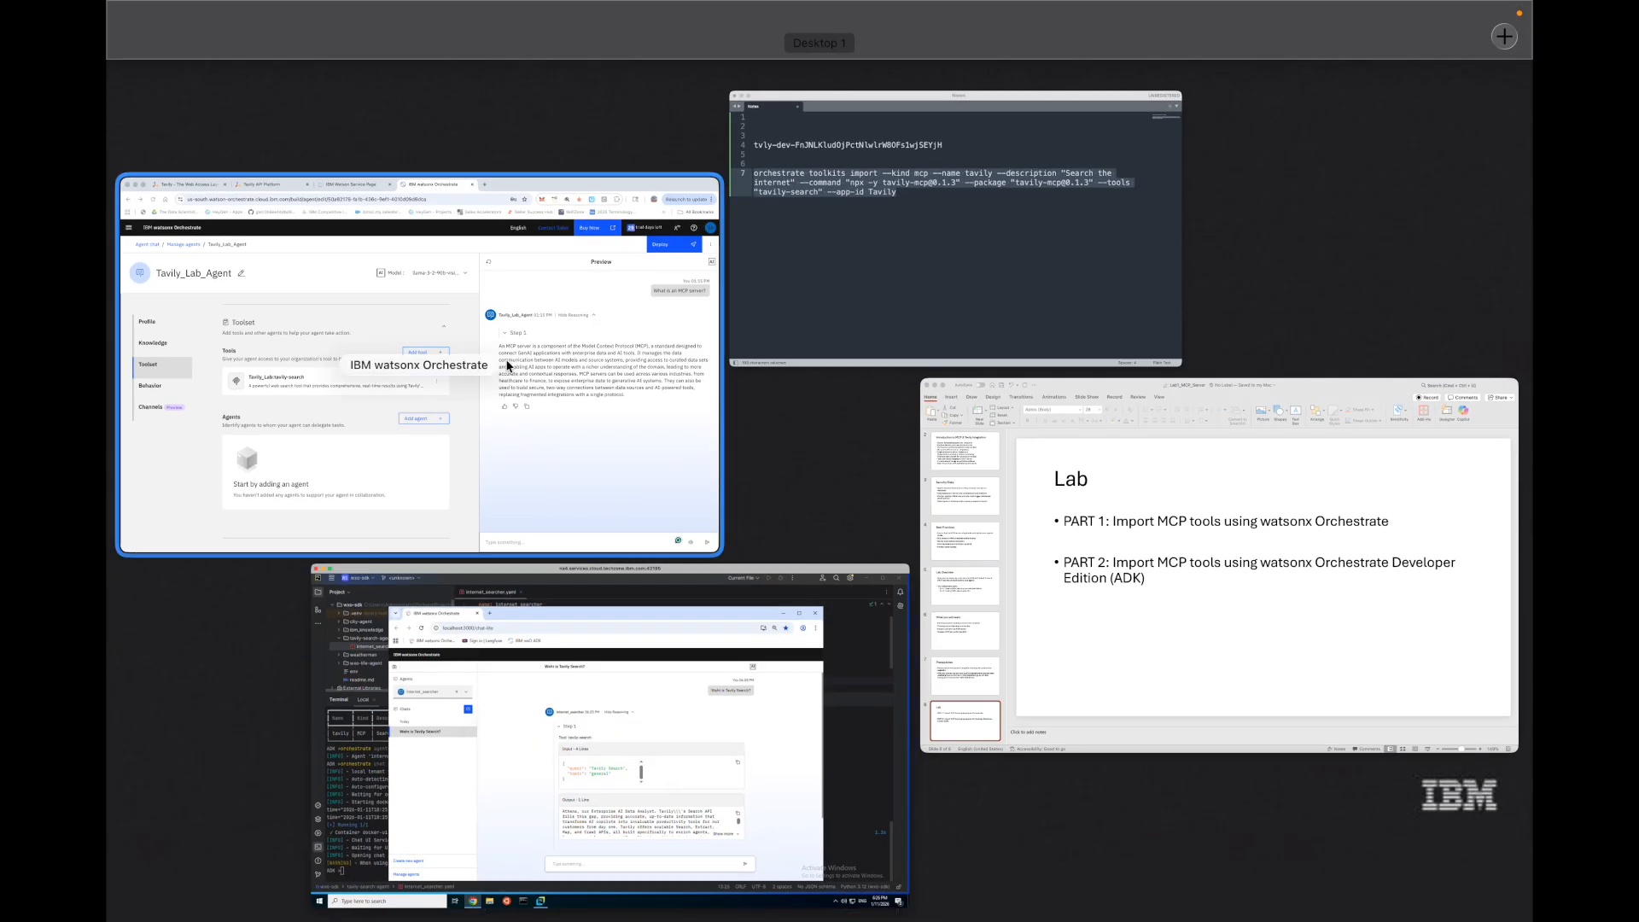
pyautogui.click(1148, 515)
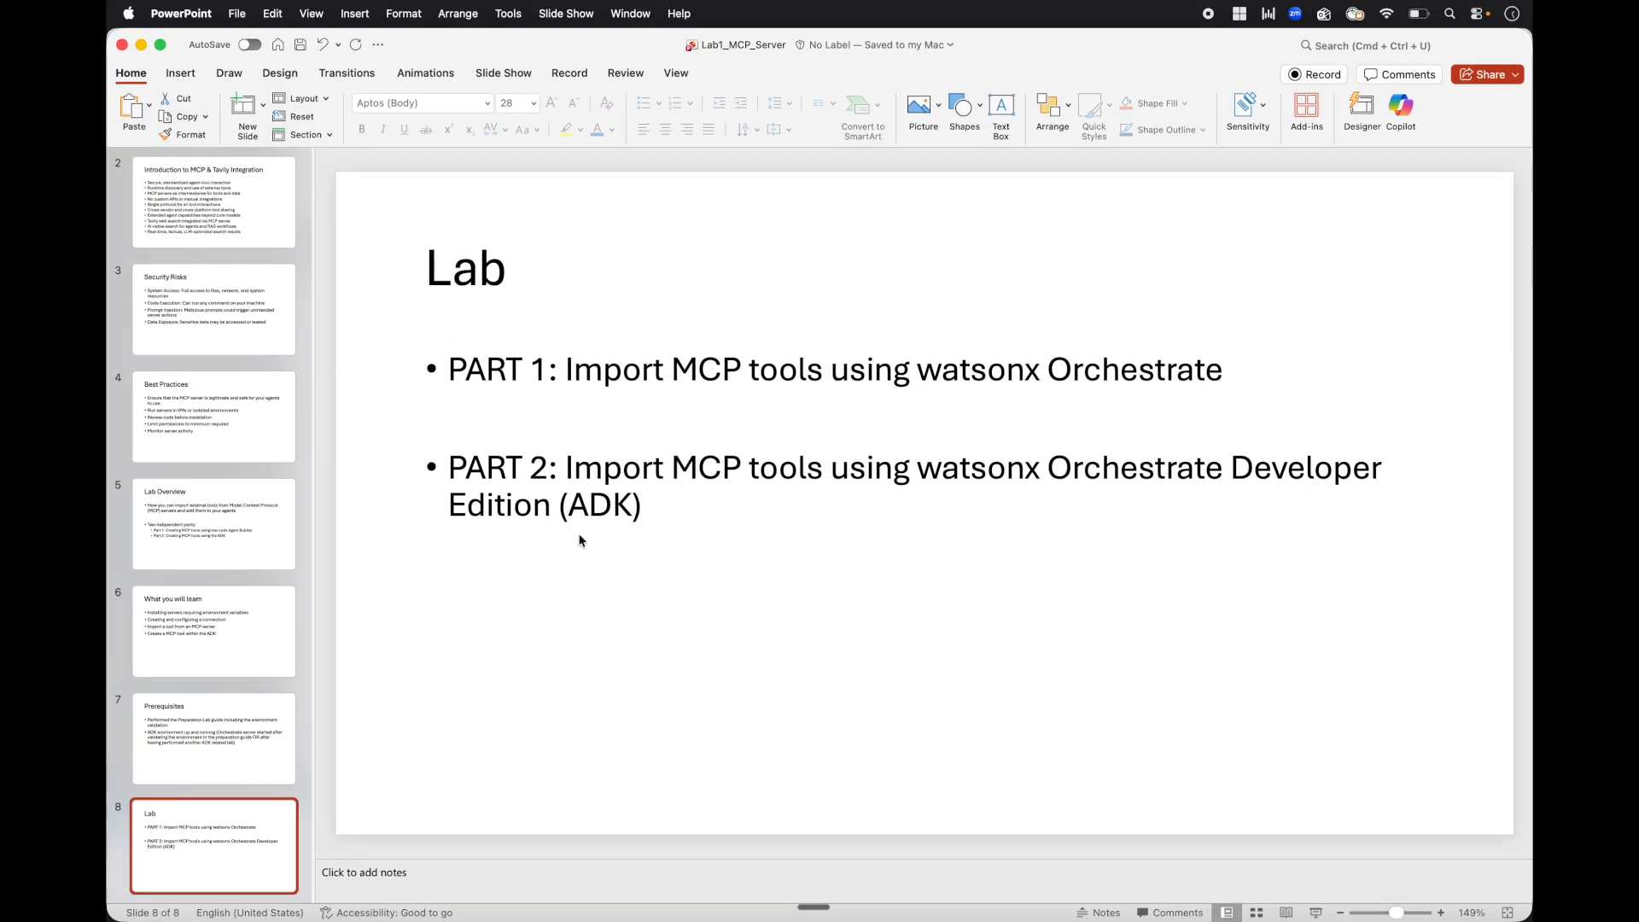